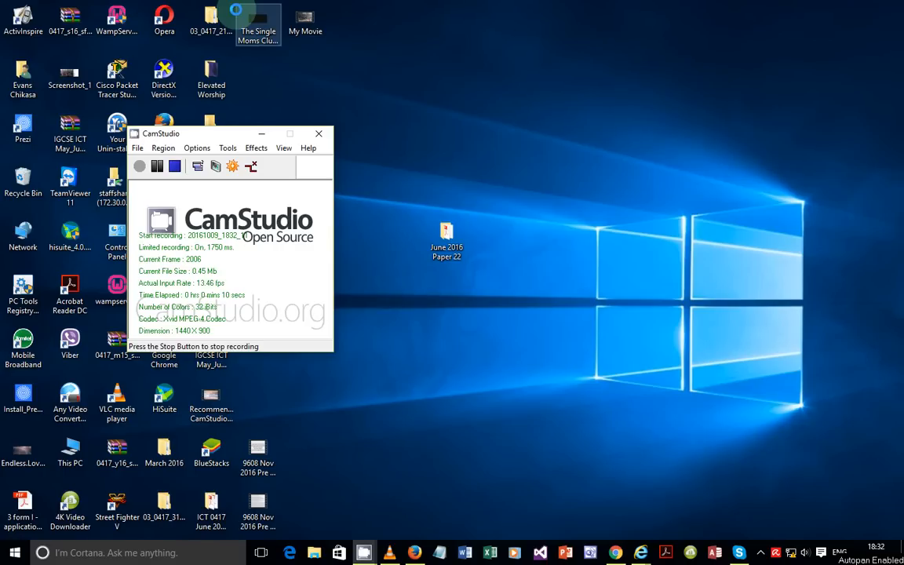
# Step: Minimize the CamStudio recorder and open the June 2016 Paper 22 desktop folder
pyautogui.click(261, 134)
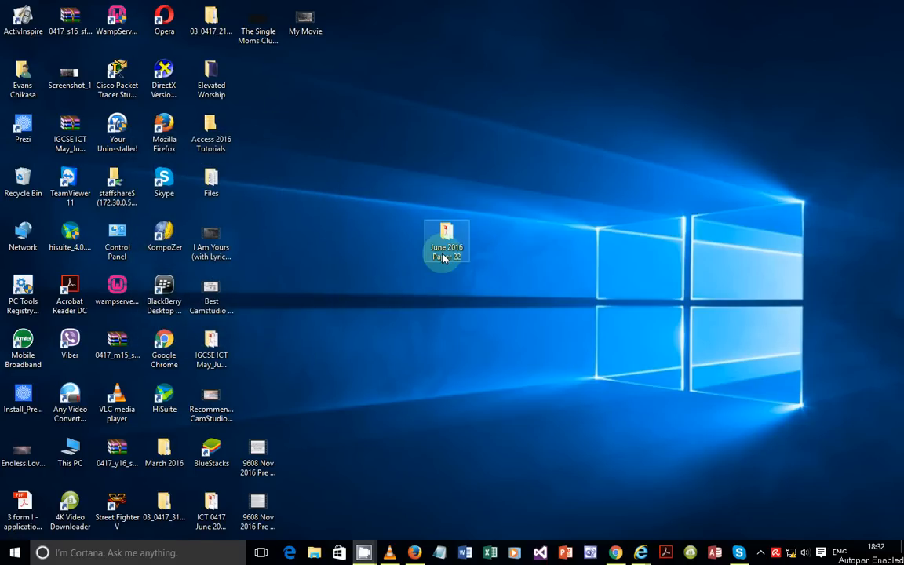
pyautogui.doubleClick(454, 250)
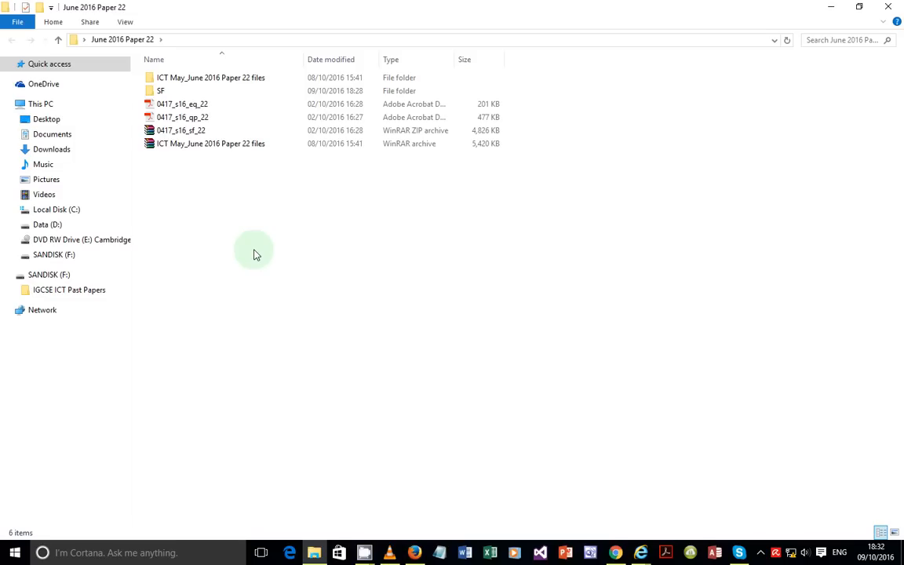
# Step: Open 0417_s16_qp_22.pdf, minimize it, and select the ICT May_June 2016 Paper 22 archive
pyautogui.click(198, 119)
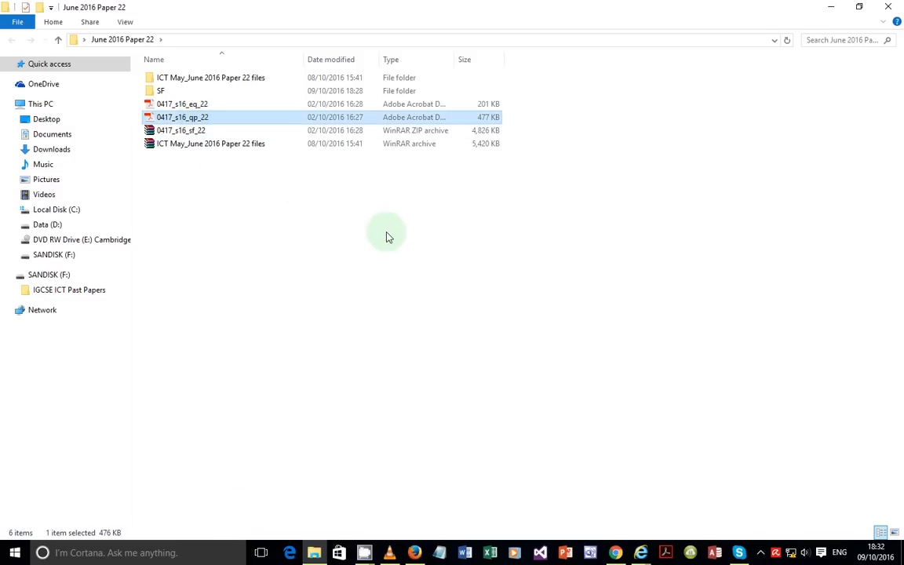
pyautogui.press('Return')
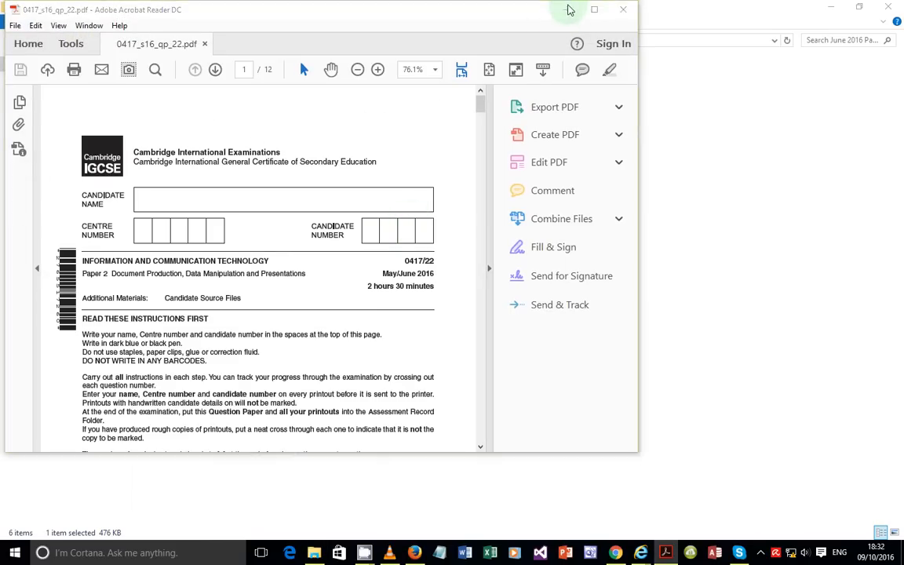
pyautogui.click(568, 10)
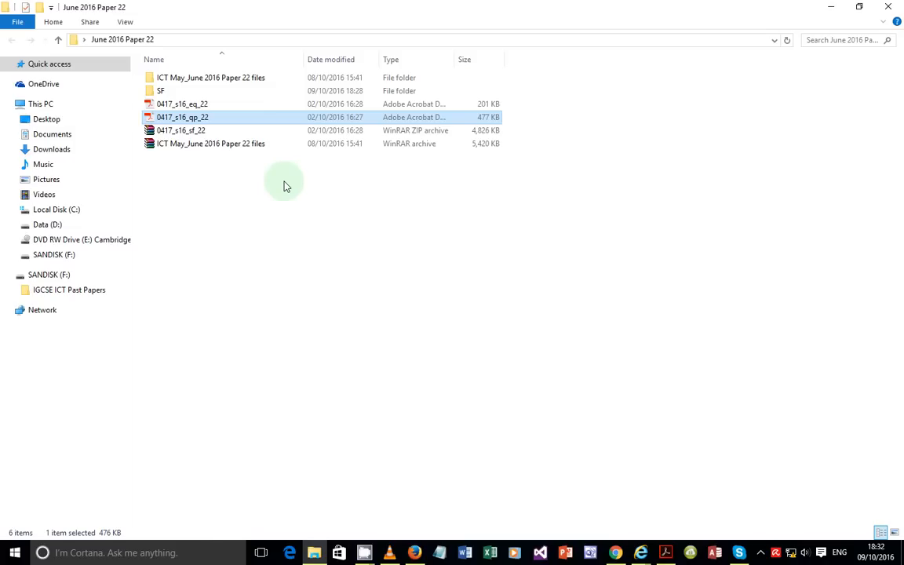
pyautogui.click(222, 146)
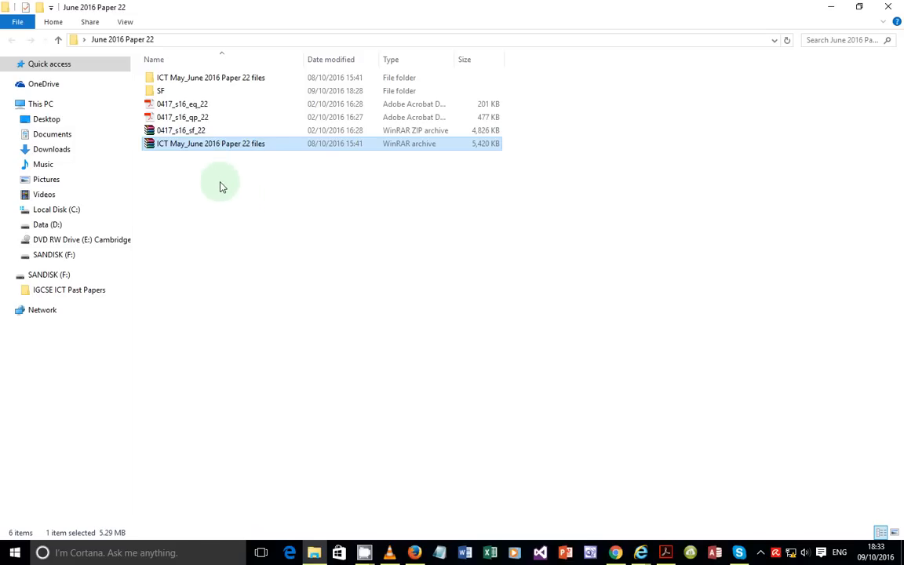
pyautogui.moveTo(666, 553)
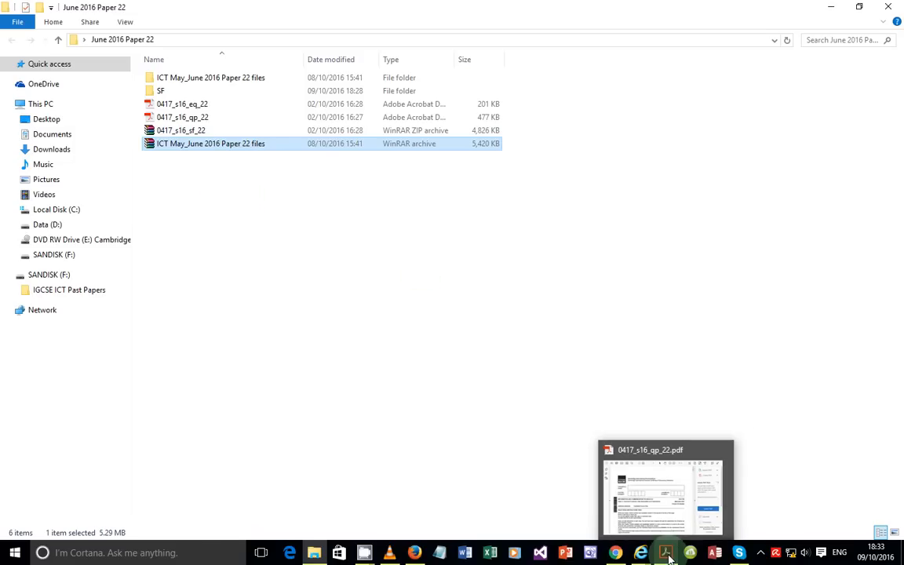
# Step: Restore and maximize the question paper, then scroll to page 7, Task 3 – Database
pyautogui.click(666, 543)
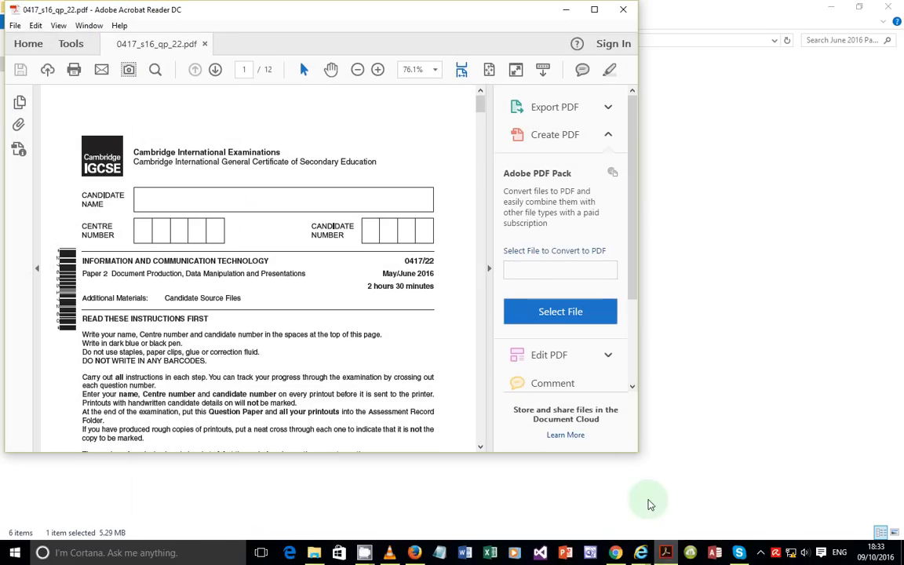
pyautogui.click(595, 9)
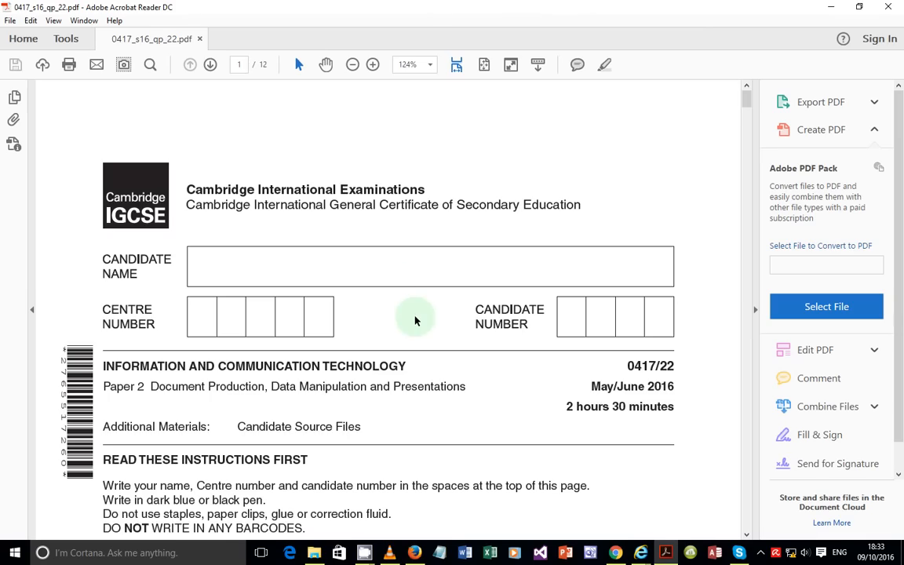
pyautogui.scroll(-4, 416, 321)
pyautogui.scroll(-15, 416, 320)
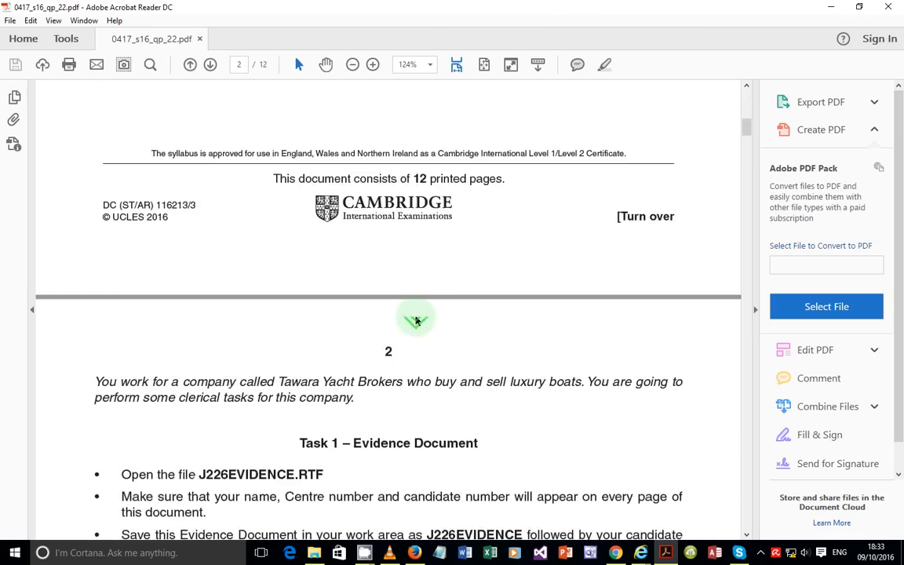
pyautogui.scroll(-15, 416, 317)
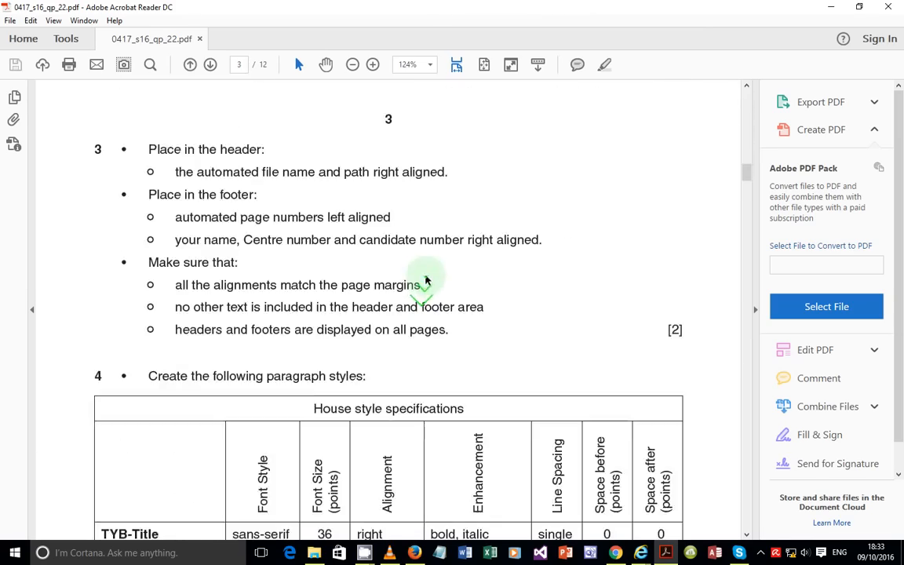
pyautogui.scroll(-15, 427, 268)
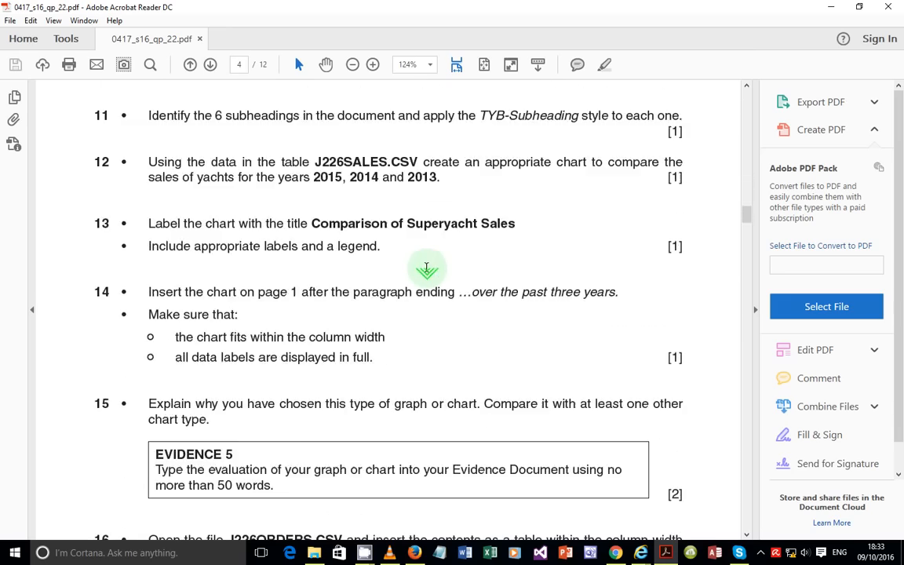
pyautogui.scroll(-15, 428, 273)
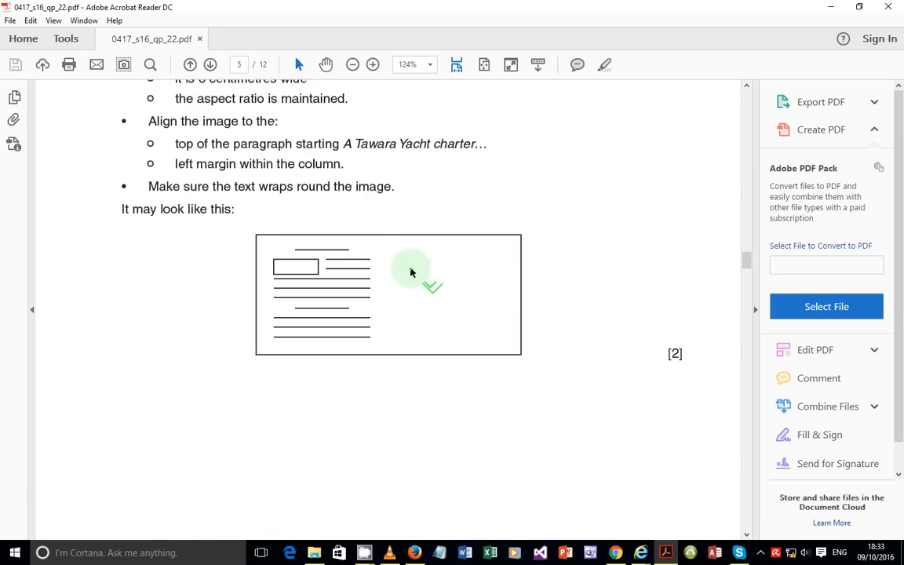
pyautogui.scroll(-15, 411, 272)
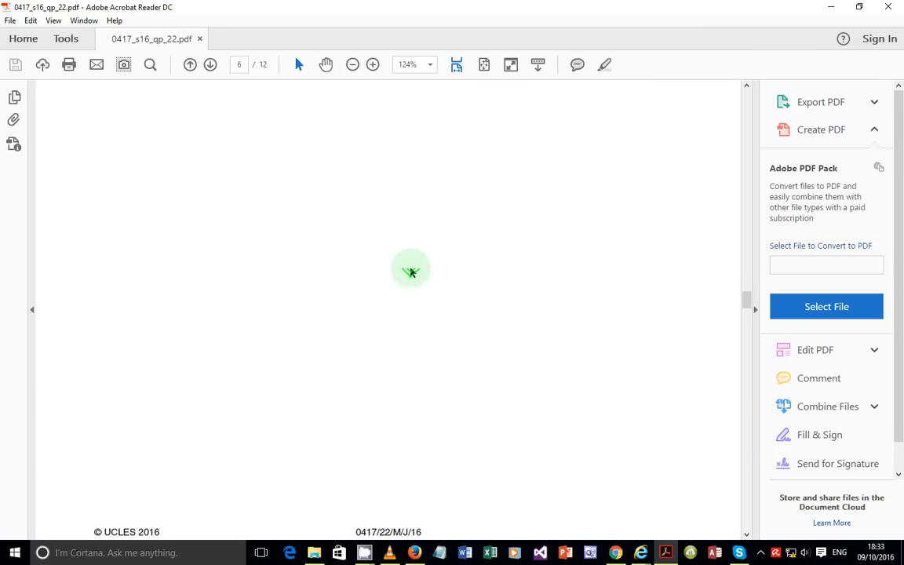
pyautogui.scroll(-8, 411, 272)
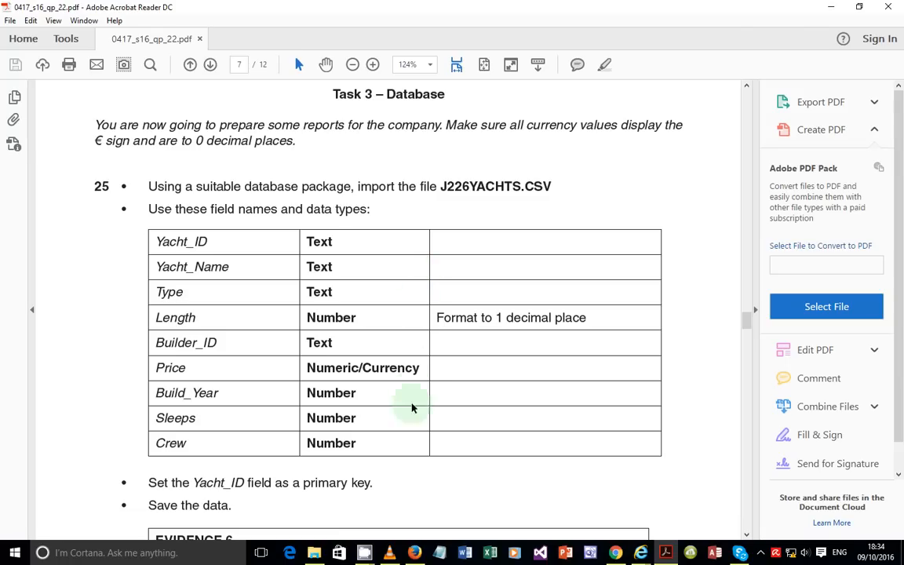
# Step: Open the 0417_s16_eq_22 erratum PDF from the June 2016 Paper 22 folder
pyautogui.click(315, 554)
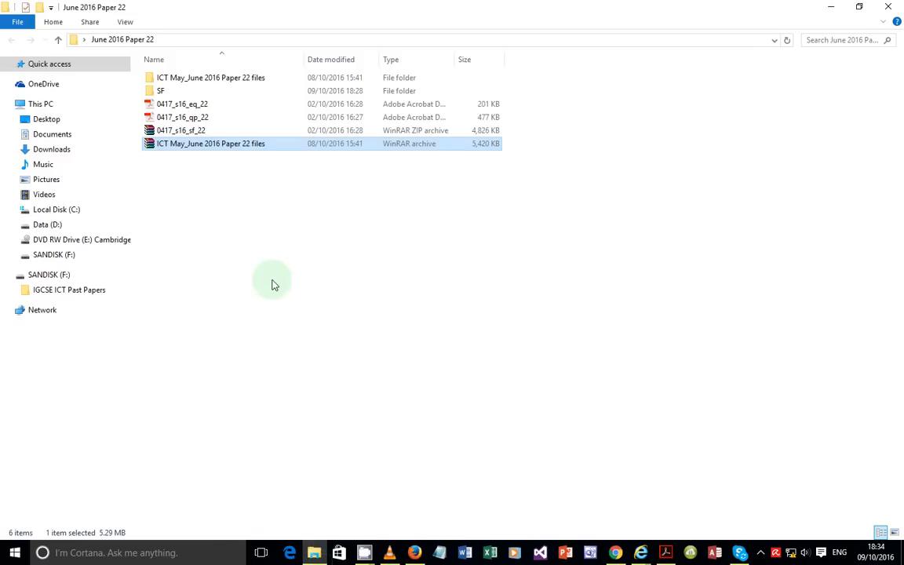
pyautogui.click(201, 110)
pyautogui.doubleClick(201, 110)
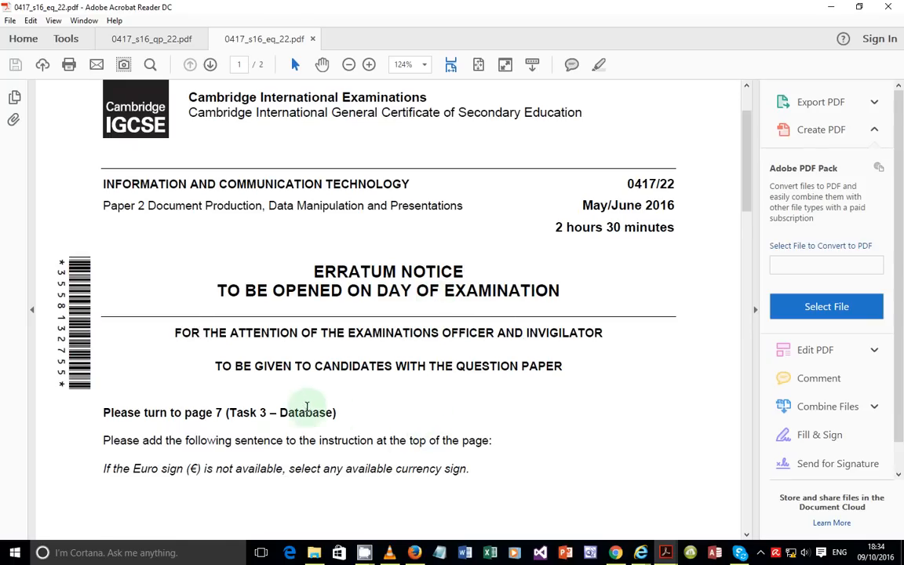
pyautogui.scroll(-2, 317, 402)
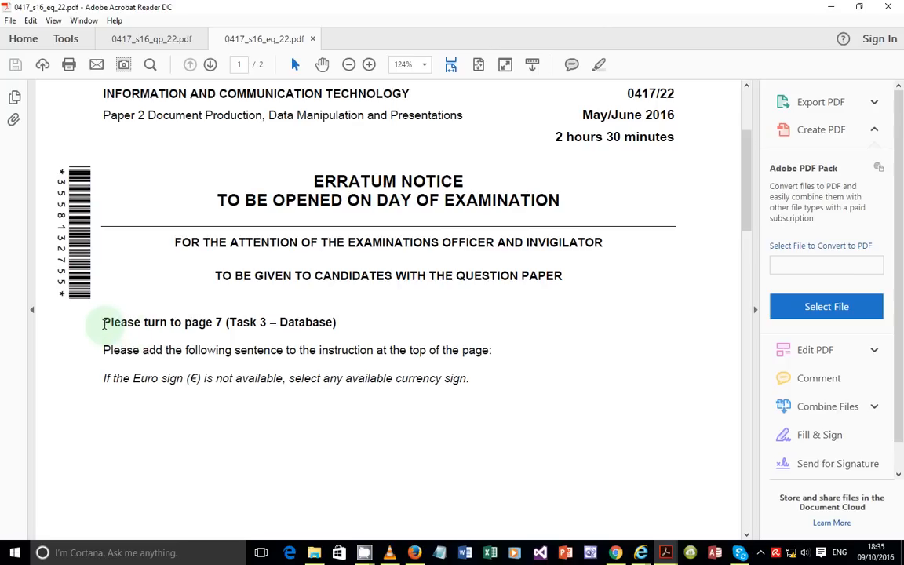
# Step: Highlight the erratum lines about page 7 Task 3 and the Euro currency sign
pyautogui.moveTo(104, 324); pyautogui.dragTo(346, 320)
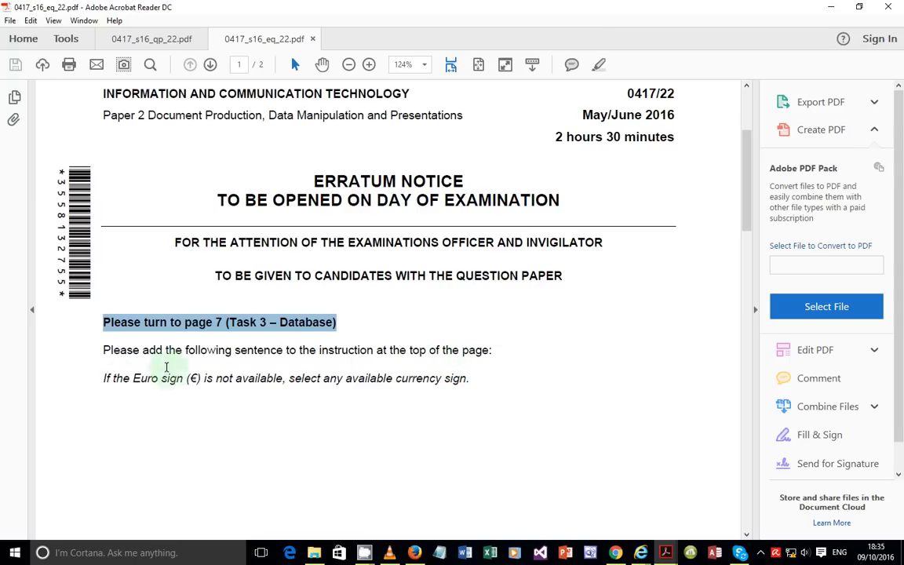
pyautogui.moveTo(103, 378); pyautogui.dragTo(286, 379)
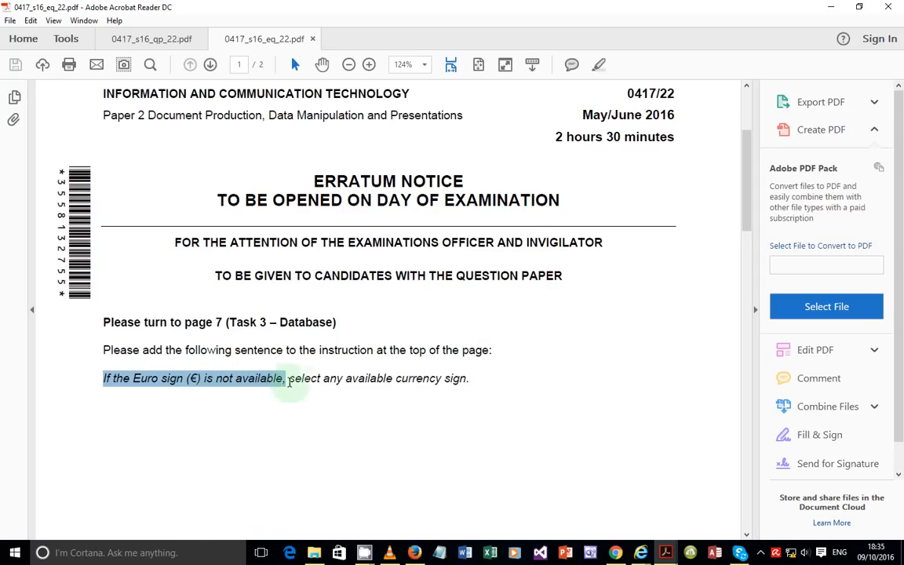
pyautogui.moveTo(288, 382); pyautogui.dragTo(487, 384)
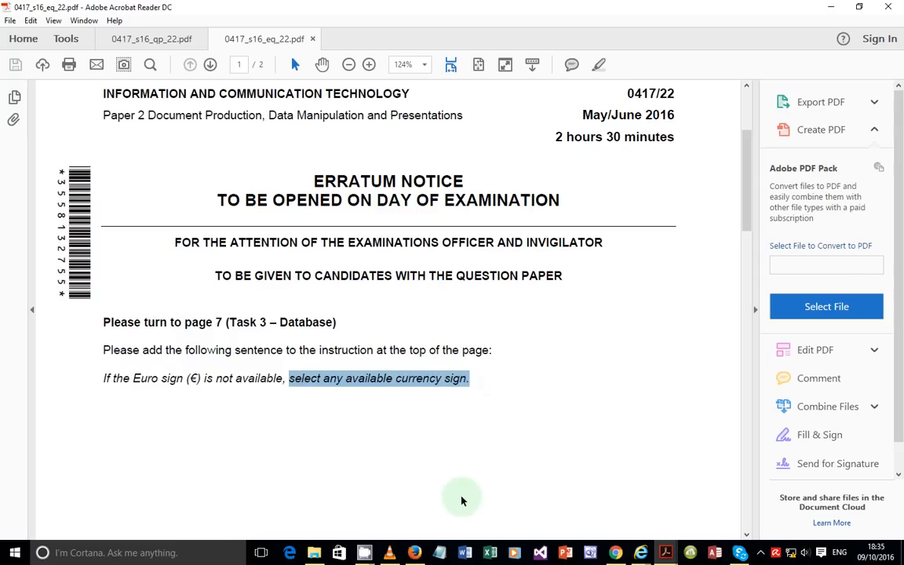
# Step: Return to the question paper and highlight the € currency instruction sentence
pyautogui.moveTo(664, 548)
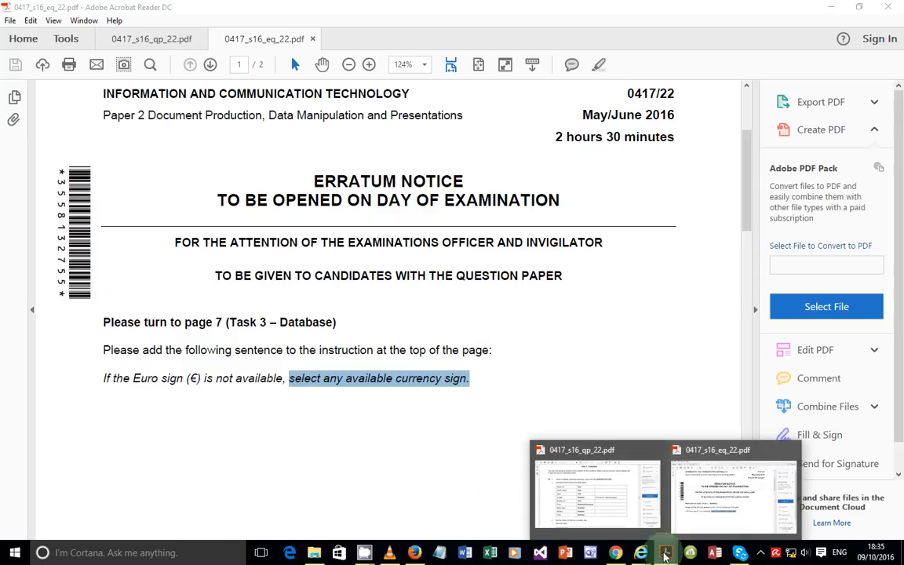
pyautogui.click(589, 494)
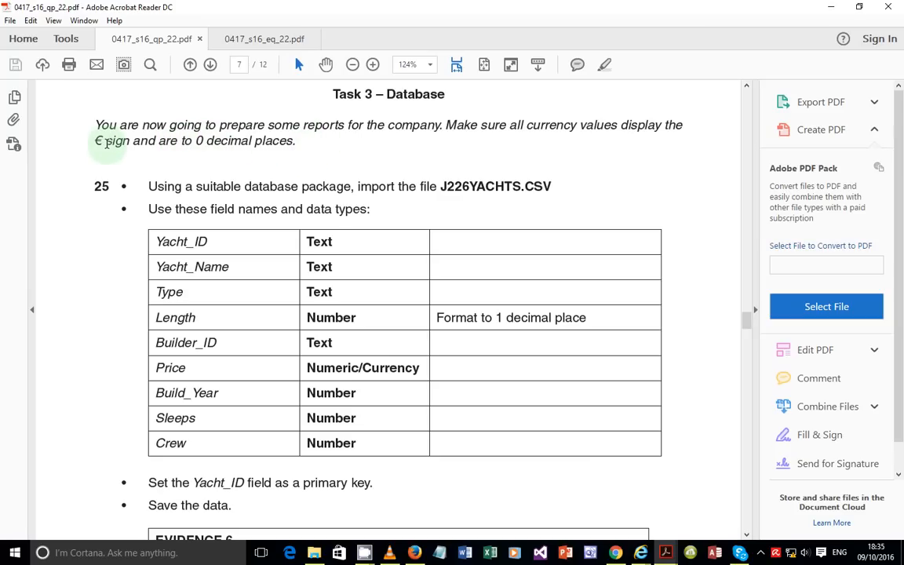
pyautogui.click(448, 125)
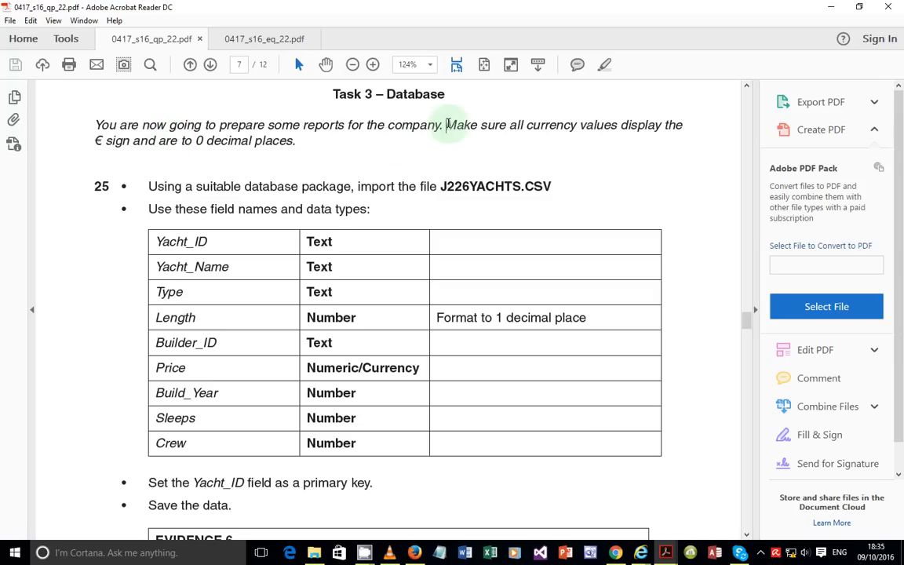
pyautogui.moveTo(105, 141); pyautogui.dragTo(92, 141)
pyautogui.moveTo(448, 124); pyautogui.dragTo(466, 152)
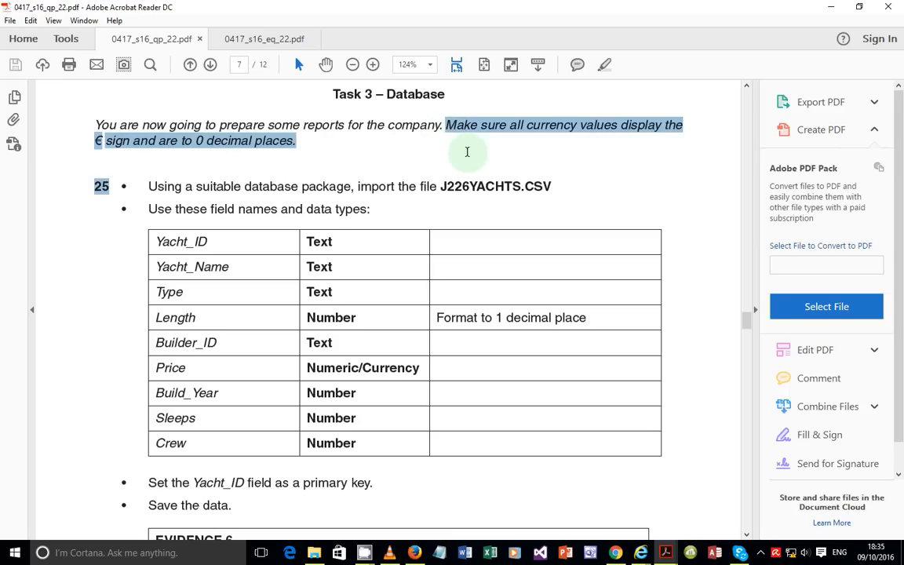
pyautogui.click(246, 152)
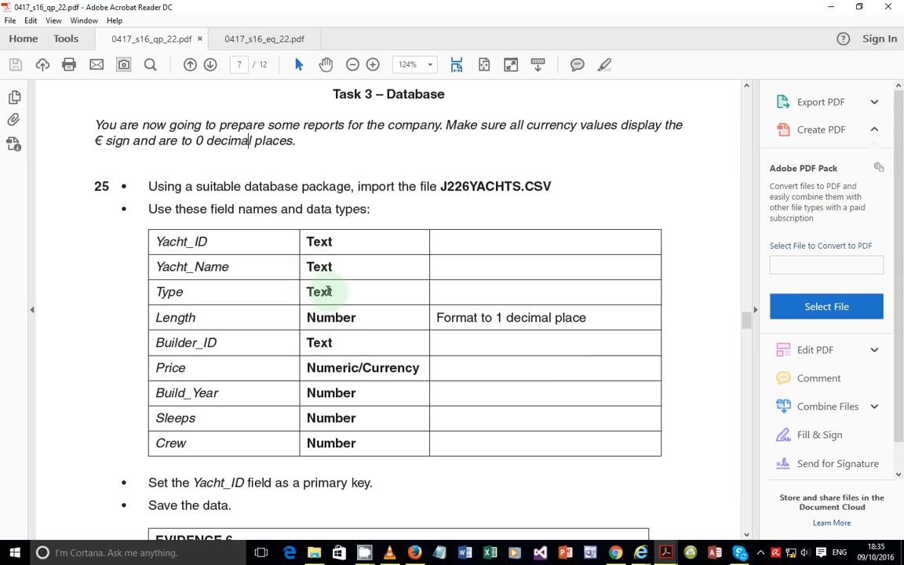
# Step: Highlight 'Format to 1 decimal place' for Length and Currency as Price's data type
pyautogui.click(760, 555)
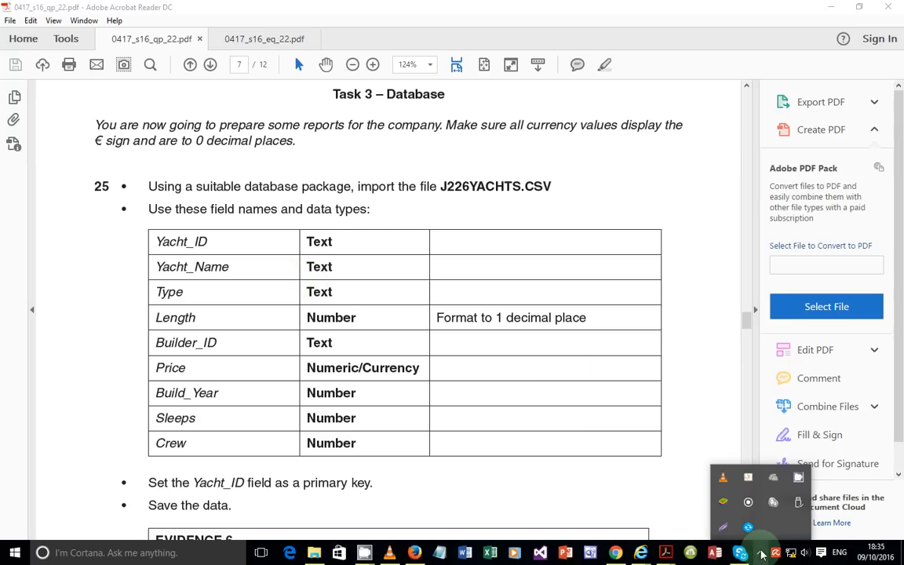
pyautogui.click(798, 481)
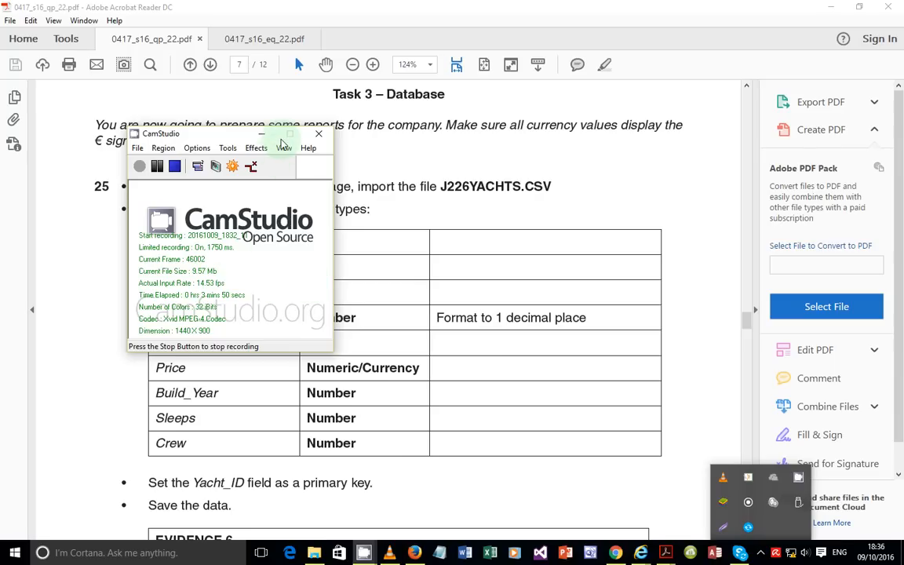
pyautogui.click(262, 134)
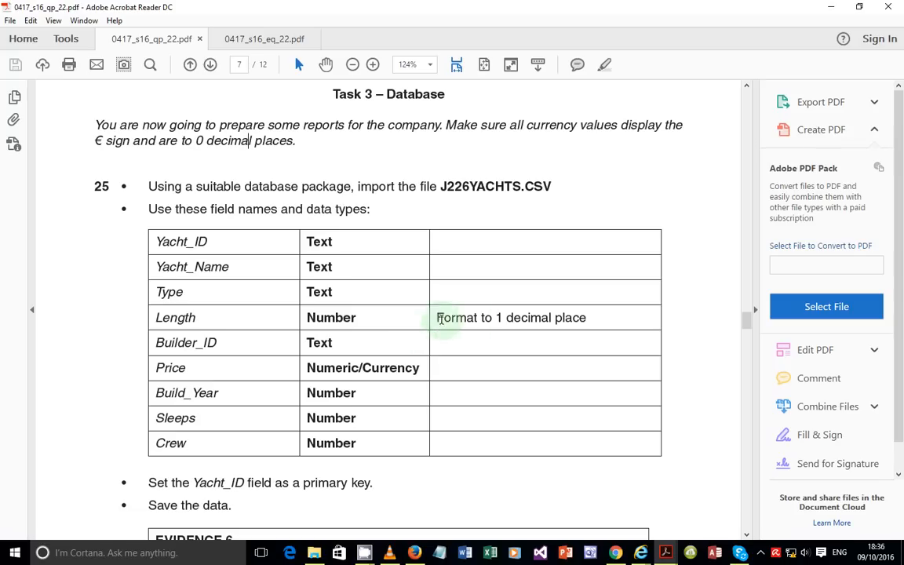
pyautogui.moveTo(433, 317); pyautogui.dragTo(600, 316)
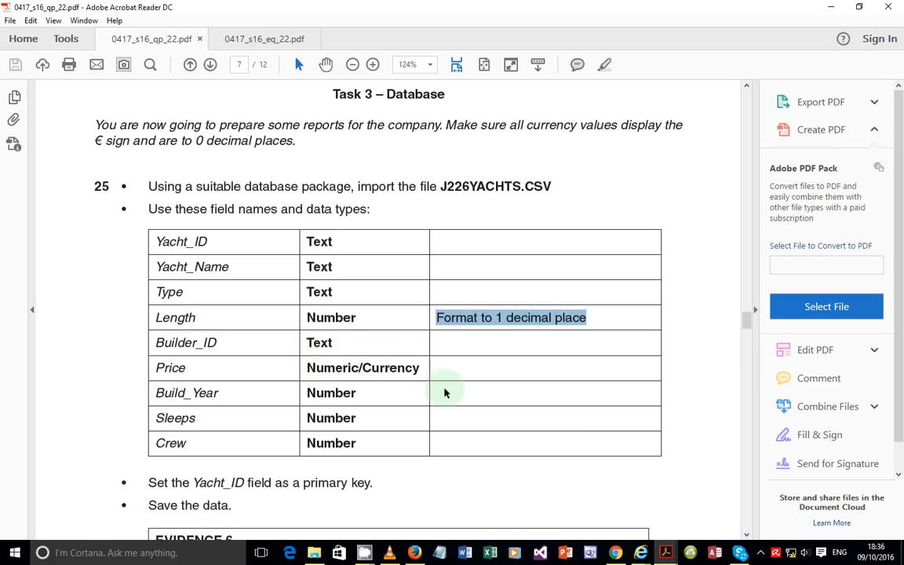
pyautogui.moveTo(428, 368); pyautogui.dragTo(372, 369)
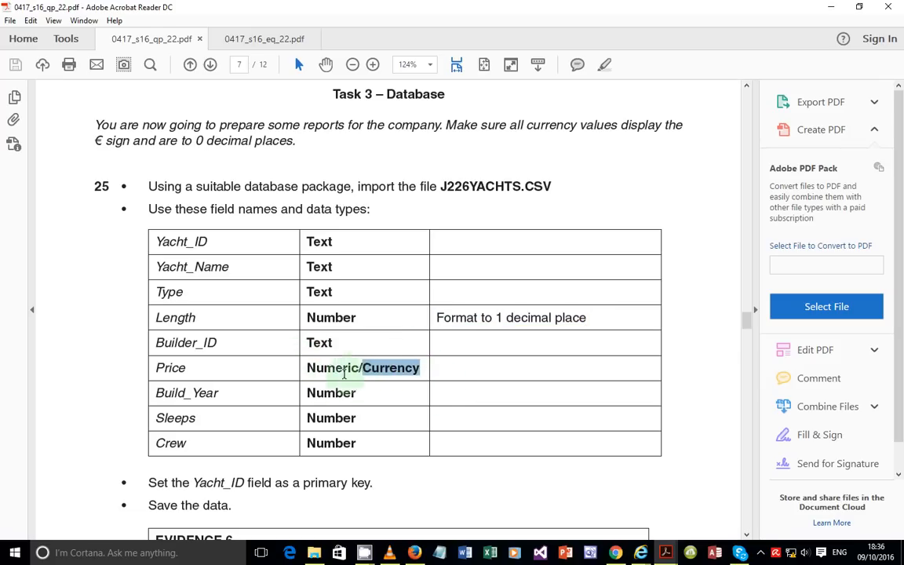
# Step: Create the blank desktop database Database10 and close the empty Table1
pyautogui.click(715, 553)
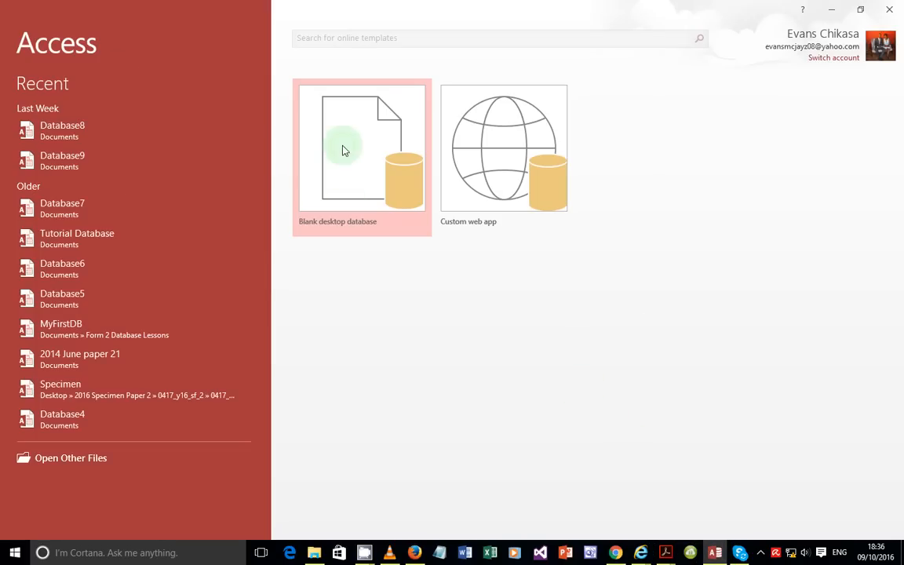
pyautogui.click(345, 161)
pyautogui.click(474, 336)
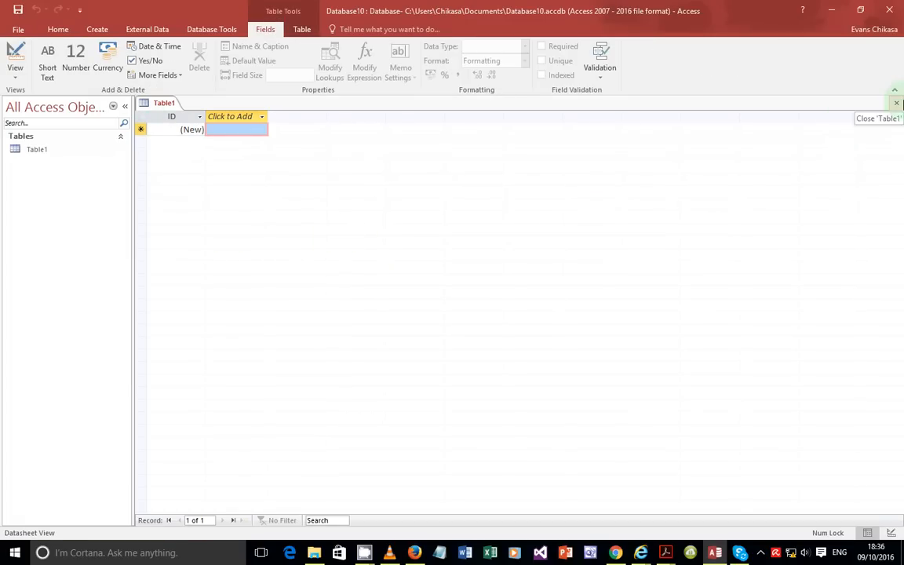
pyautogui.click(898, 102)
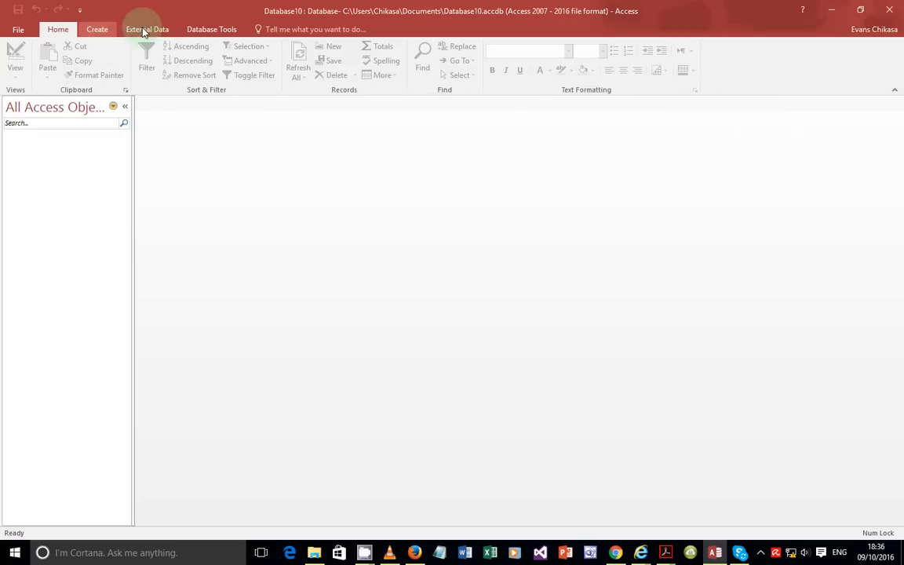
# Step: Start a Text File import and select J226YACHTS from Desktop\June 2016 Paper 22\SF
pyautogui.click(147, 29)
pyautogui.click(184, 46)
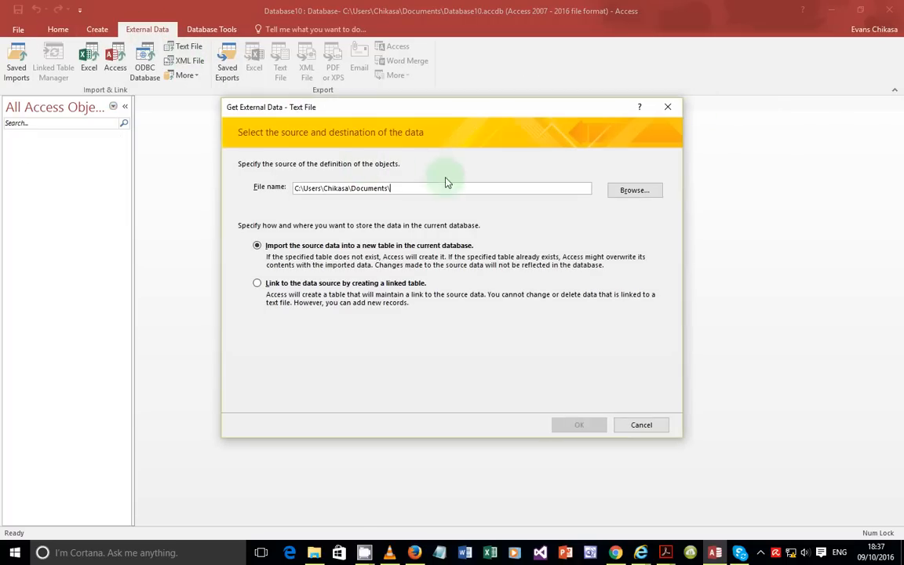
pyautogui.click(632, 190)
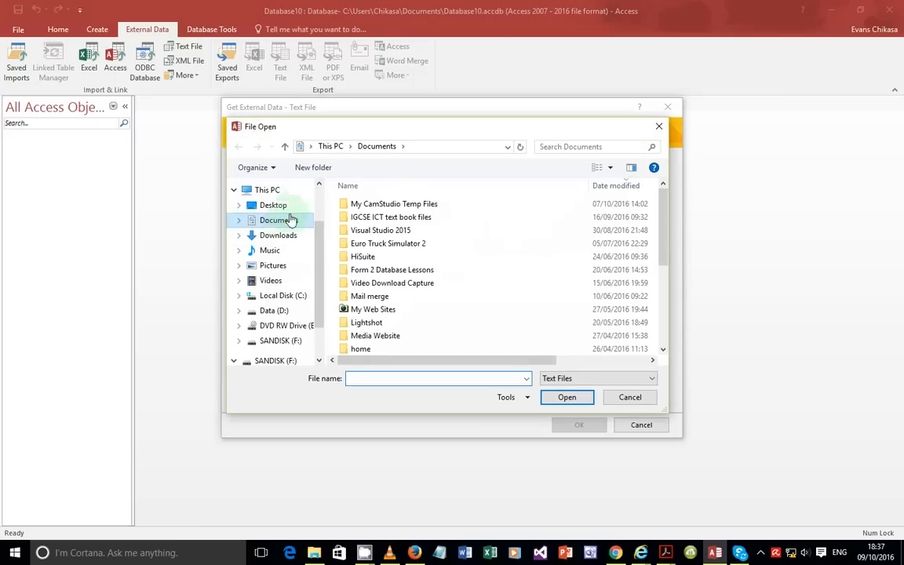
pyautogui.click(283, 206)
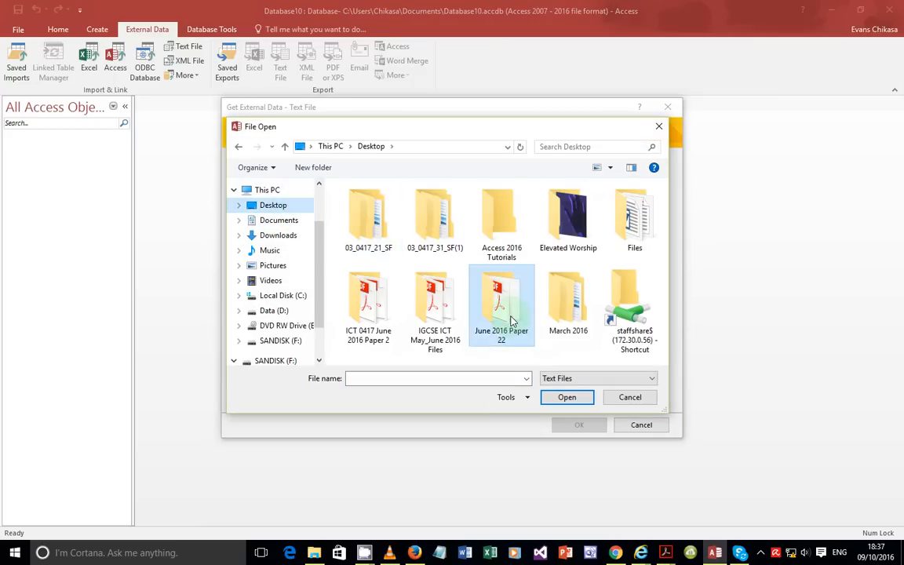
pyautogui.doubleClick(475, 302)
pyautogui.doubleClick(374, 218)
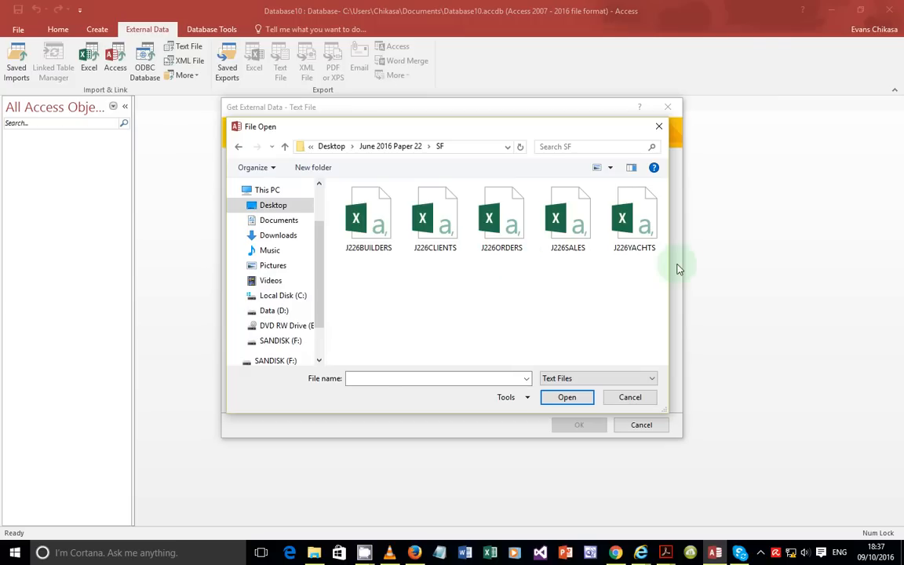
pyautogui.click(634, 244)
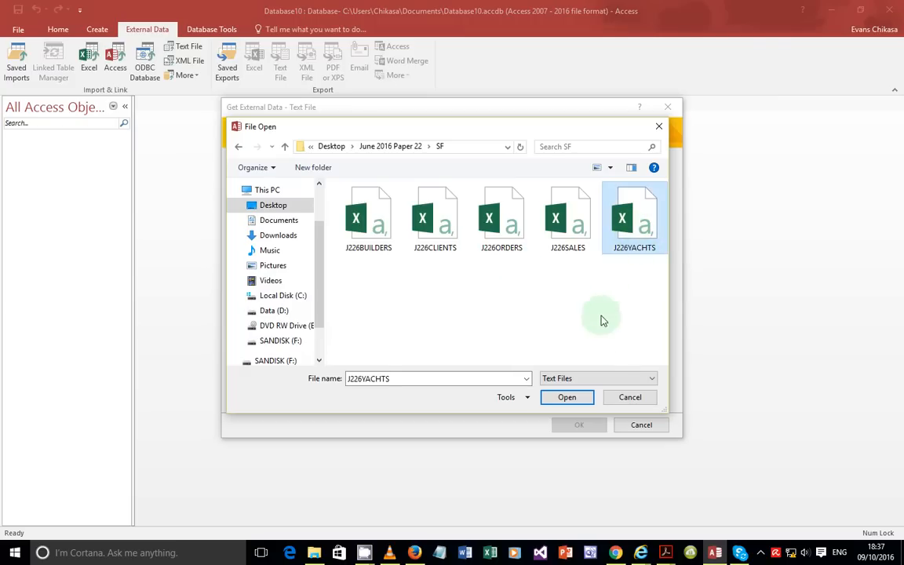
pyautogui.click(564, 399)
# Step: Check the question paper, then import the CSV into a new table
pyautogui.click(659, 553)
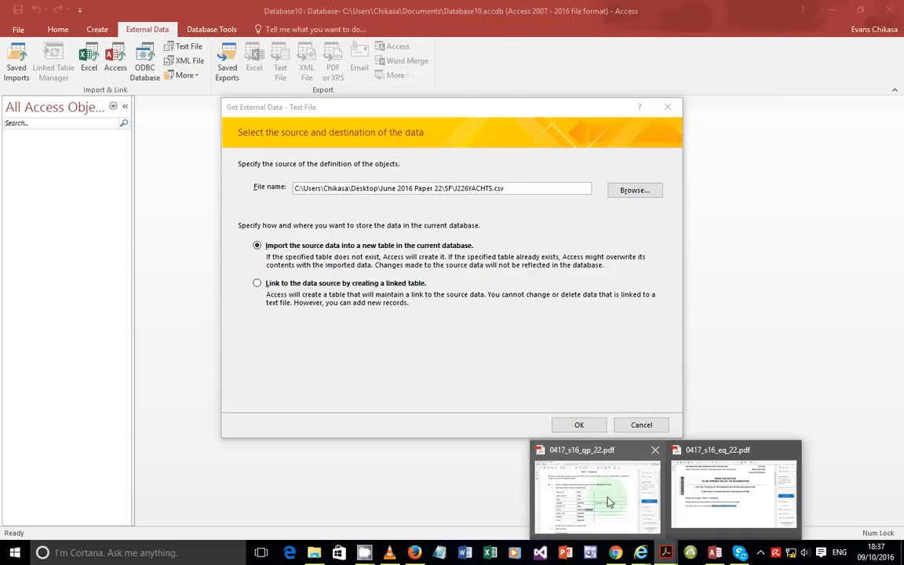
pyautogui.click(608, 503)
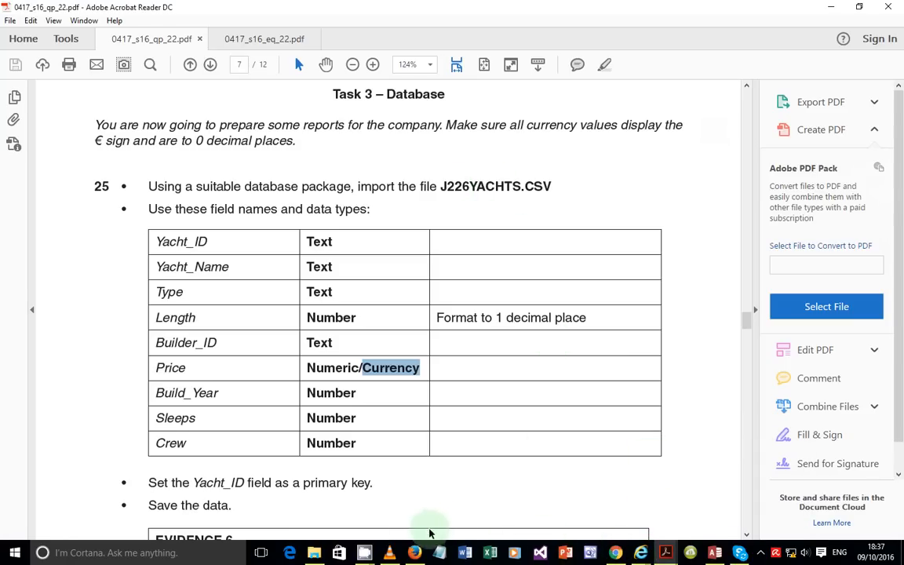
pyautogui.click(715, 553)
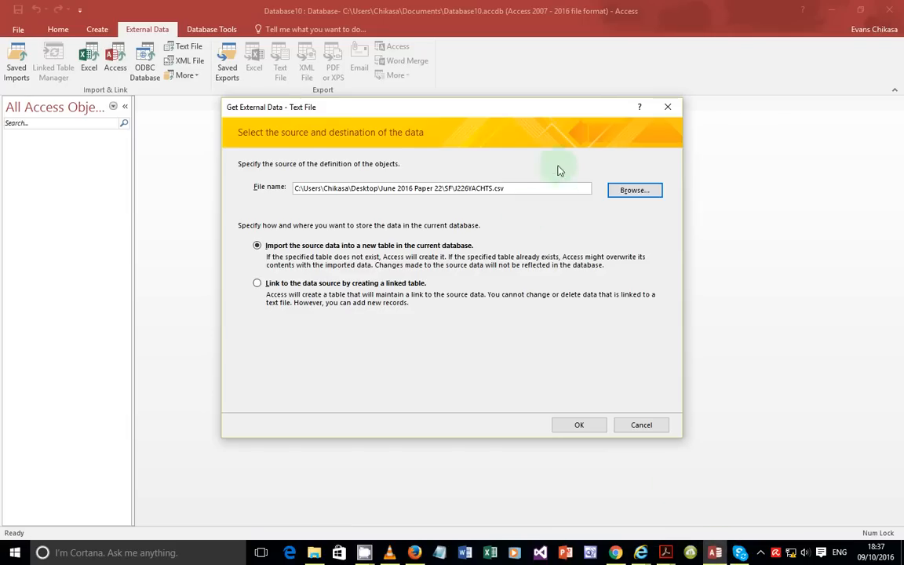
pyautogui.click(589, 425)
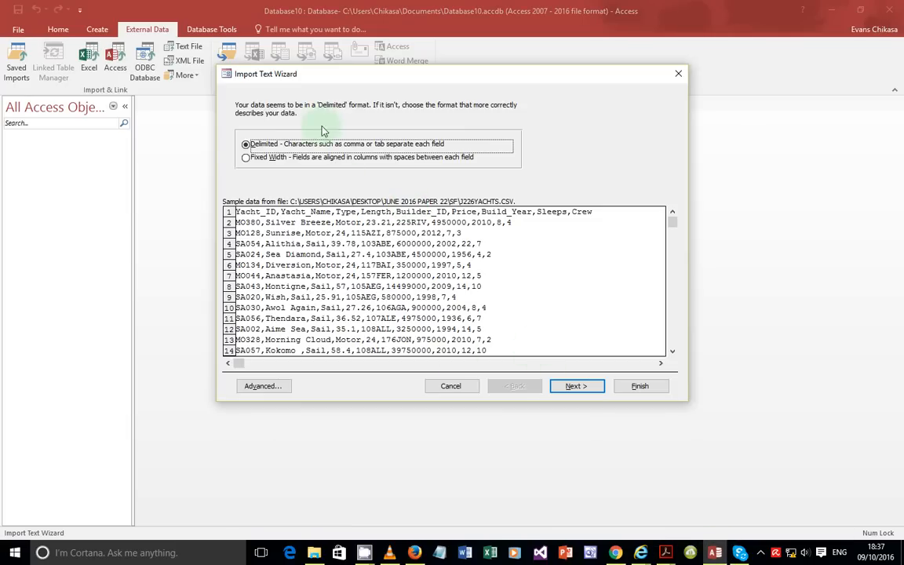
# Step: Keep Delimited, tick First Row Contains Field Names, and advance to the field options
pyautogui.click(557, 386)
pyautogui.click(279, 168)
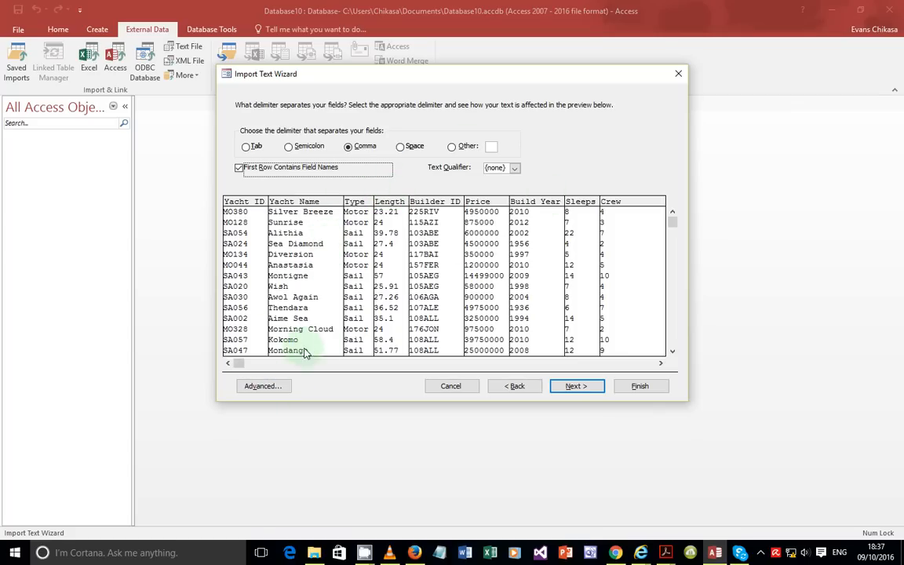
pyautogui.click(576, 386)
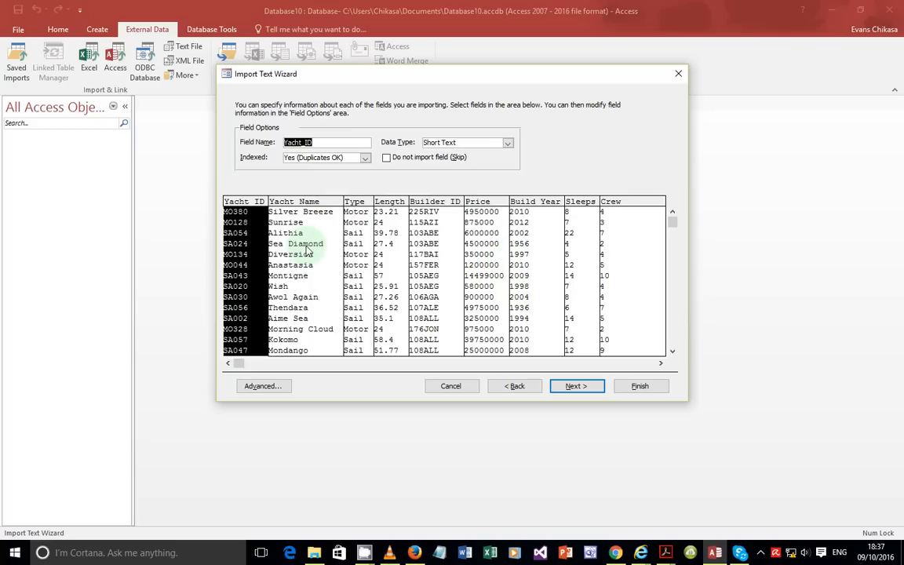
# Step: Compare field types with the question paper, then inspect Yacht_Name, Type and Length (Double)
pyautogui.click(665, 554)
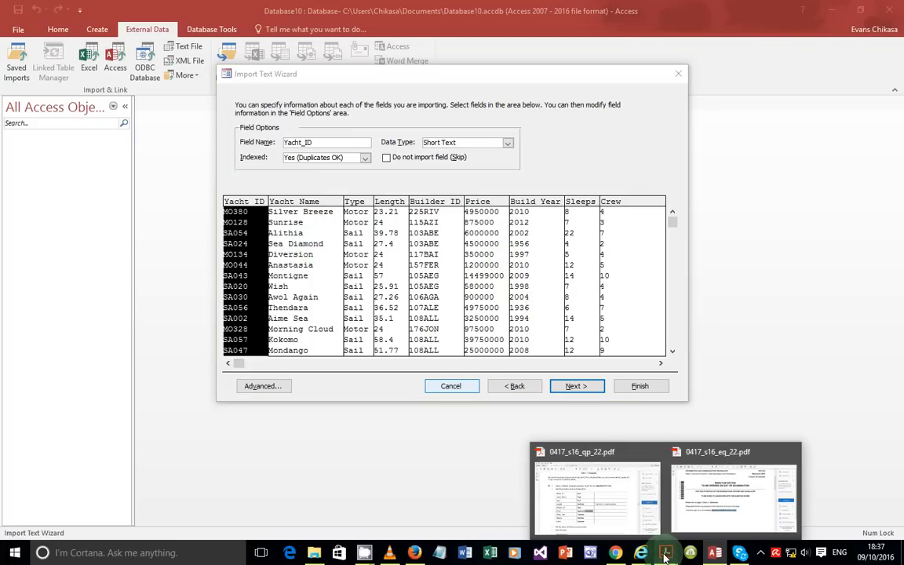
pyautogui.click(626, 463)
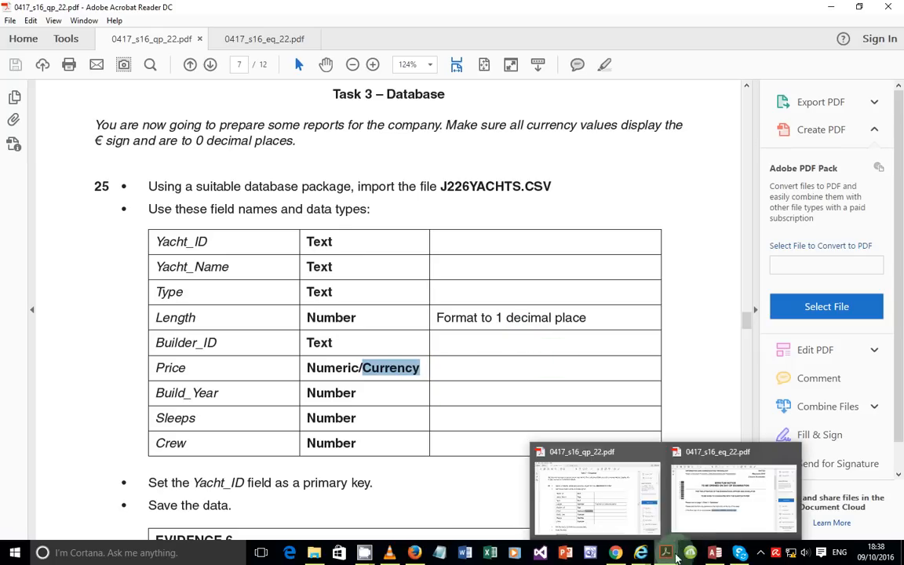
pyautogui.click(710, 554)
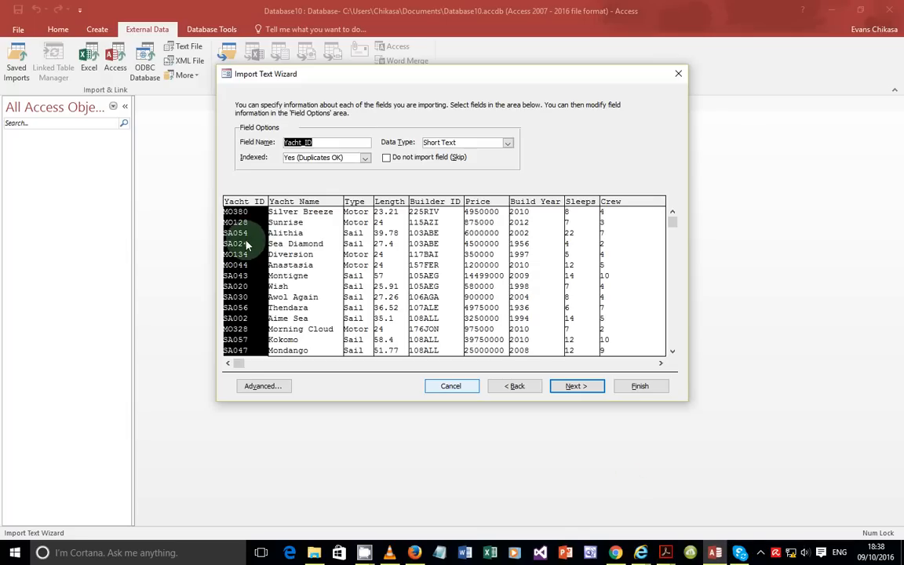
pyautogui.click(292, 234)
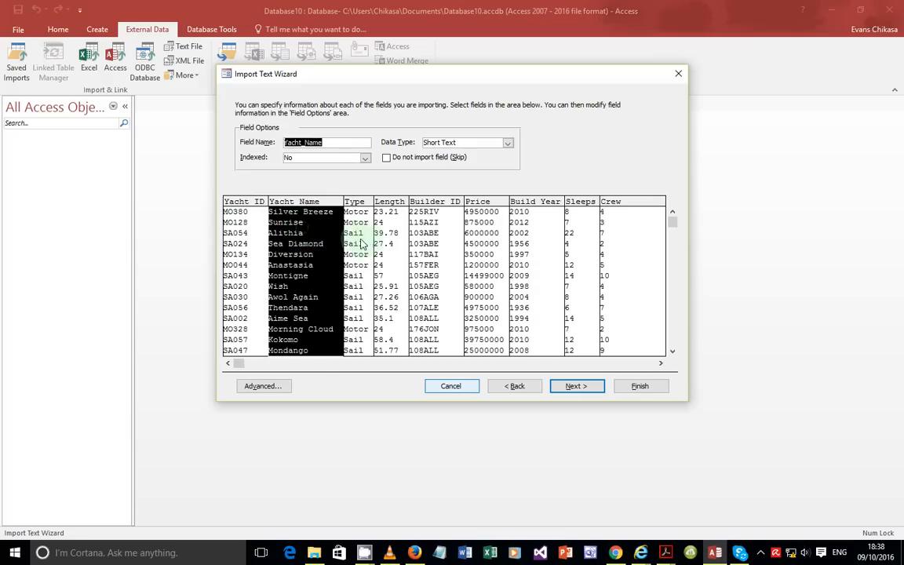
pyautogui.click(353, 242)
pyautogui.click(389, 245)
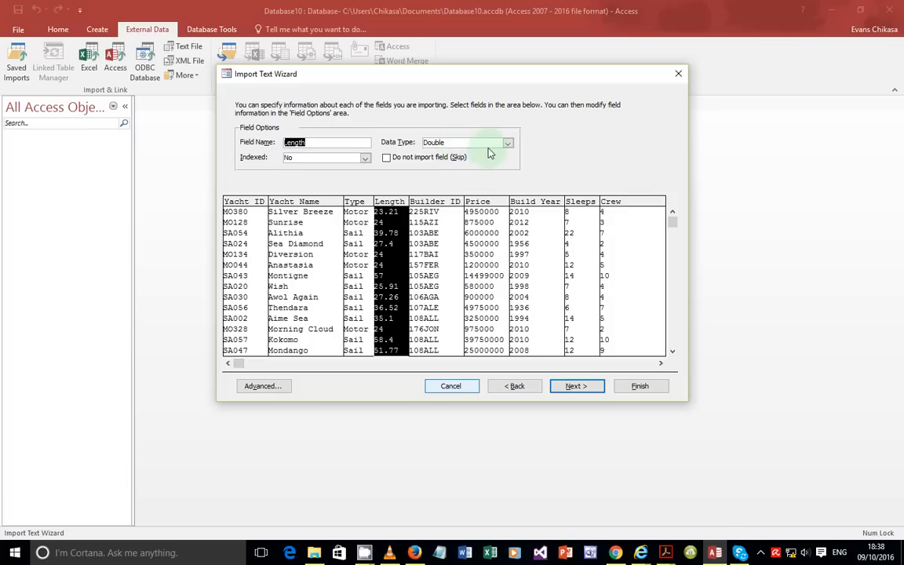
pyautogui.press('Print')
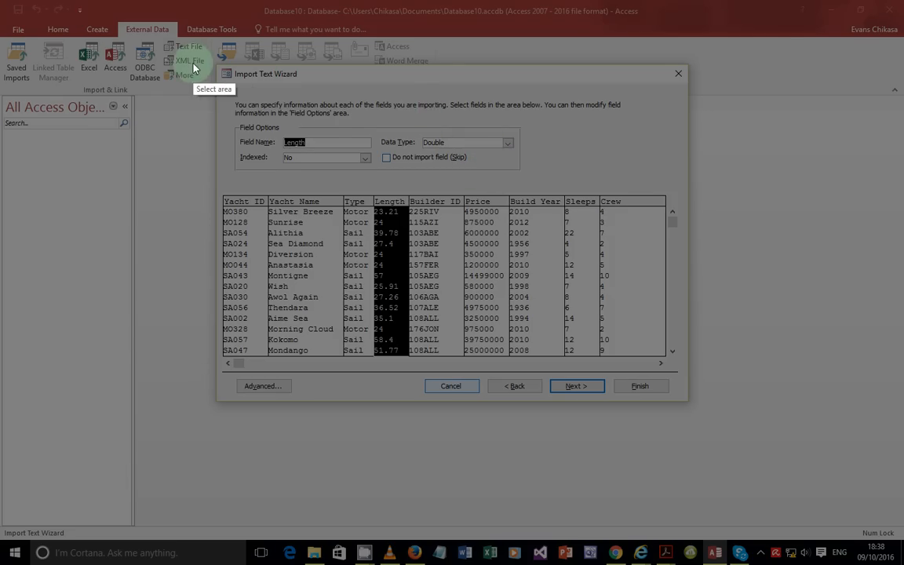
pyautogui.moveTo(197, 57)
pyautogui.mouseDown()
pyautogui.moveTo(900, 443)
pyautogui.moveTo(901, 475)
pyautogui.mouseUp()
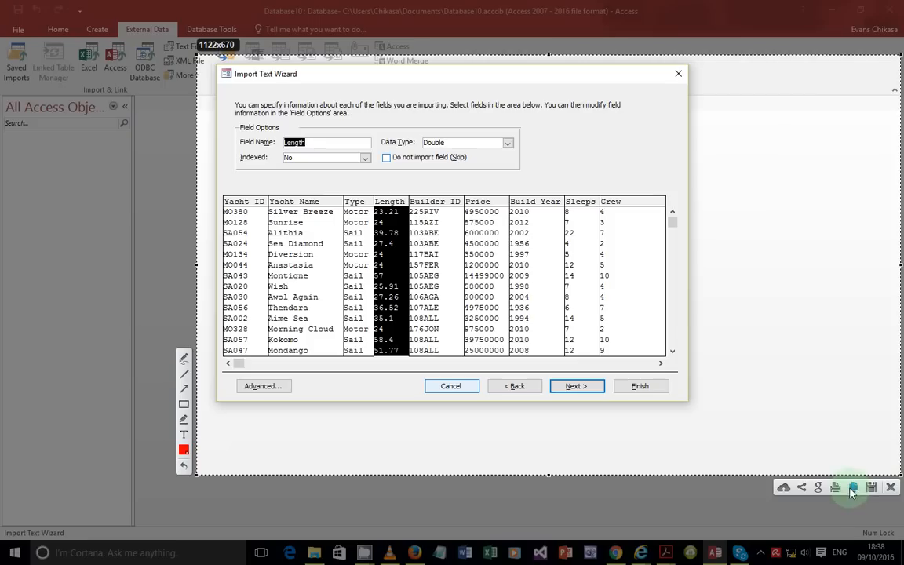
pyautogui.click(184, 435)
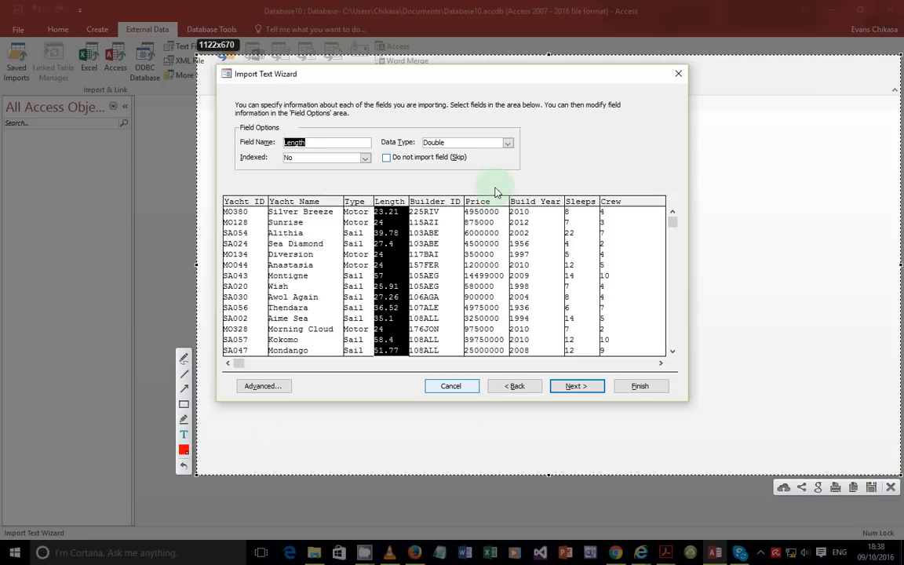
pyautogui.click(549, 134)
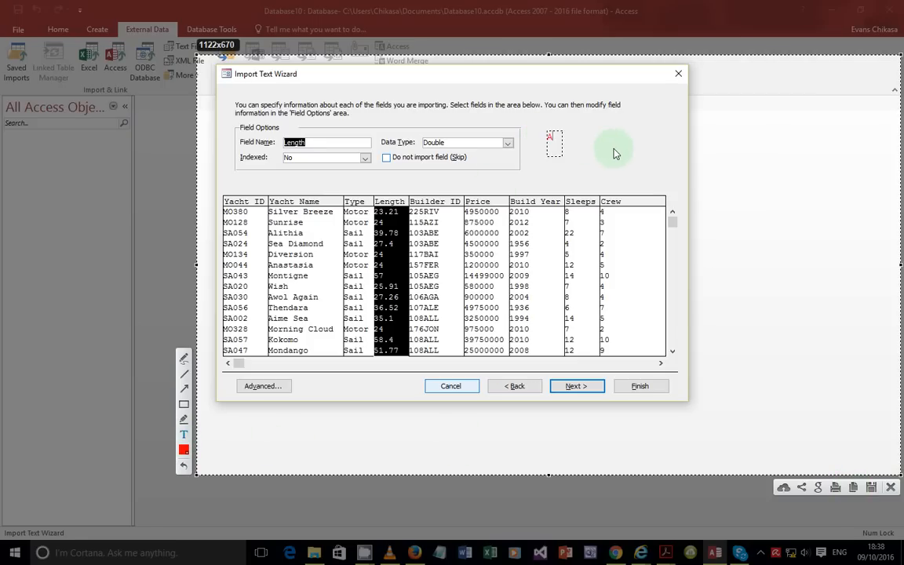
pyautogui.write('Allows to have decimal')
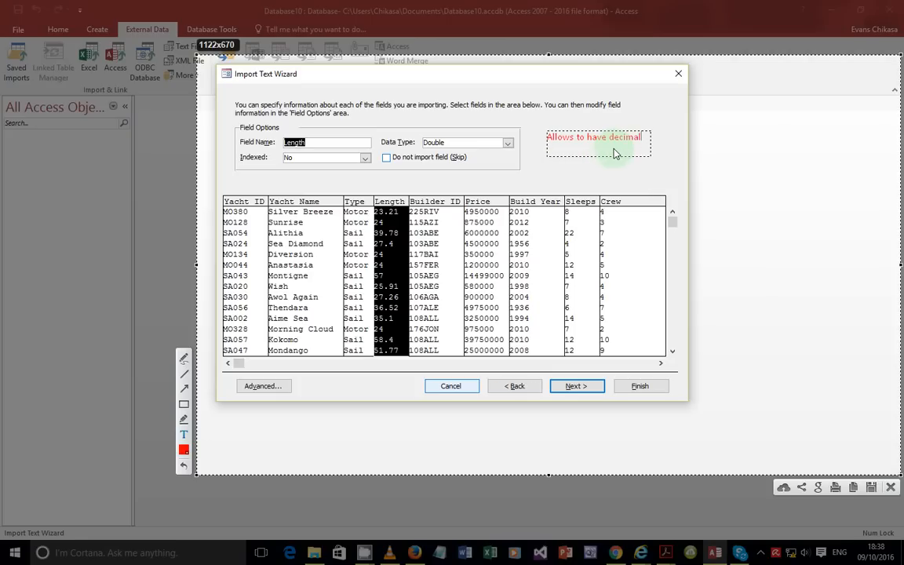
pyautogui.write('s')
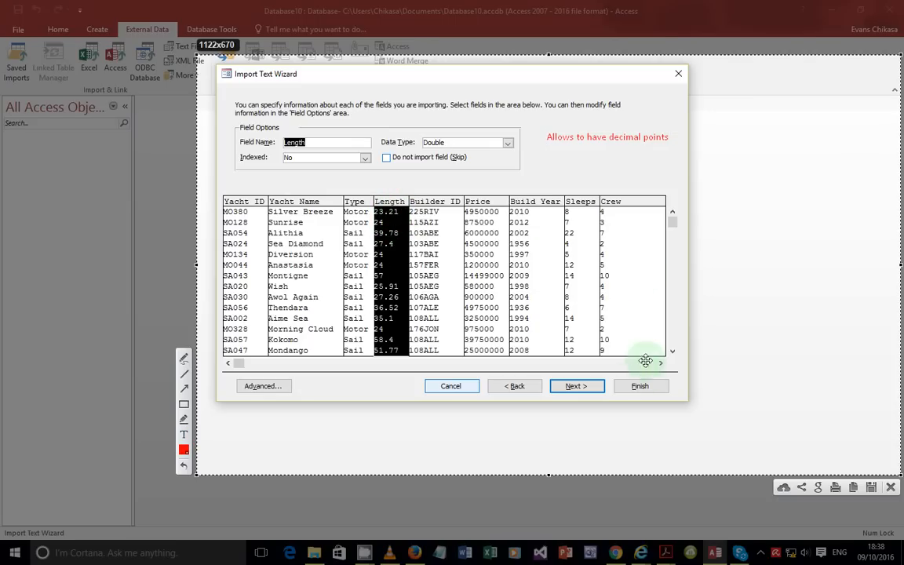
pyautogui.click(892, 488)
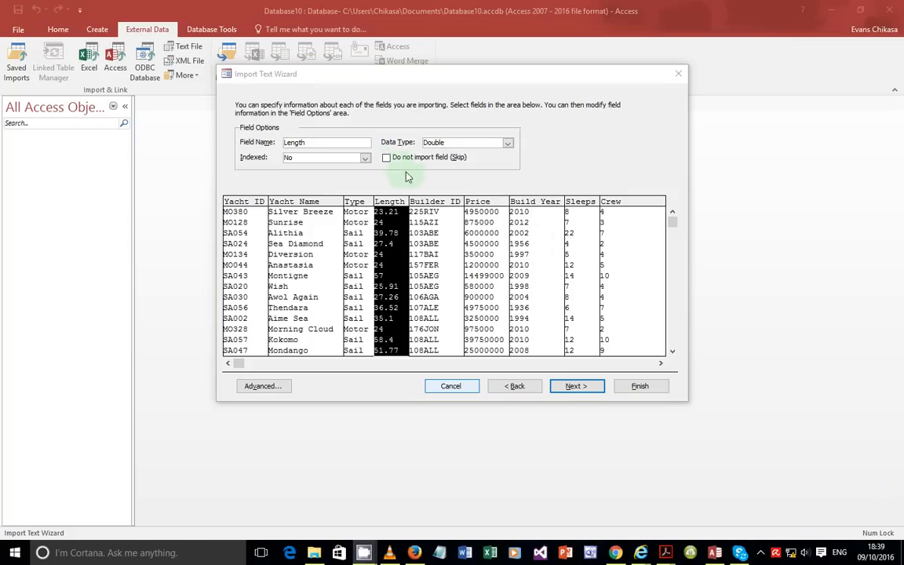
# Step: Keep Length as Double, check Builder ID against the task sheet, and close the erratum PDF
pyautogui.click(509, 143)
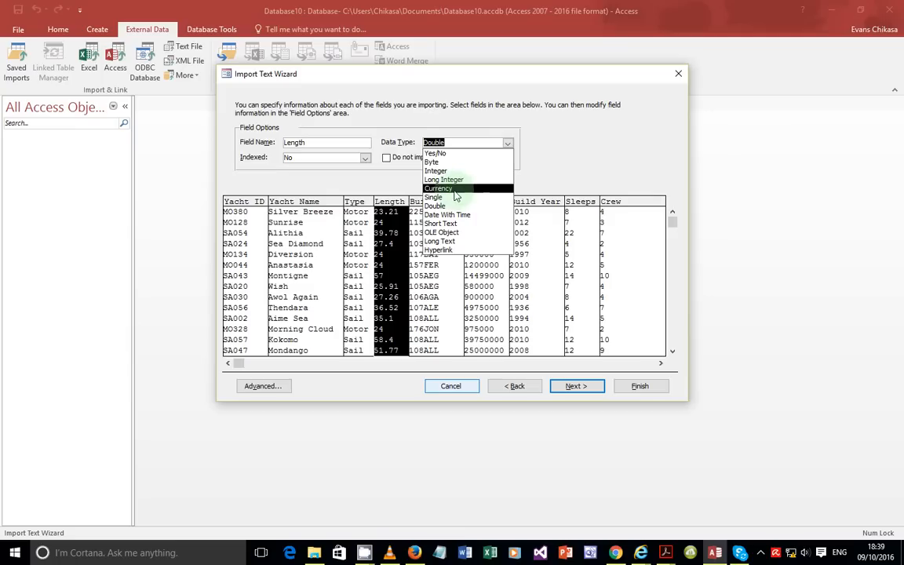
pyautogui.click(569, 146)
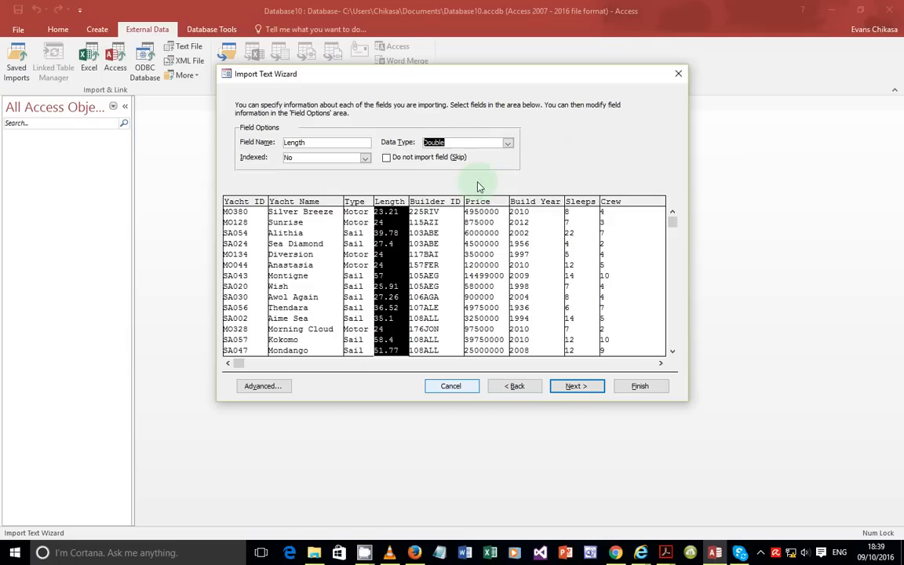
pyautogui.click(424, 216)
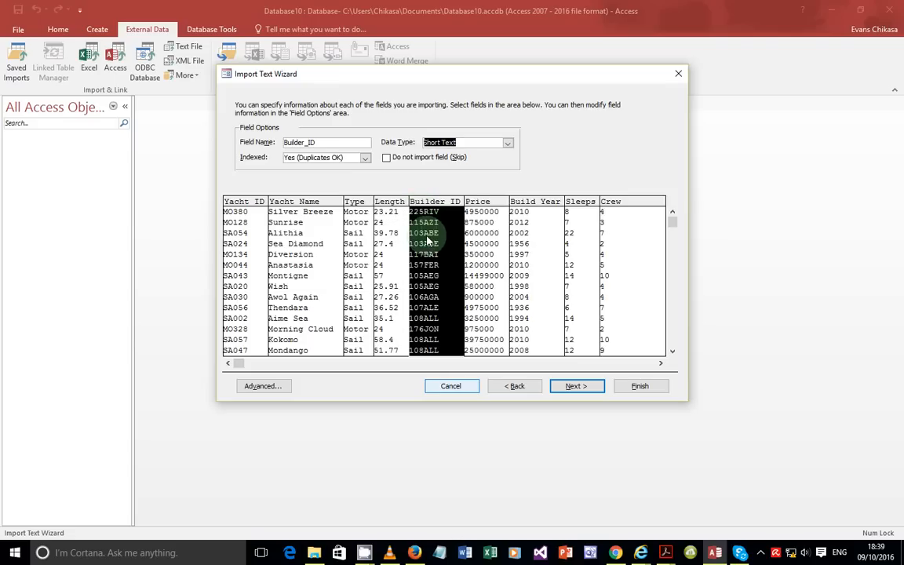
pyautogui.click(666, 553)
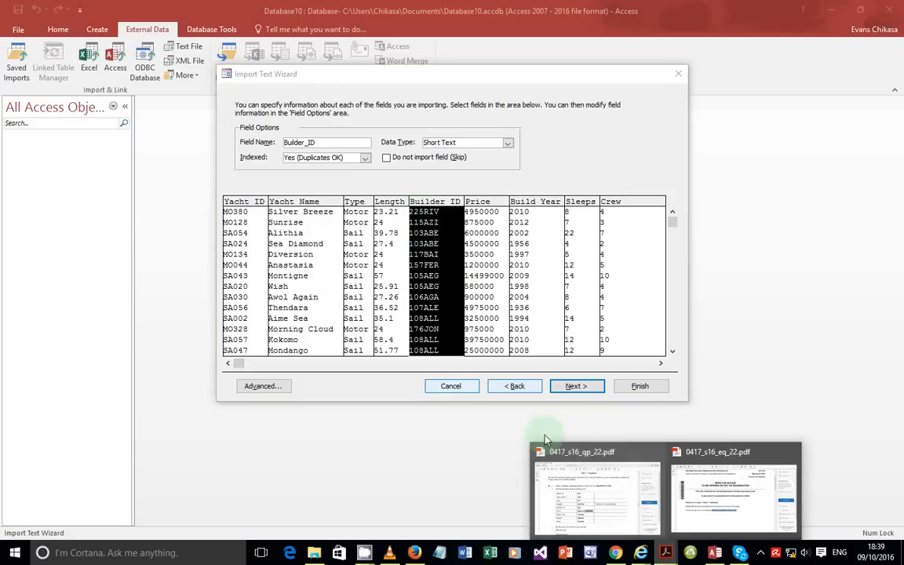
pyautogui.click(573, 471)
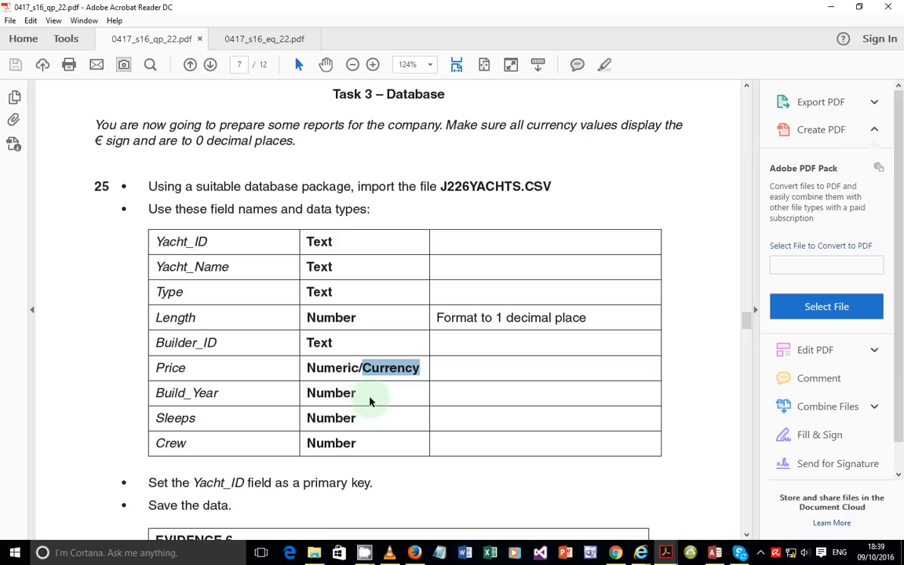
pyautogui.click(713, 554)
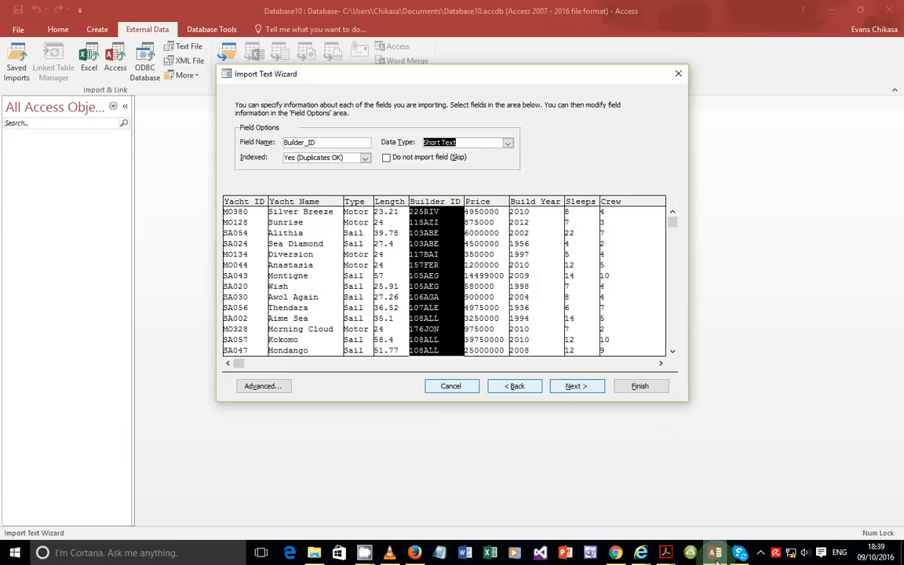
pyautogui.moveTo(716, 559)
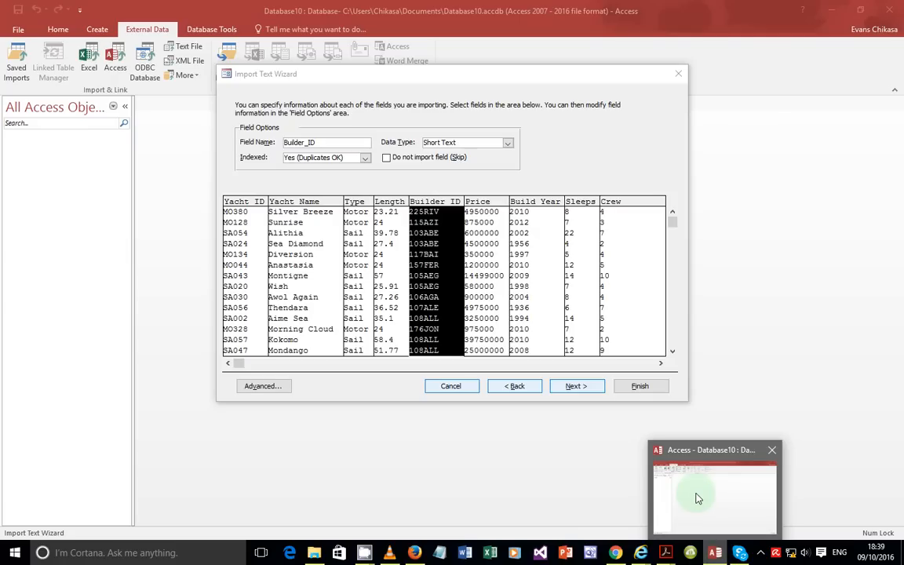
pyautogui.moveTo(665, 553)
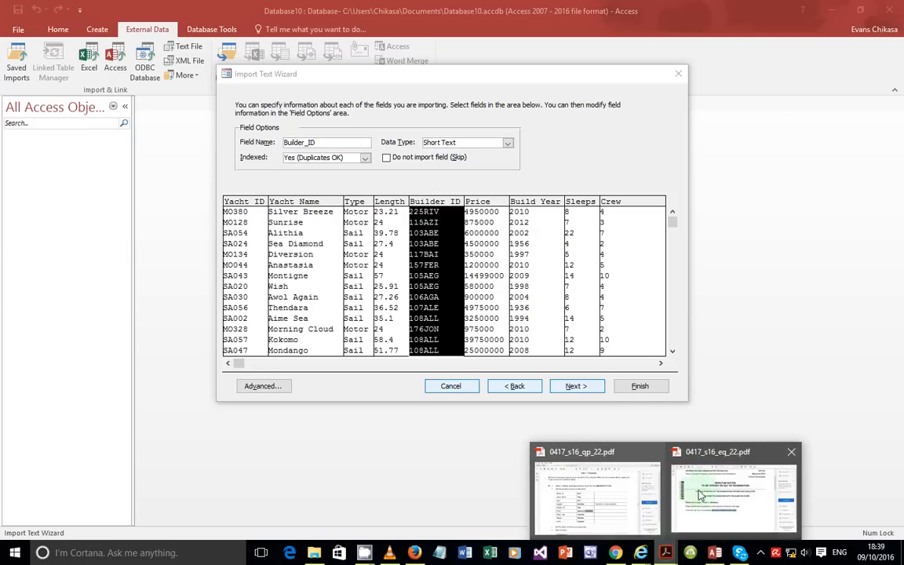
pyautogui.click(790, 453)
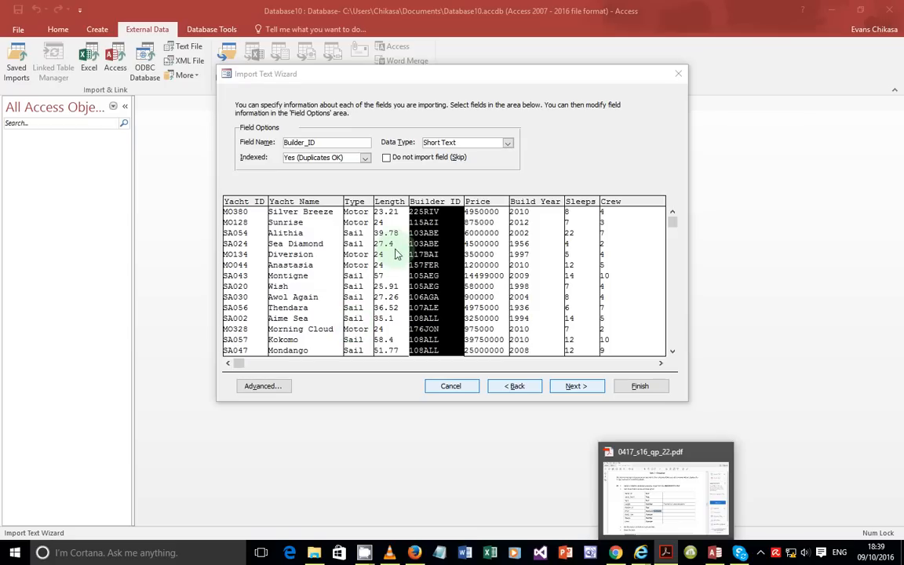
# Step: Set Price to Currency and Build_Year, Sleeps and Crew to Integer
pyautogui.click(480, 243)
pyautogui.click(508, 145)
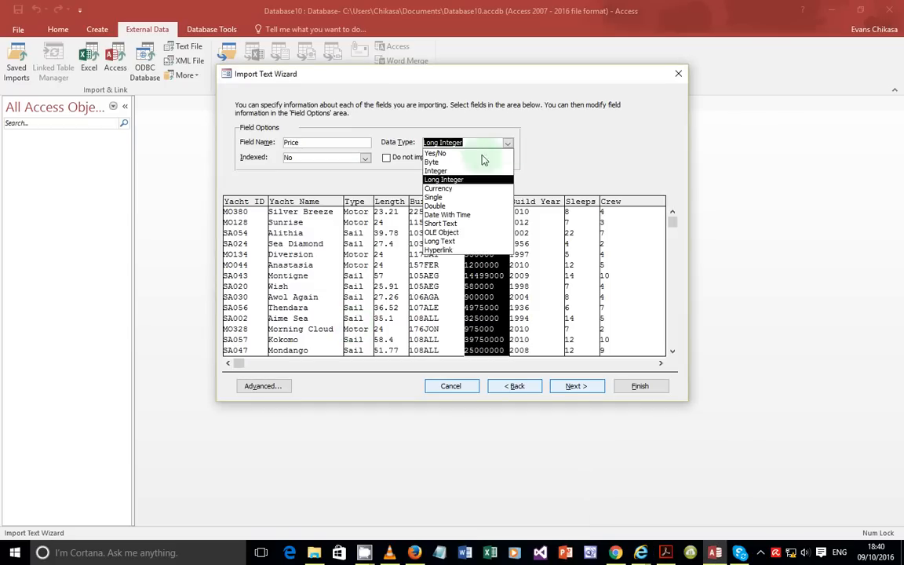
pyautogui.click(408, 179)
pyautogui.click(539, 256)
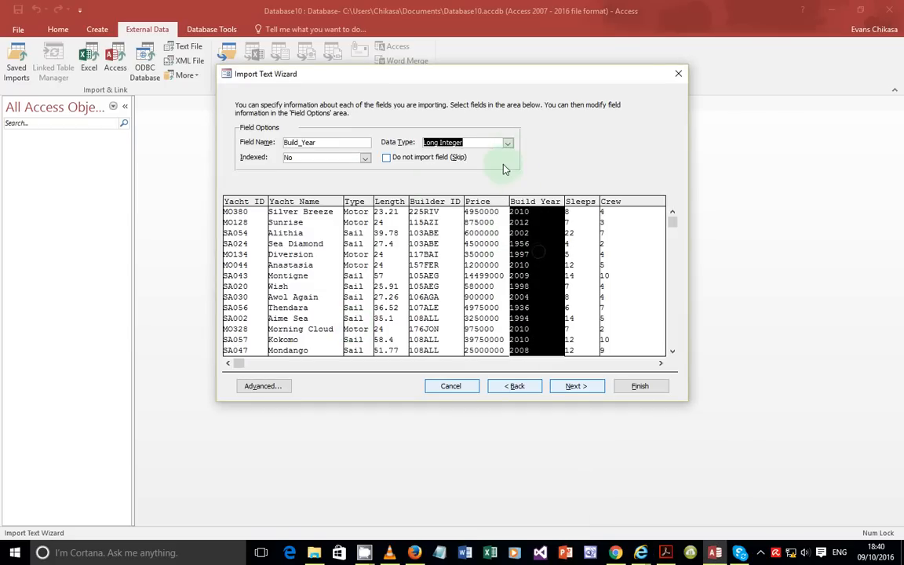
pyautogui.click(509, 145)
pyautogui.click(471, 167)
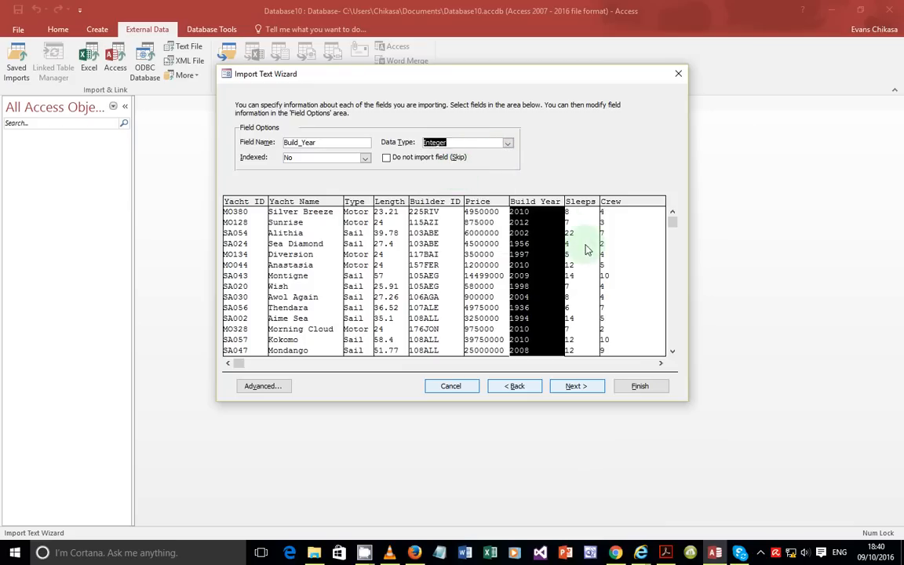
pyautogui.click(585, 244)
pyautogui.click(509, 144)
pyautogui.click(463, 164)
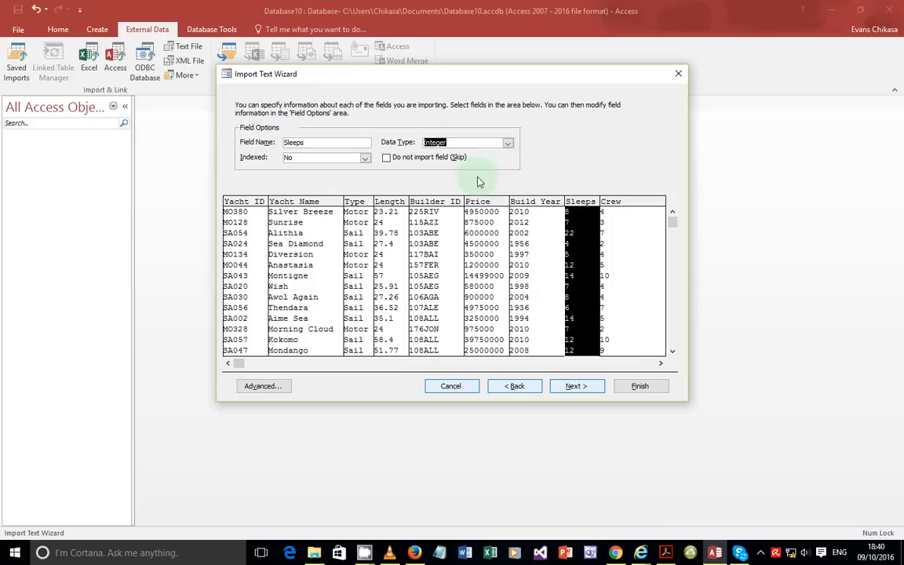
pyautogui.click(612, 240)
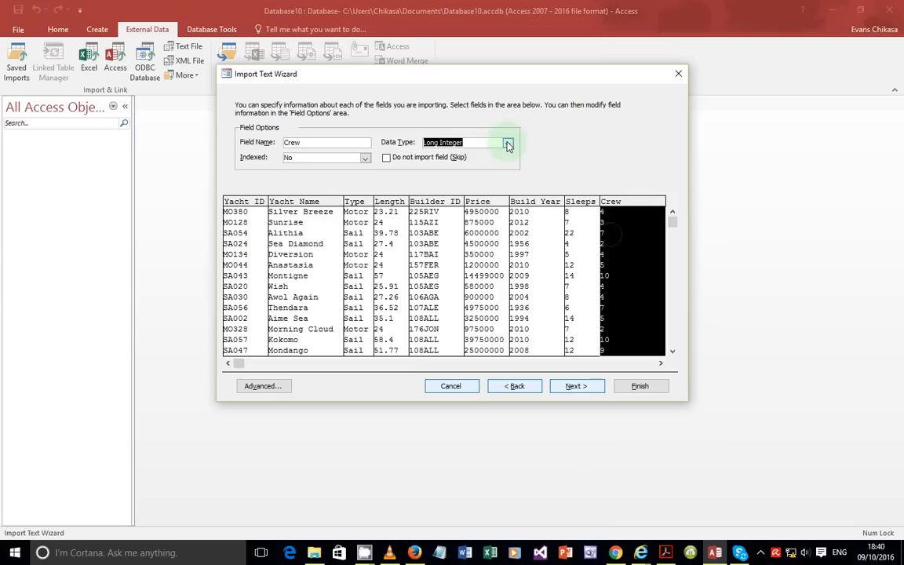
pyautogui.click(509, 145)
pyautogui.click(452, 172)
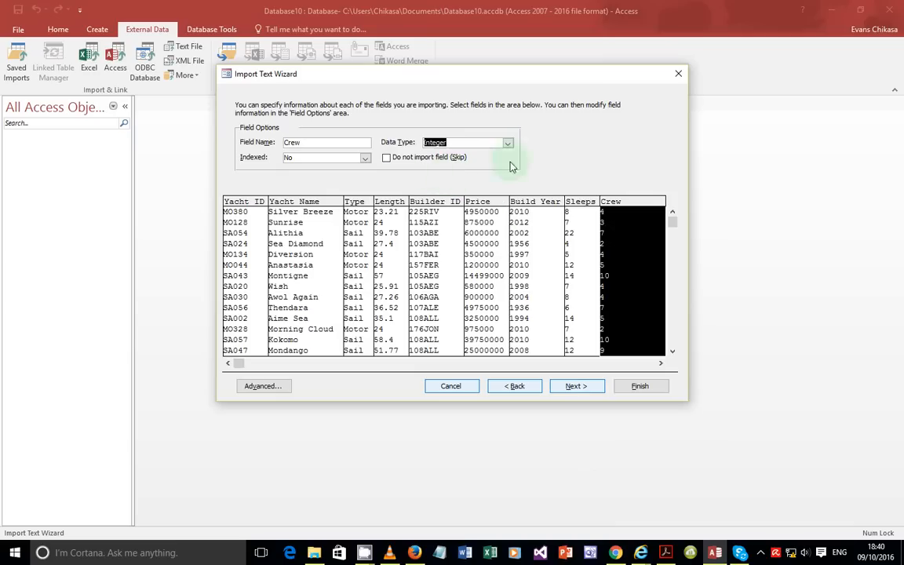
# Step: Review each field's data type from Yacht ID through Crew
pyautogui.click(236, 230)
pyautogui.click(298, 257)
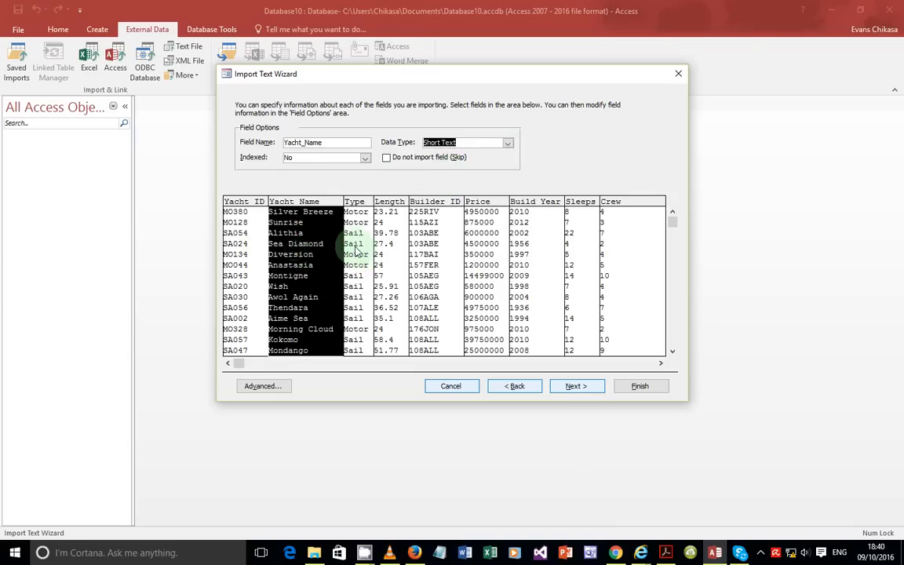
pyautogui.click(356, 250)
pyautogui.click(391, 252)
pyautogui.click(428, 255)
pyautogui.click(501, 267)
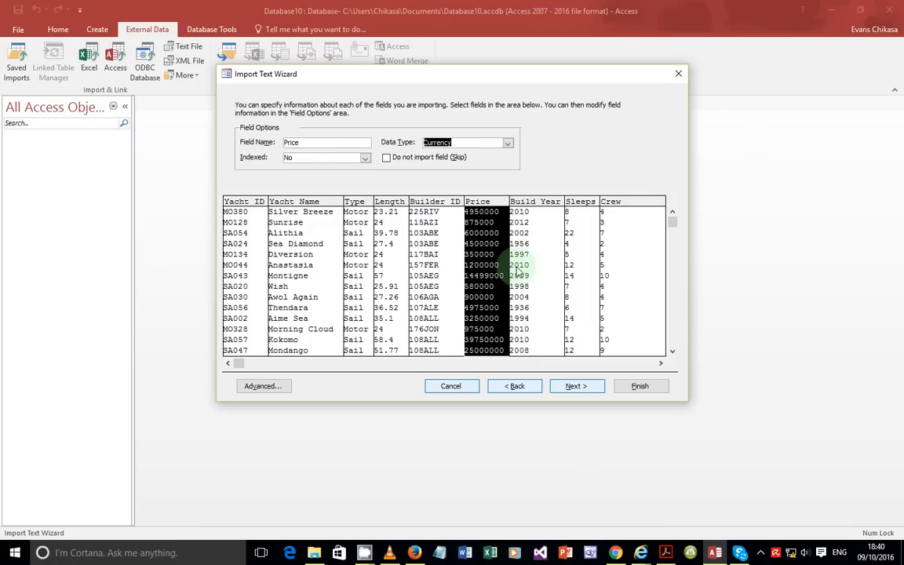
pyautogui.click(529, 270)
pyautogui.click(584, 275)
pyautogui.click(614, 278)
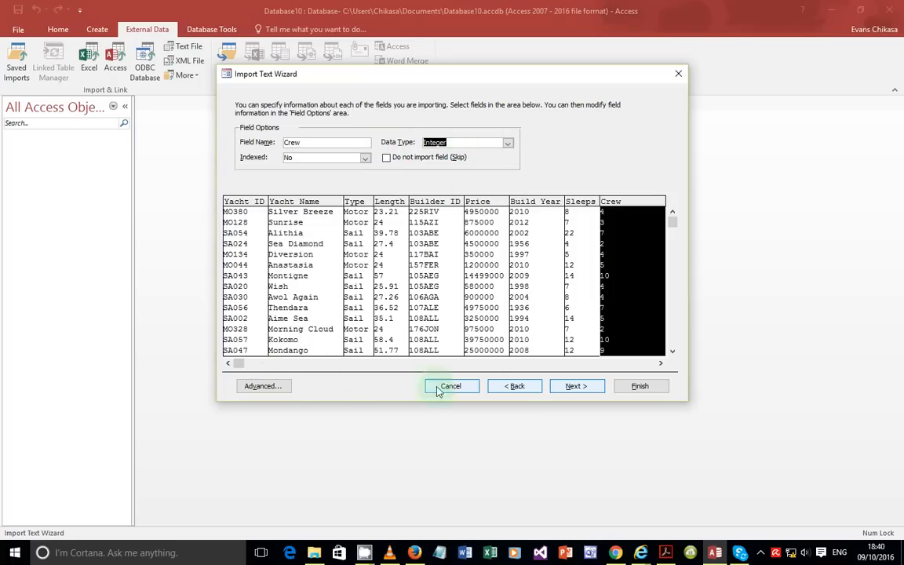
# Step: Go back and view the full import specification under Advanced, then close it
pyautogui.click(512, 386)
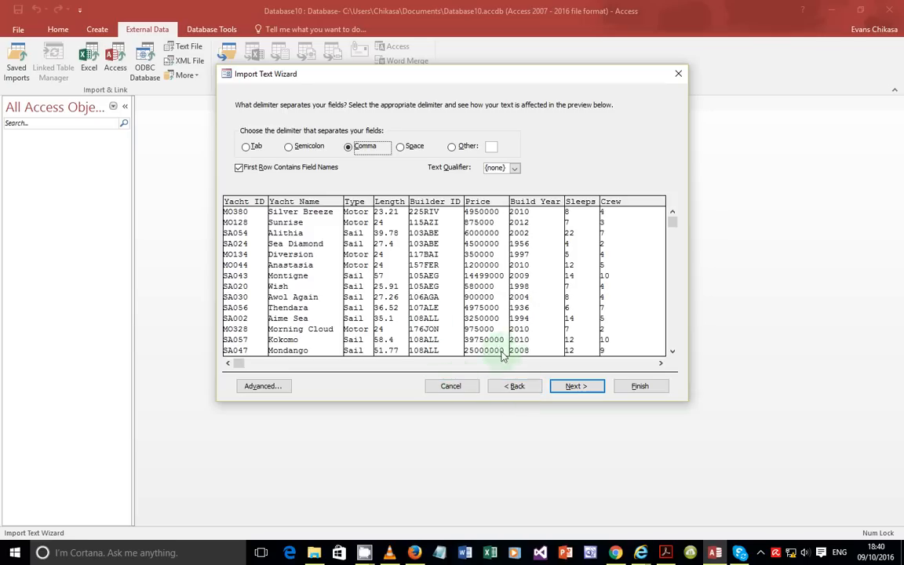
pyautogui.click(263, 386)
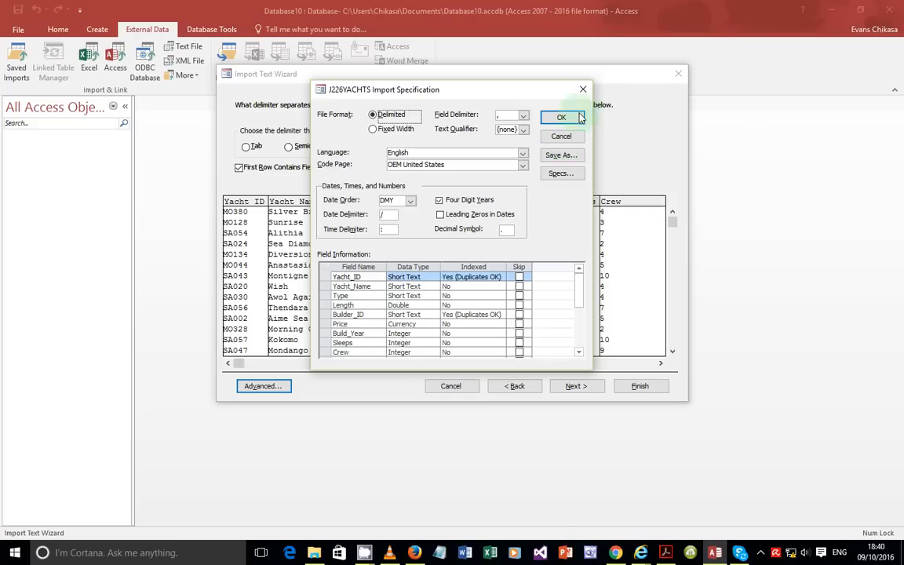
pyautogui.click(583, 89)
# Step: Recheck Price and Build Year in field options and advance to the primary key page
pyautogui.click(578, 387)
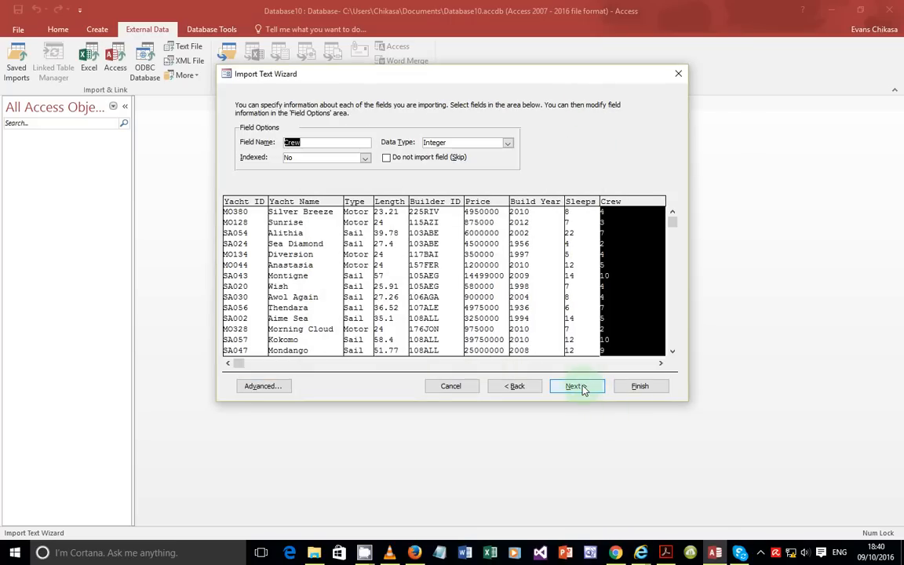
pyautogui.click(494, 235)
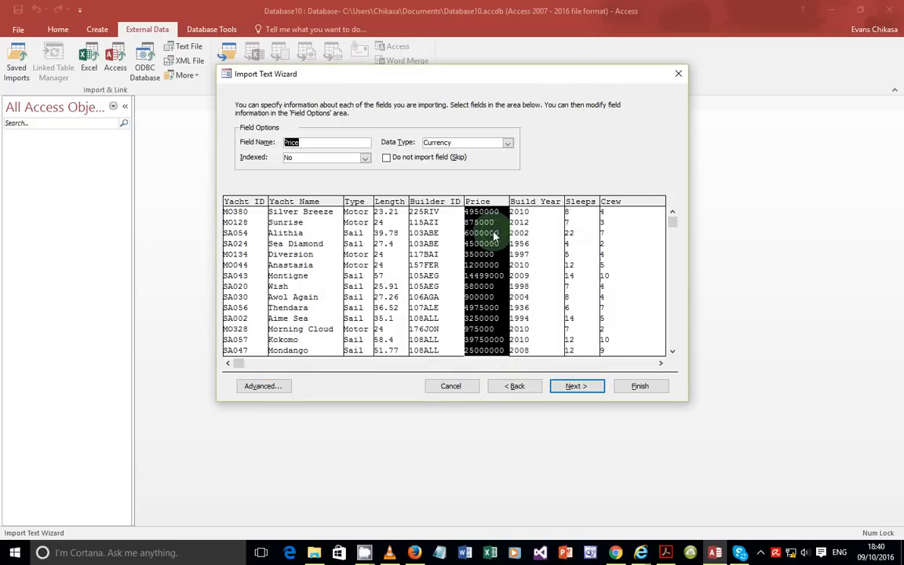
pyautogui.click(548, 254)
pyautogui.click(575, 386)
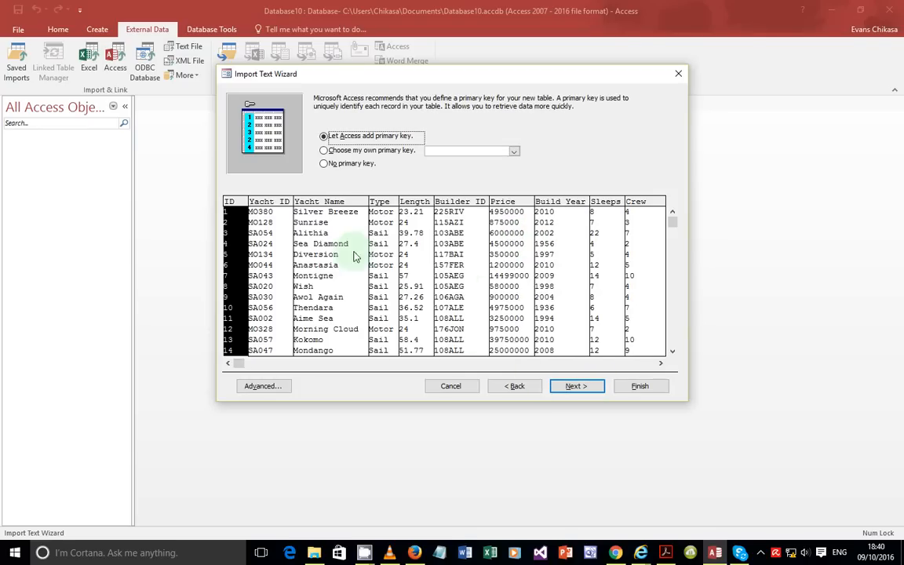
# Step: Make Yacht_ID the primary key after checking the task instructions PDF
pyautogui.click(372, 152)
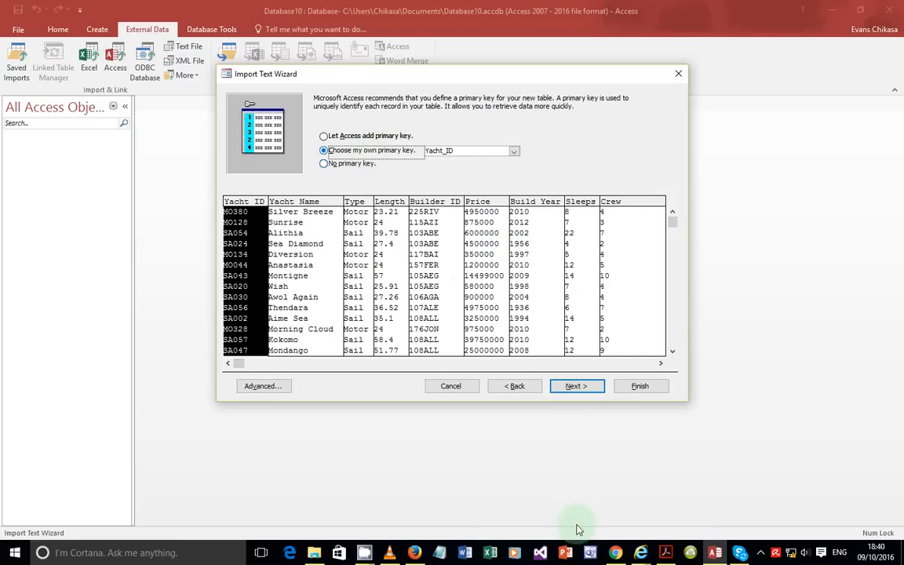
pyautogui.click(667, 554)
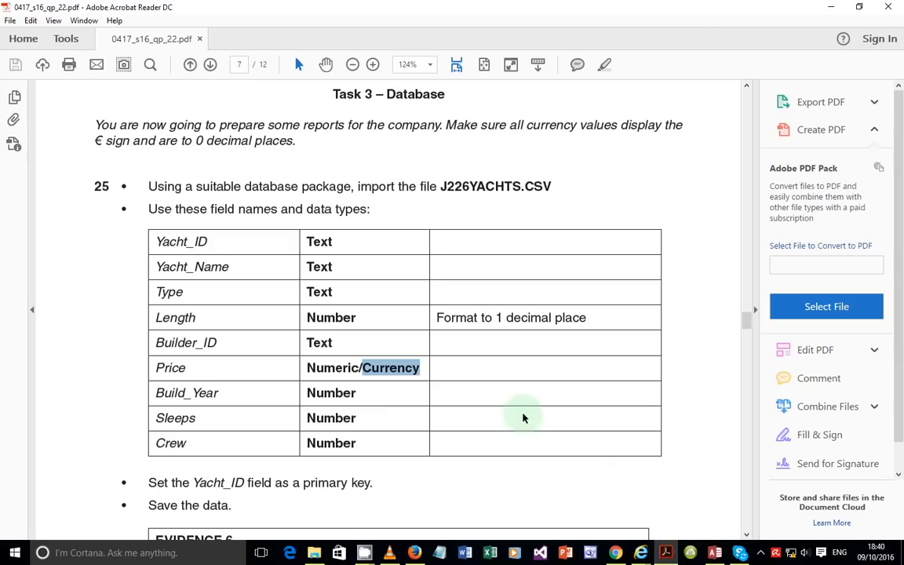
pyautogui.scroll(-3, 359, 398)
pyautogui.moveTo(189, 363); pyautogui.dragTo(323, 363)
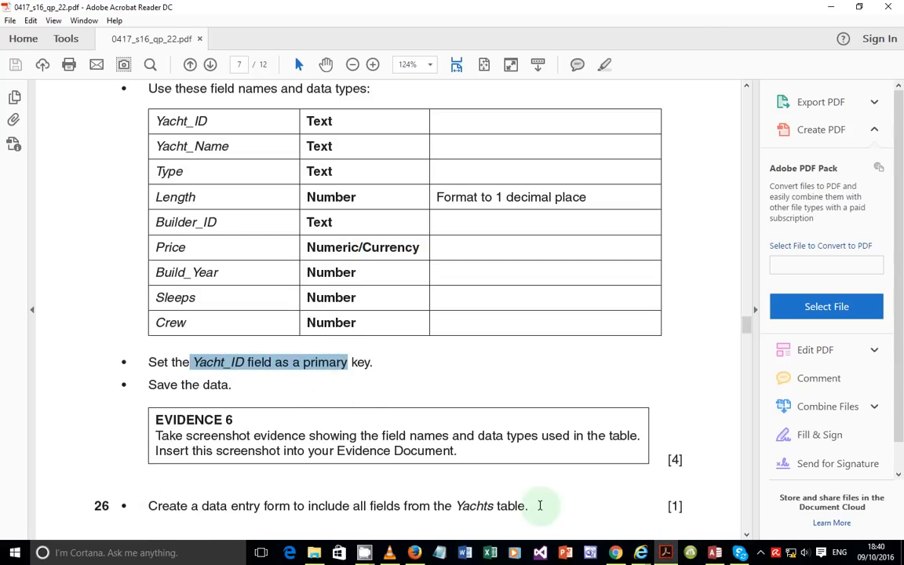
pyautogui.click(715, 553)
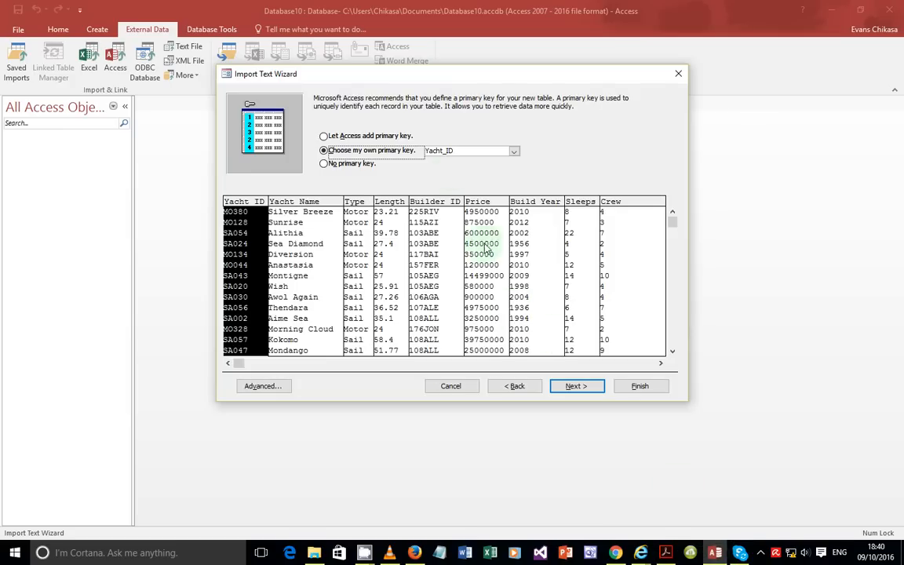
# Step: Finish importing into J226YACHTS without saving the import steps, then open the new table
pyautogui.click(578, 388)
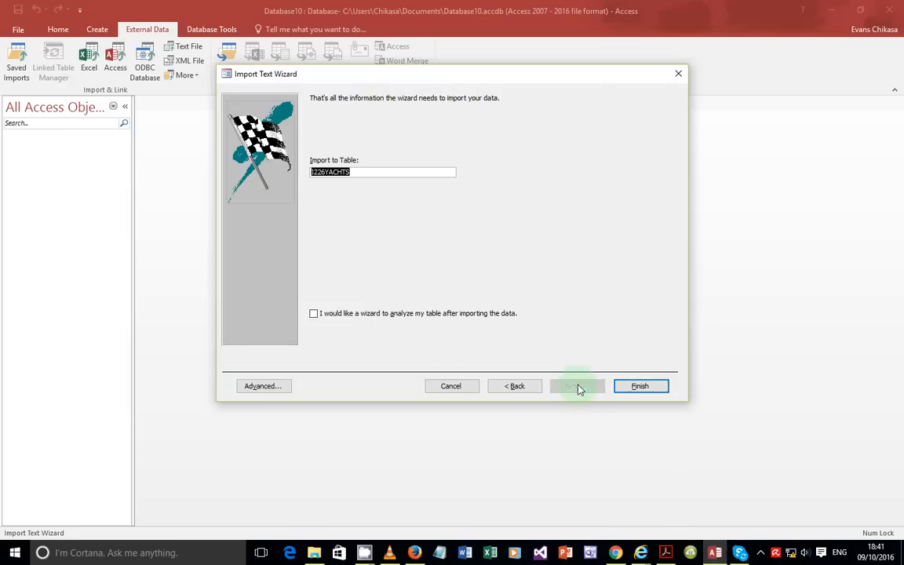
pyautogui.click(637, 385)
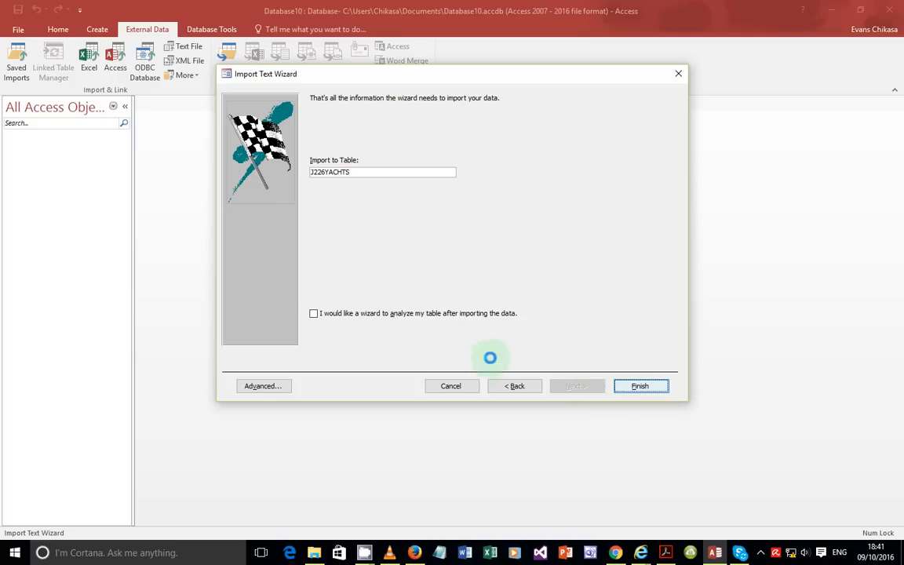
pyautogui.click(667, 439)
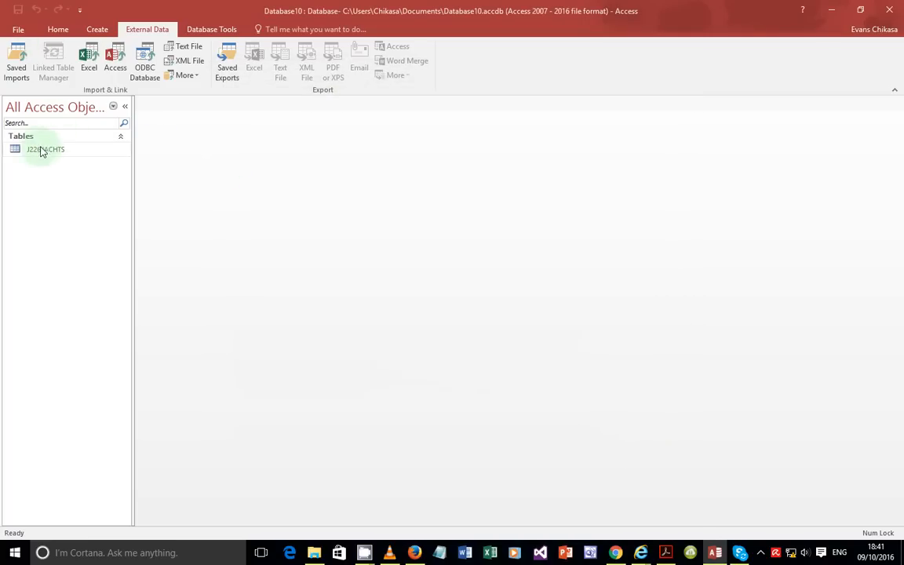
pyautogui.doubleClick(42, 149)
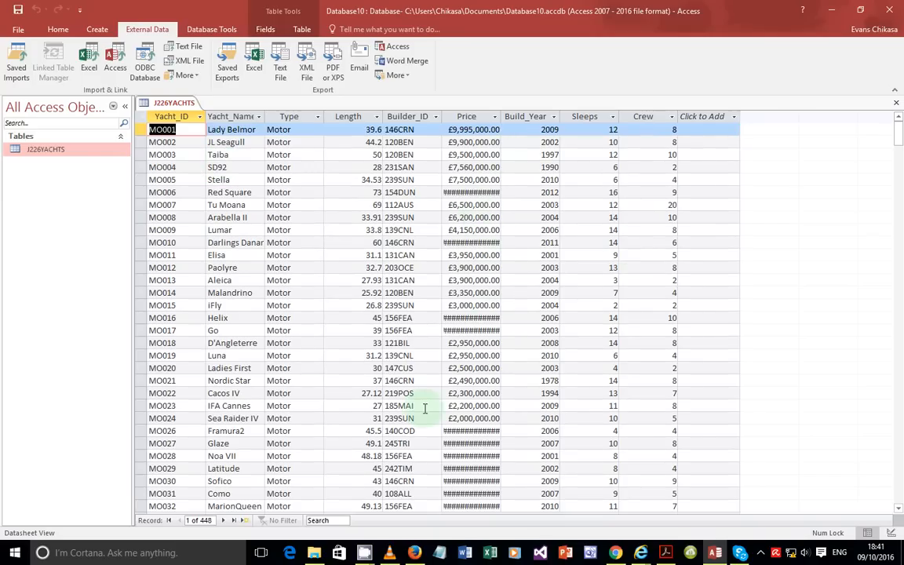
# Step: Select the whole J226YACHTS datasheet and autofit all columns so prices show fully
pyautogui.scroll(-10, 516, 283)
pyautogui.scroll(10, 517, 285)
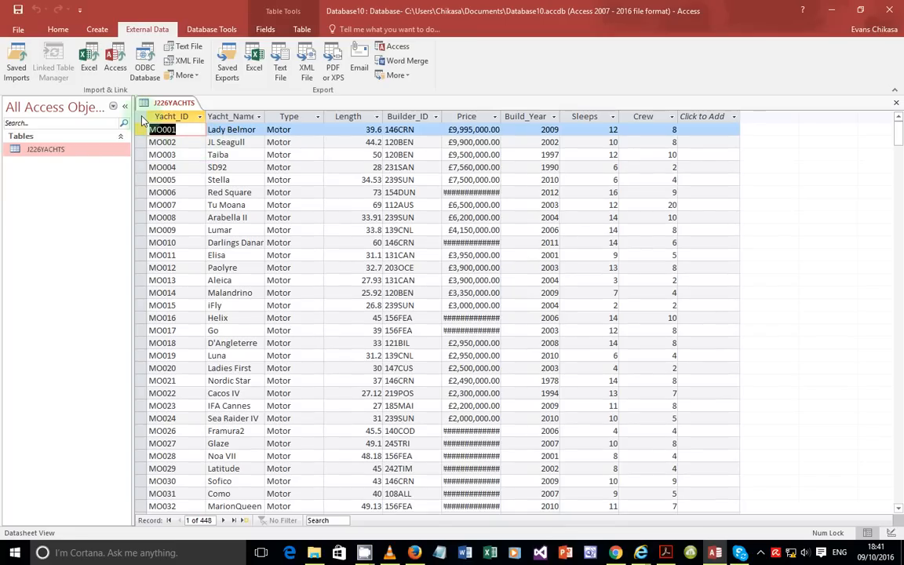
pyautogui.click(143, 117)
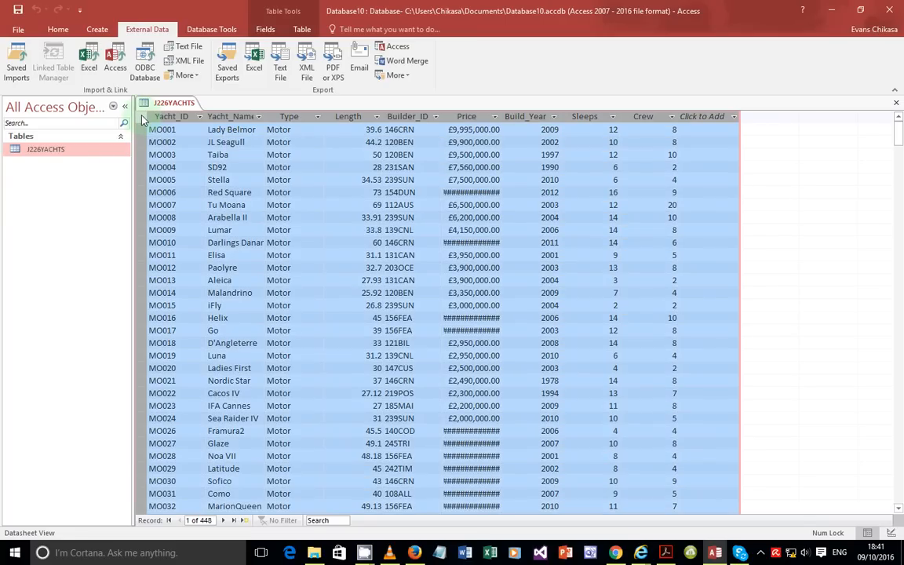
pyautogui.doubleClick(500, 114)
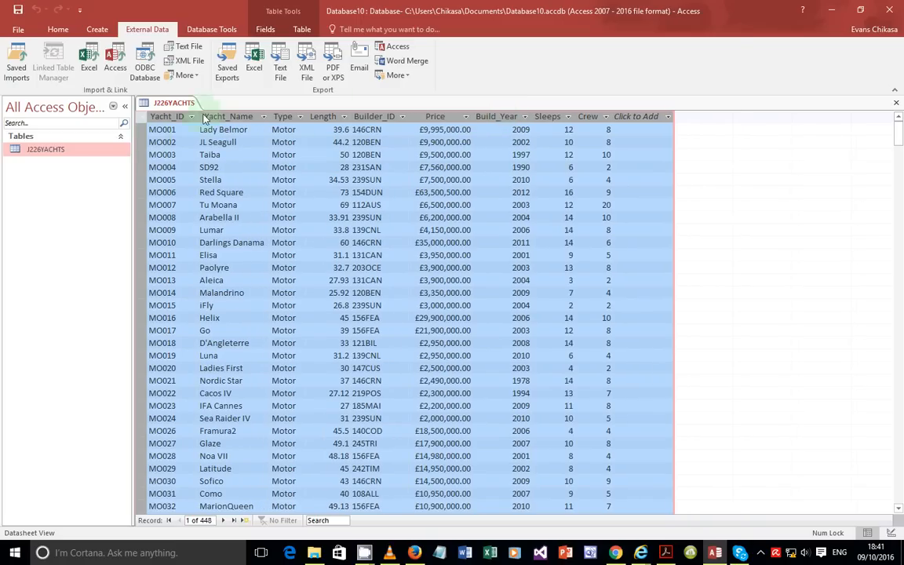
# Step: Check the exam paper PDF, then return to the J226YACHTS table
pyautogui.scroll(-6, 515, 257)
pyautogui.scroll(6, 453, 274)
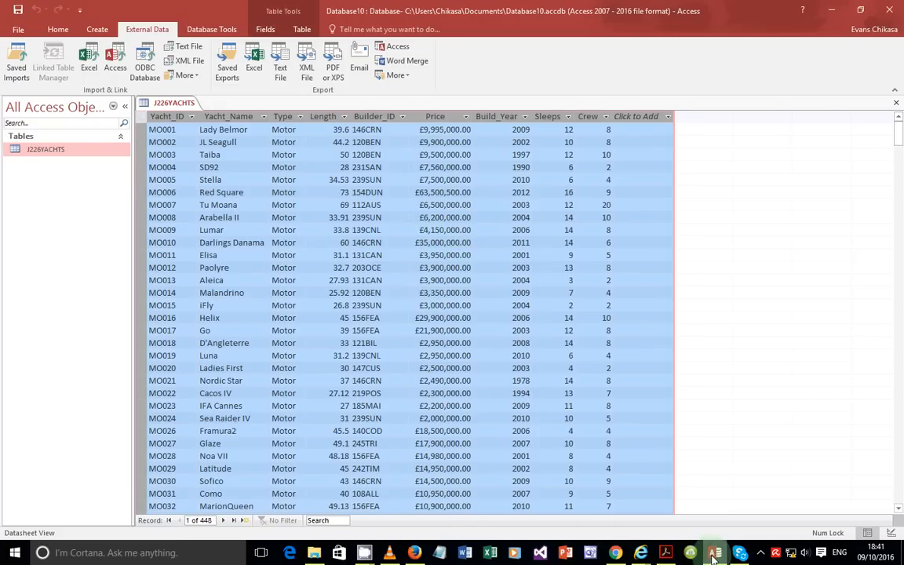
pyautogui.click(666, 552)
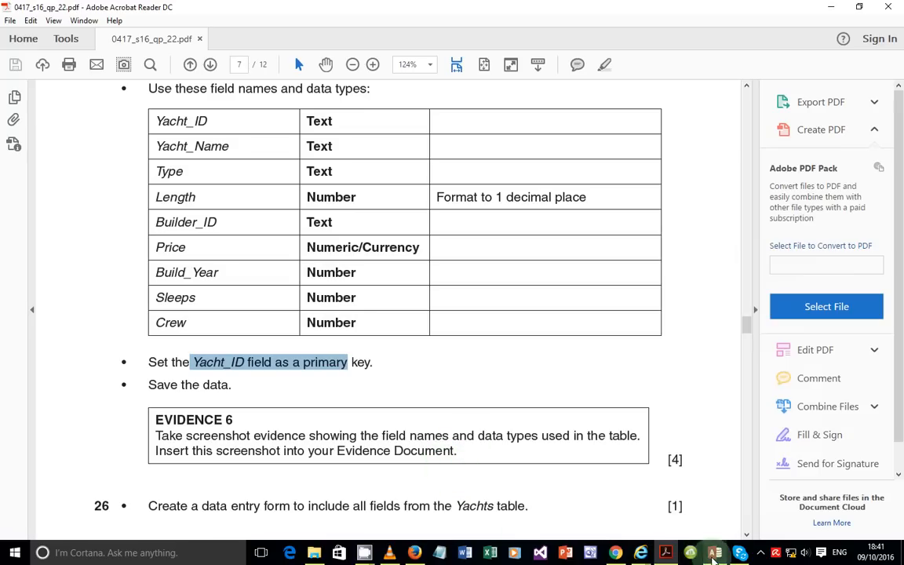
pyautogui.hotkey('alt', 'Tab')
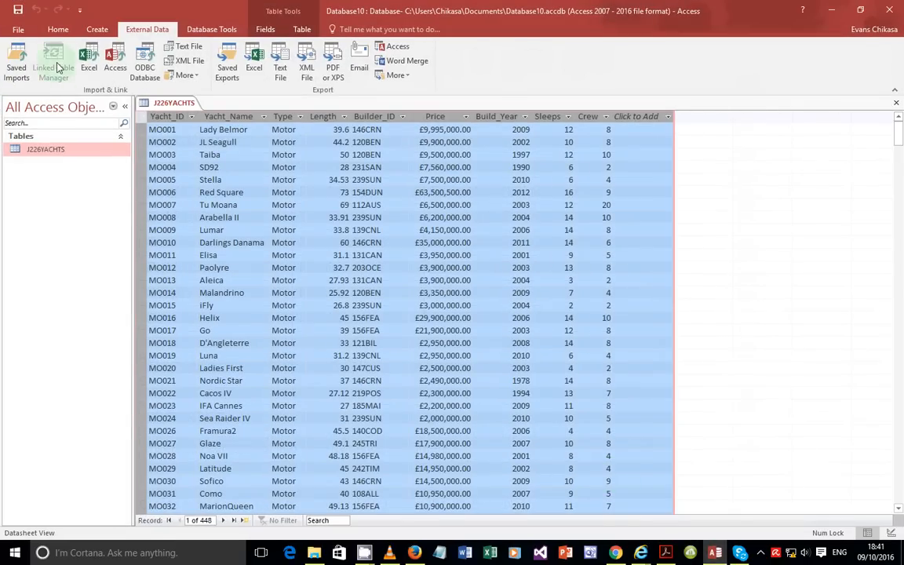
pyautogui.click(55, 31)
# Step: Switch J226YACHTS to Design View and screenshot its field names and data types
pyautogui.click(14, 75)
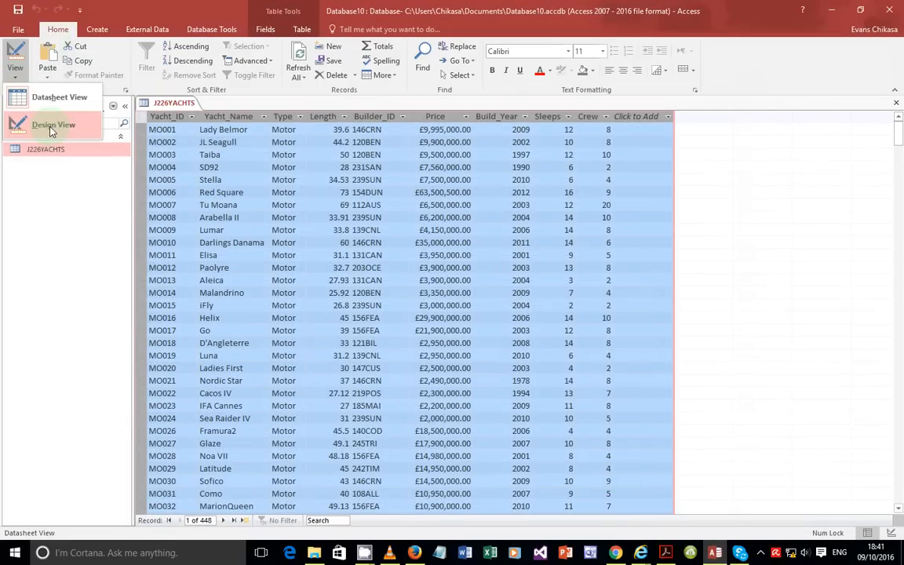
pyautogui.click(43, 125)
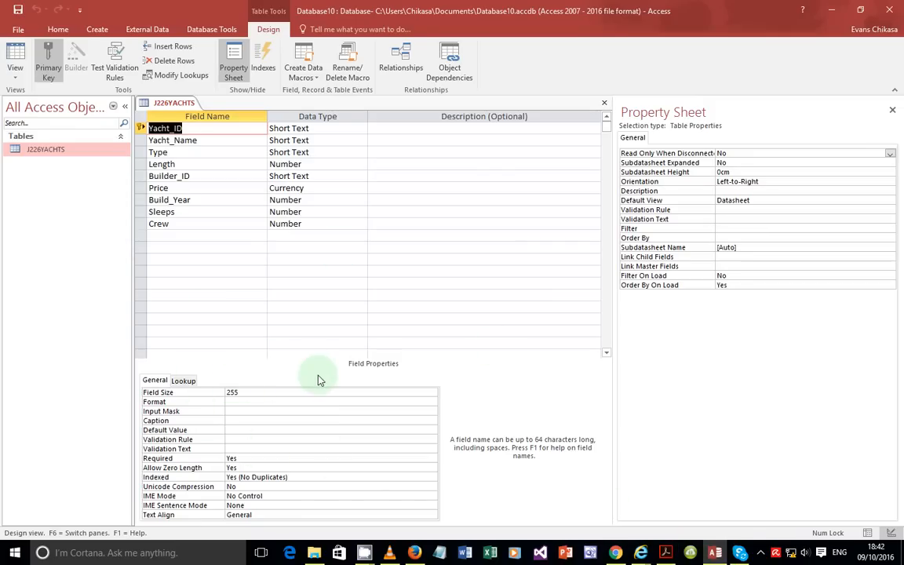
pyautogui.press('Print')
pyautogui.moveTo(125, 368)
pyautogui.mouseDown()
pyautogui.moveTo(434, 494)
pyautogui.moveTo(466, 531)
pyautogui.moveTo(457, 529)
pyautogui.mouseUp()
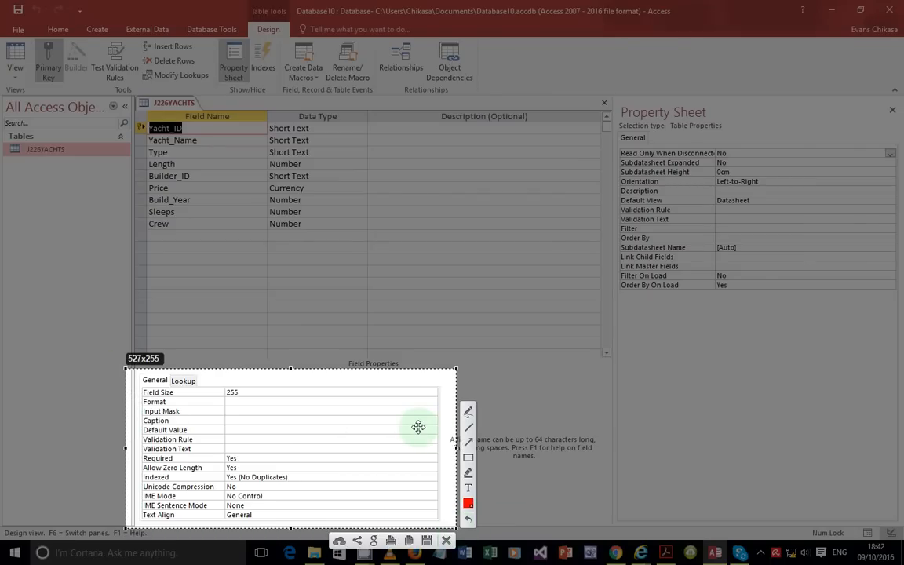
pyautogui.moveTo(135, 112)
pyautogui.mouseDown()
pyautogui.moveTo(322, 234)
pyautogui.moveTo(378, 298)
pyautogui.moveTo(414, 545)
pyautogui.moveTo(448, 529)
pyautogui.moveTo(354, 264)
pyautogui.mouseUp()
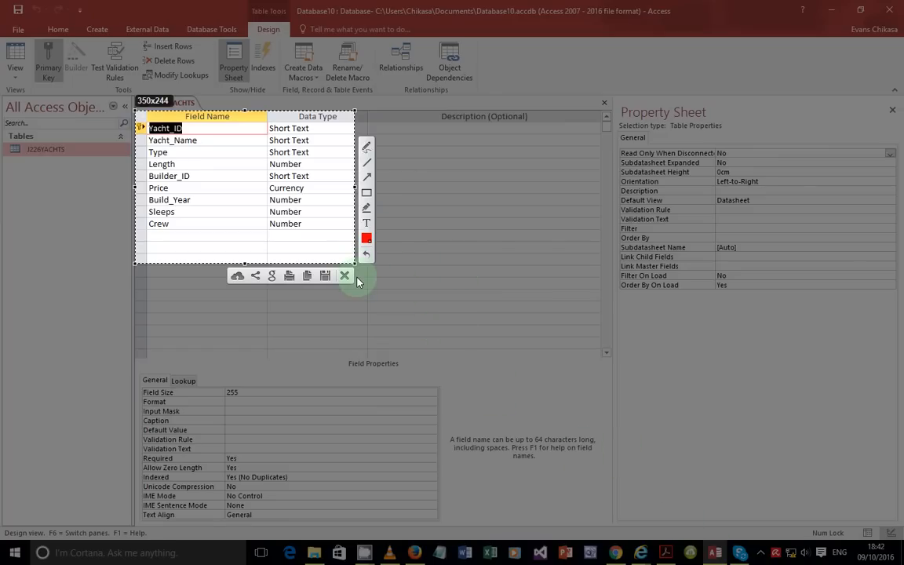
pyautogui.click(306, 276)
# Step: Highlight the Length rule 'Format to 1 decimal place' in the exam paper, then return to Access
pyautogui.click(665, 552)
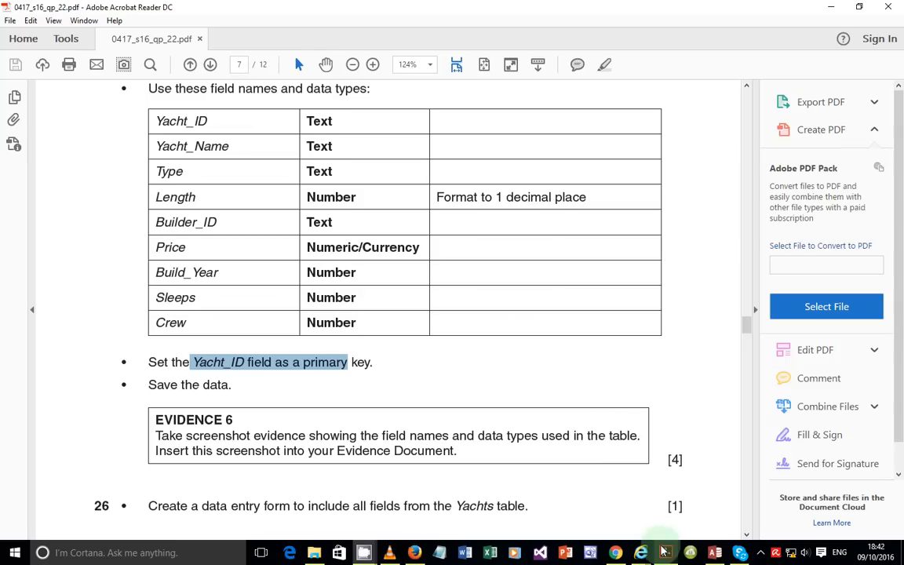
pyautogui.moveTo(155, 196); pyautogui.dragTo(591, 195)
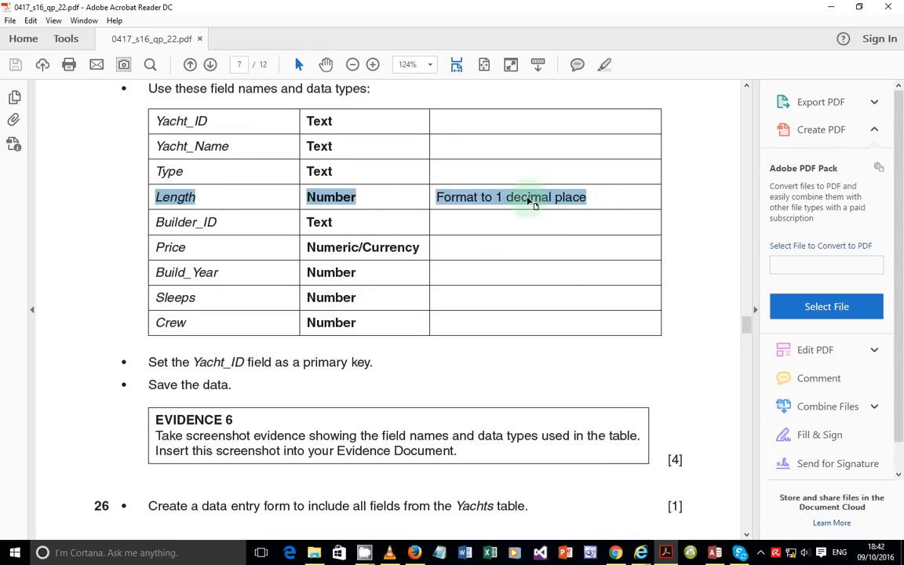
pyautogui.click(466, 200)
pyautogui.moveTo(438, 198); pyautogui.dragTo(592, 199)
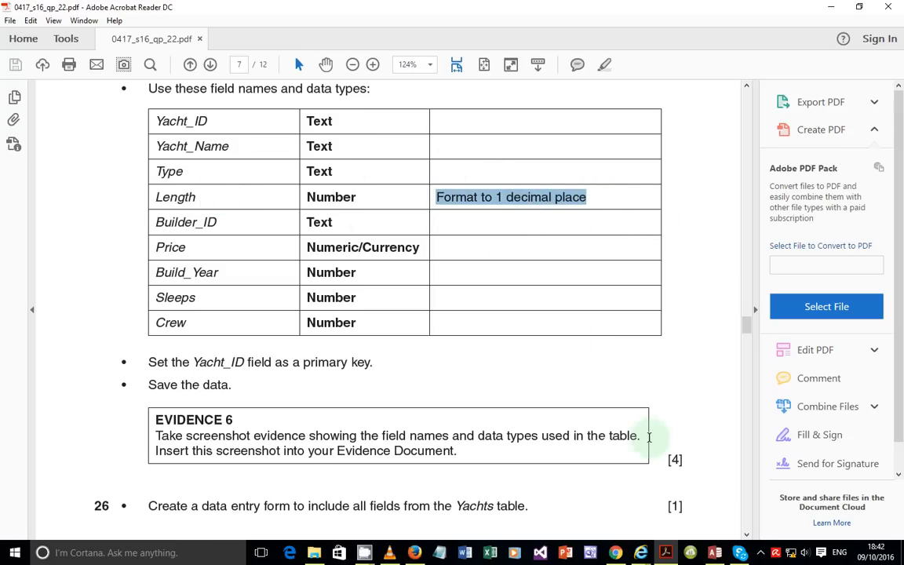
pyautogui.click(711, 554)
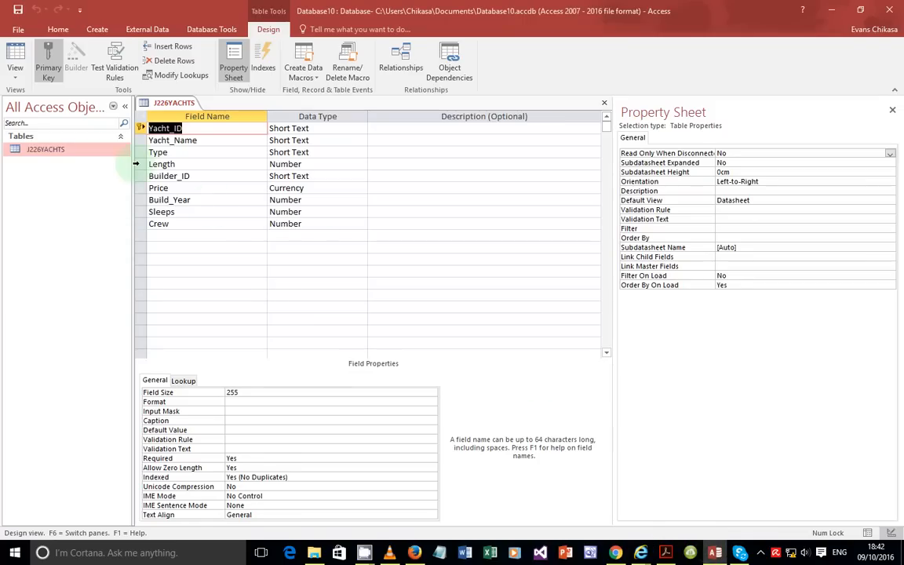
# Step: Give the Length field 1 decimal place and Fixed format in its Field Properties
pyautogui.click(141, 164)
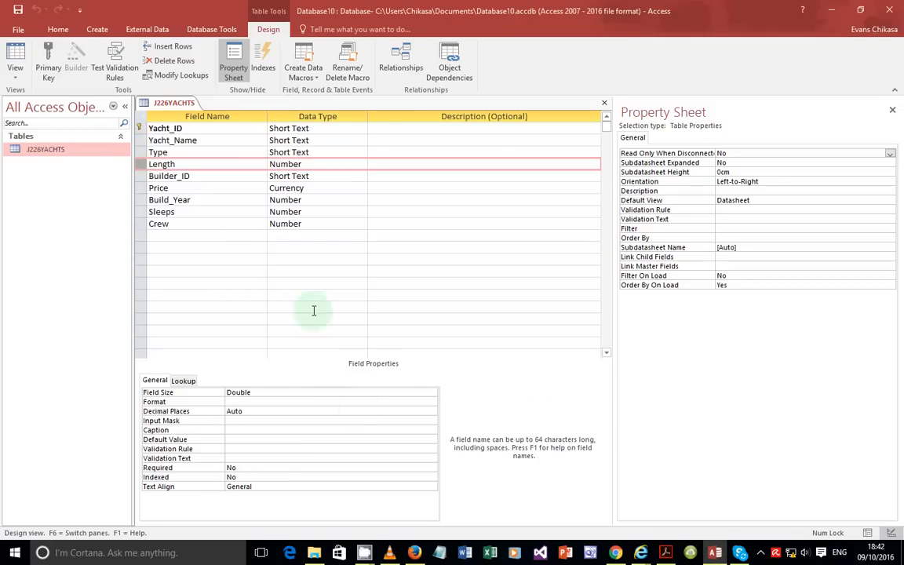
pyautogui.click(262, 412)
pyautogui.click(432, 412)
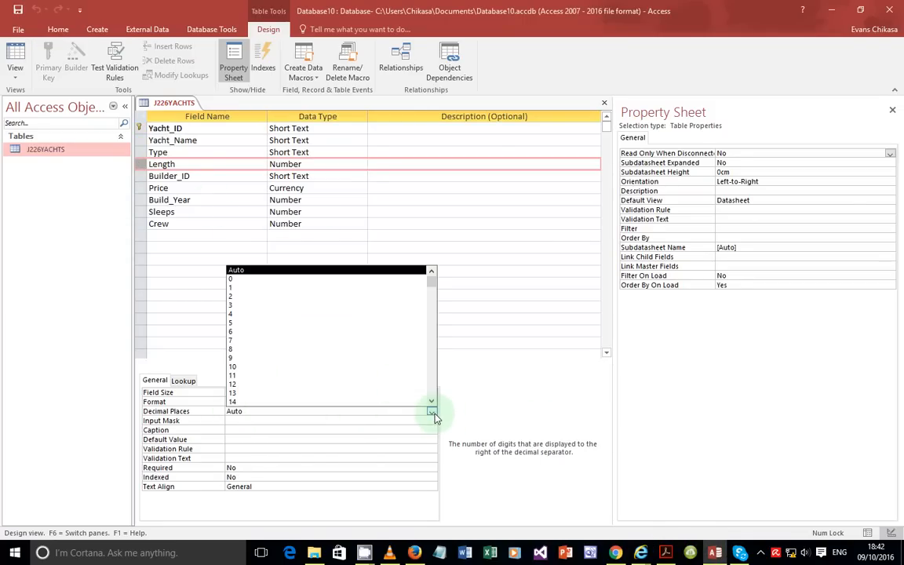
pyautogui.click(262, 289)
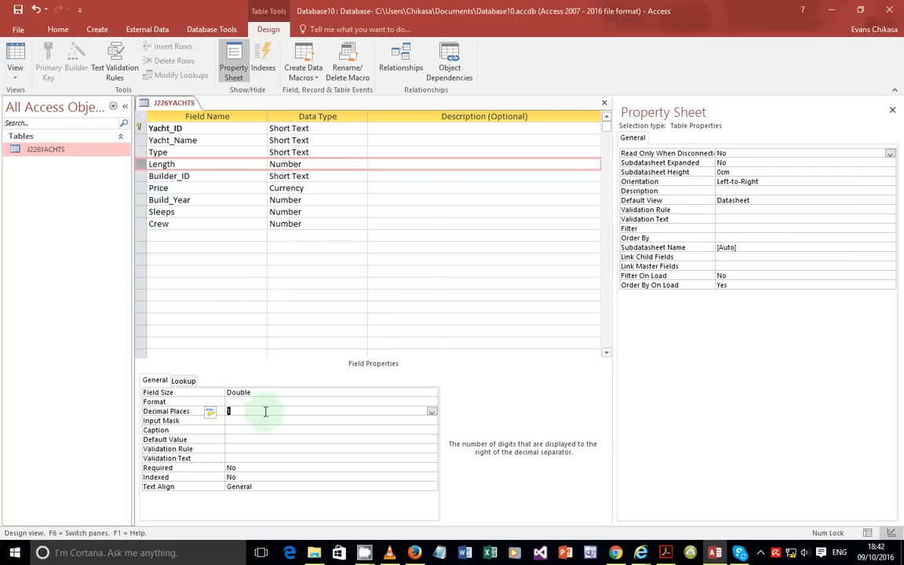
pyautogui.click(427, 402)
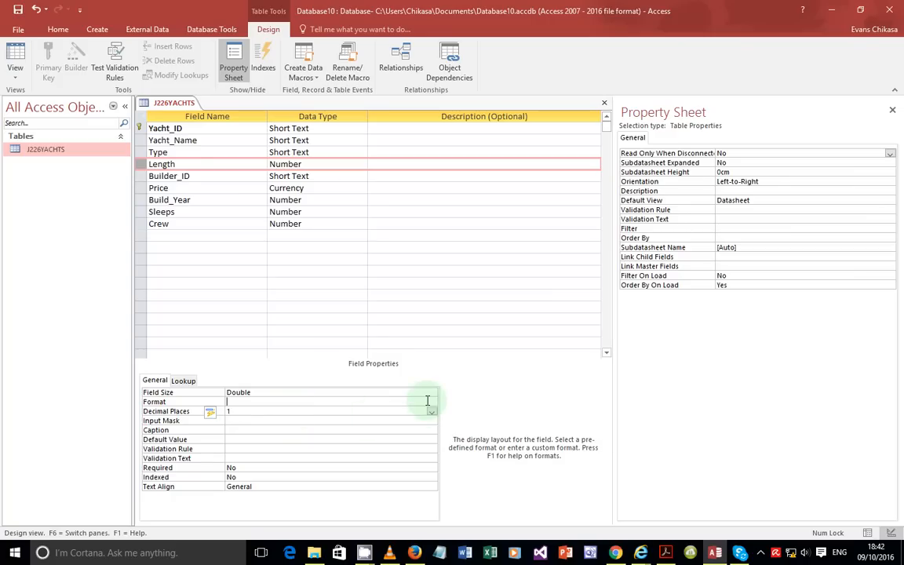
pyautogui.click(433, 402)
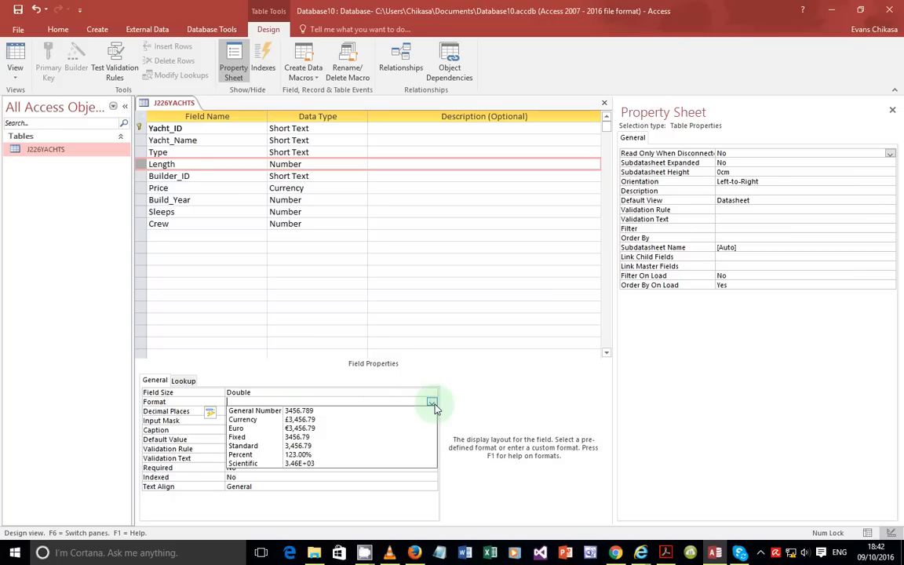
pyautogui.click(250, 437)
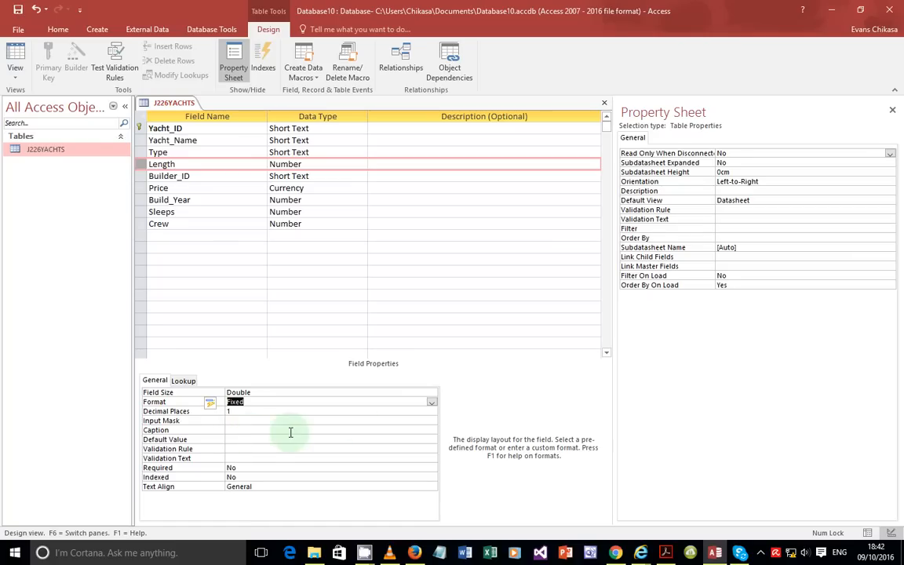
pyautogui.click(431, 402)
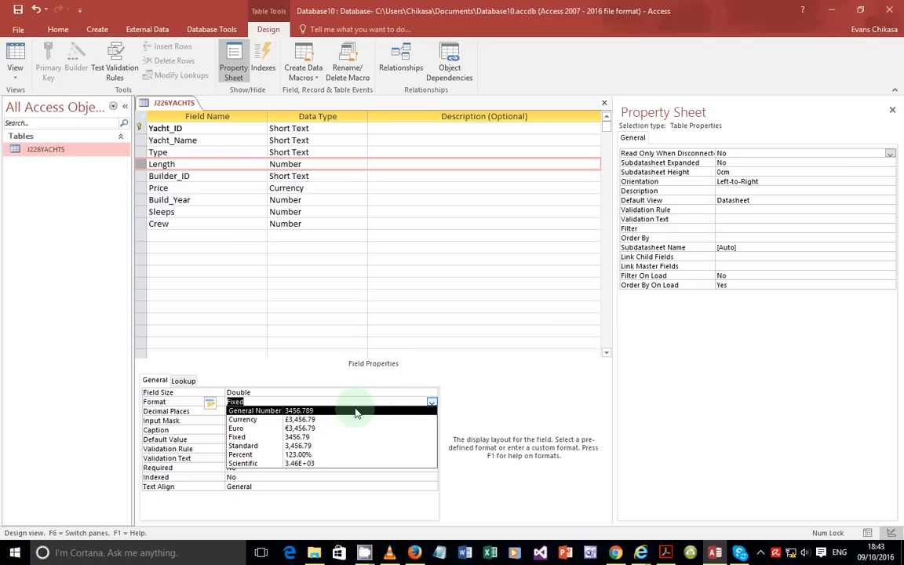
pyautogui.click(314, 374)
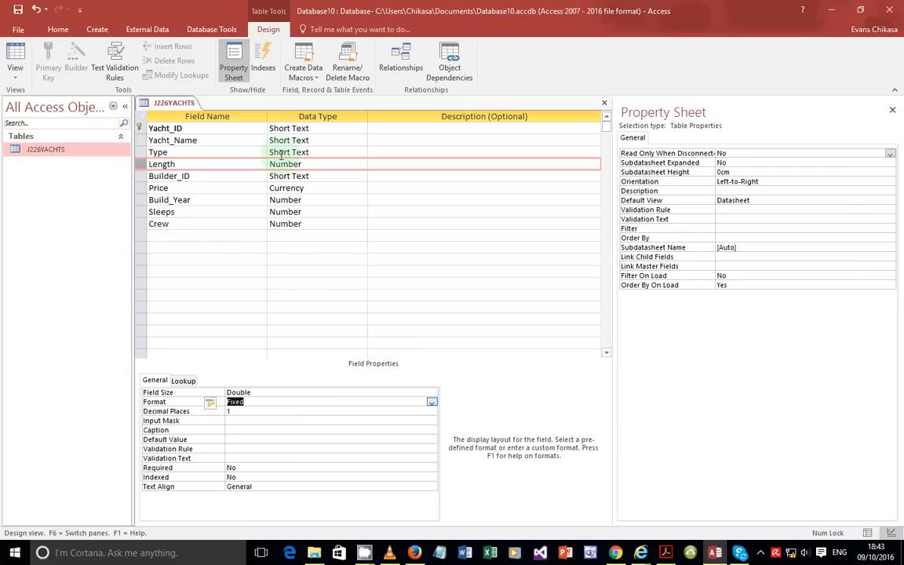
pyautogui.click(374, 164)
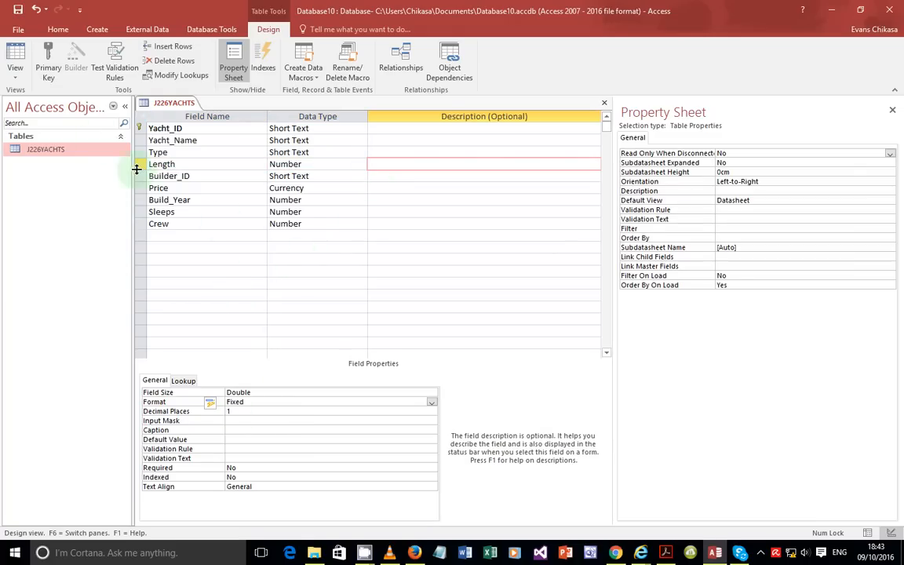
# Step: Switch to Datasheet view, saving the design so Length shows values like 50.0
pyautogui.click(15, 77)
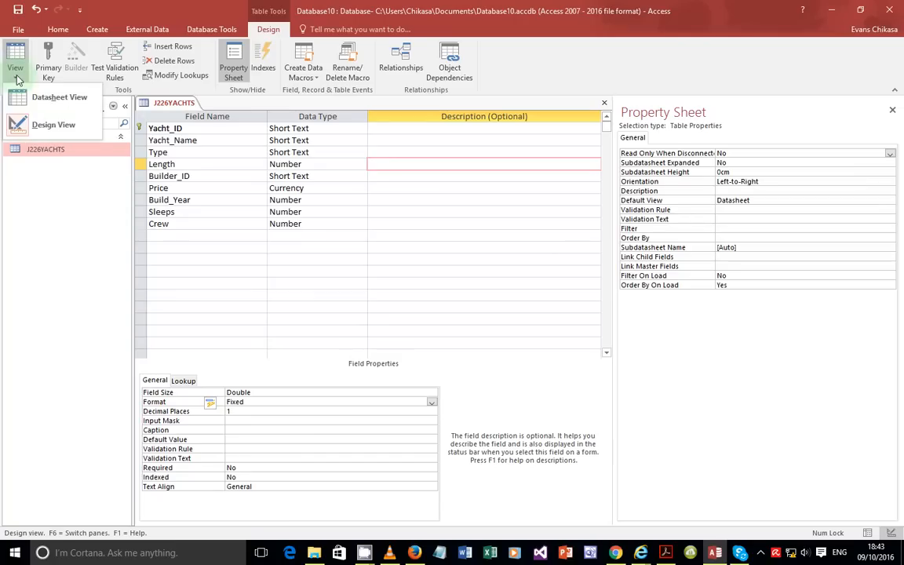
pyautogui.click(49, 103)
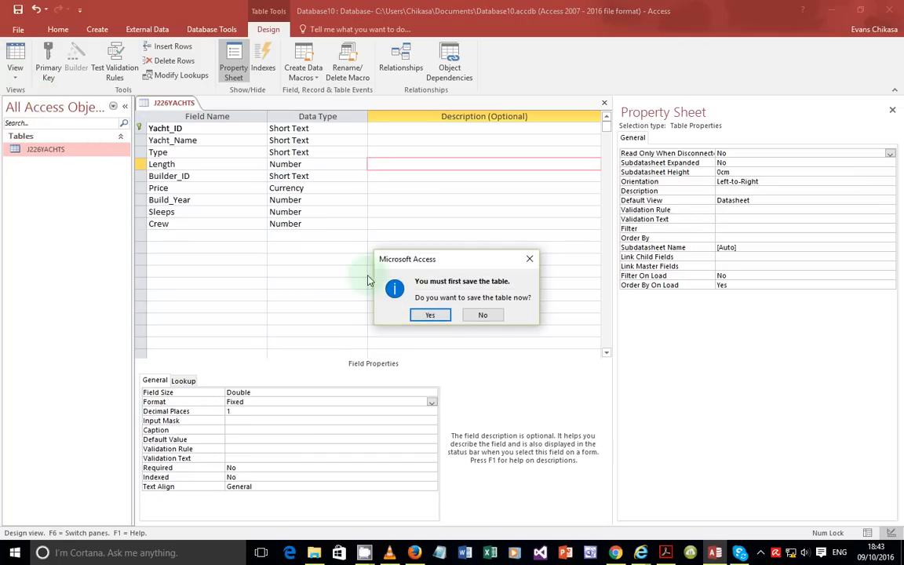
pyautogui.click(431, 316)
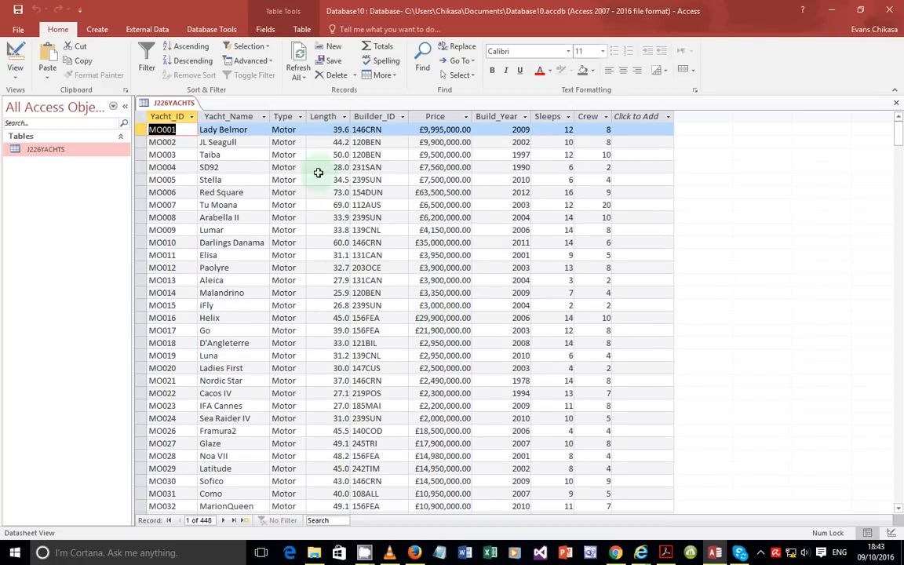
# Step: Return to Design view and reselect the Length field to check its Fixed, 1-decimal settings
pyautogui.click(15, 78)
pyautogui.click(39, 117)
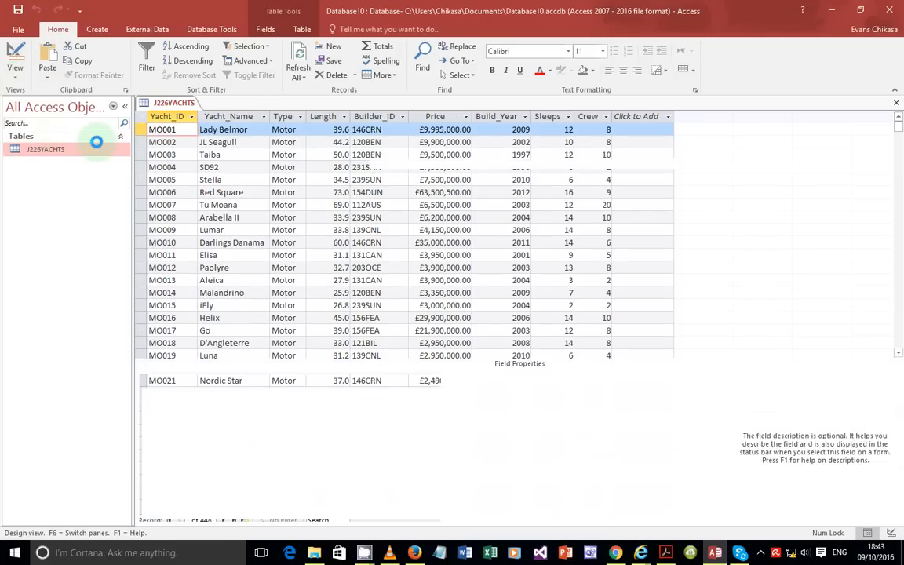
pyautogui.click(253, 403)
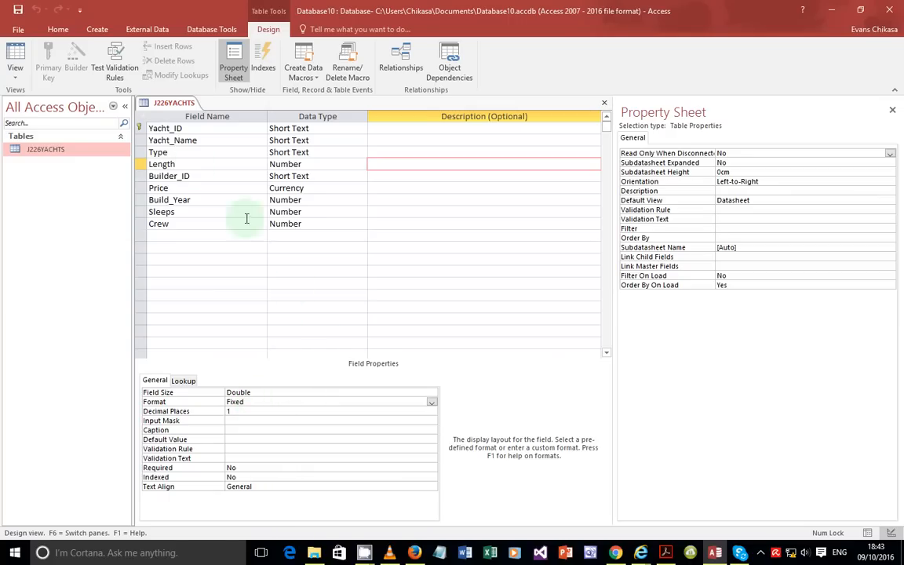
pyautogui.click(140, 165)
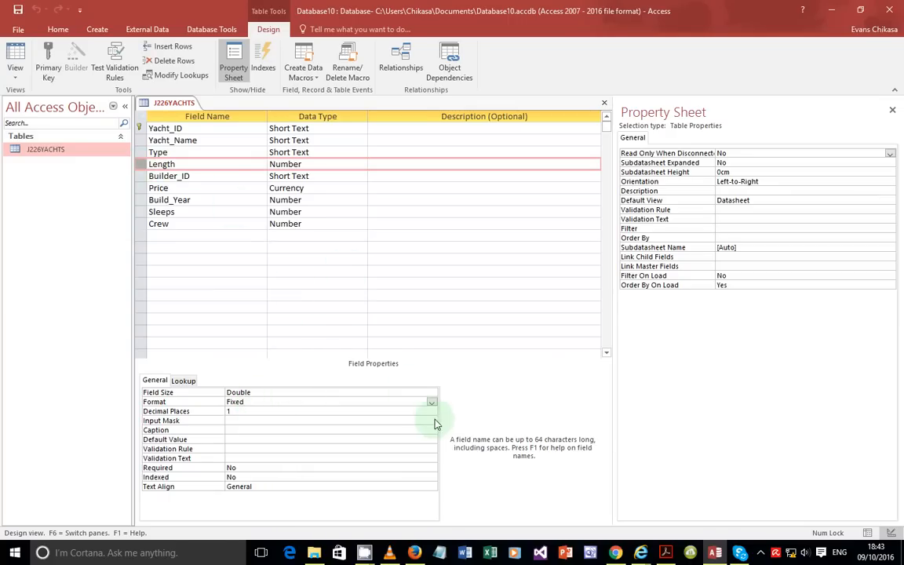
# Step: Copy a screenshot of the J226YACHTS design showing Length as Double, Fixed, 1 decimal place
pyautogui.press('Print')
pyautogui.moveTo(138, 95)
pyautogui.mouseDown()
pyautogui.moveTo(387, 438)
pyautogui.moveTo(373, 524)
pyautogui.moveTo(344, 517)
pyautogui.mouseUp()
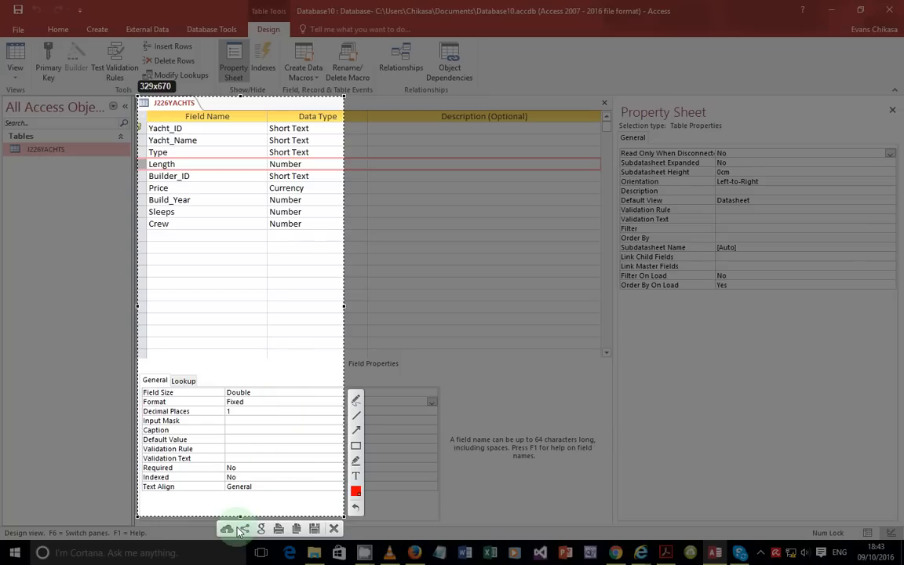
pyautogui.click(296, 530)
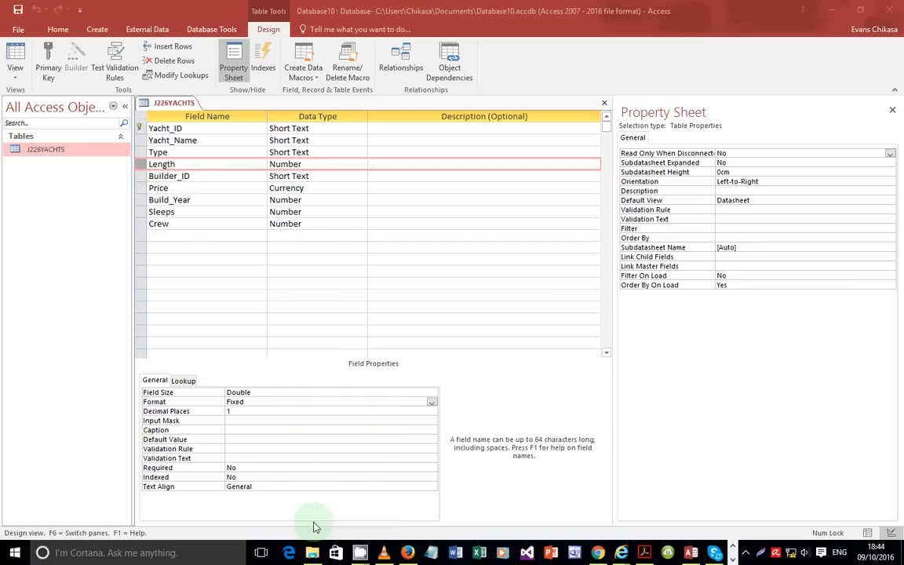
pyautogui.rightClick(461, 553)
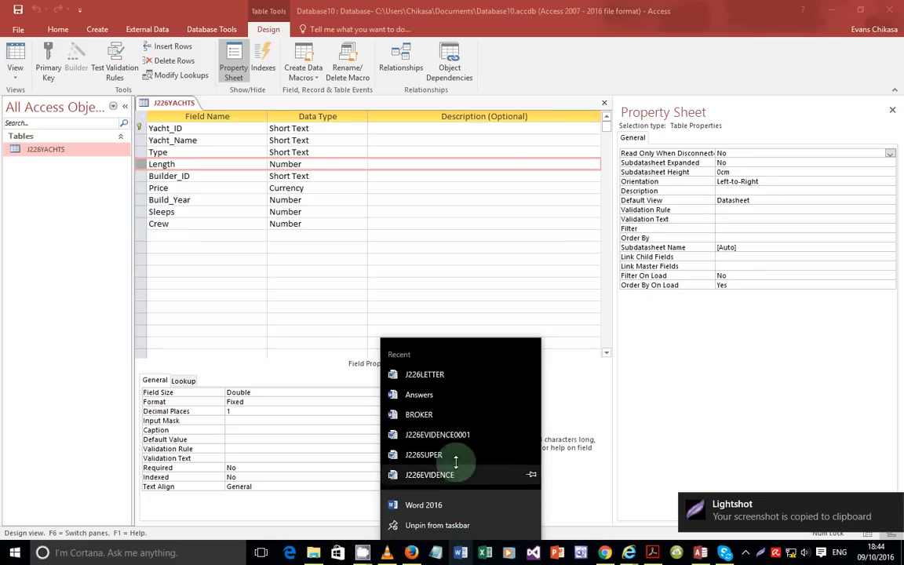
# Step: Open J226EVIDENCE0001 from Word's recent list, scroll through its steps, and close it
pyautogui.click(445, 436)
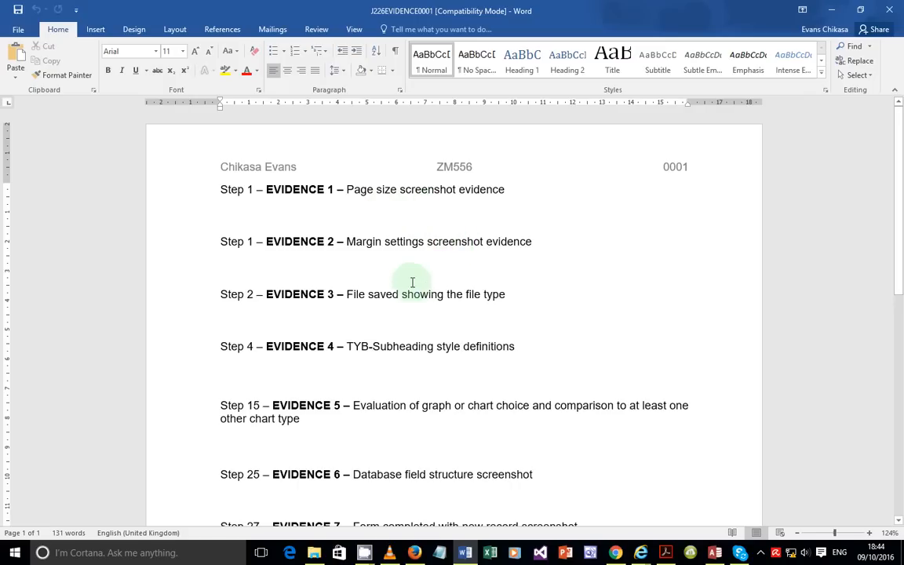
pyautogui.scroll(-1, 466, 291)
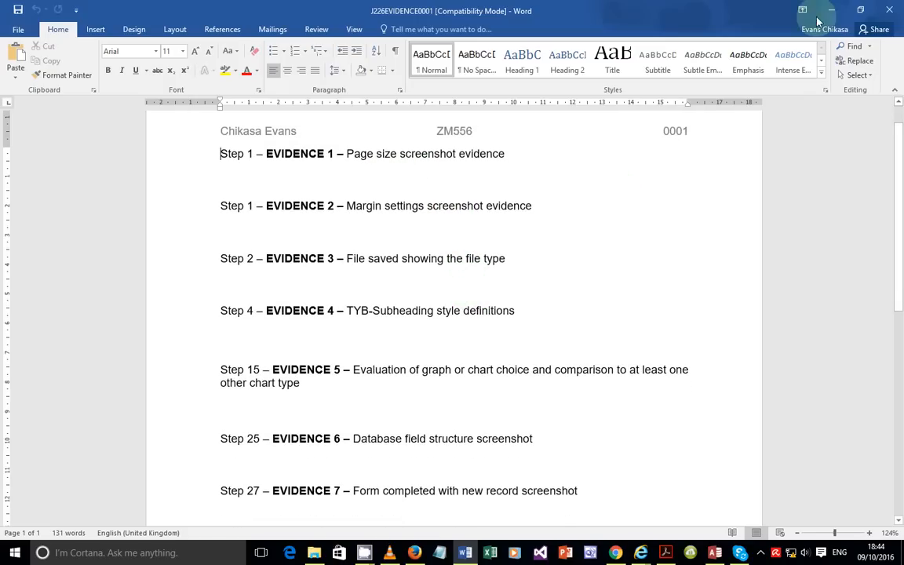
pyautogui.scroll(-6, 369, 333)
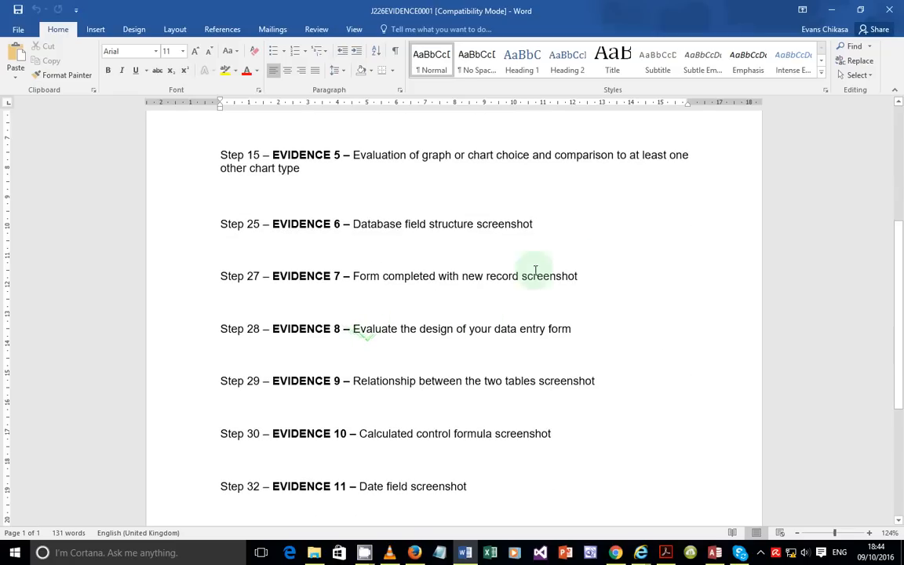
pyautogui.click(891, 9)
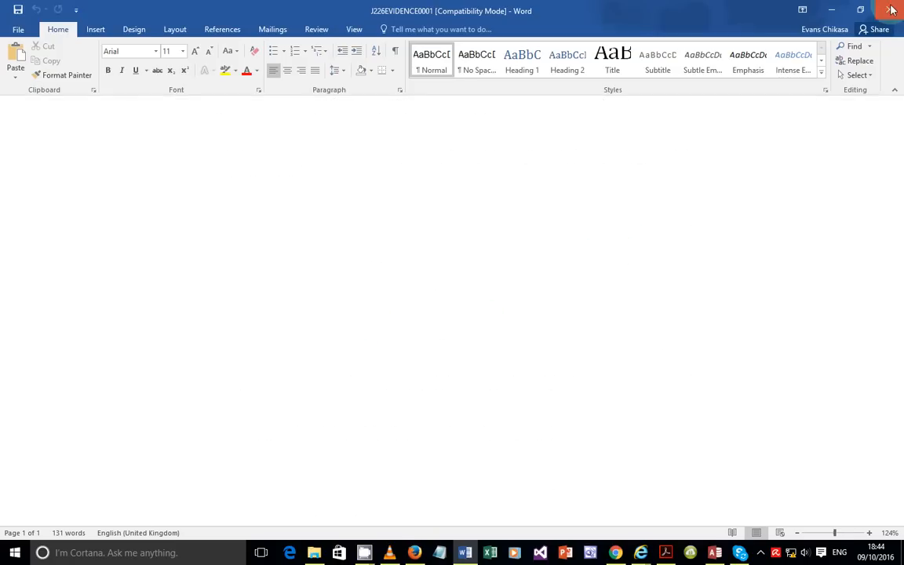
pyautogui.click(315, 553)
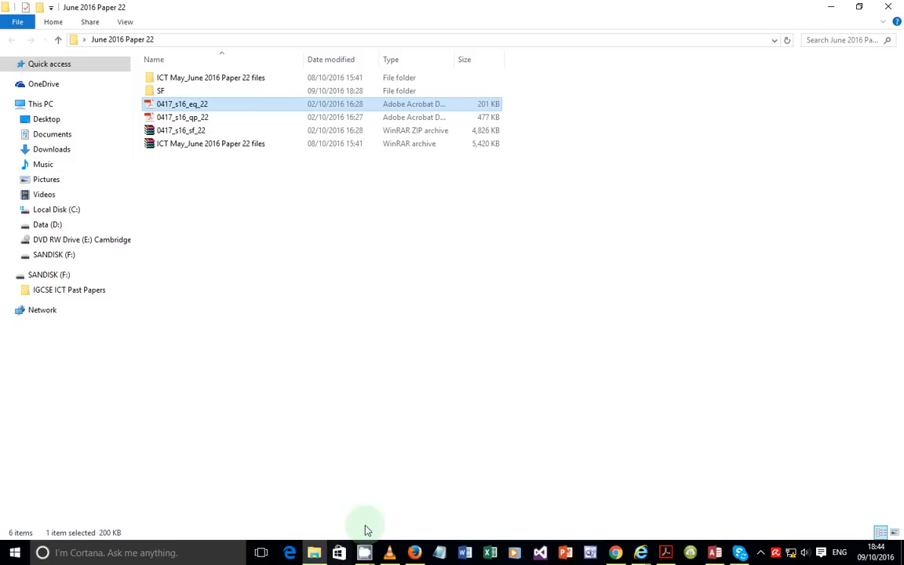
# Step: Open J226EVIDENCE0001 from the SF folder in File Explorer
pyautogui.doubleClick(217, 92)
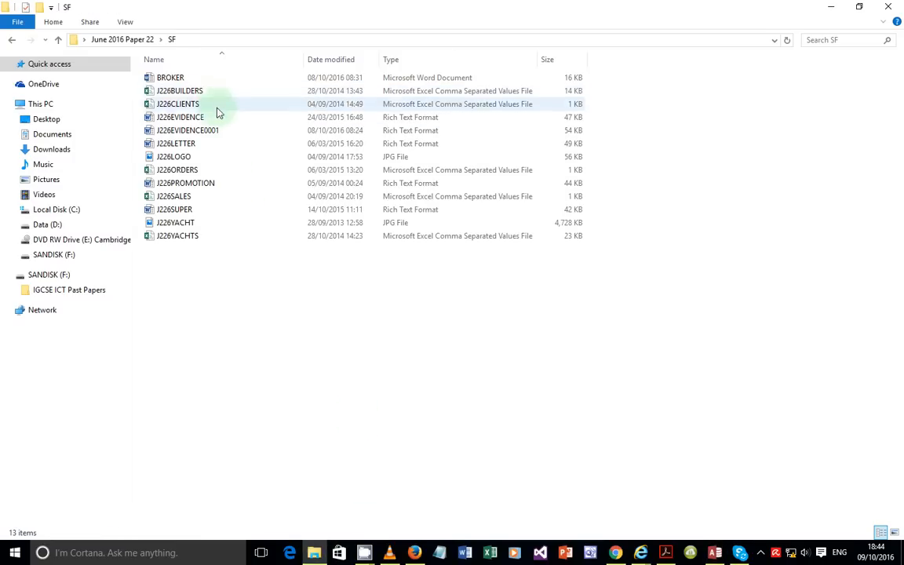
pyautogui.click(219, 134)
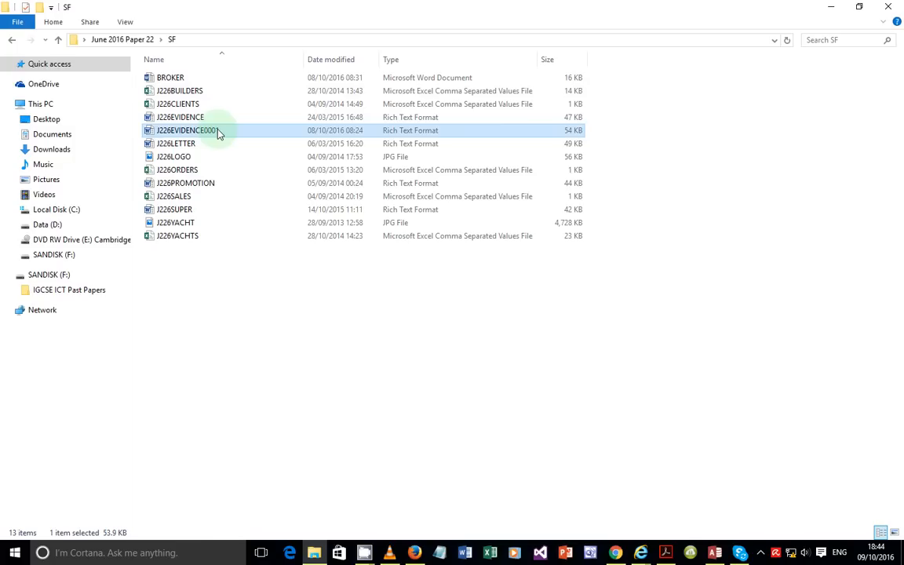
pyautogui.doubleClick(220, 134)
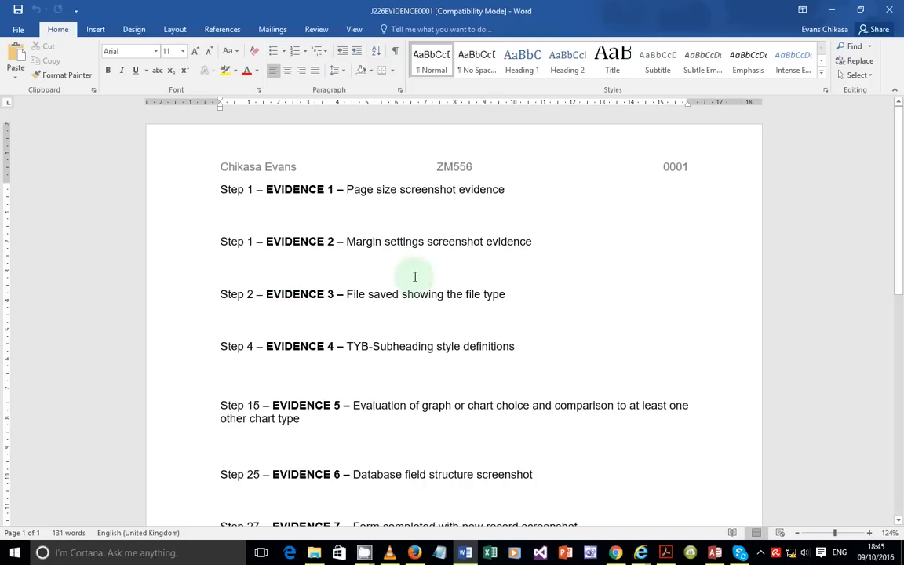
# Step: Place the cursor on the empty line under Step 25, after glancing at the PDF and Access
pyautogui.scroll(-3, 369, 345)
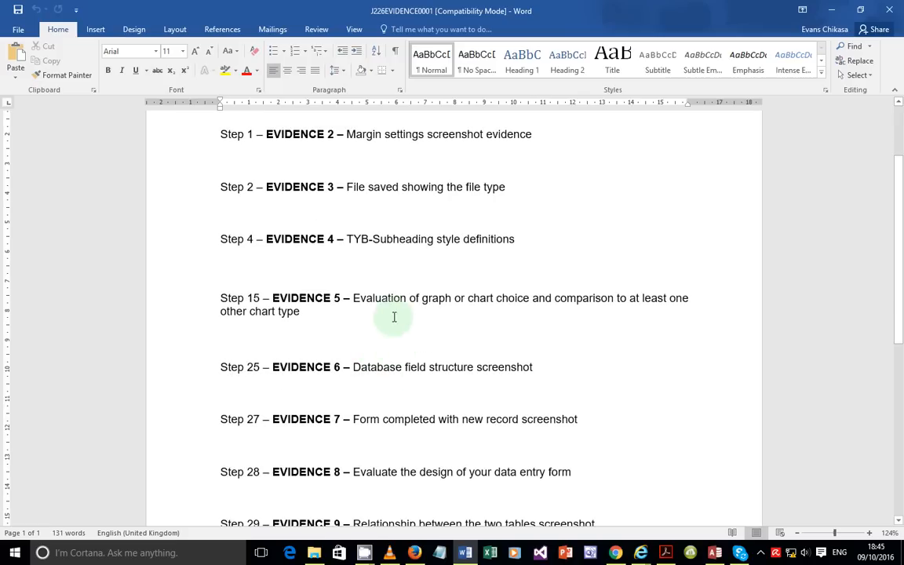
pyautogui.scroll(-3, 366, 318)
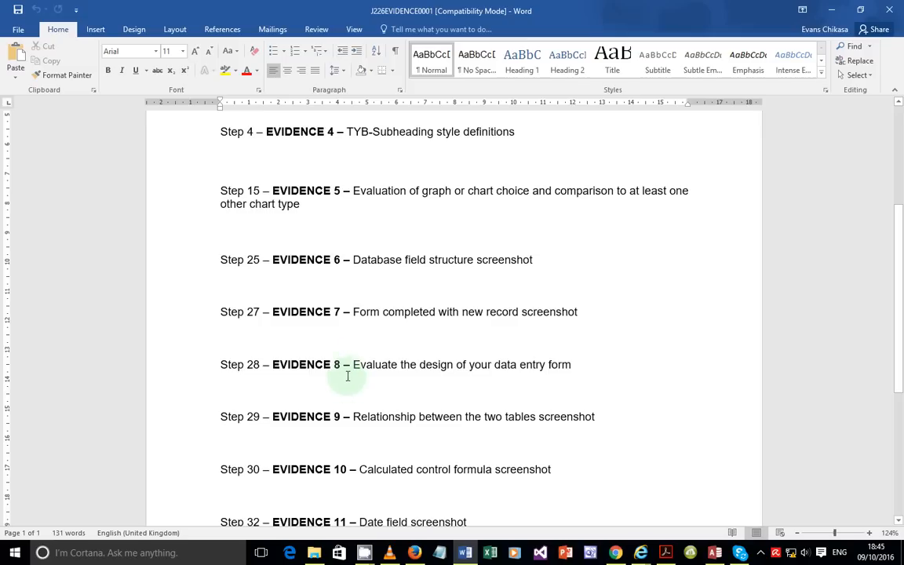
pyautogui.click(291, 278)
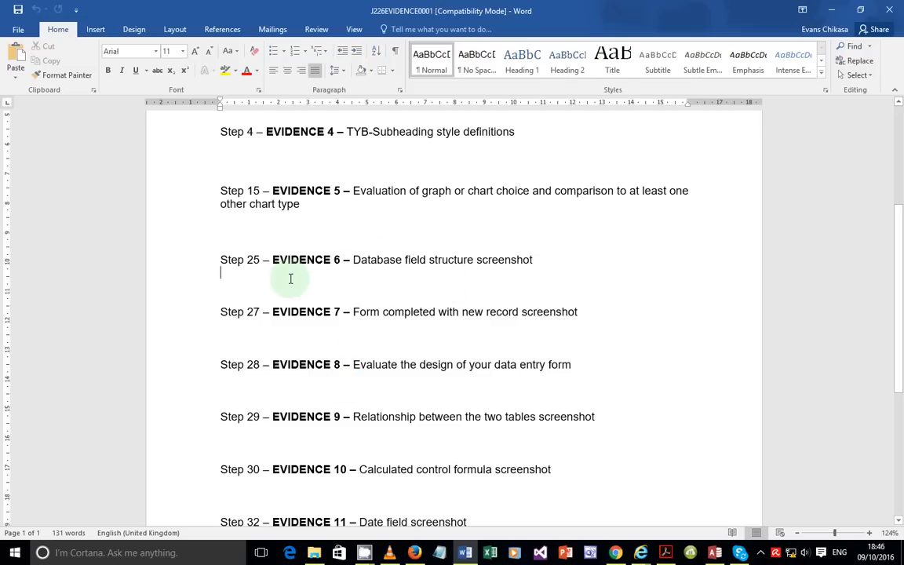
pyautogui.click(663, 556)
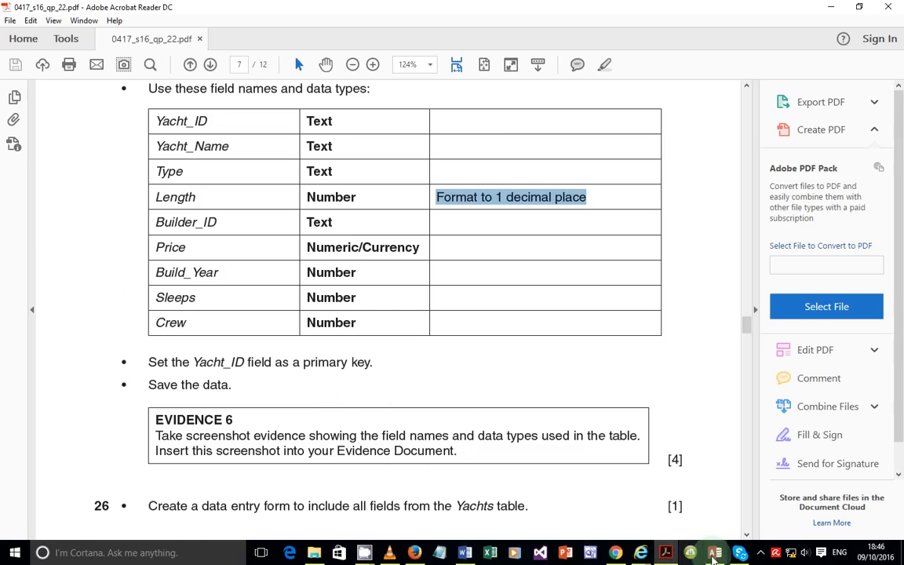
pyautogui.click(713, 553)
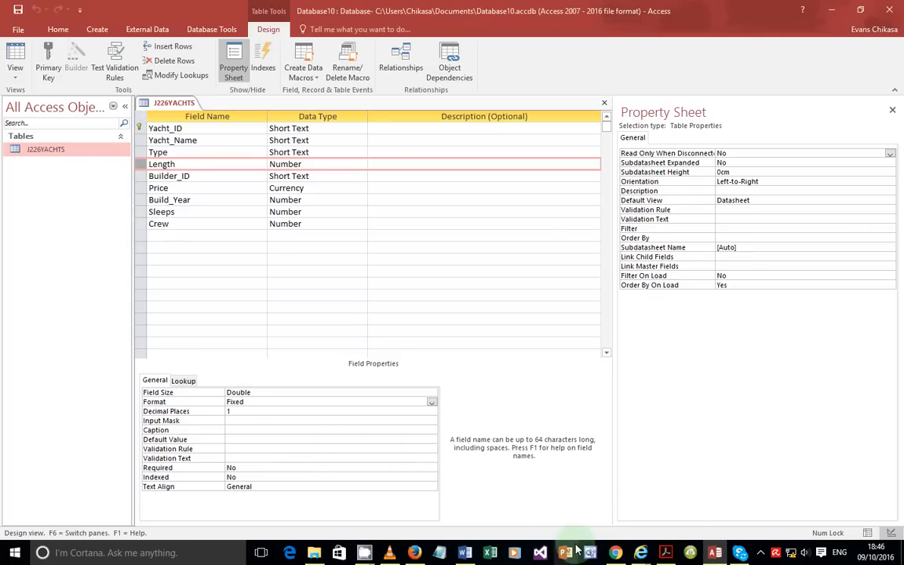
pyautogui.click(464, 552)
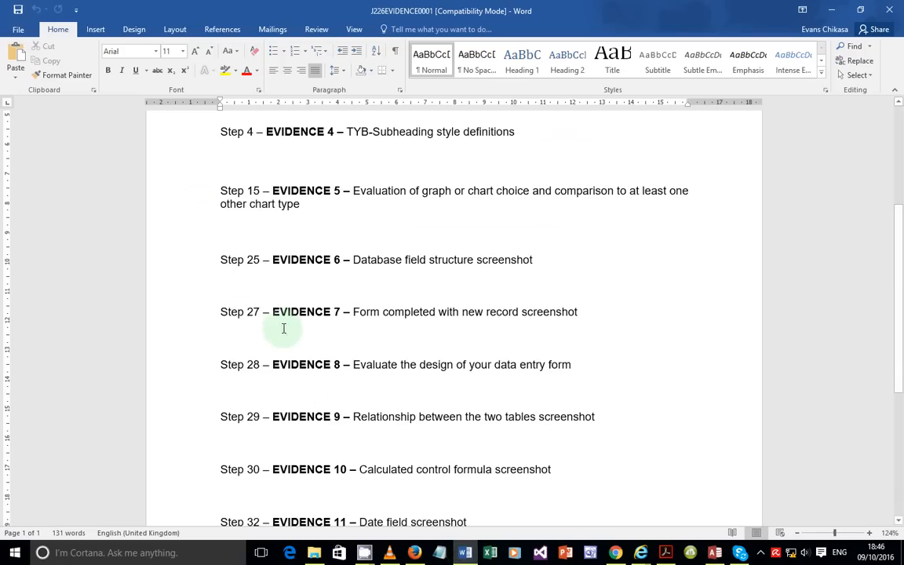
# Step: Paste the J226YACHTS design screenshot under Step 25 – EVIDENCE 6 and review it
pyautogui.hotkey('ctrl', 'v')
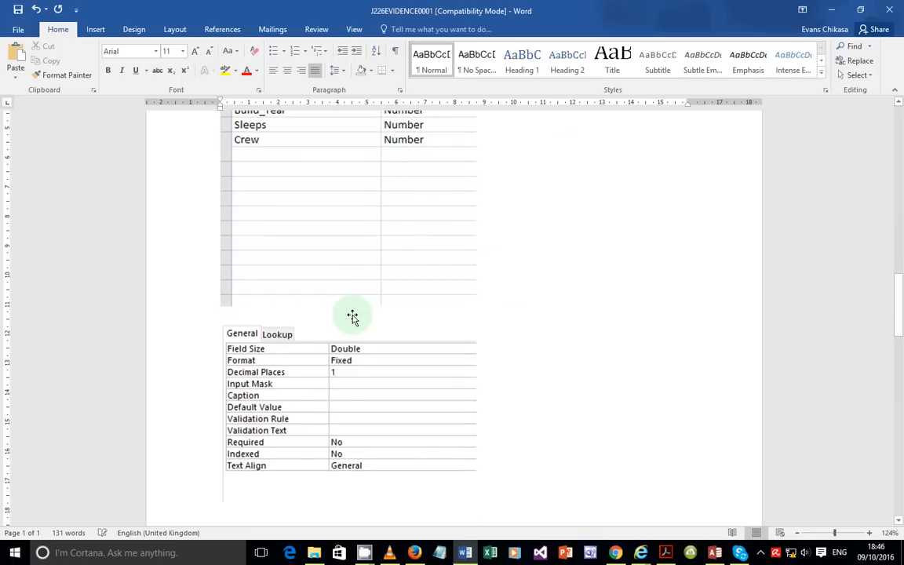
pyautogui.scroll(3, 351, 316)
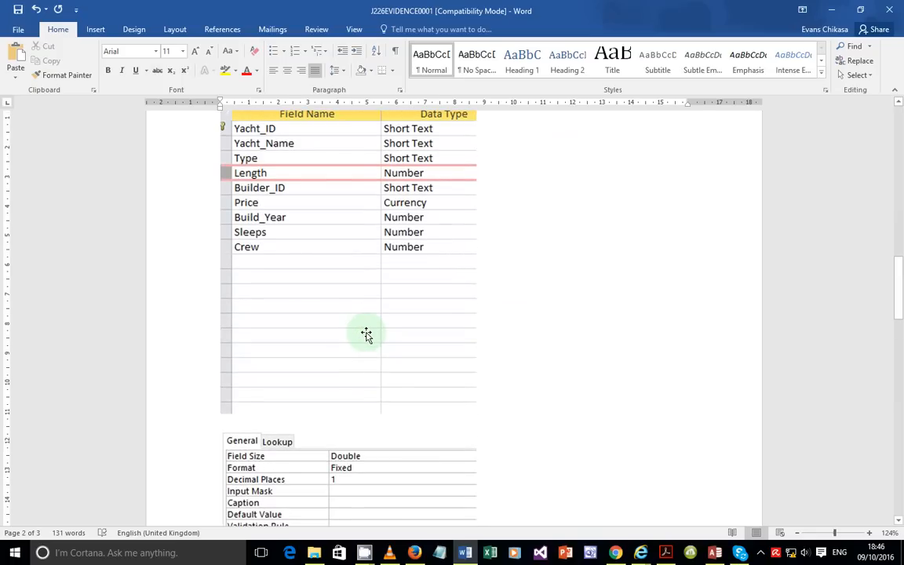
pyautogui.scroll(6, 367, 335)
pyautogui.scroll(-3, 509, 377)
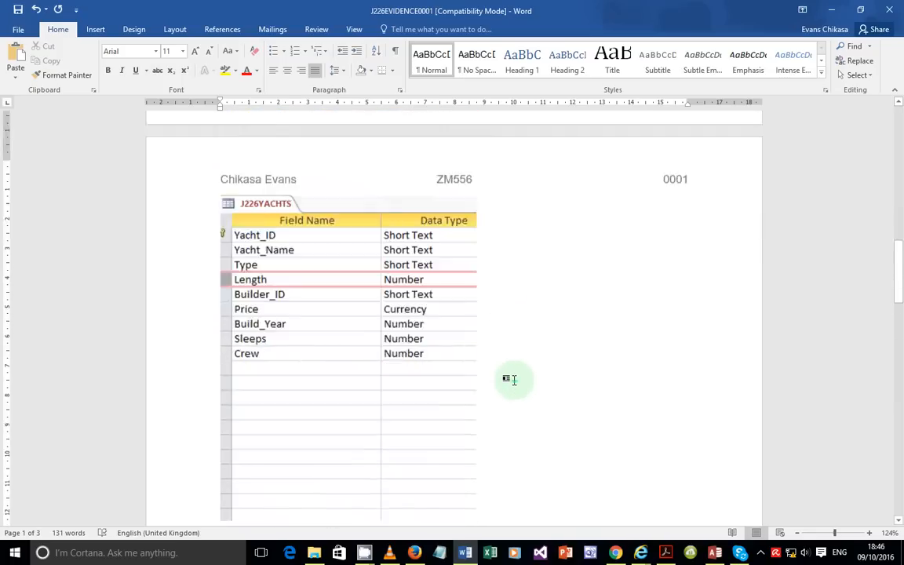
pyautogui.scroll(-2, 514, 380)
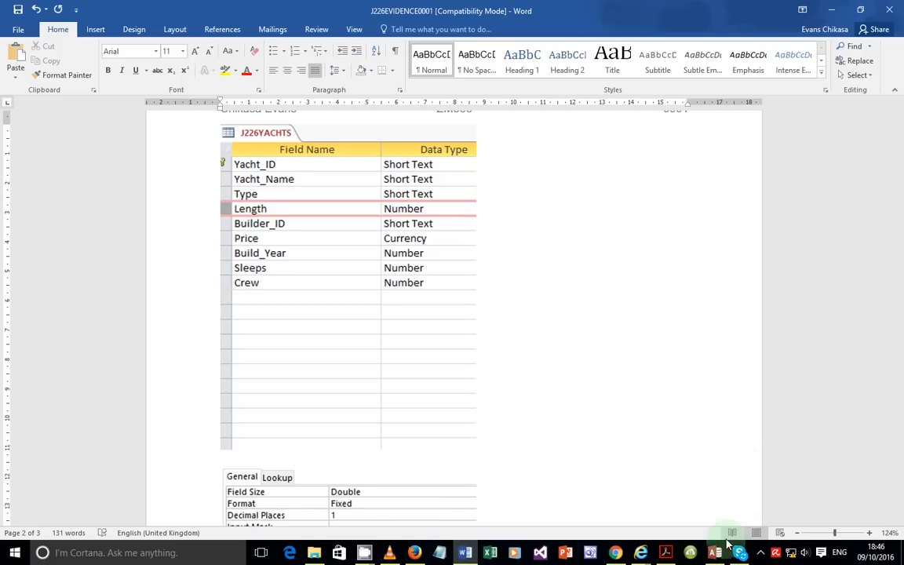
pyautogui.moveTo(716, 558)
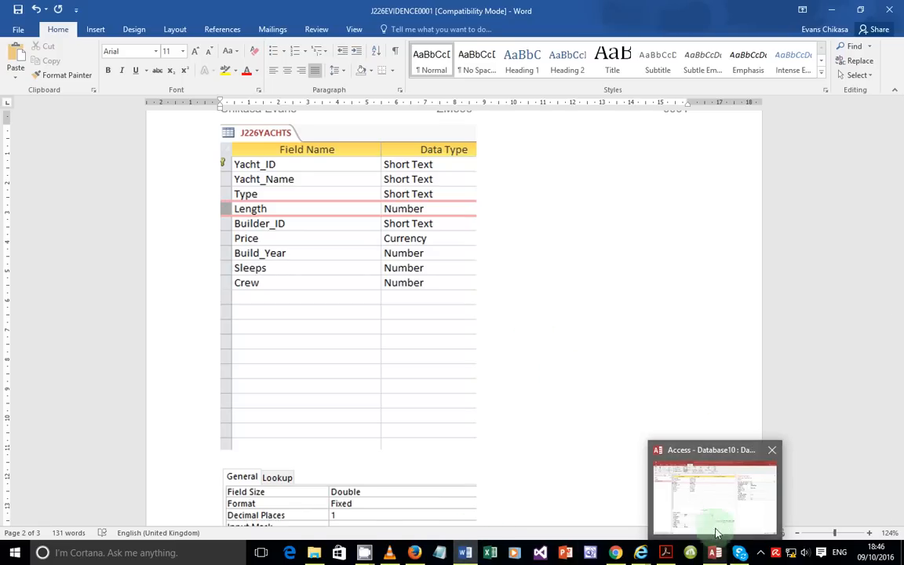
pyautogui.moveTo(717, 524)
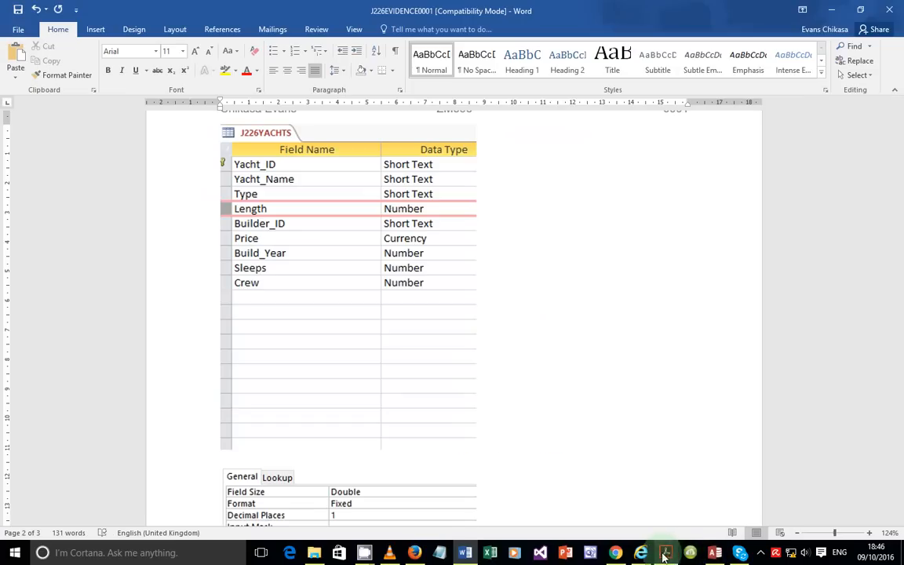
# Step: Read question 26 on creating a Yachts data entry form in the PDF, then return to Access
pyautogui.click(665, 552)
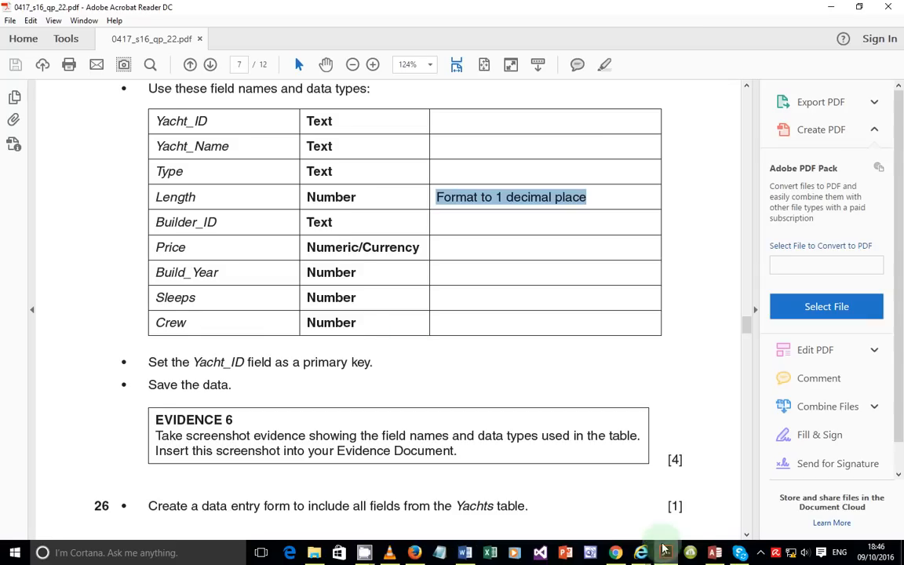
pyautogui.scroll(-4, 378, 353)
pyautogui.scroll(-3, 206, 306)
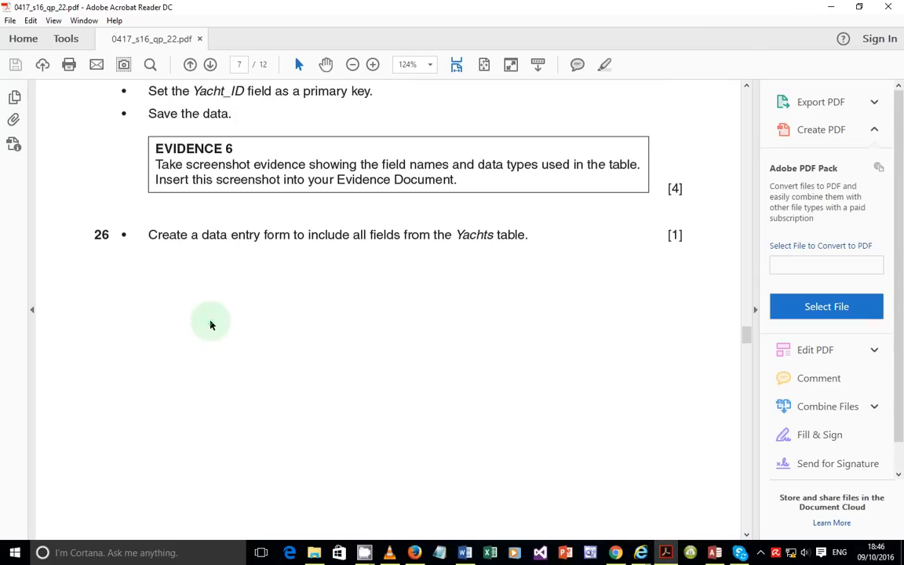
pyautogui.moveTo(149, 235); pyautogui.dragTo(535, 235)
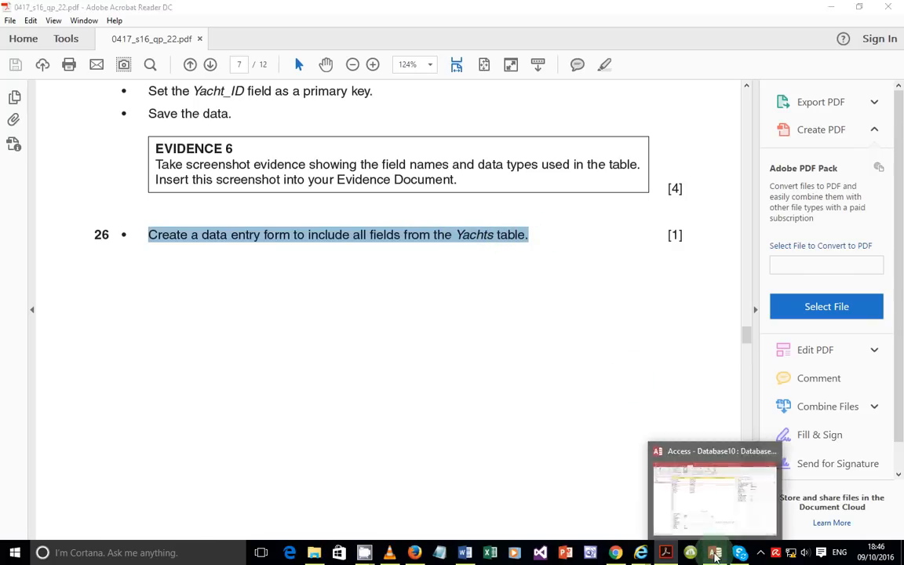
pyautogui.click(715, 556)
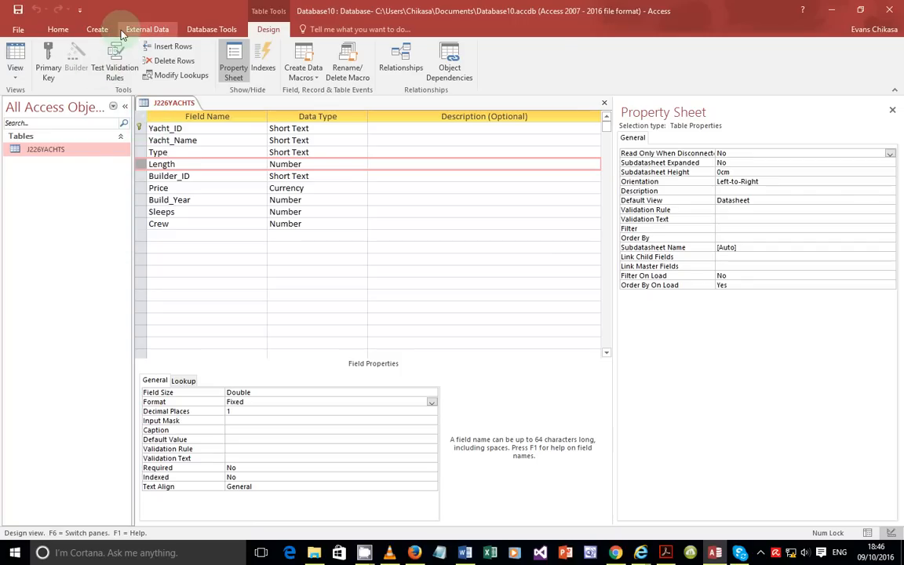
# Step: Use the Form Wizard to build a columnar J226YACHTS form with all fields, opening in design
pyautogui.click(98, 29)
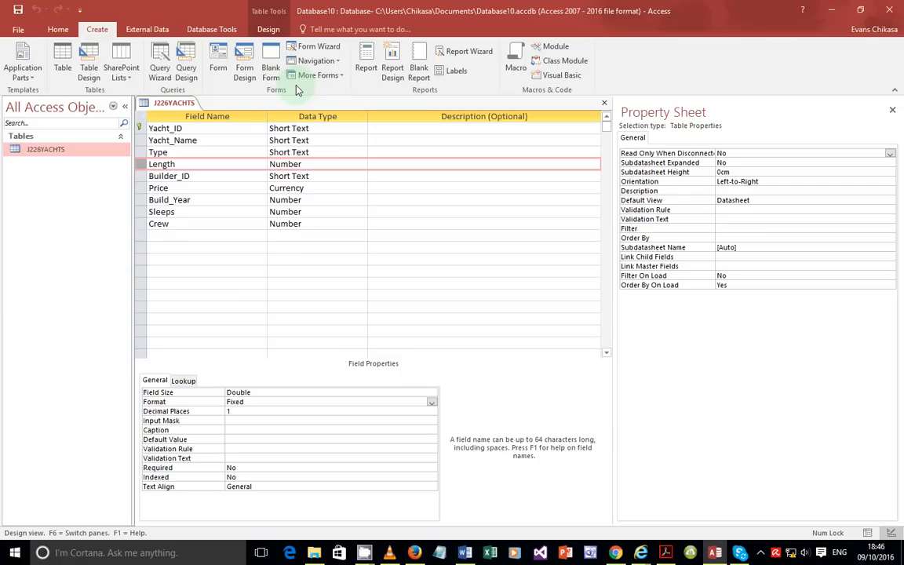
pyautogui.click(304, 48)
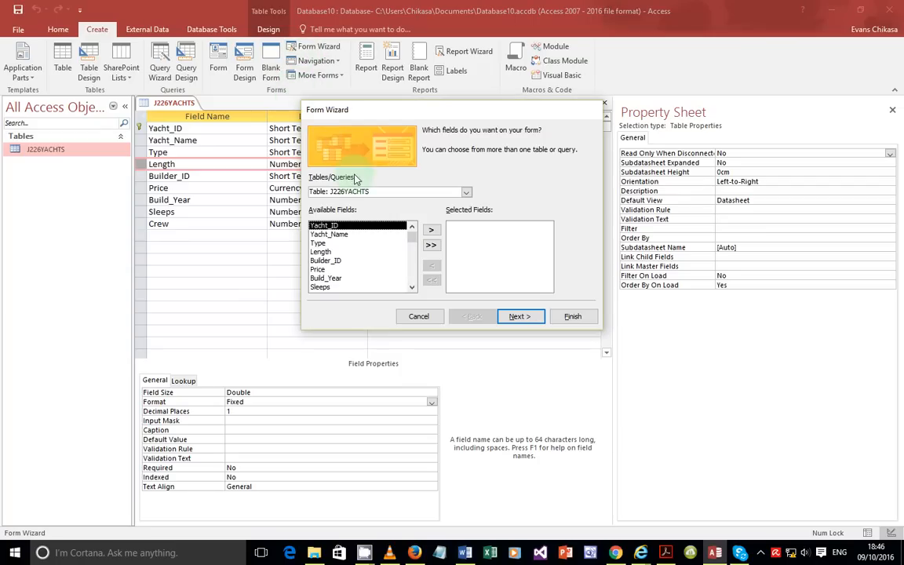
pyautogui.click(434, 245)
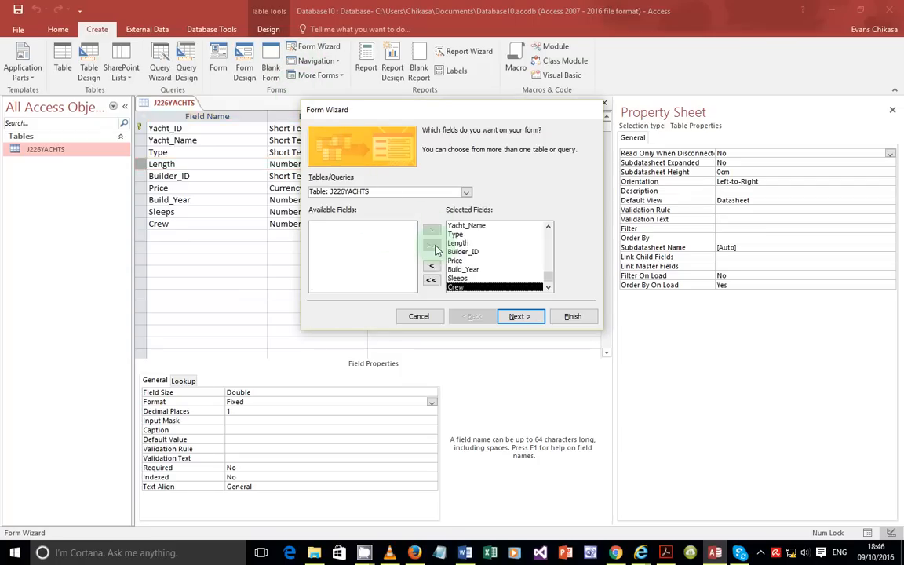
pyautogui.click(520, 318)
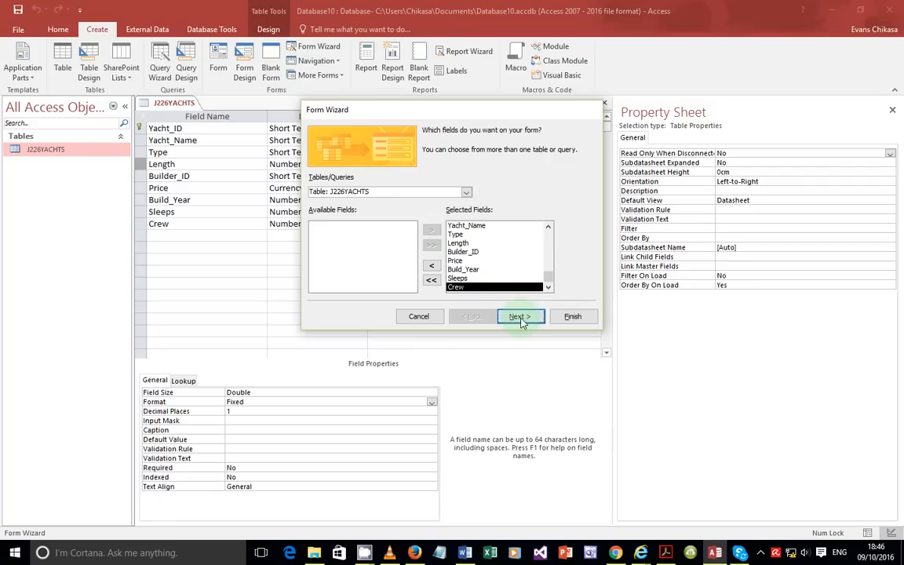
pyautogui.click(511, 164)
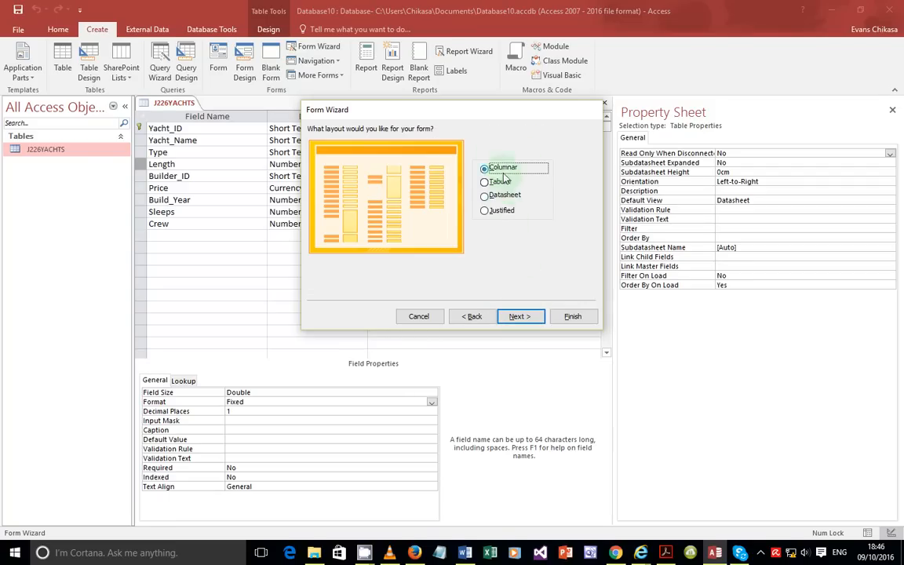
pyautogui.click(540, 316)
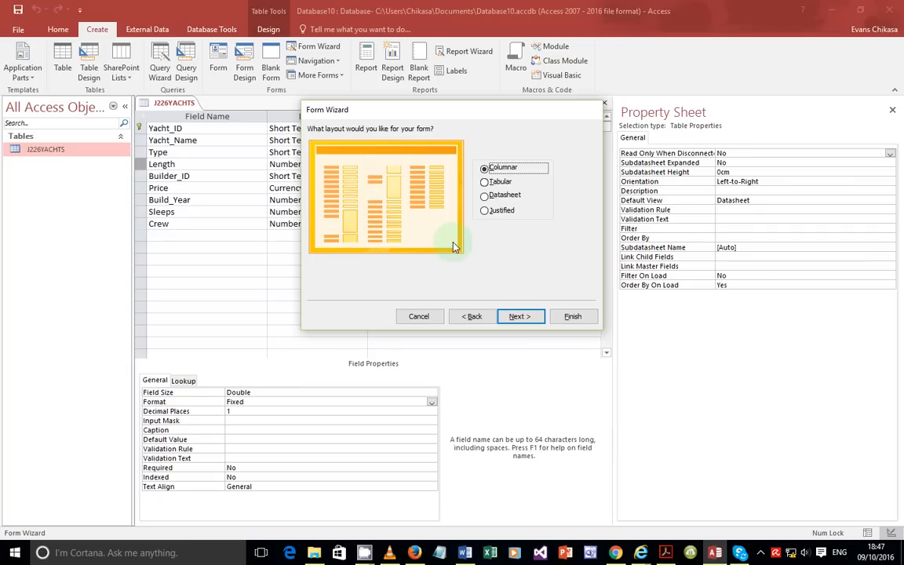
pyautogui.click(520, 319)
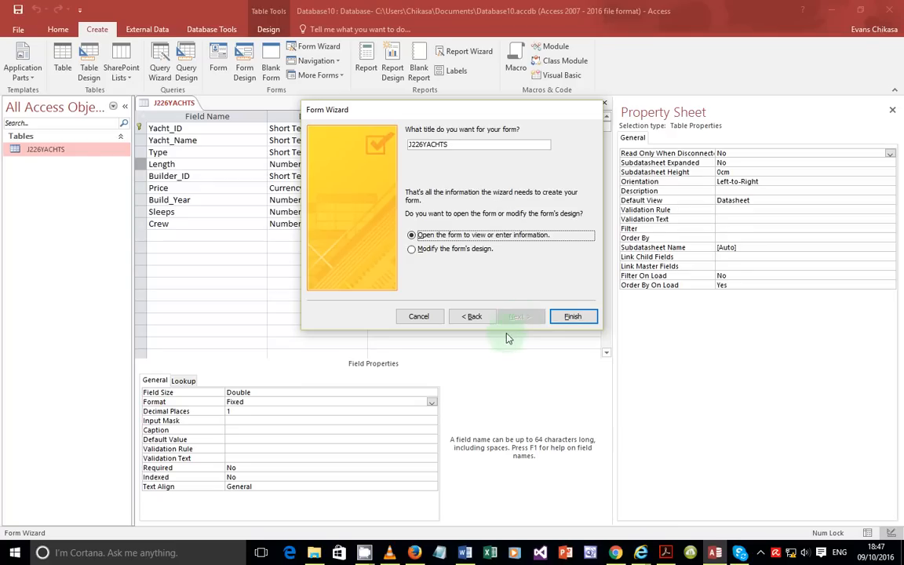
pyautogui.click(457, 249)
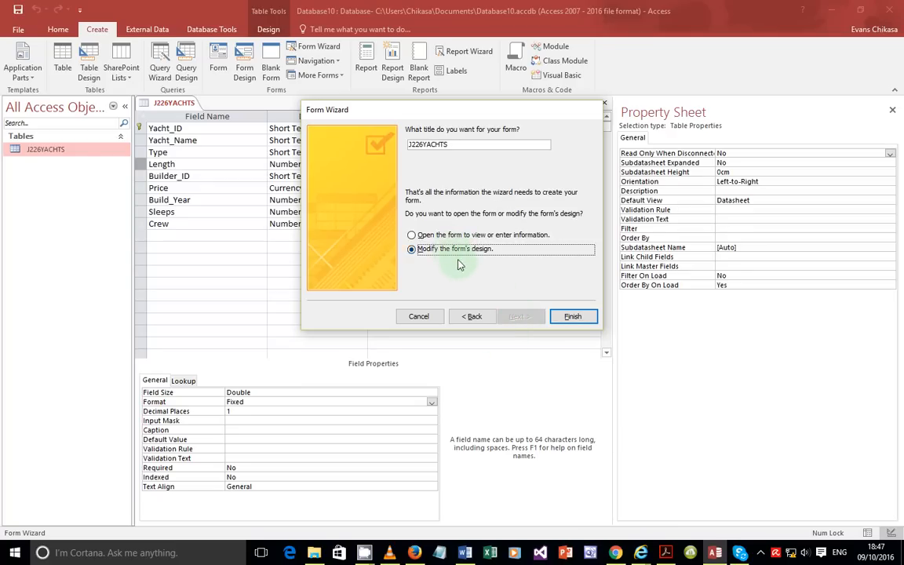
pyautogui.click(574, 316)
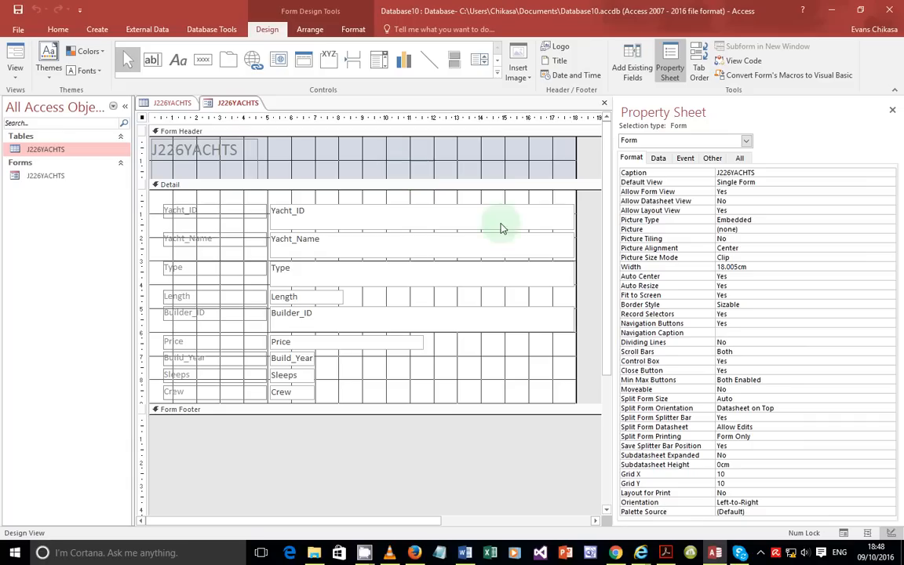
pyautogui.click(666, 552)
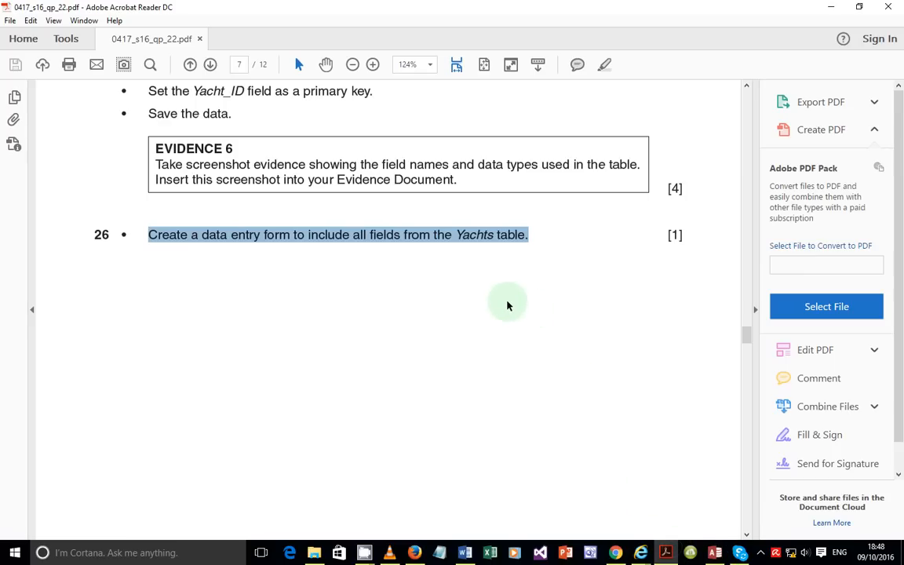
pyautogui.moveTo(749, 343); pyautogui.dragTo(747, 314)
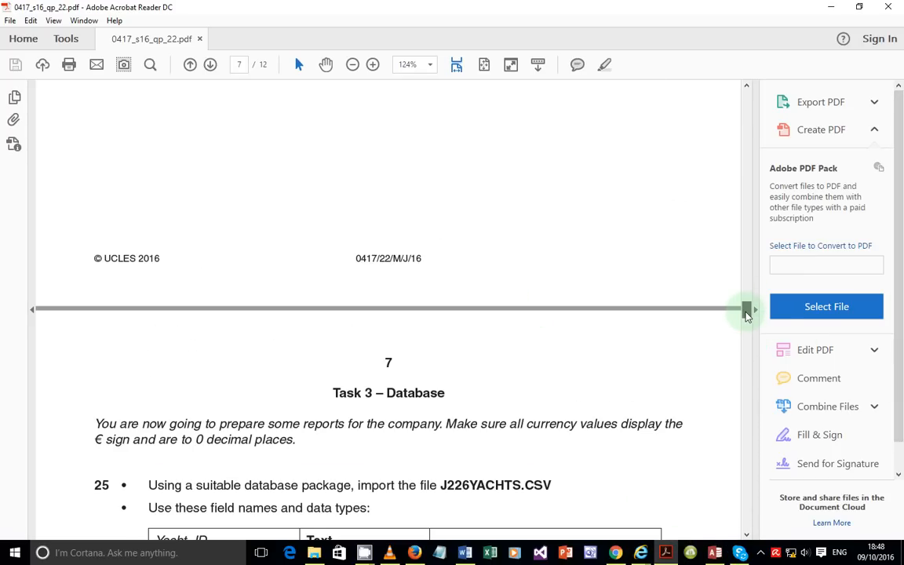
pyautogui.moveTo(748, 314); pyautogui.dragTo(729, 197)
pyautogui.moveTo(285, 326); pyautogui.dragTo(157, 326)
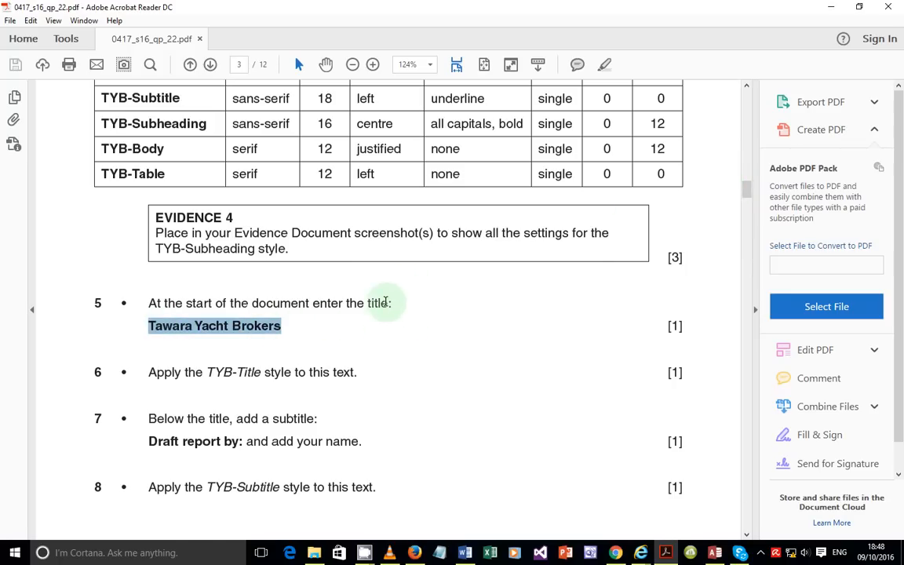
pyautogui.moveTo(747, 188); pyautogui.dragTo(759, 327)
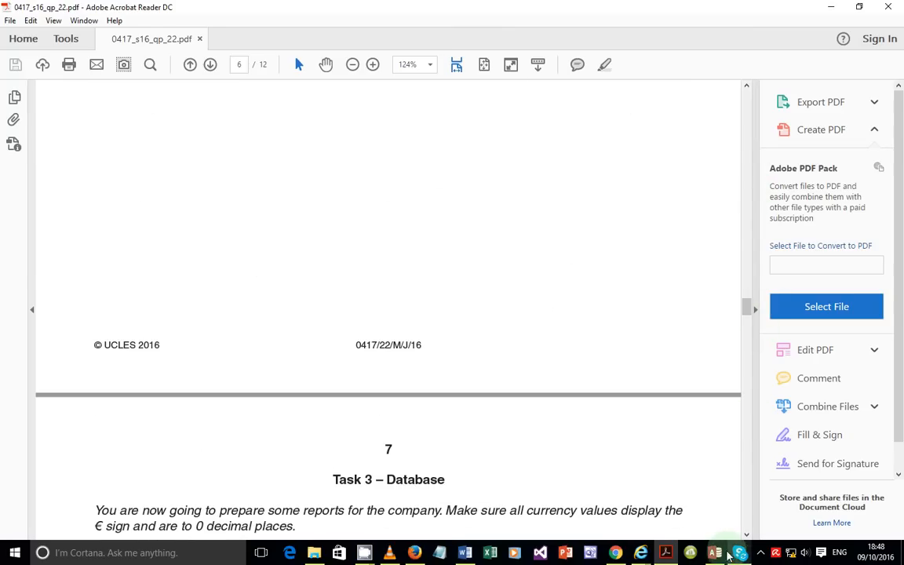
pyautogui.click(716, 553)
# Step: Retitle the form header 'Tawara Yacht brokers', widen it to one line, and try Form View
pyautogui.click(215, 158)
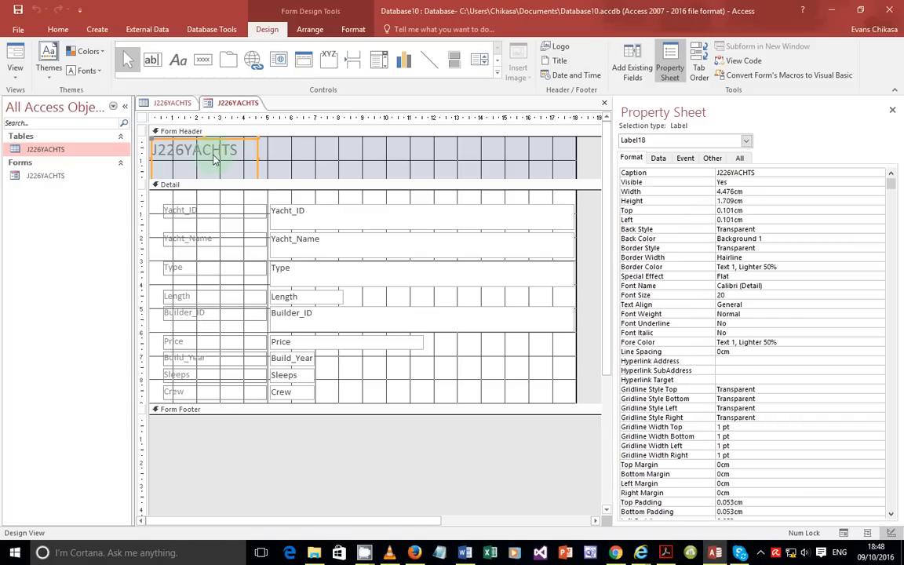
pyautogui.doubleClick(216, 158)
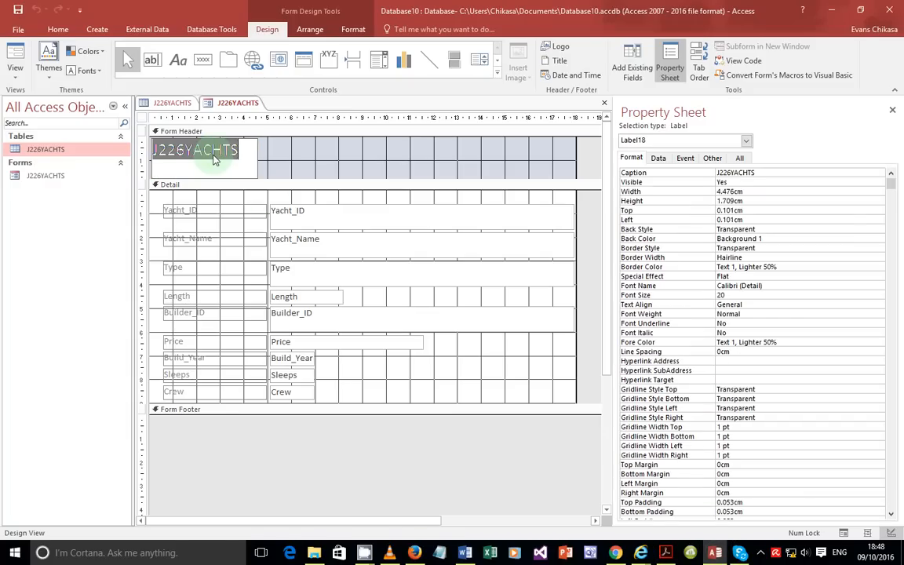
pyautogui.write('Ta')
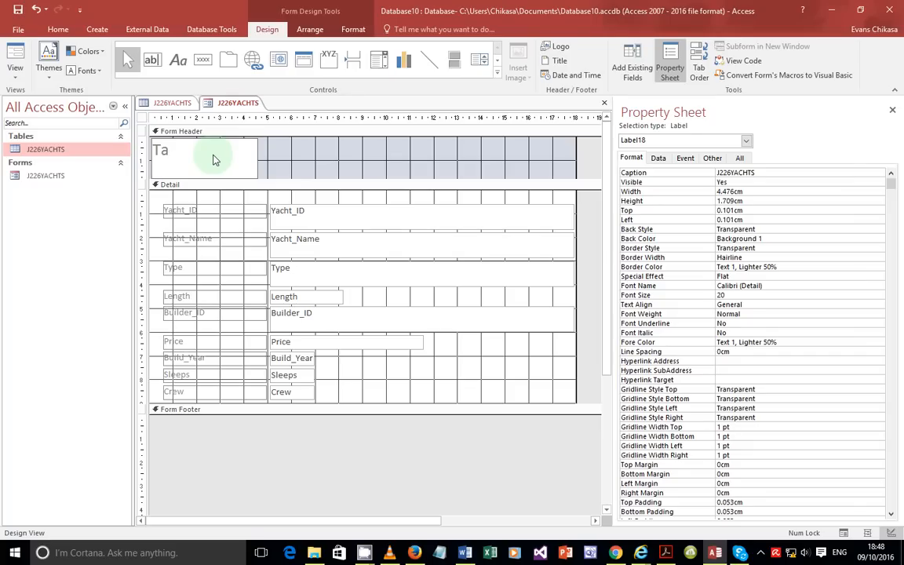
pyautogui.write('wara Yacht brokers')
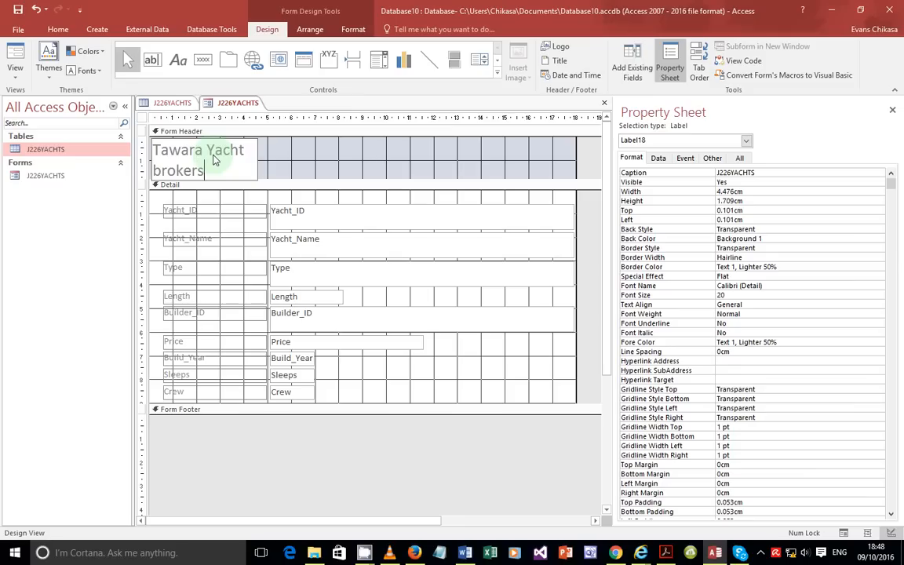
pyautogui.click(260, 163)
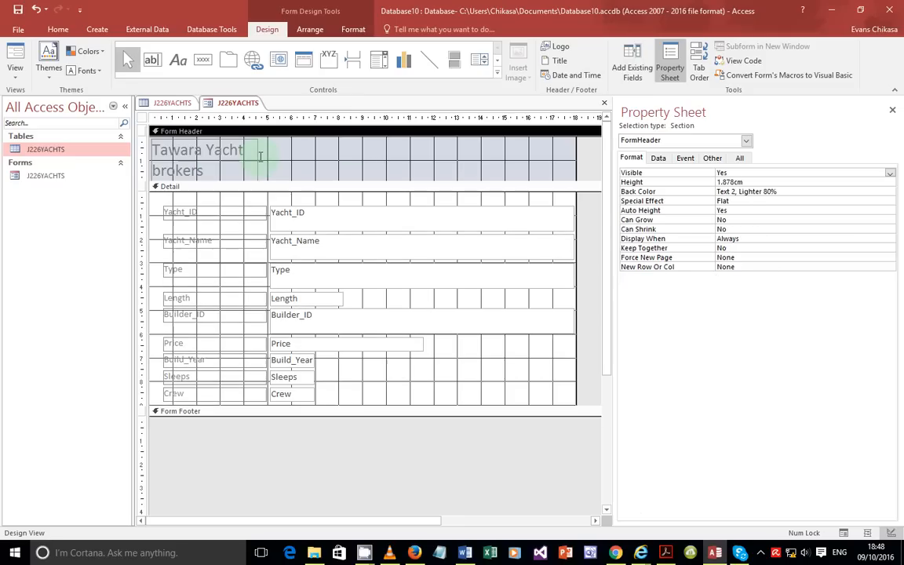
pyautogui.click(258, 161)
pyautogui.moveTo(257, 159); pyautogui.dragTo(430, 153)
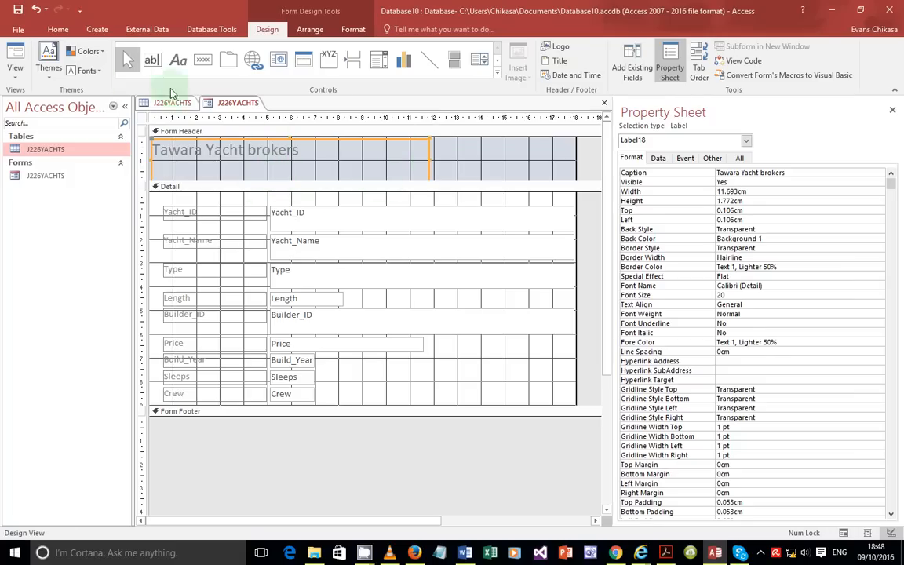
pyautogui.click(15, 71)
pyautogui.click(35, 109)
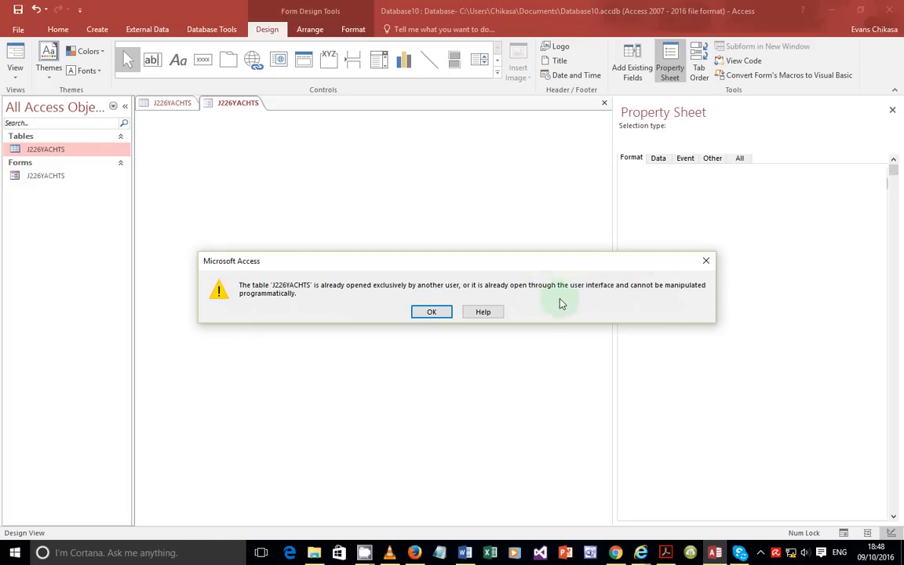
# Step: Dismiss the warning, close the J226YACHTS table design and Property Sheet, and show the form's record 1
pyautogui.click(431, 313)
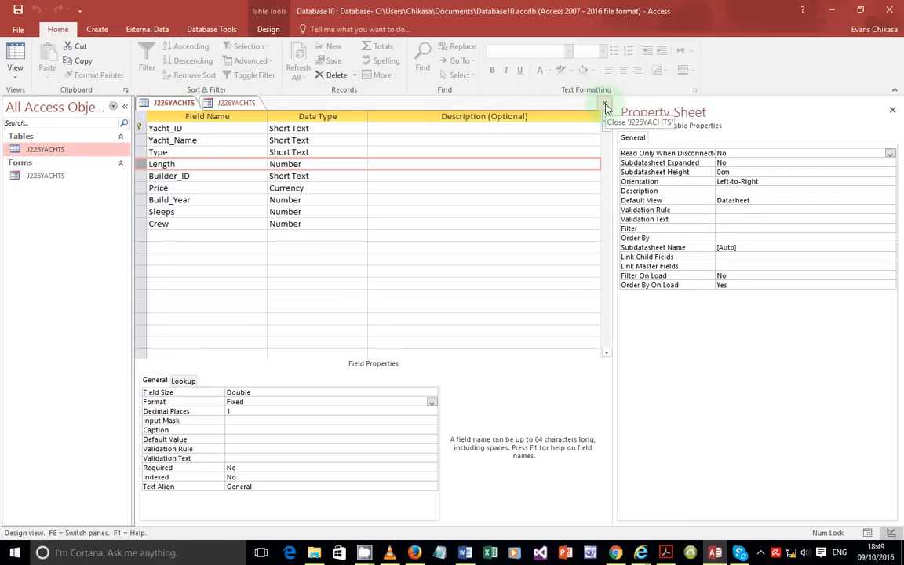
pyautogui.click(606, 106)
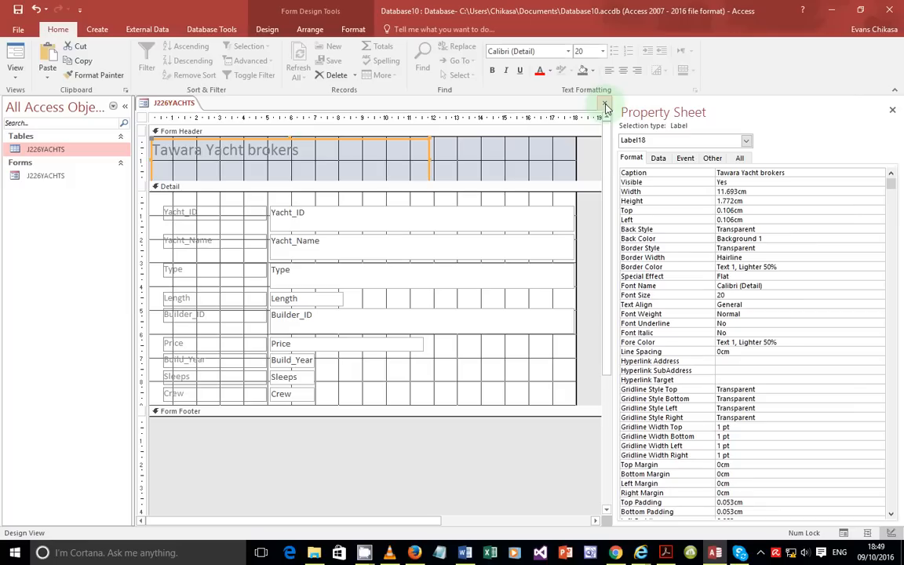
pyautogui.click(893, 111)
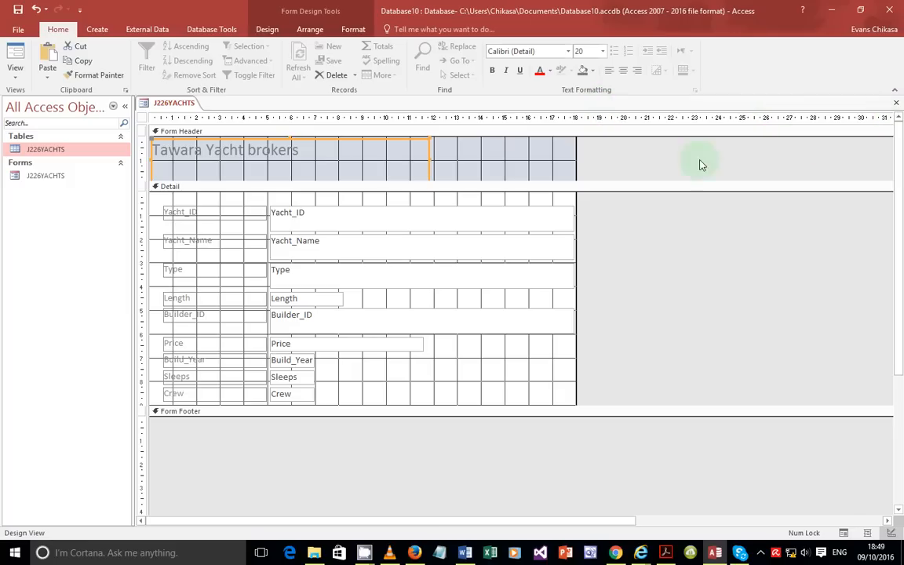
pyautogui.click(16, 69)
pyautogui.click(38, 92)
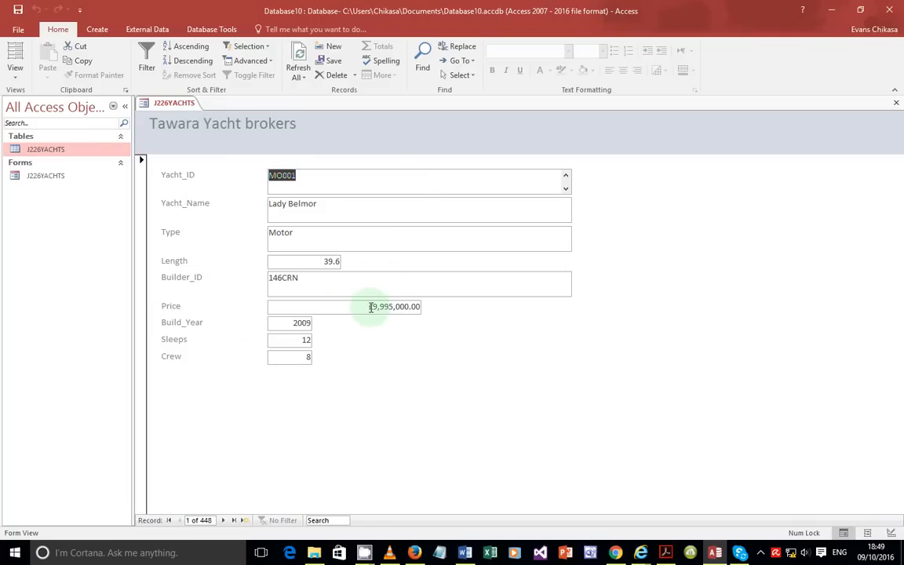
# Step: Inspect the first record's Price value, then switch the Tawara Yacht brokers form to Design View
pyautogui.moveTo(371, 307); pyautogui.dragTo(398, 306)
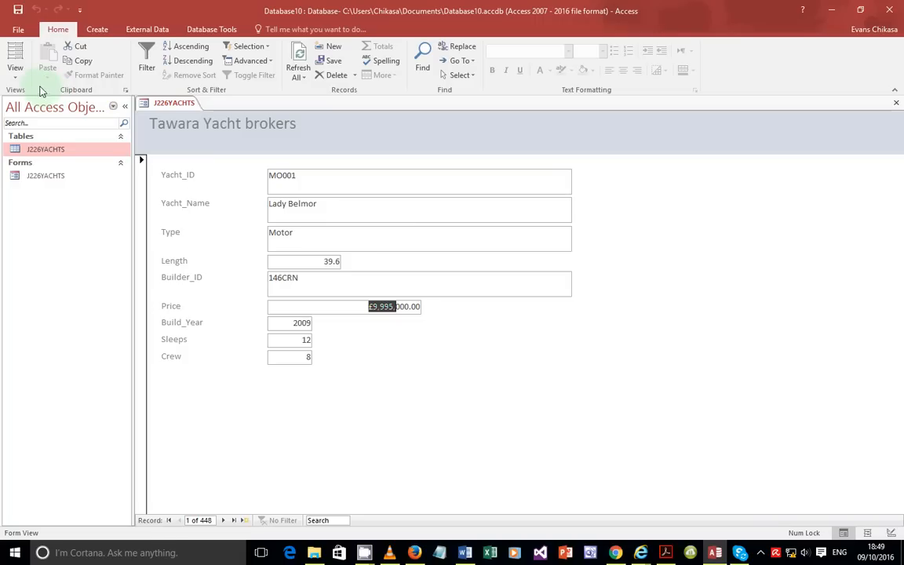
pyautogui.click(371, 308)
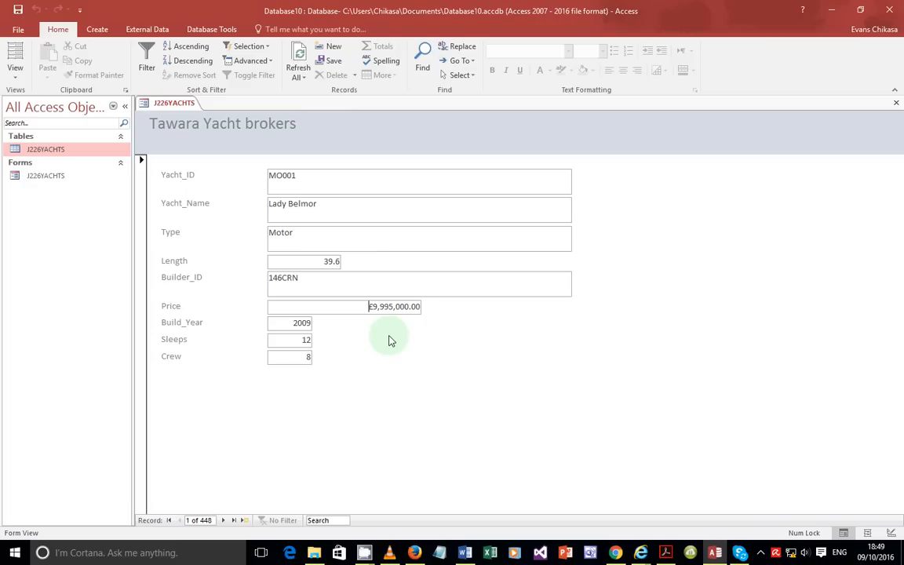
pyautogui.click(369, 311)
pyautogui.click(17, 69)
pyautogui.click(36, 151)
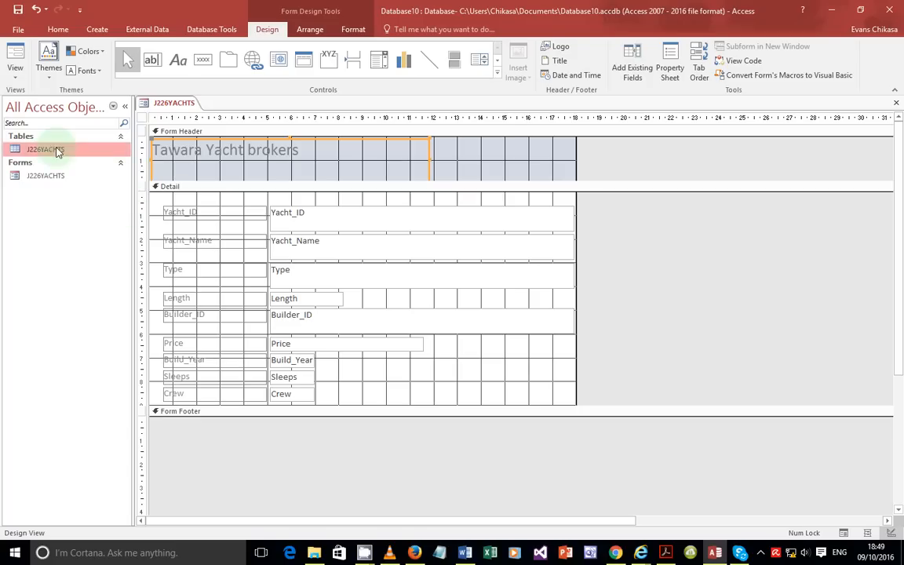
# Step: Set the Price text box Format property to Euro and view the form showing €9,995,000.00
pyautogui.click(14, 71)
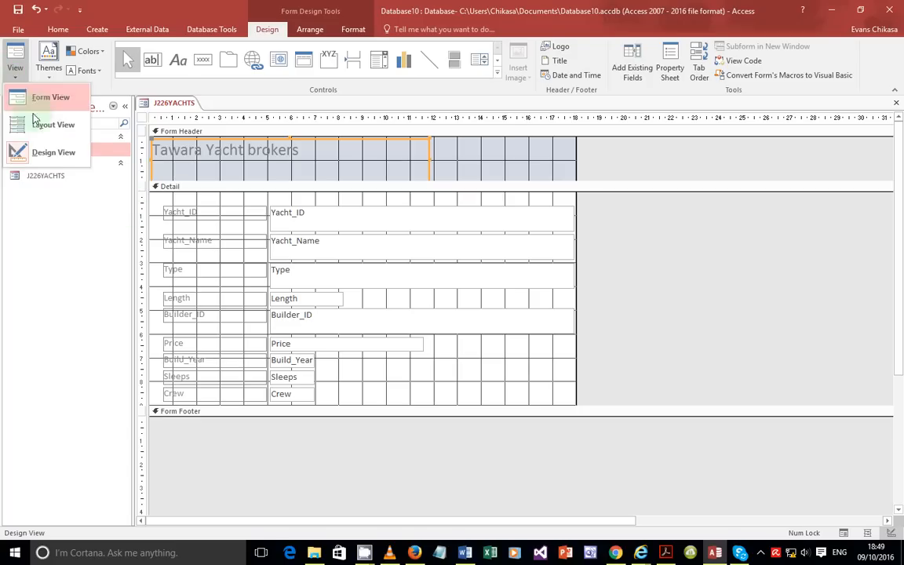
pyautogui.click(46, 152)
pyautogui.click(40, 178)
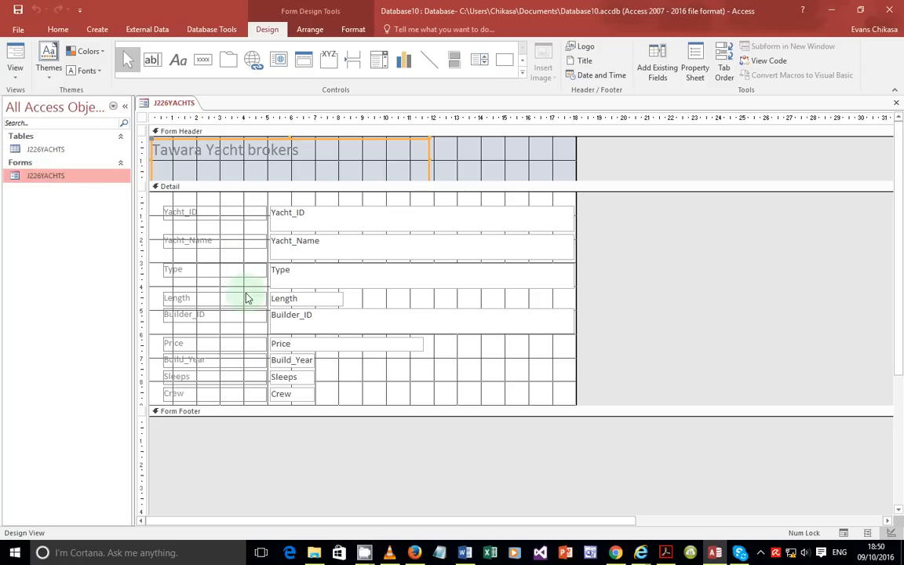
pyautogui.click(282, 347)
pyautogui.rightClick(281, 346)
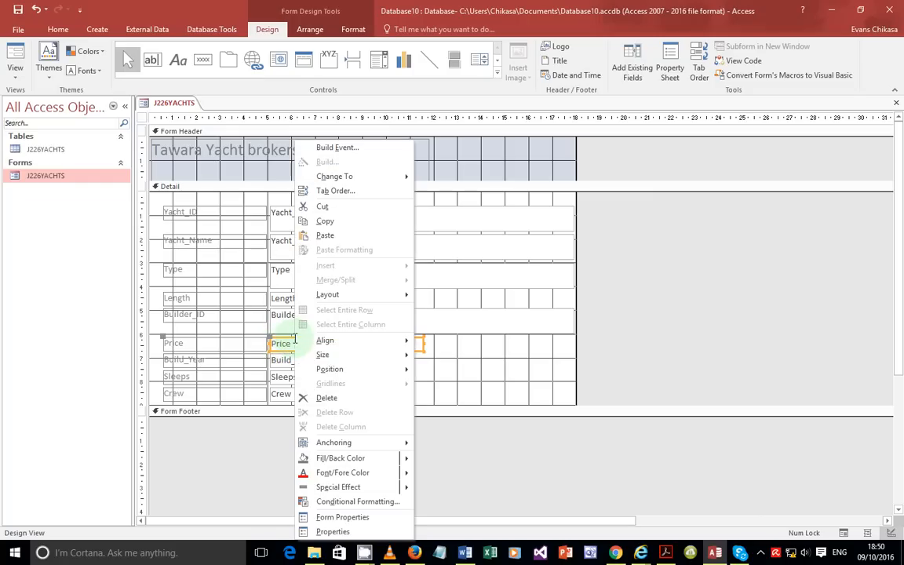
pyautogui.click(333, 531)
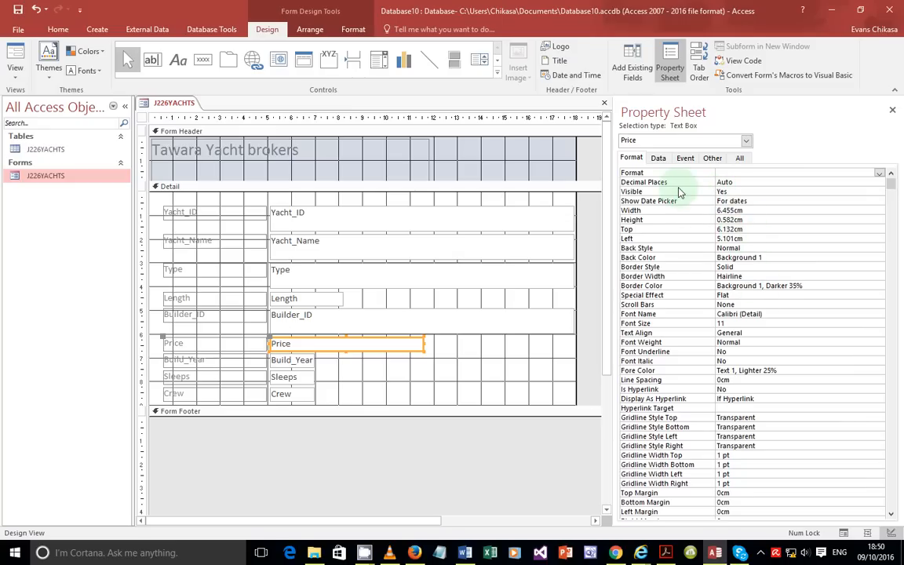
pyautogui.click(721, 174)
pyautogui.click(880, 173)
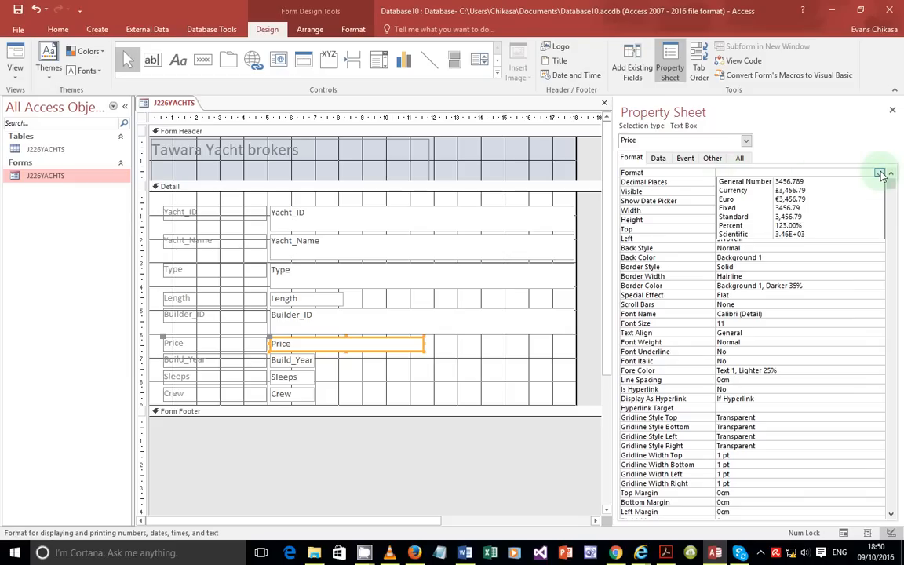
pyautogui.click(730, 199)
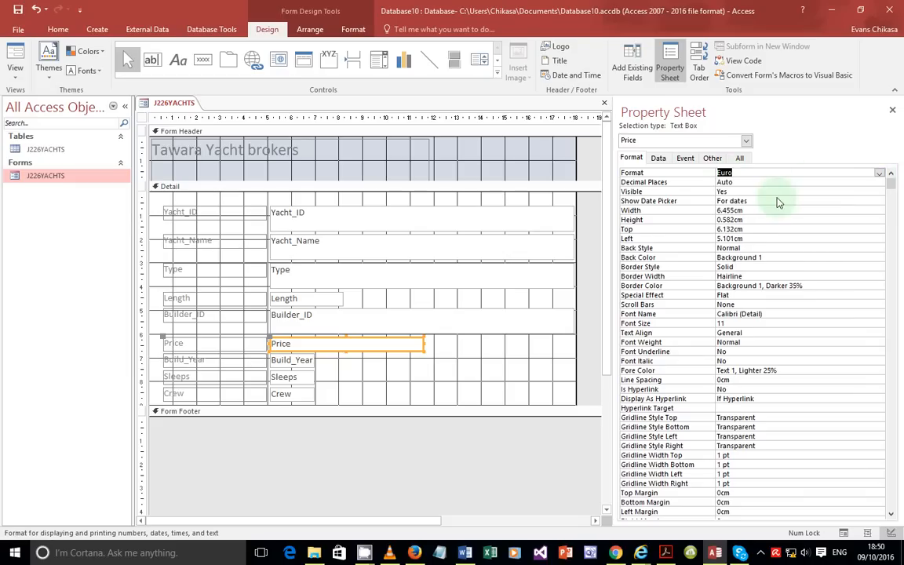
pyautogui.click(15, 73)
pyautogui.click(31, 91)
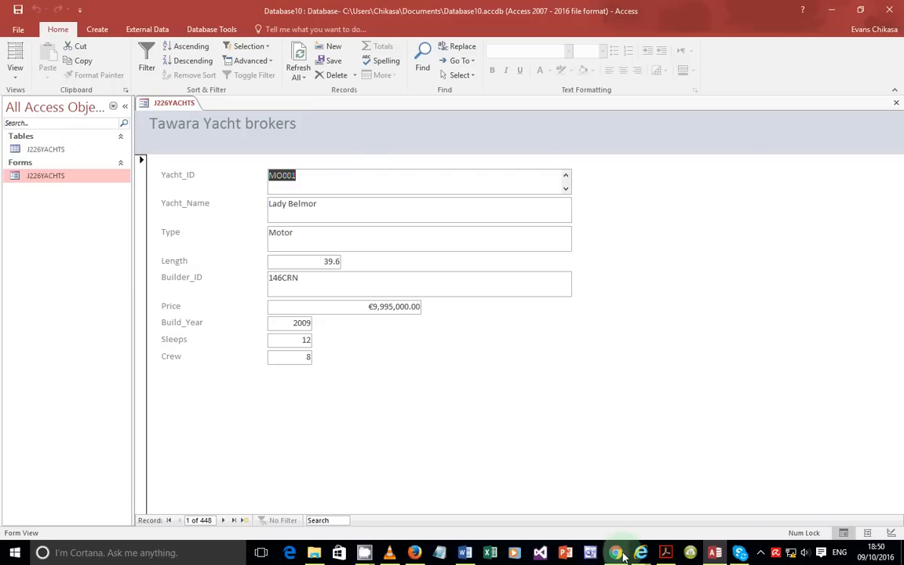
# Step: Recheck question 26 in the PDF, then return to Access and clip a screenshot of the form
pyautogui.click(665, 557)
pyautogui.scroll(-5, 287, 364)
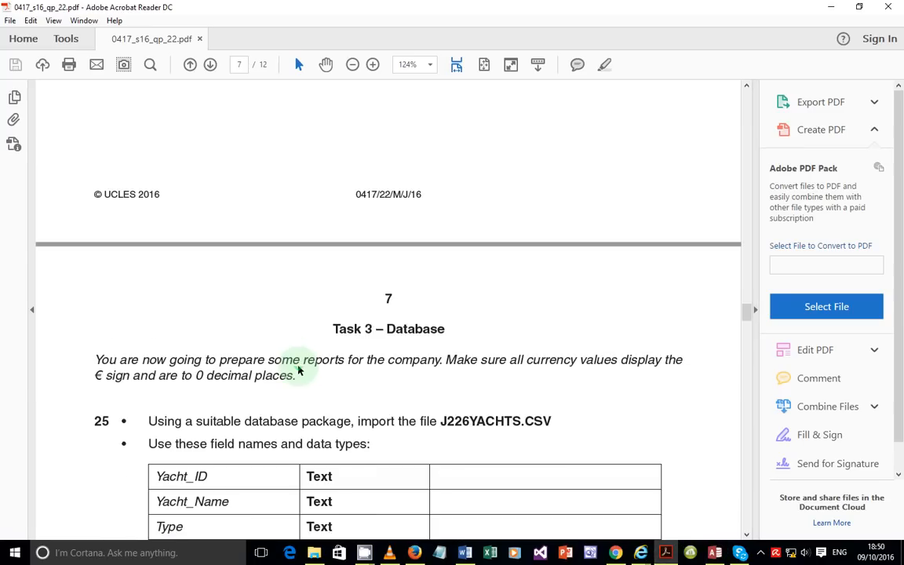
pyautogui.scroll(-10, 298, 365)
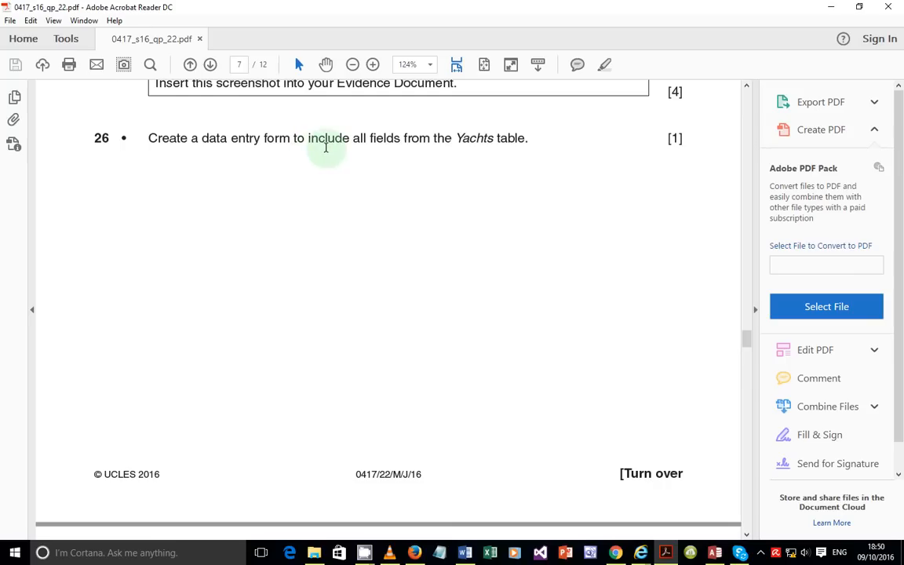
pyautogui.scroll(3, 424, 221)
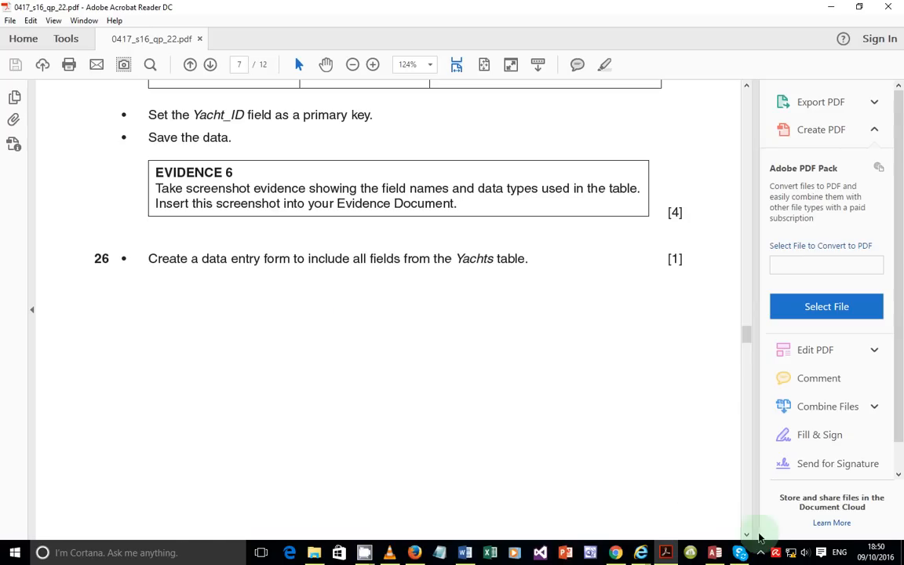
pyautogui.click(715, 553)
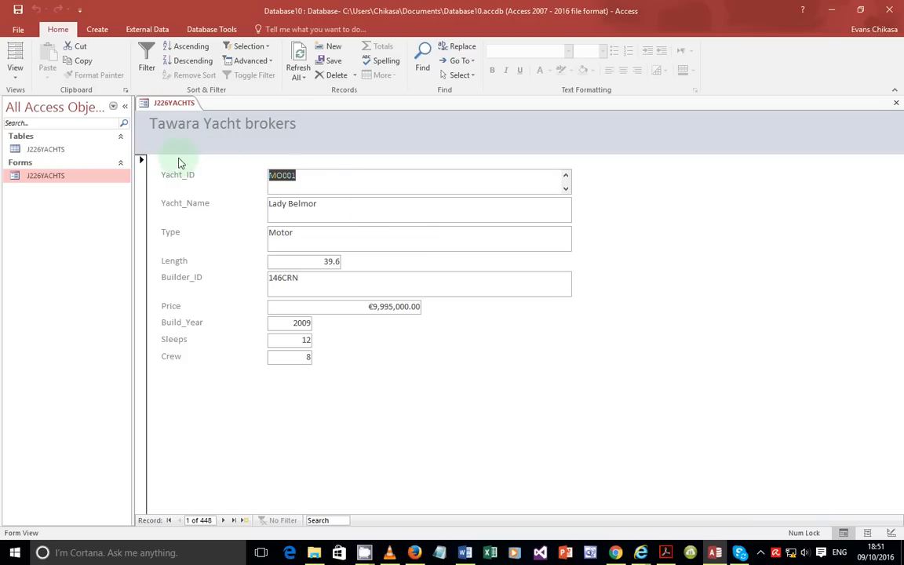
pyautogui.press('Print')
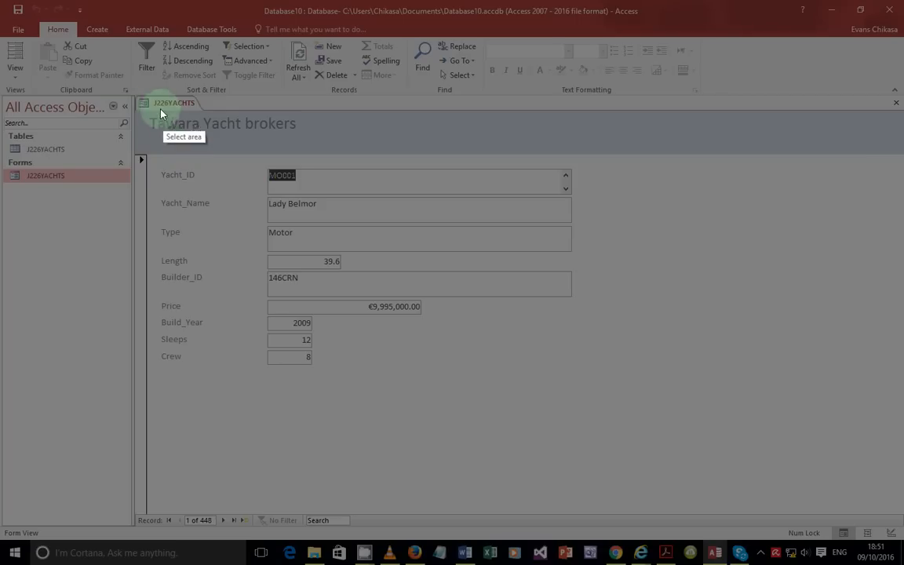
pyautogui.moveTo(135, 96)
pyautogui.mouseDown()
pyautogui.moveTo(398, 347)
pyautogui.moveTo(642, 498)
pyautogui.mouseUp()
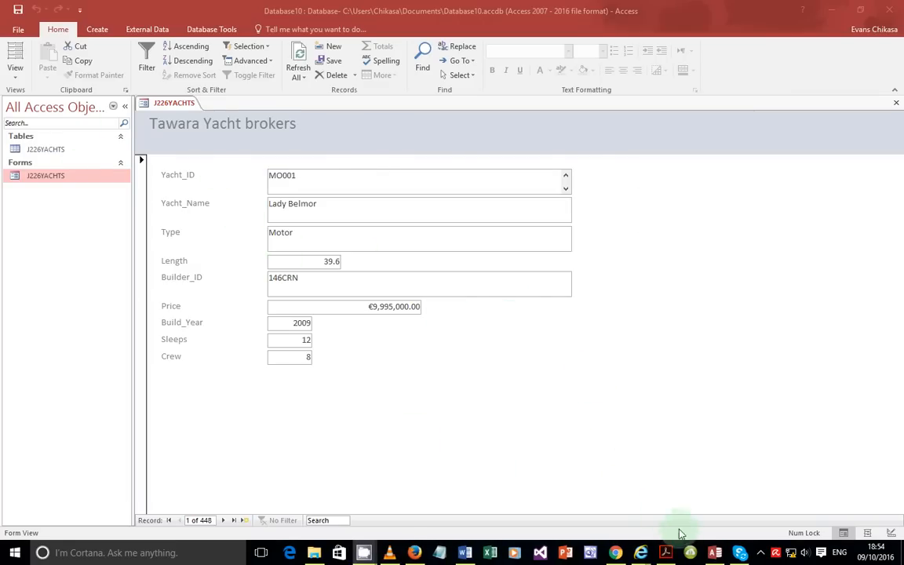
# Step: Scroll the PDF to page 8 to read question 27's MO126 Antalex record table
pyautogui.hotkey('alt', 'Tab')
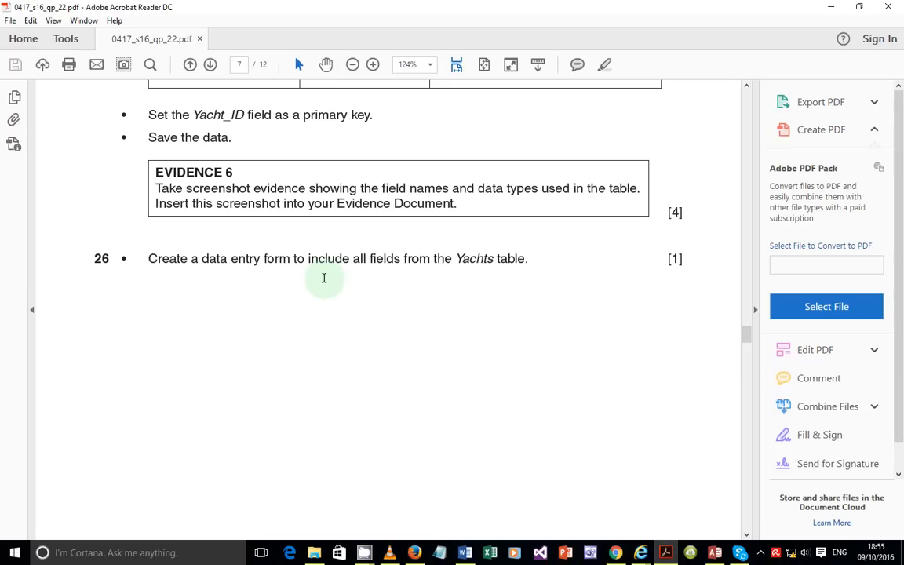
pyautogui.scroll(-10, 371, 281)
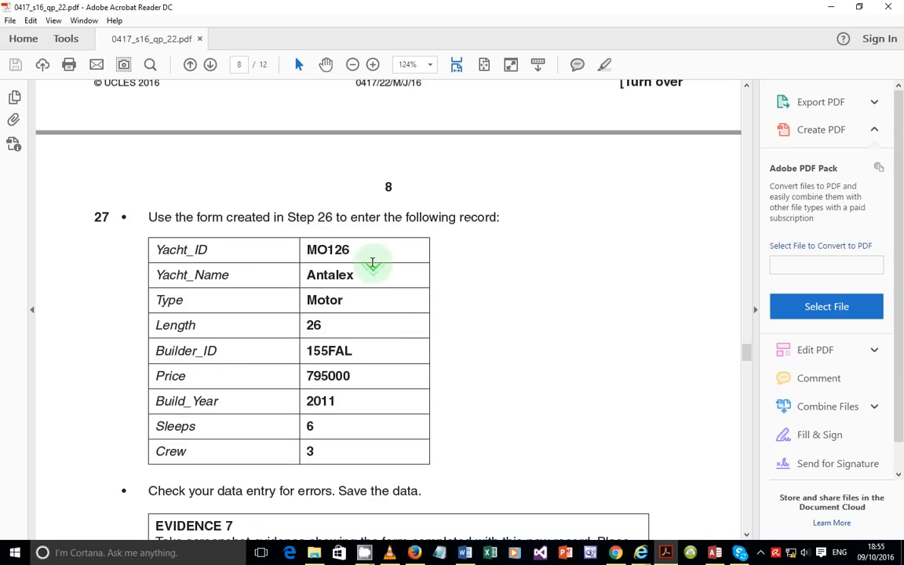
pyautogui.scroll(-1, 372, 263)
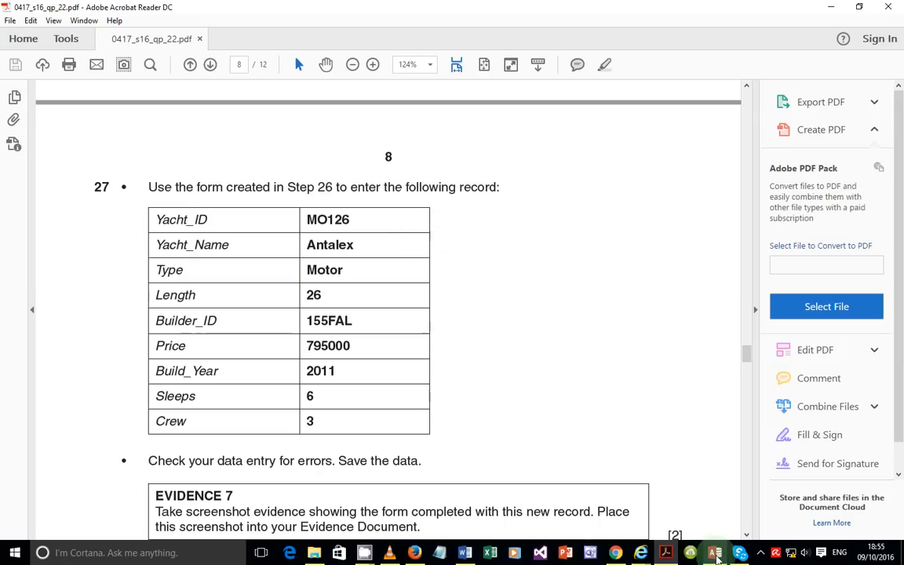
pyautogui.click(716, 555)
# Step: Place Access beside the PDF, start a new record, and enter Yacht_ID MO126 and name Antalex
pyautogui.moveTo(534, 7); pyautogui.dragTo(780, 86)
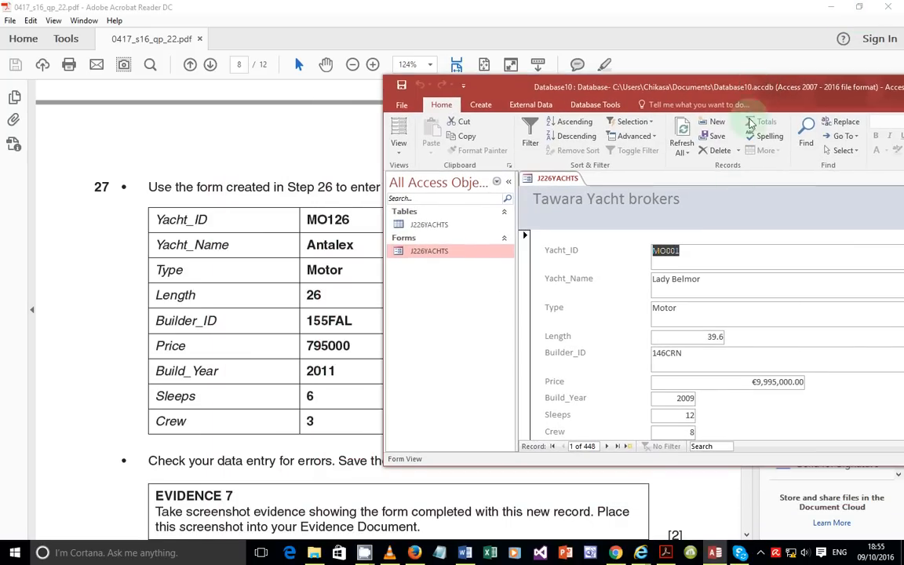
pyautogui.click(627, 448)
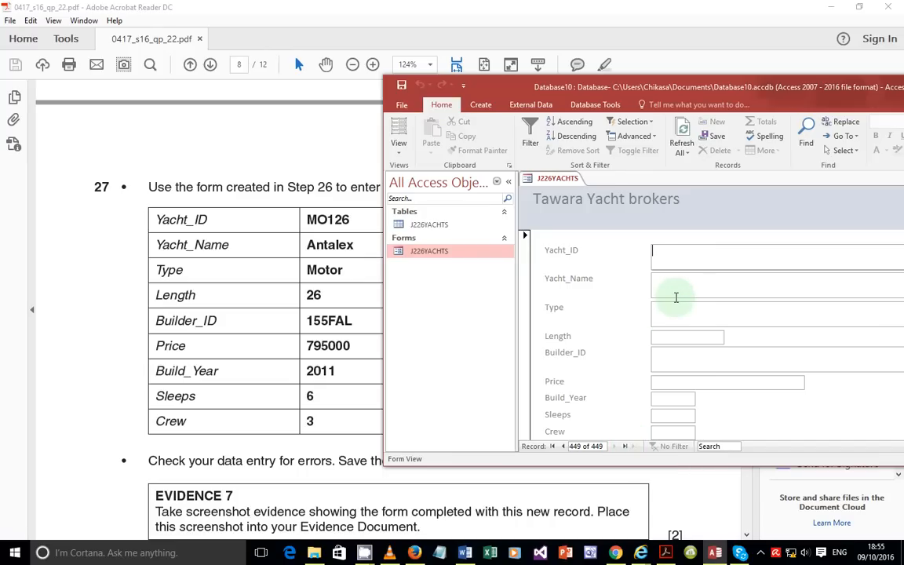
pyautogui.write('MO126')
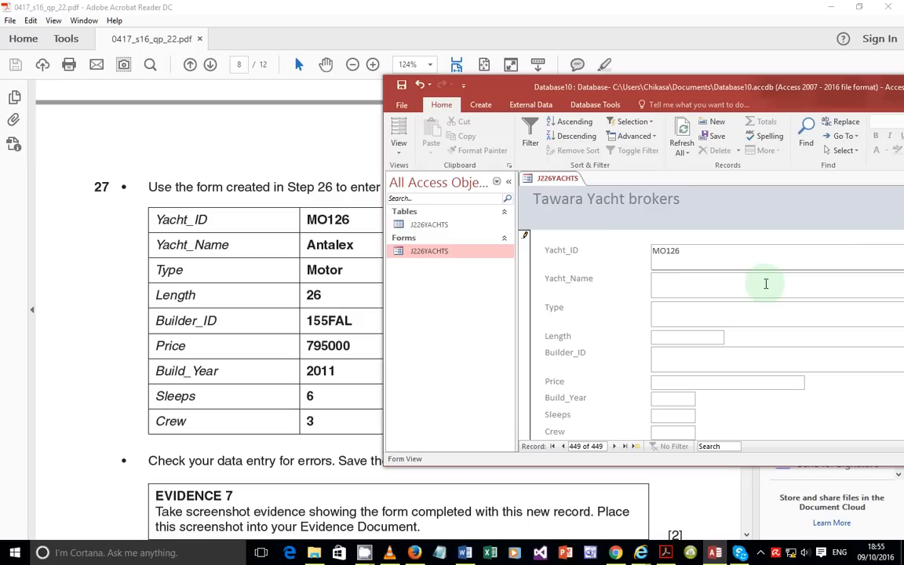
pyautogui.write('Antalex')
pyautogui.press('Tab')
# Step: Enter the Motor type, length, builder, price 795000, build year and sleeps values
pyautogui.write('motor')
pyautogui.press('BackSpace')
pyautogui.press('BackSpace')
pyautogui.press('BackSpace')
pyautogui.press('BackSpace')
pyautogui.press('BackSpace')
pyautogui.write('Motor')
pyautogui.write('26')
pyautogui.press('Tab')
pyautogui.write('155FAL')
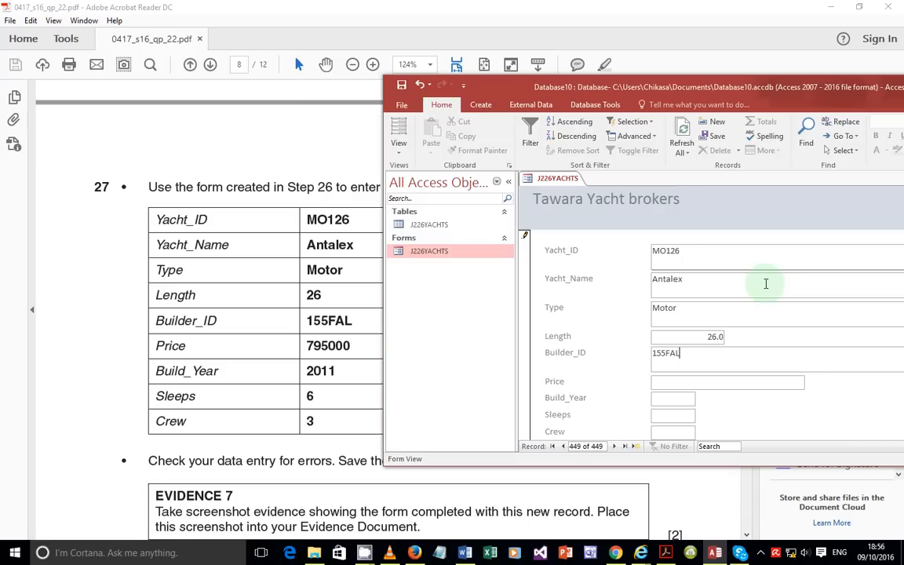
pyautogui.write('795000')
pyautogui.press('Tab')
pyautogui.write('2011')
pyautogui.write('6')
pyautogui.press('Tab')
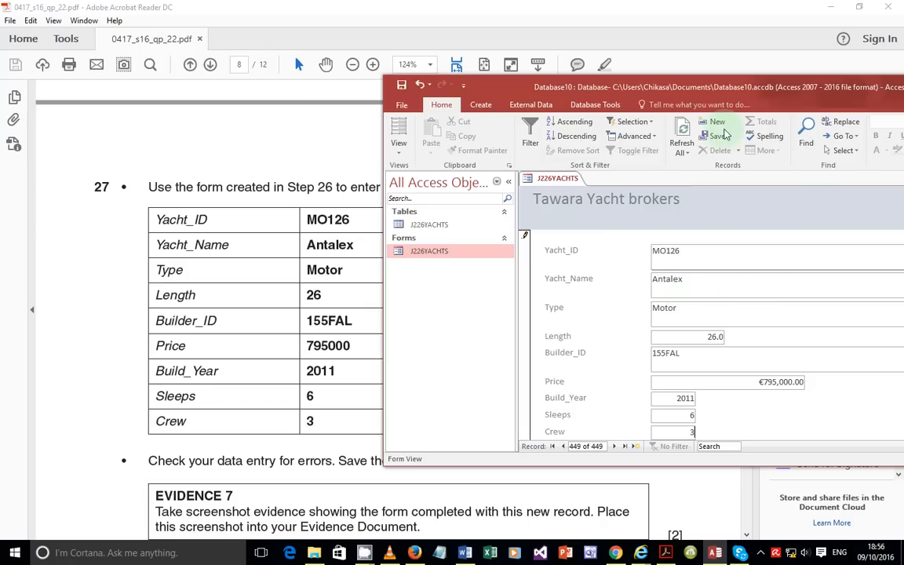
# Step: Save the new MO126 Antalex record
pyautogui.moveTo(751, 86); pyautogui.dragTo(647, 59)
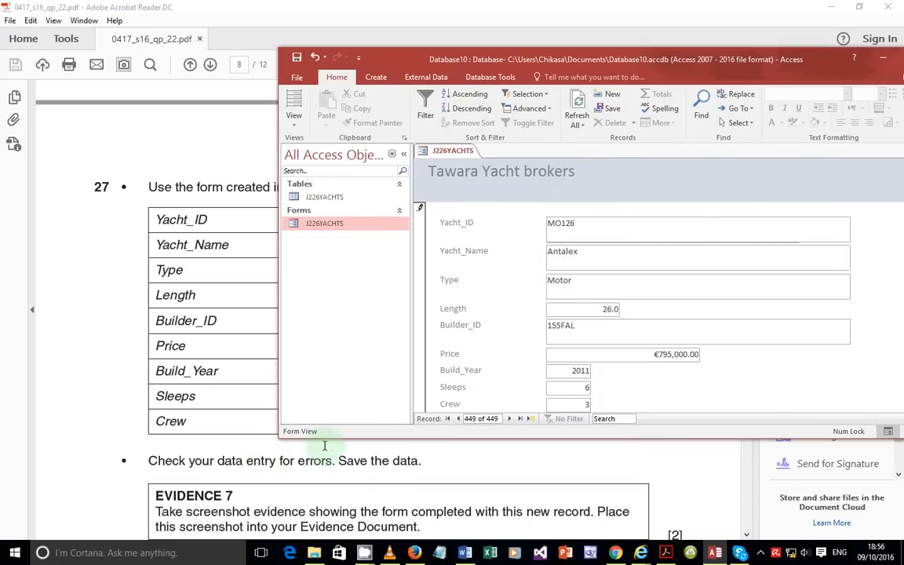
pyautogui.click(297, 56)
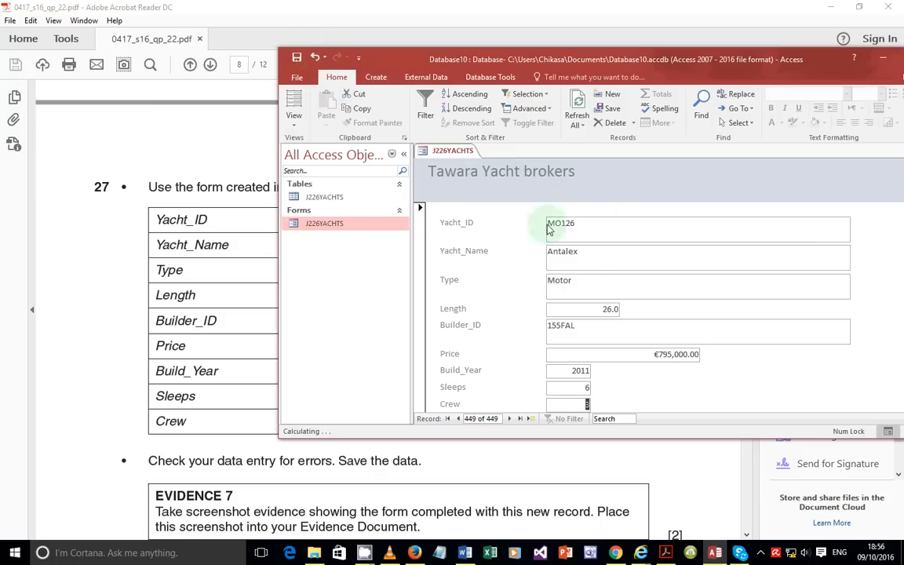
pyautogui.click(637, 297)
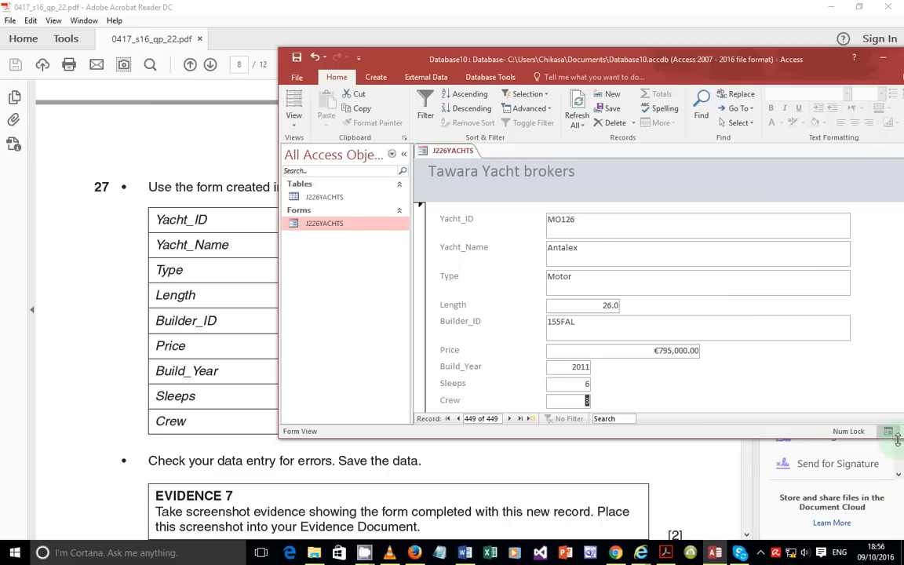
# Step: Copy a screenshot of the completed Tawara Yacht brokers form to the clipboard
pyautogui.moveTo(757, 439); pyautogui.dragTo(757, 470)
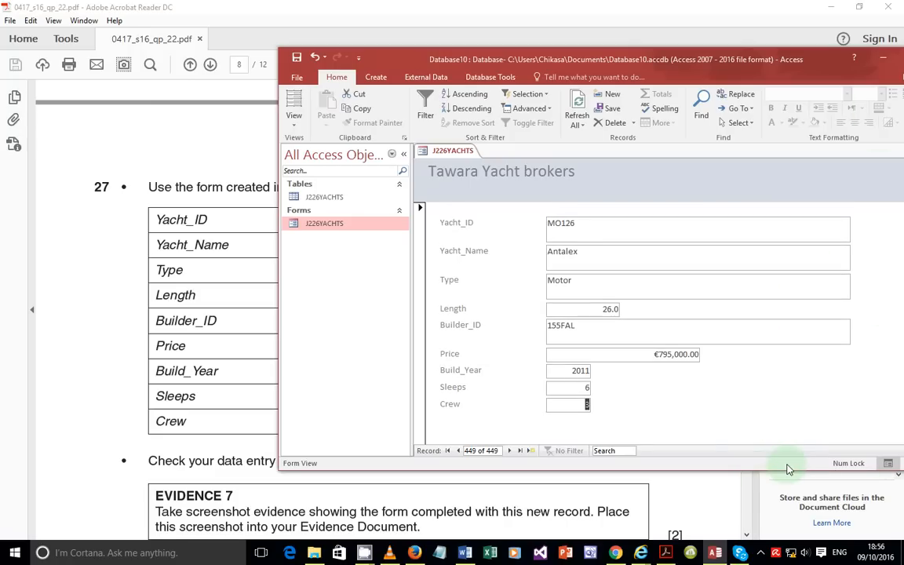
pyautogui.press('Print')
pyautogui.moveTo(413, 142); pyautogui.dragTo(876, 438)
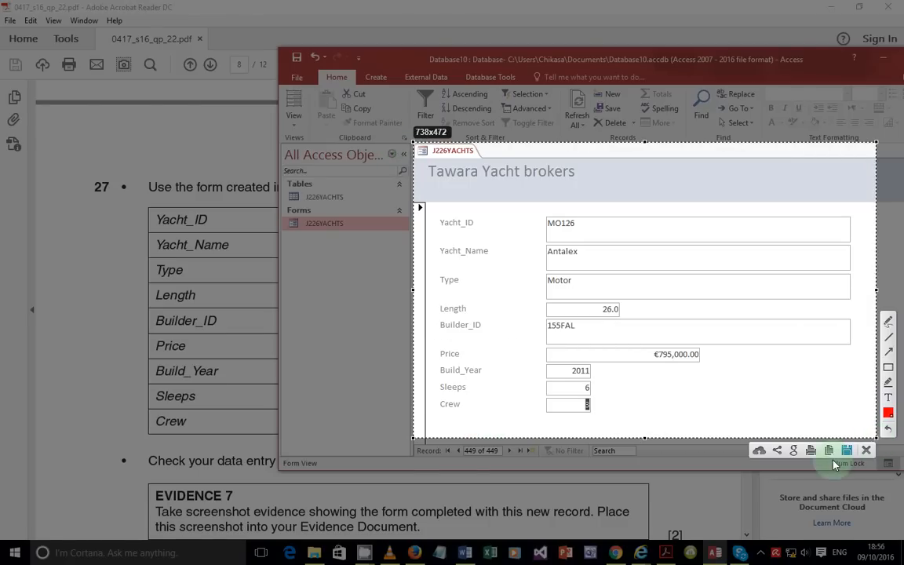
pyautogui.click(829, 454)
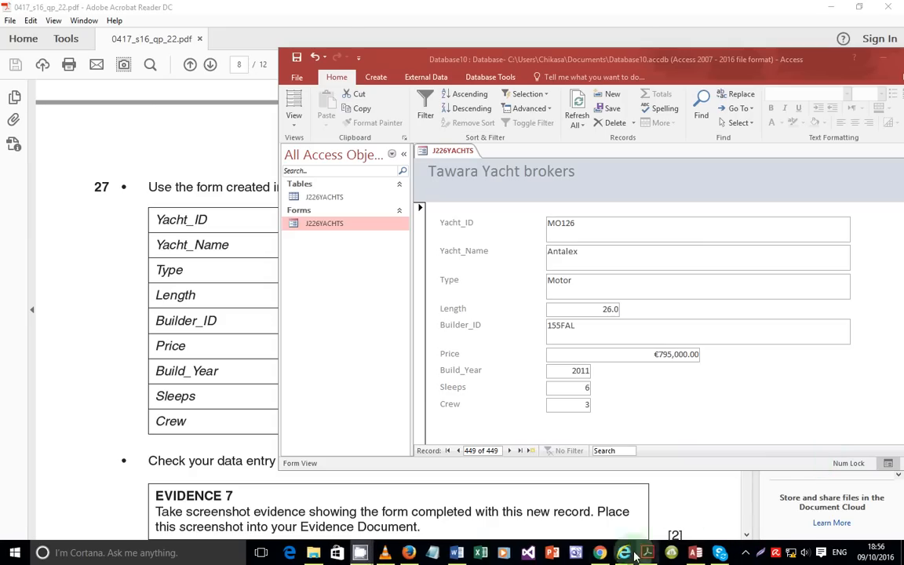
# Step: Paste the completed Antalex form screenshot into the evidence document under Step 27 – EVIDENCE 7
pyautogui.click(465, 553)
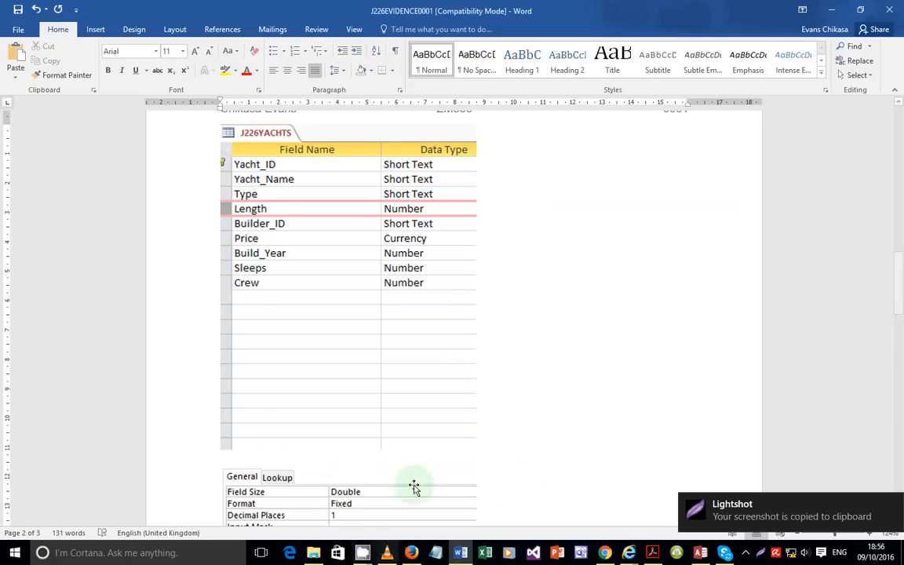
pyautogui.scroll(-6, 414, 471)
pyautogui.click(423, 238)
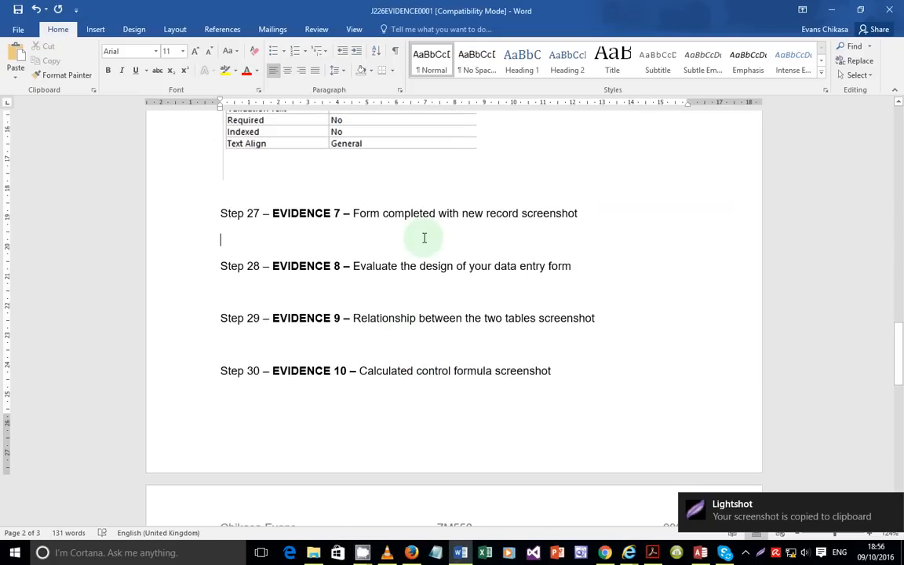
pyautogui.hotkey('ctrl', 'v')
# Step: Scroll down past the screenshot until Step 28 and the following headings are visible
pyautogui.scroll(4, 538, 322)
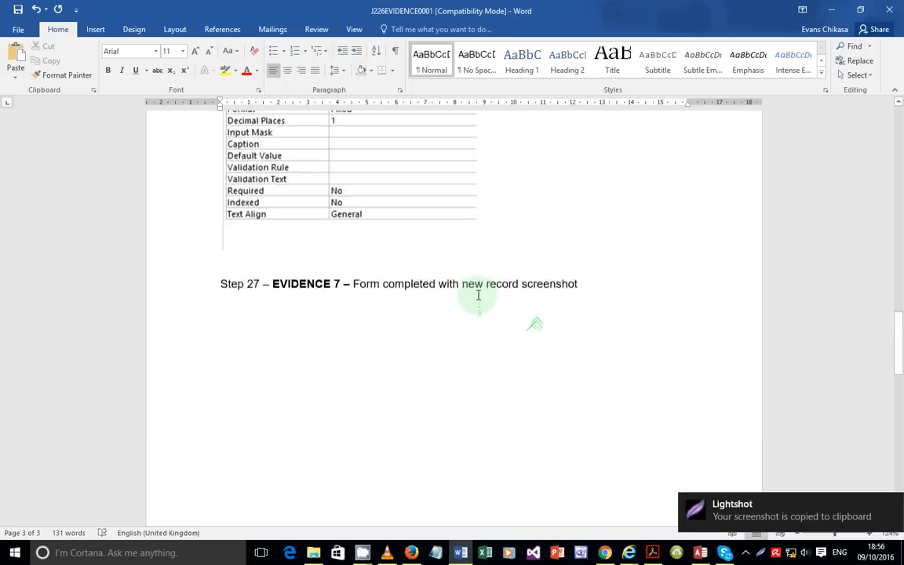
pyautogui.scroll(-5, 410, 329)
pyautogui.scroll(3, 409, 275)
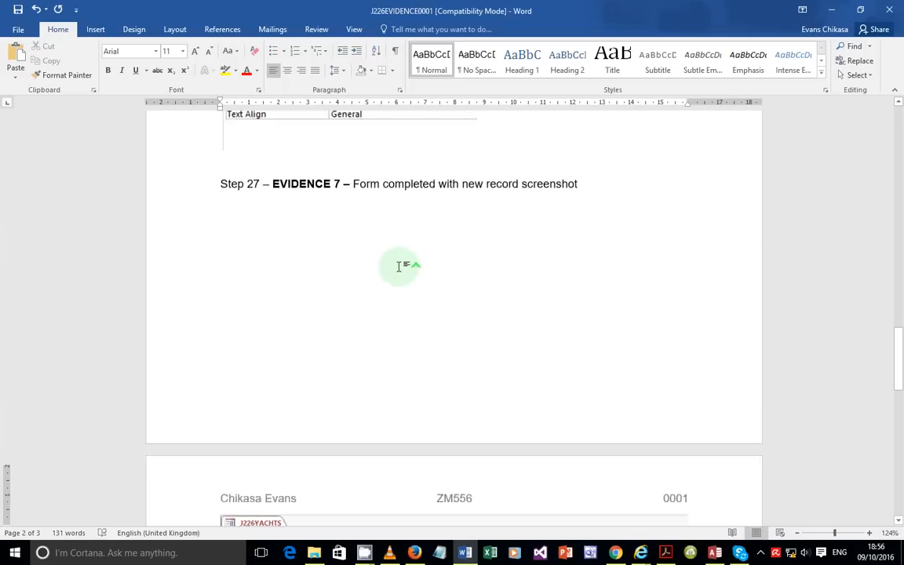
pyautogui.scroll(-7, 542, 408)
pyautogui.scroll(-1, 540, 386)
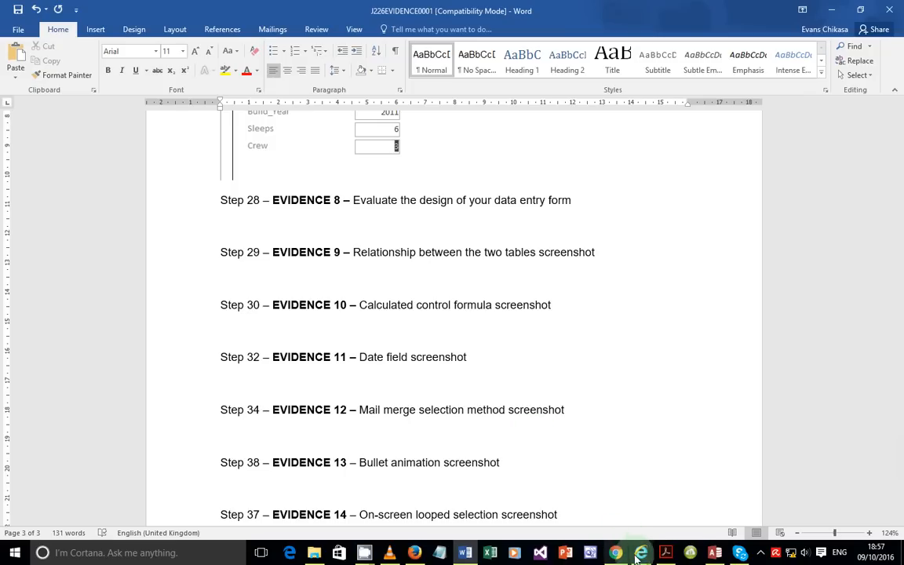
# Step: Read the Step 28 form-evaluation task for Evidence 7 and 8 in the exam PDF, then return to Word
pyautogui.click(663, 556)
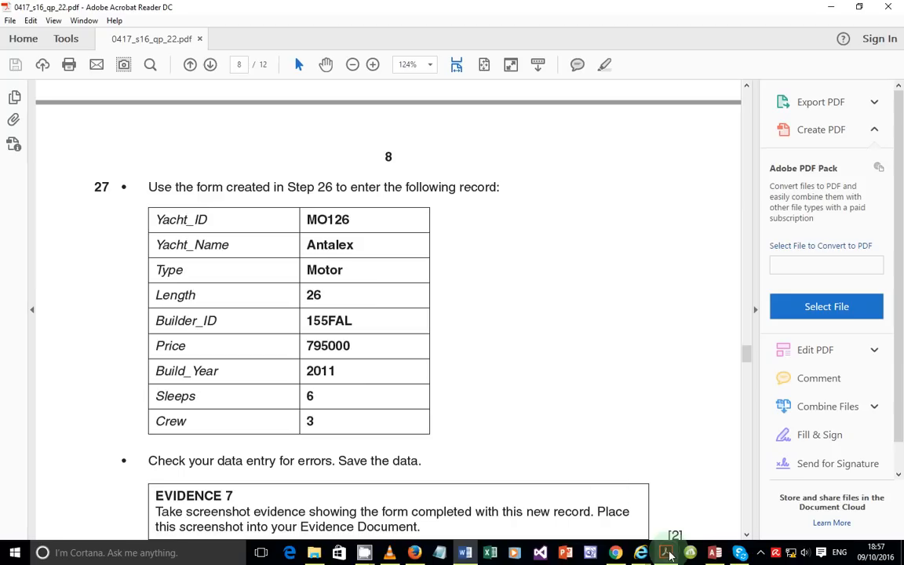
pyautogui.scroll(-3, 378, 315)
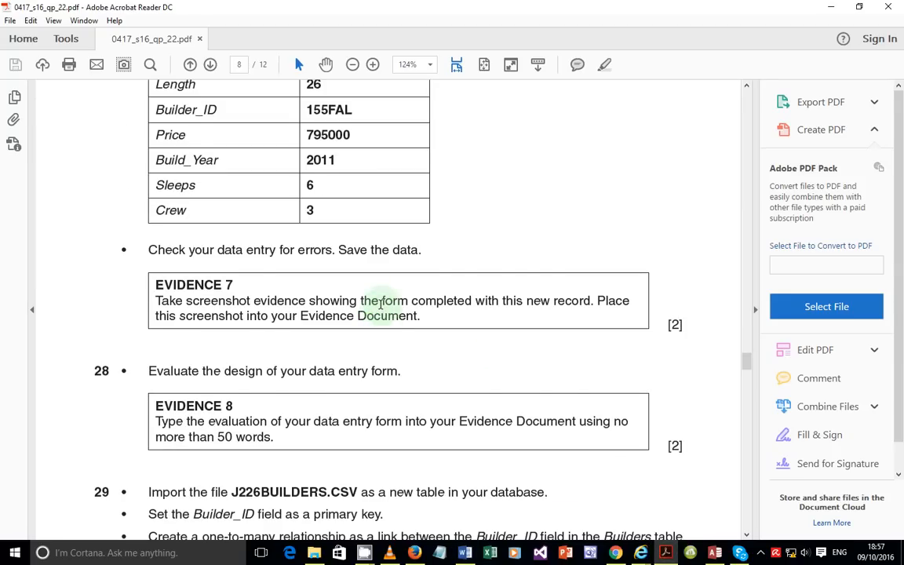
pyautogui.scroll(-1, 381, 309)
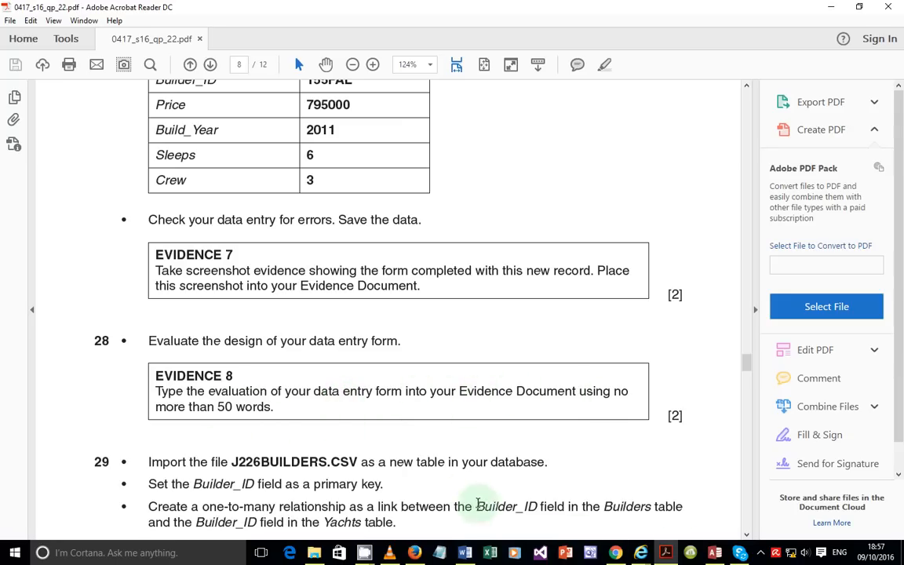
pyautogui.click(468, 554)
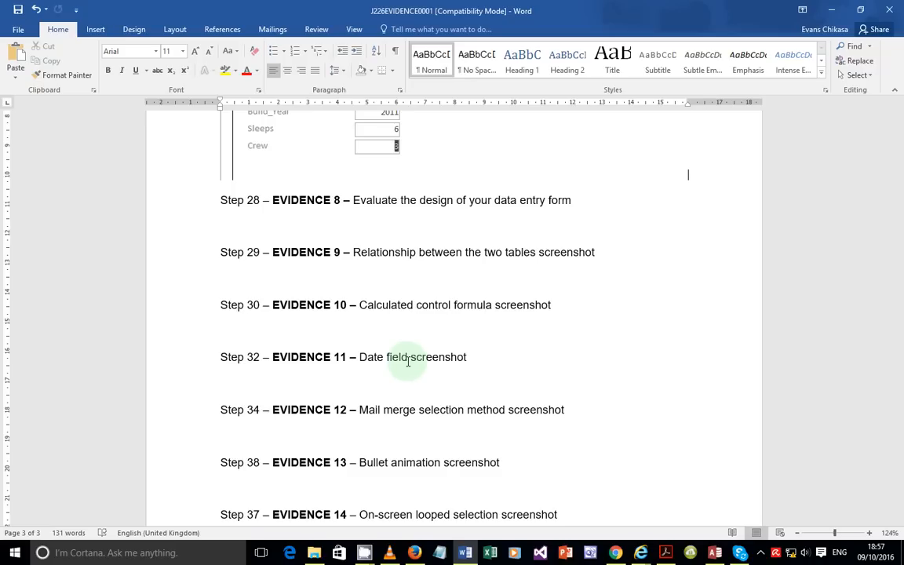
# Step: Write the first evaluation point under Step 28: 'This has no navigations'
pyautogui.scroll(5, 398, 361)
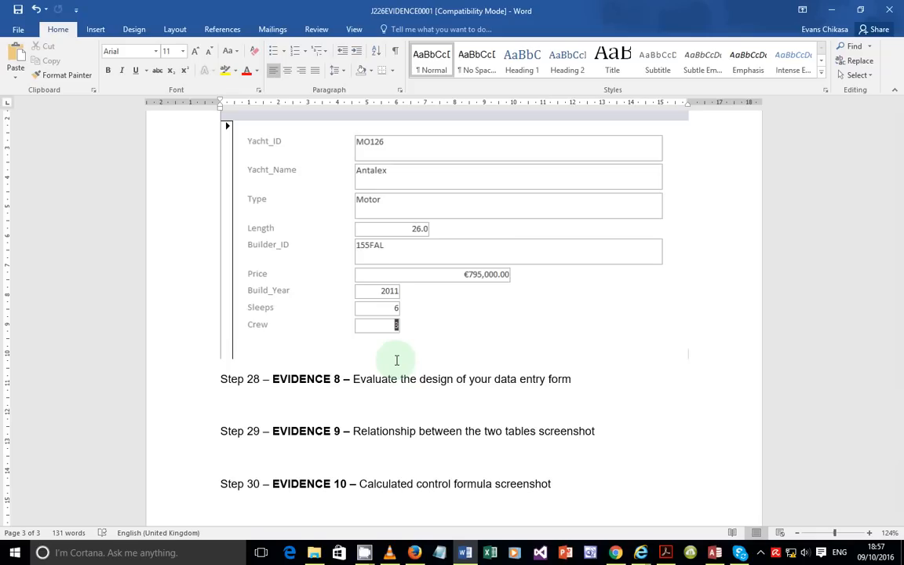
pyautogui.click(356, 405)
pyautogui.write('--')
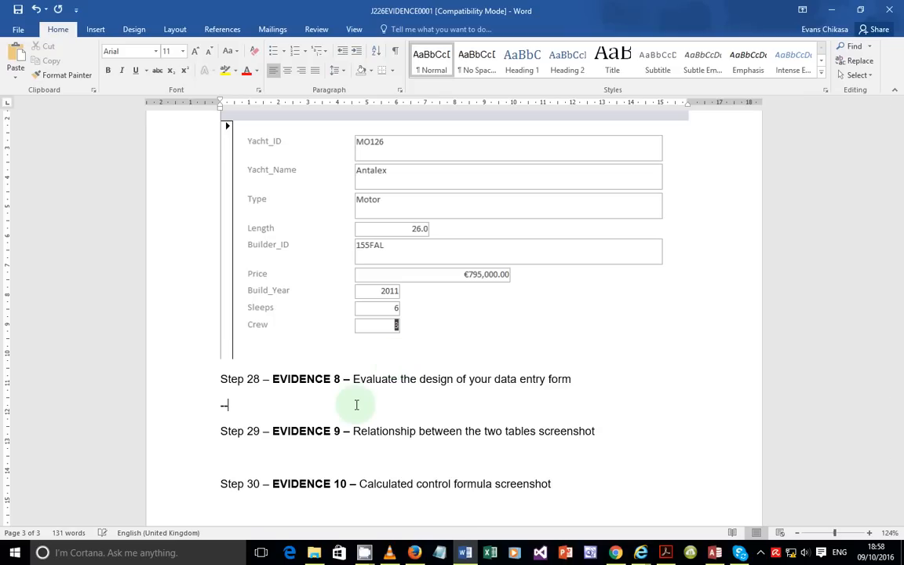
pyautogui.press('BackSpace')
pyautogui.press('BackSpace')
pyautogui.write('This has not')
pyautogui.press('BackSpace')
pyautogui.press('BackSpace')
pyautogui.write('navigations')
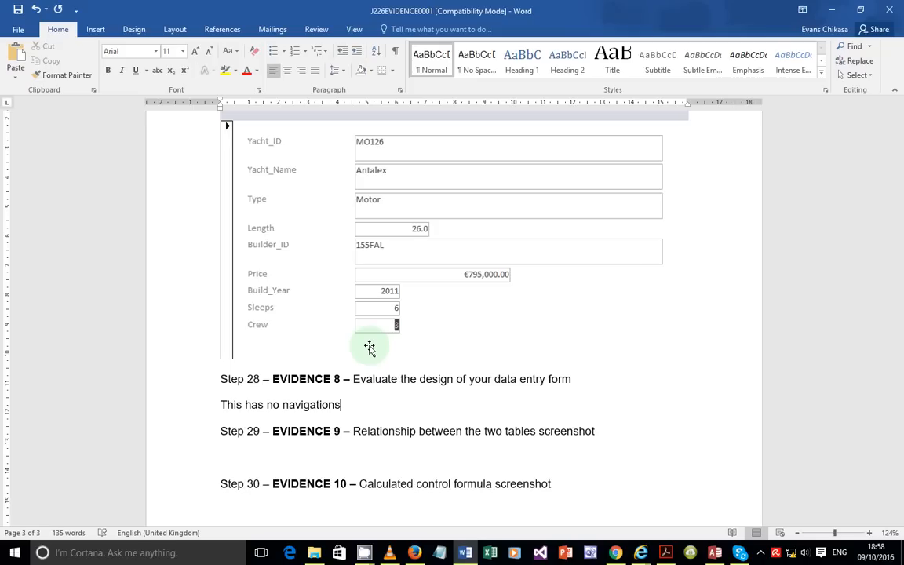
pyautogui.press('Return')
# Step: Add points saying there are no instructions on completing the form and the title is good
pyautogui.write('Has not instr')
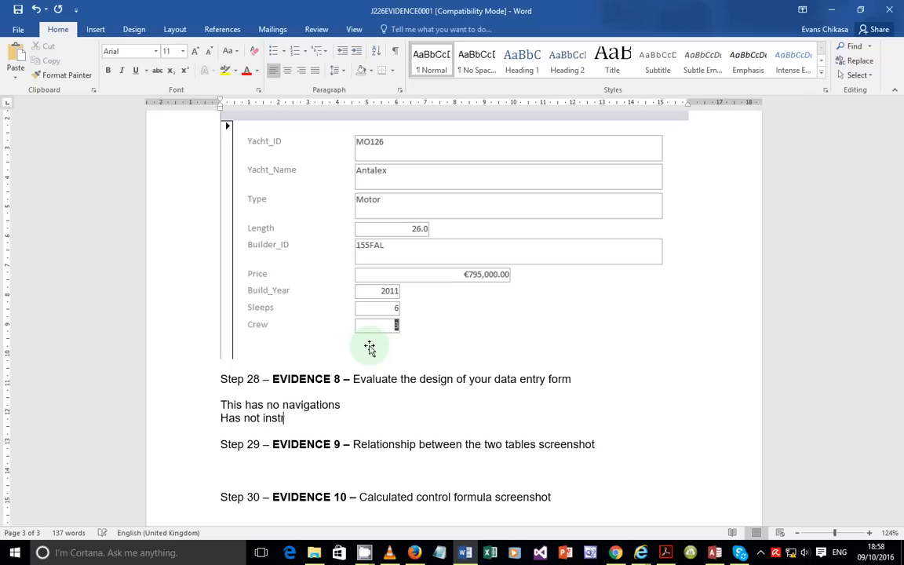
pyautogui.write('uctions on how')
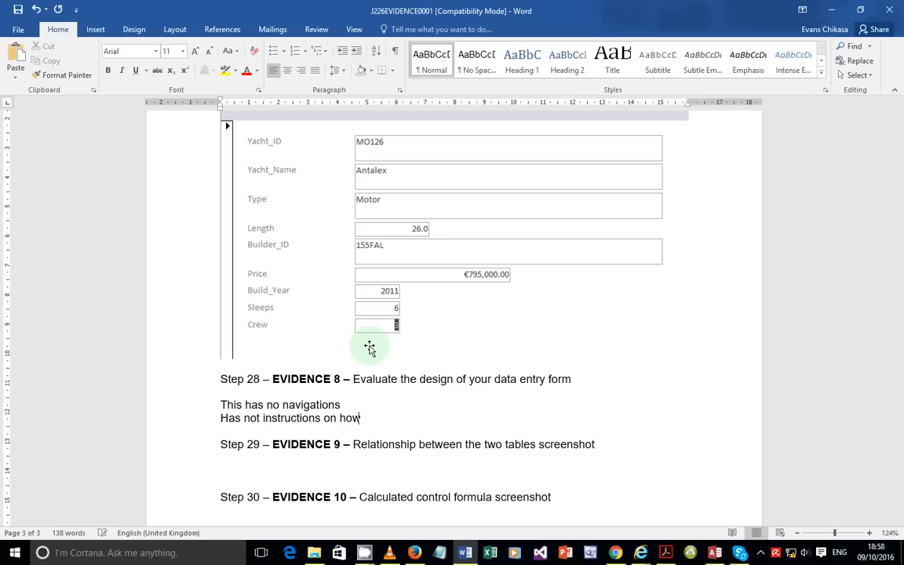
pyautogui.write(' to complete the p')
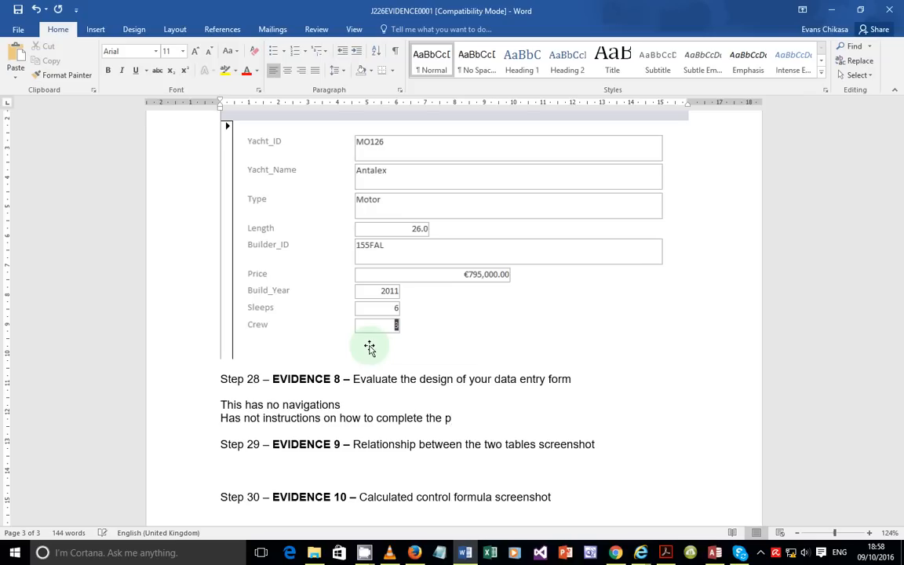
pyautogui.press('BackSpace')
pyautogui.write('form')
pyautogui.press('Return')
pyautogui.write('title is good')
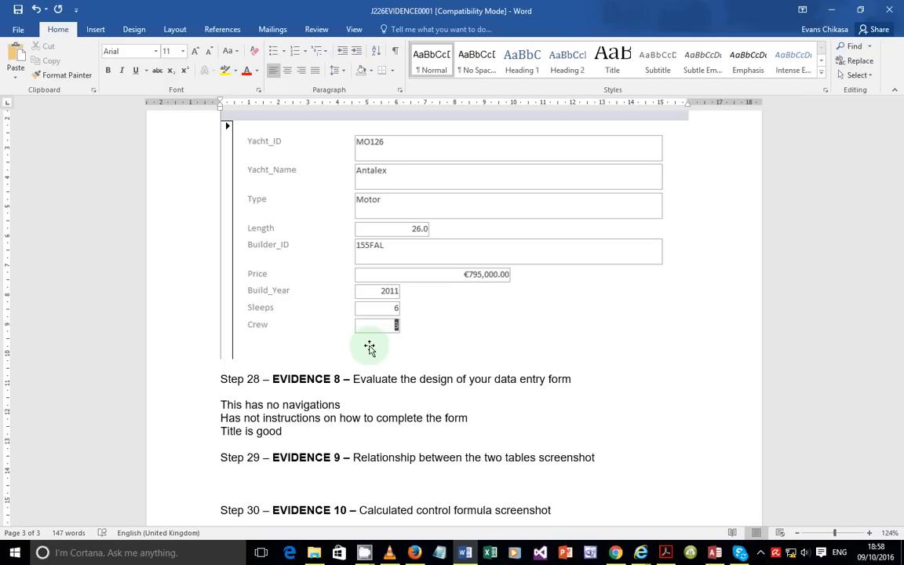
pyautogui.press('Return')
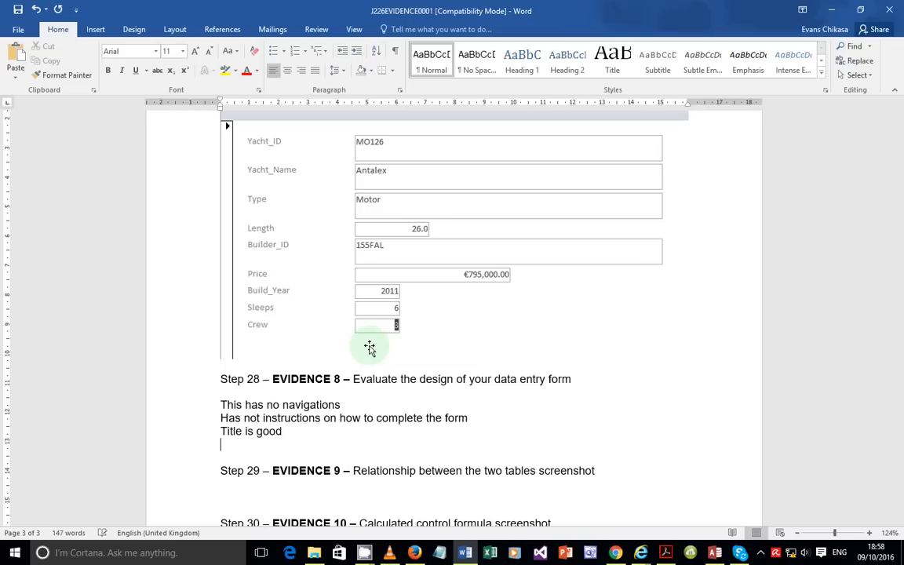
# Step: Add the final points 'Consistent layout' and 'Use Descriptive labels'
pyautogui.write('Consistent laoyour')
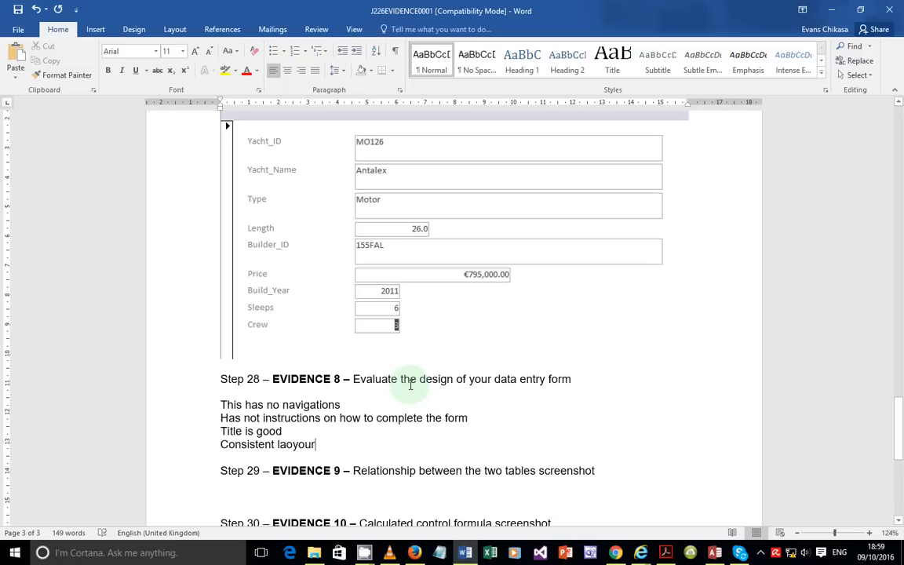
pyautogui.press('BackSpace')
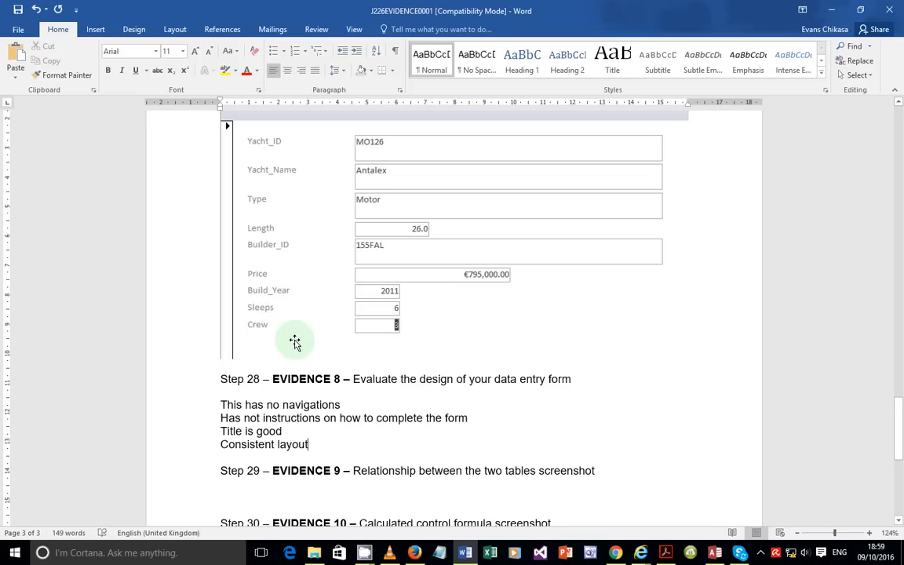
pyautogui.press('Return')
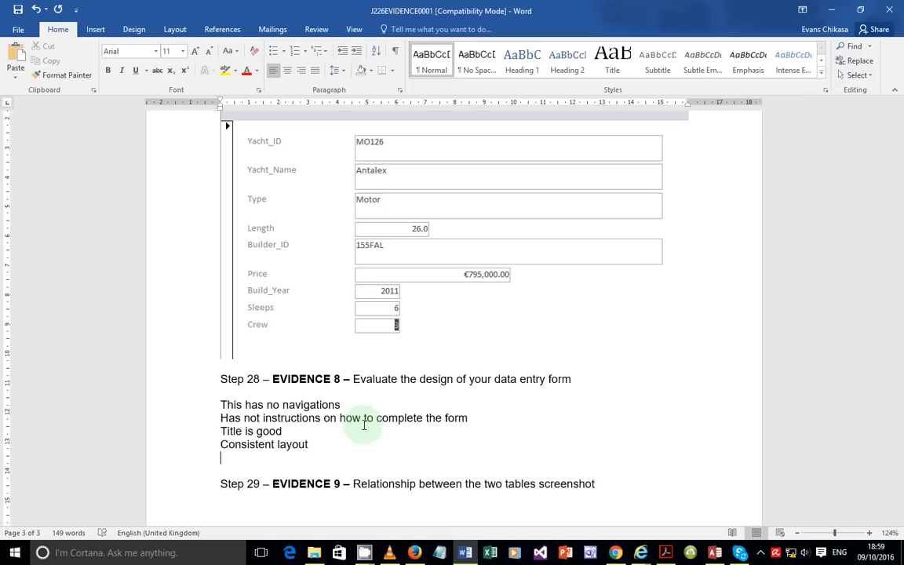
pyautogui.write('descriptive ')
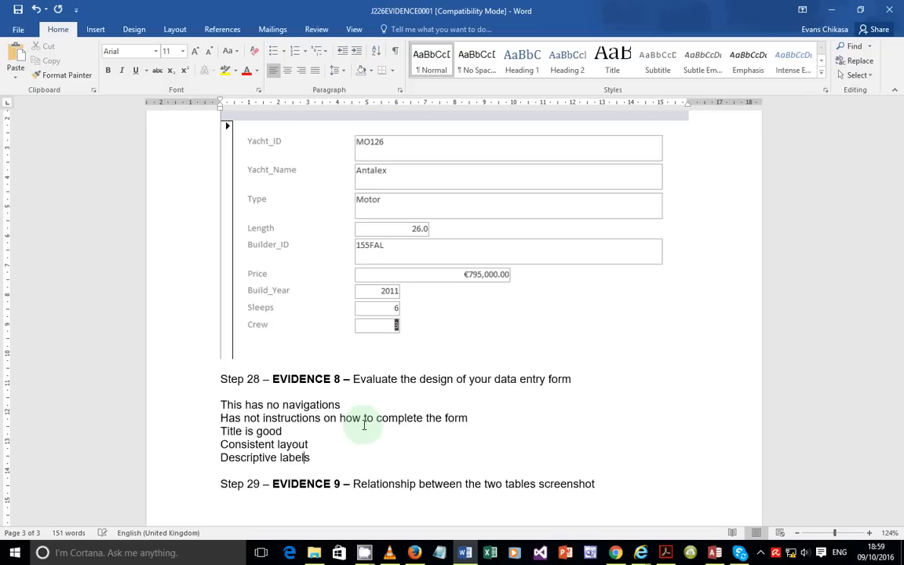
pyautogui.write('use')
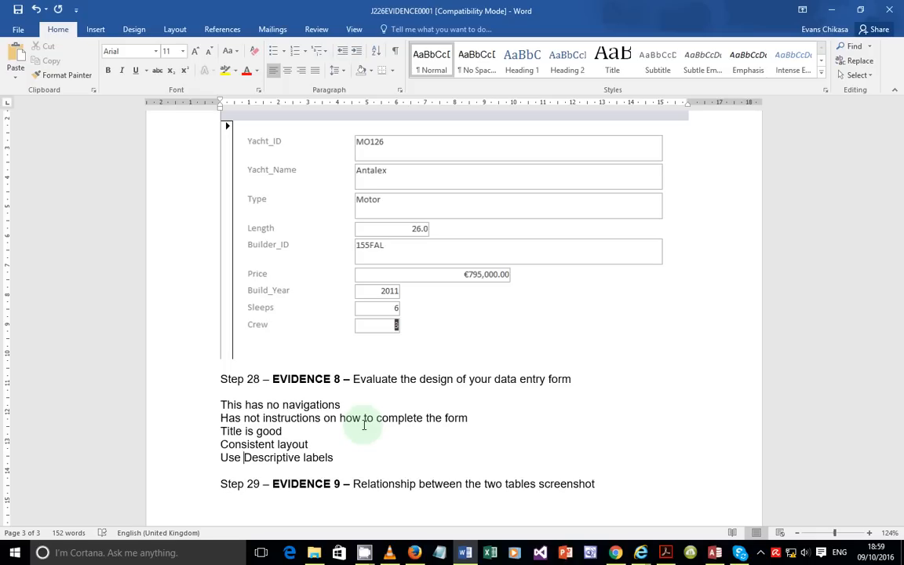
pyautogui.scroll(1, 422, 289)
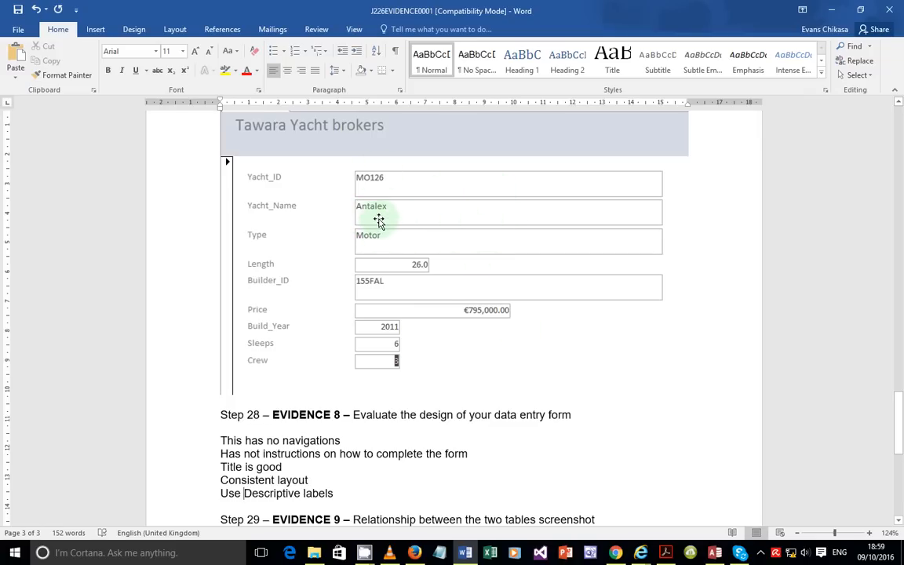
pyautogui.scroll(-3, 489, 372)
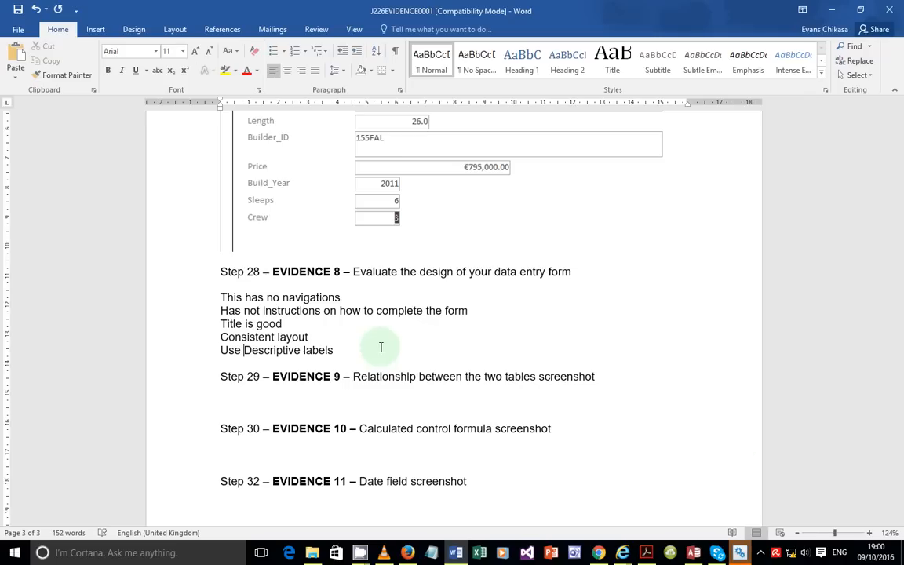
# Step: Stop and minimise the Registry Mechanic scan, then bring the exam paper PDF back to the front
pyautogui.click(747, 558)
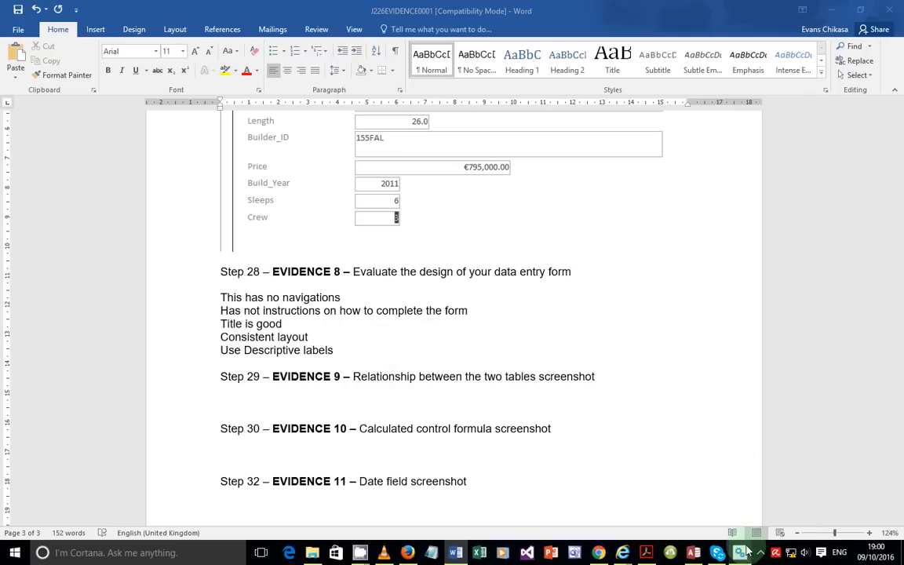
pyautogui.click(651, 221)
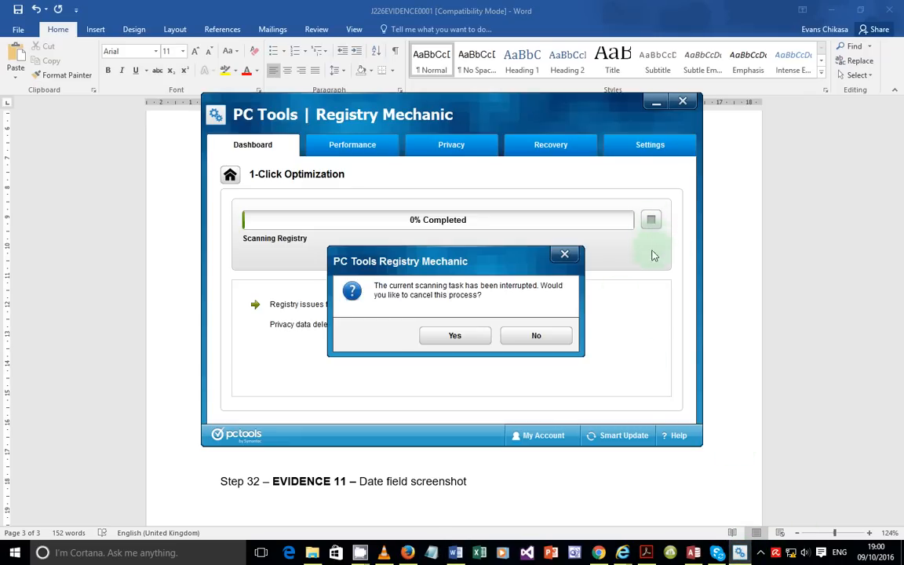
pyautogui.click(472, 336)
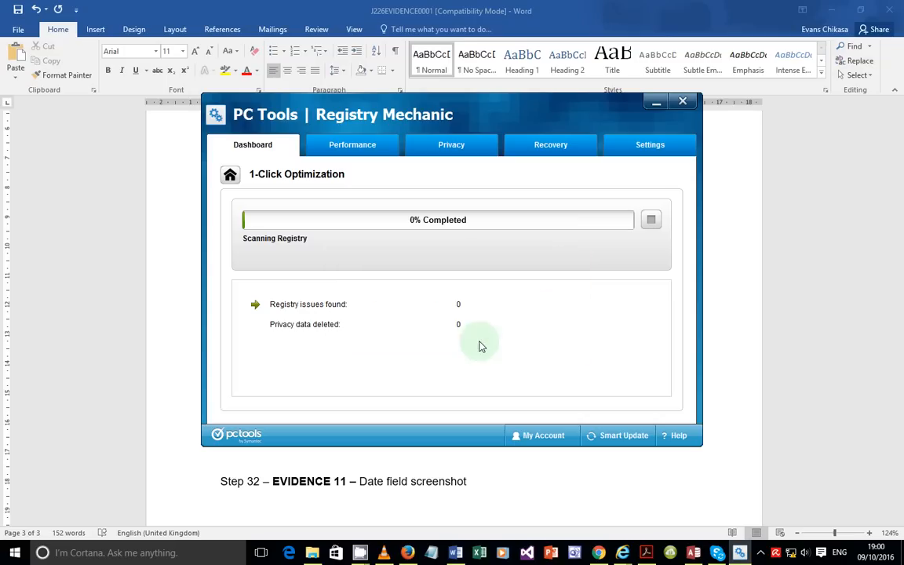
pyautogui.click(650, 109)
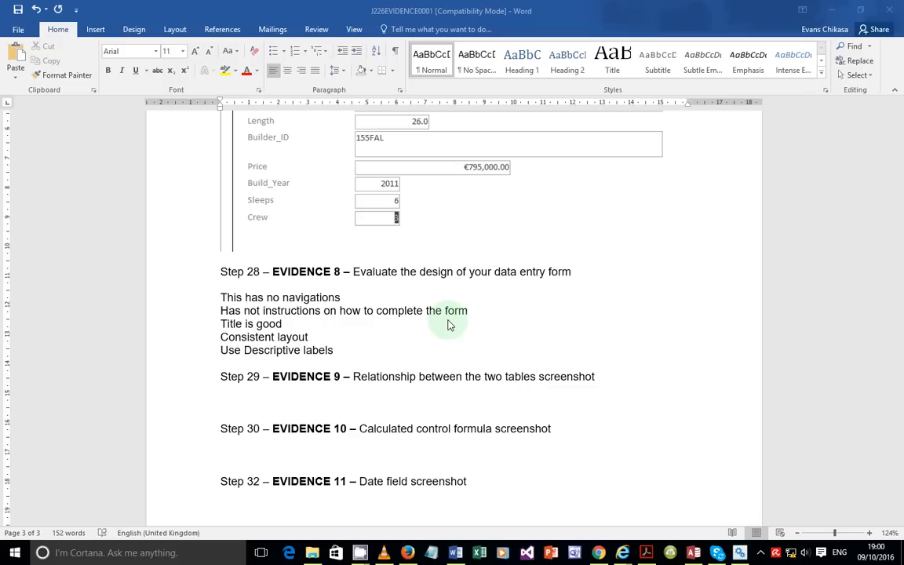
pyautogui.scroll(-3, 449, 323)
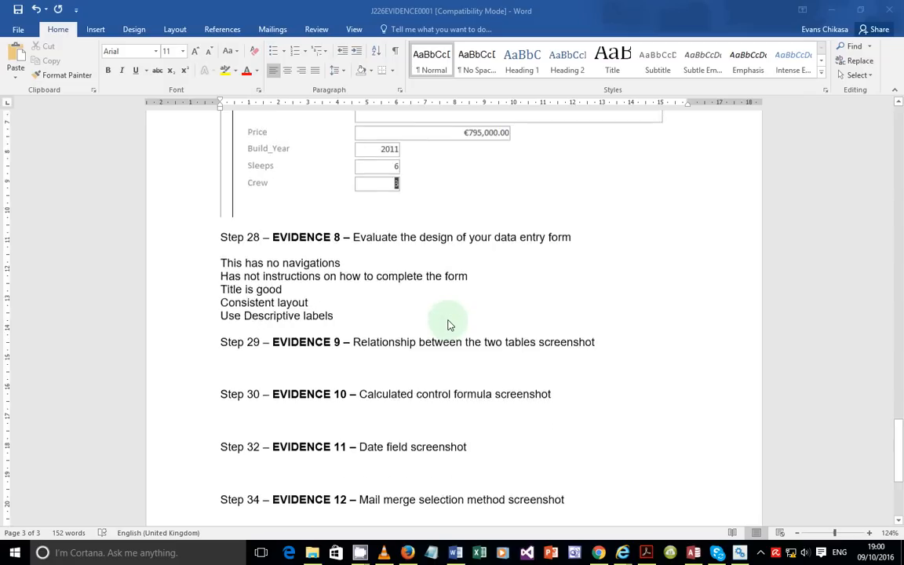
pyautogui.click(646, 553)
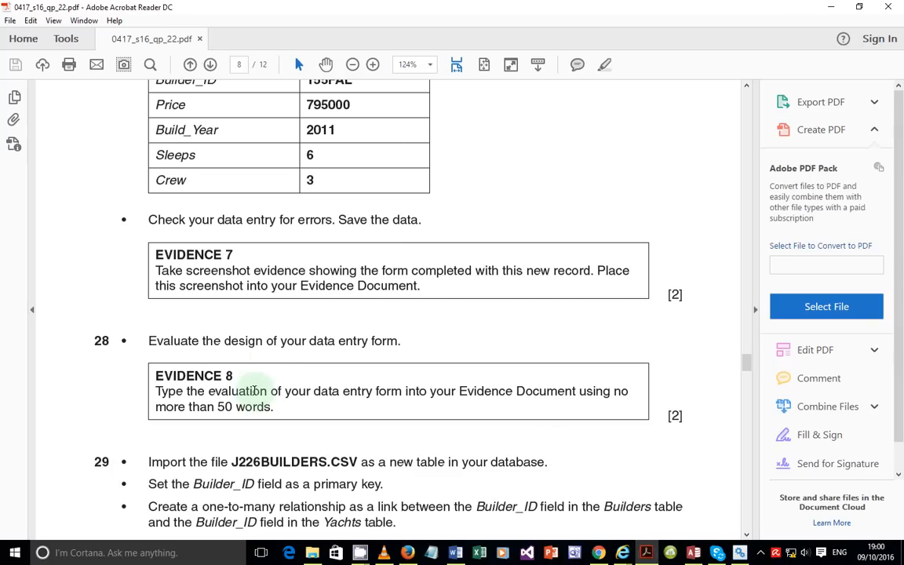
# Step: Read question 29's J226BUILDERS.CSV import and Builders–Yachts relationship instructions, then bring Access forward
pyautogui.scroll(-3, 283, 383)
pyautogui.scroll(-3, 269, 321)
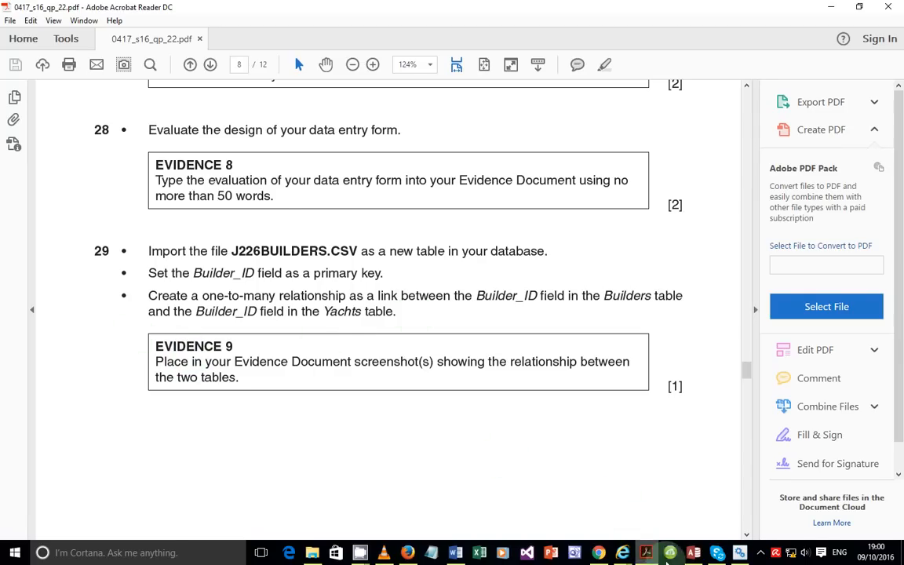
pyautogui.click(693, 553)
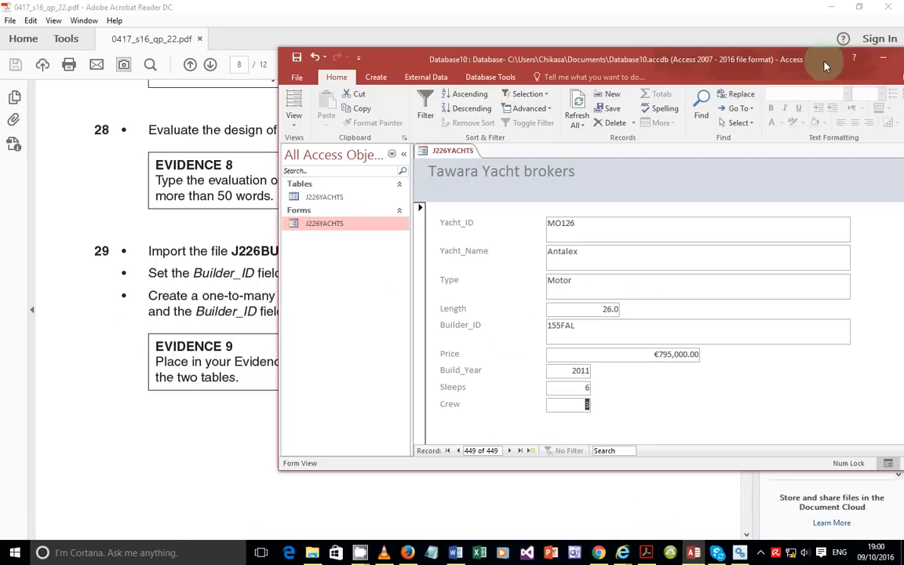
# Step: Close the J226YACHTS form and choose J226BUILDERS.csv from the SF folder as a text-file import into a new table
pyautogui.doubleClick(746, 57)
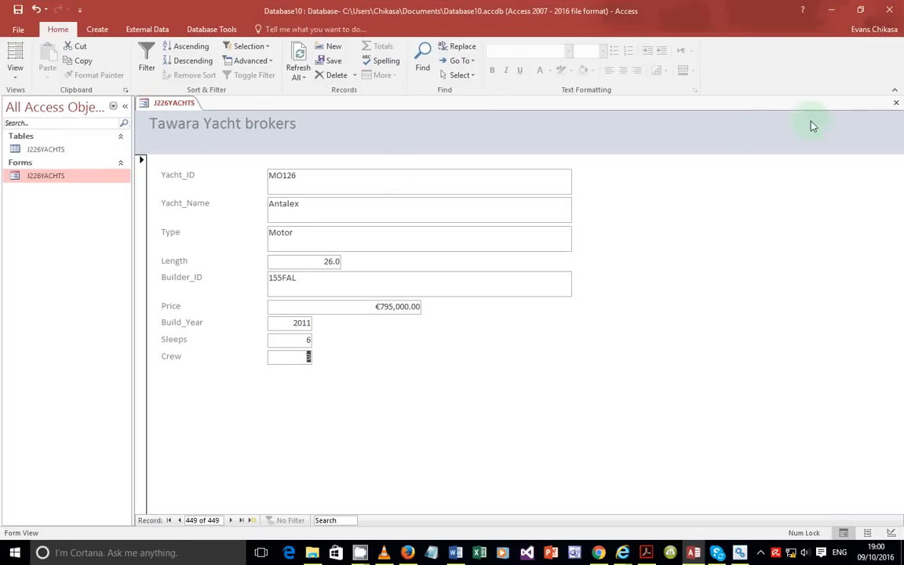
pyautogui.click(898, 106)
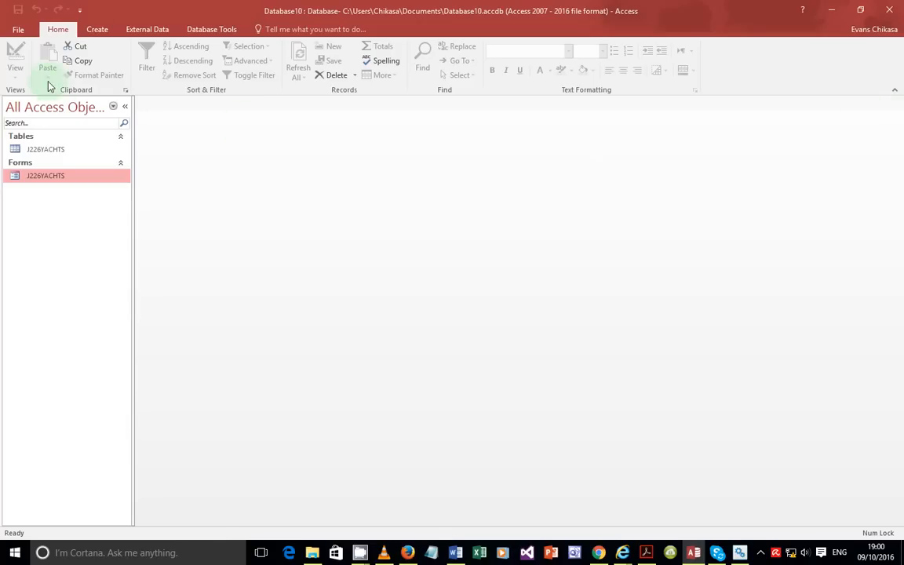
pyautogui.click(140, 36)
pyautogui.click(183, 47)
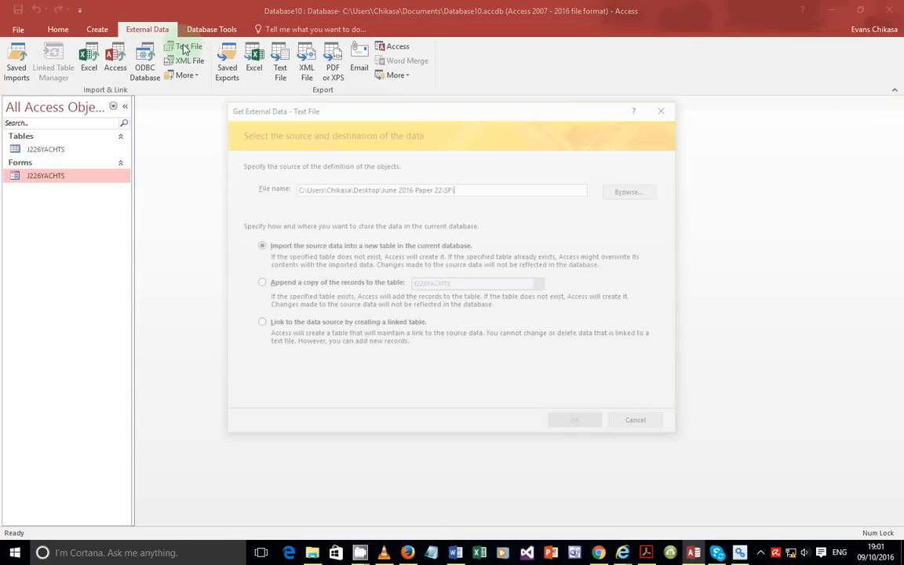
pyautogui.click(634, 190)
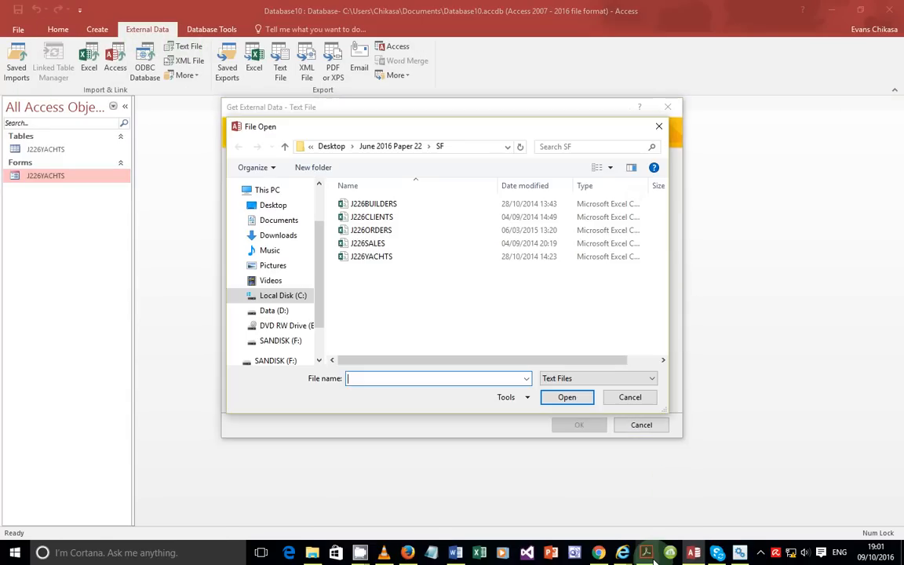
pyautogui.moveTo(652, 559)
pyautogui.moveTo(631, 504)
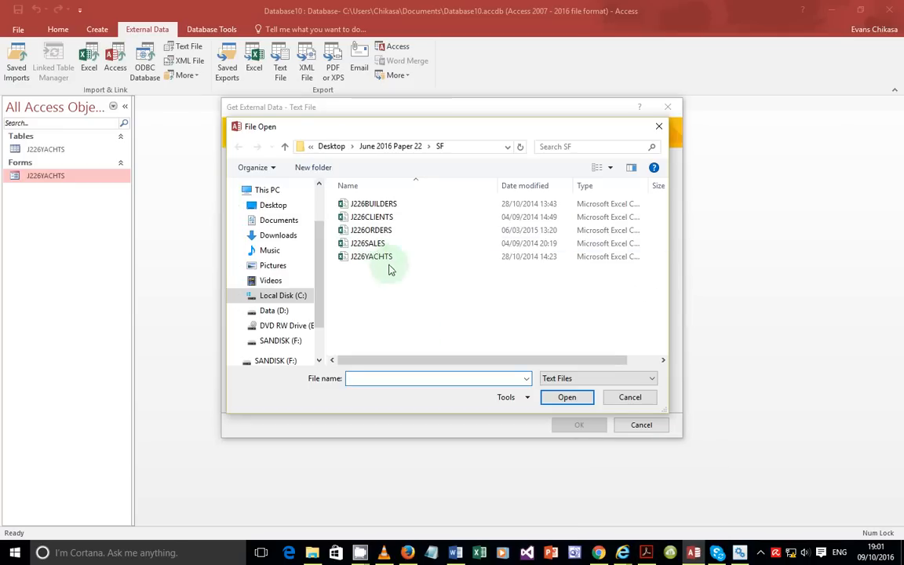
pyautogui.doubleClick(384, 206)
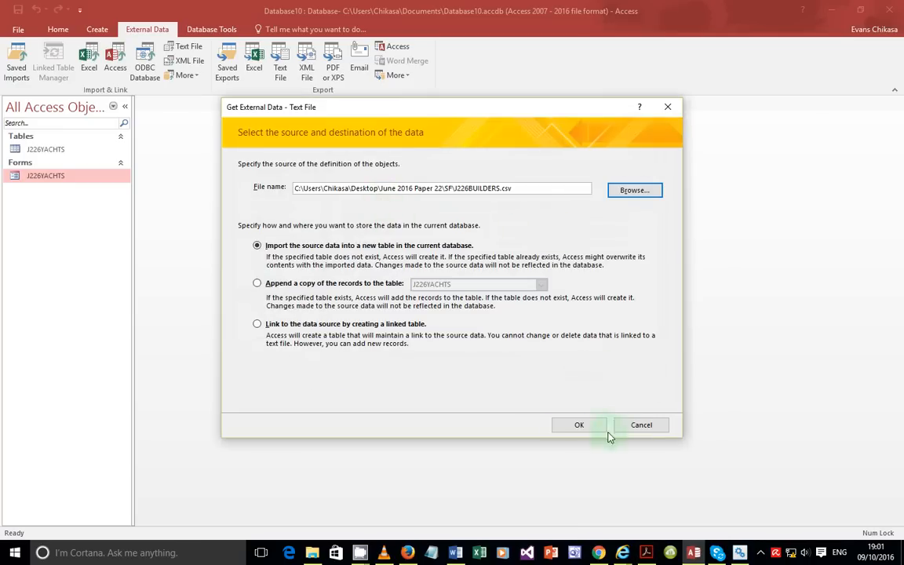
# Step: Import the file as delimited text with the first row as field names, reviewing the Builder_Name and Address fields
pyautogui.click(579, 425)
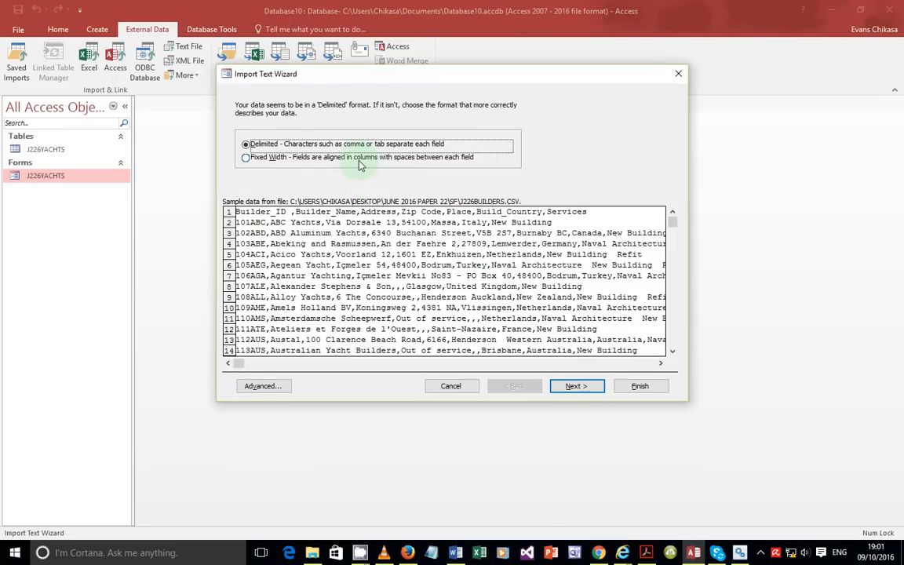
pyautogui.click(559, 384)
pyautogui.click(240, 167)
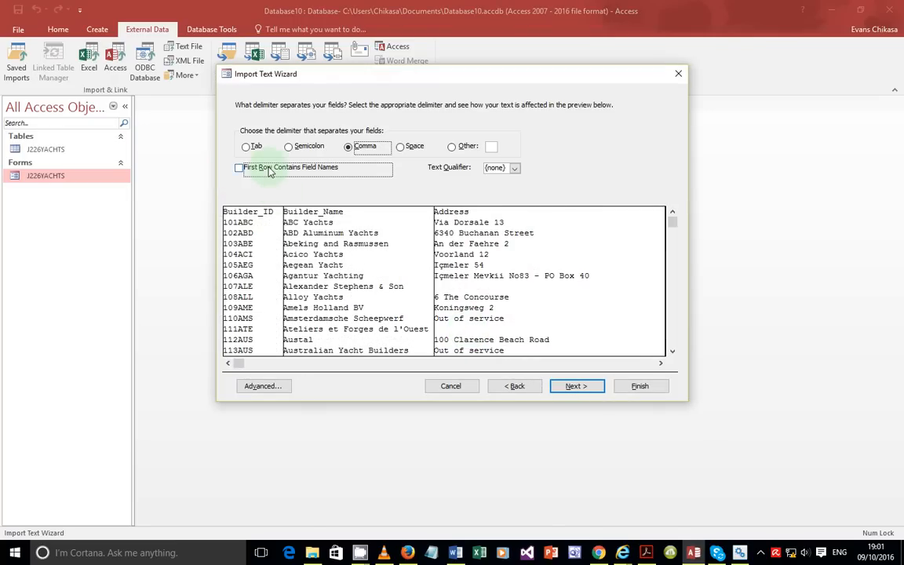
pyautogui.click(570, 388)
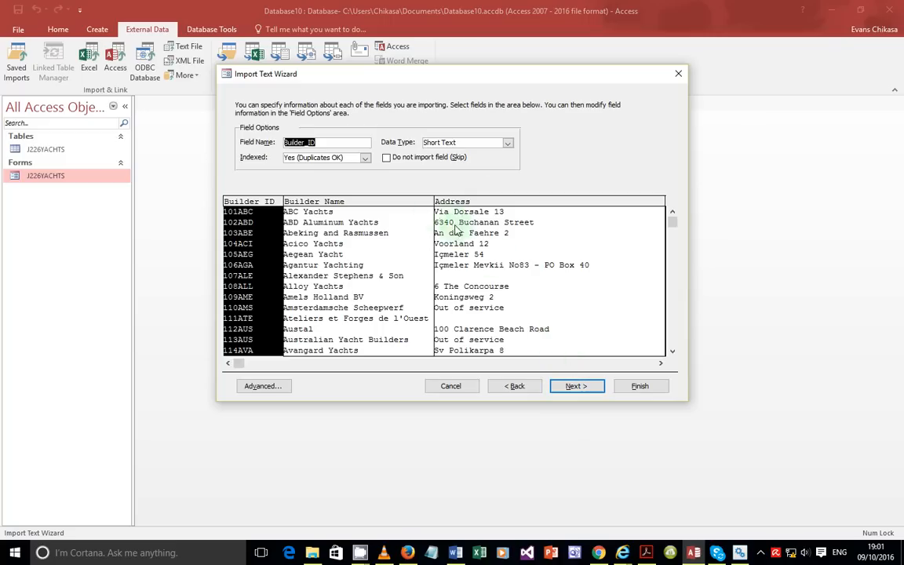
pyautogui.click(328, 229)
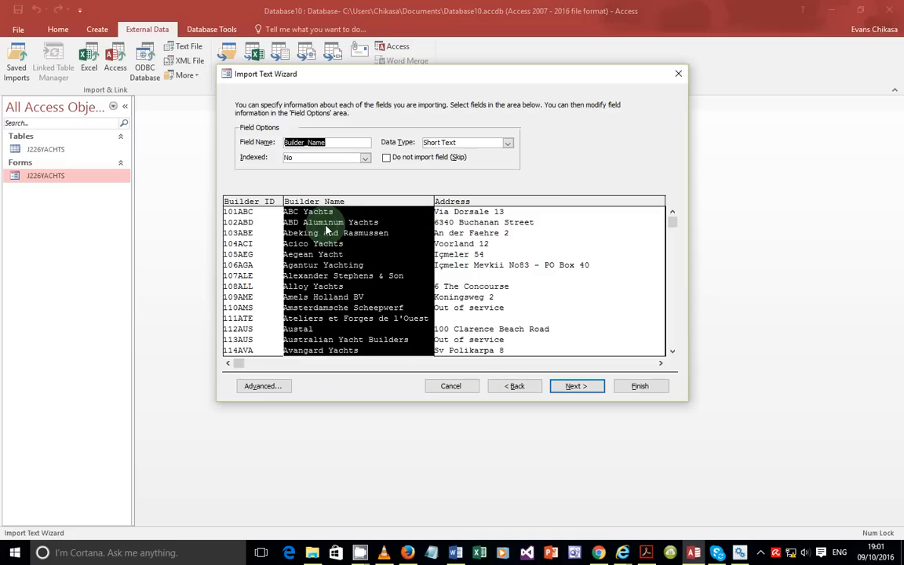
pyautogui.click(483, 239)
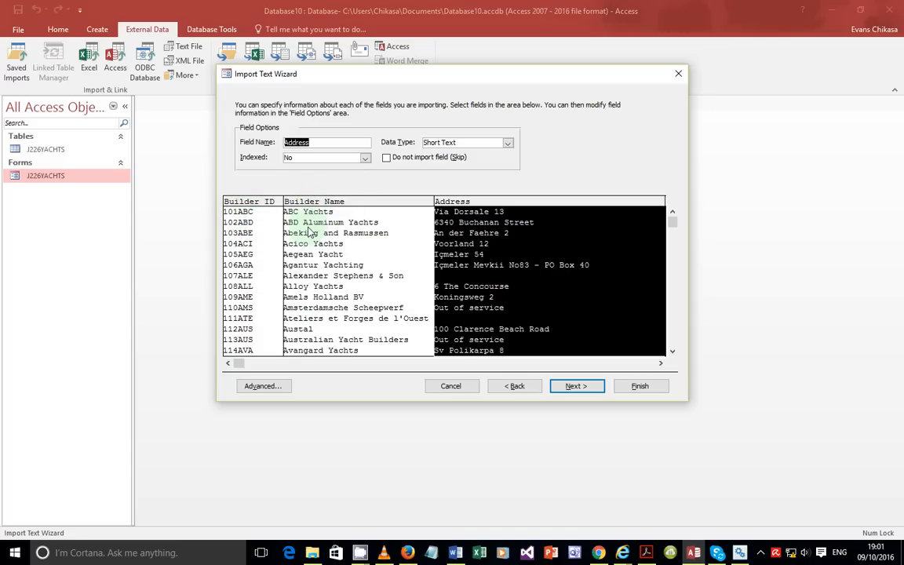
pyautogui.click(577, 386)
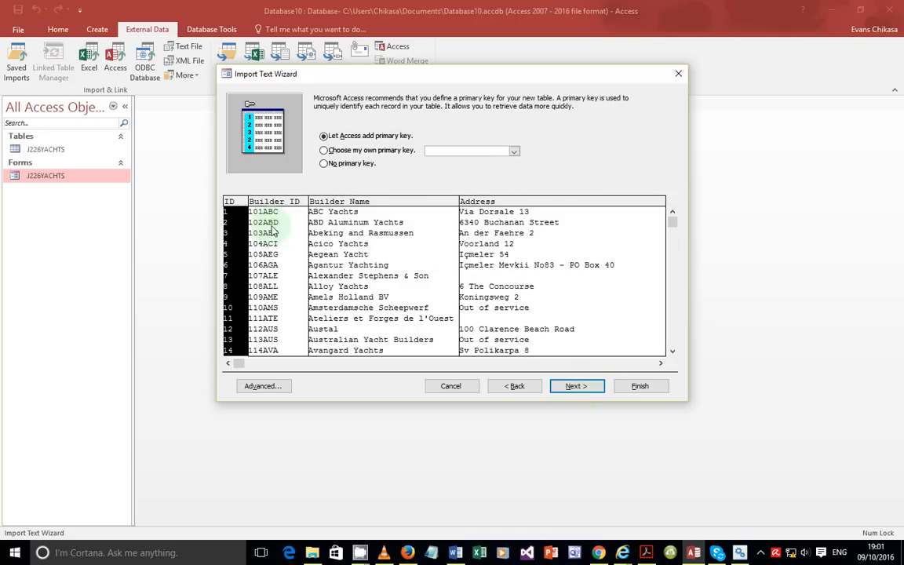
# Step: Set Builder_ID as the primary key, finish importing table J226BUILDERS, and switch to the exam PDF
pyautogui.click(384, 150)
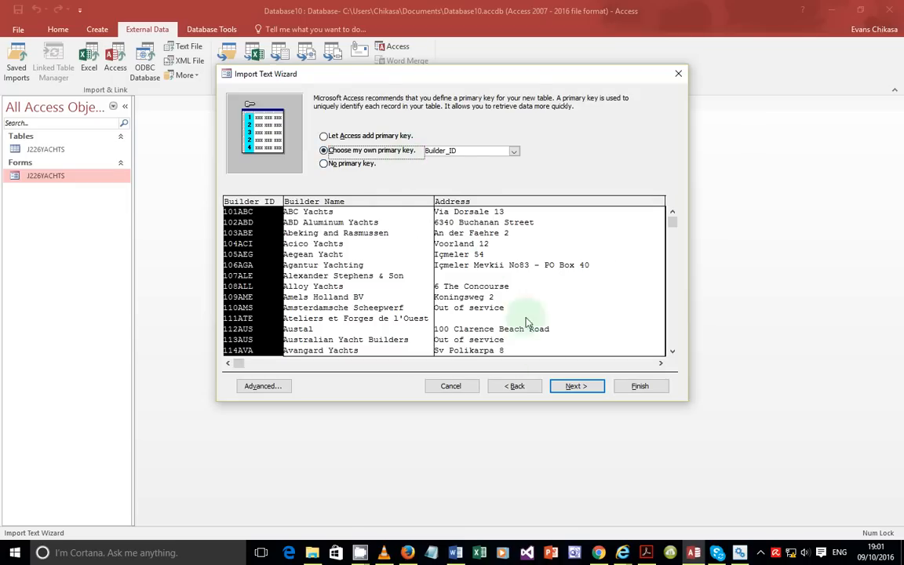
pyautogui.click(572, 389)
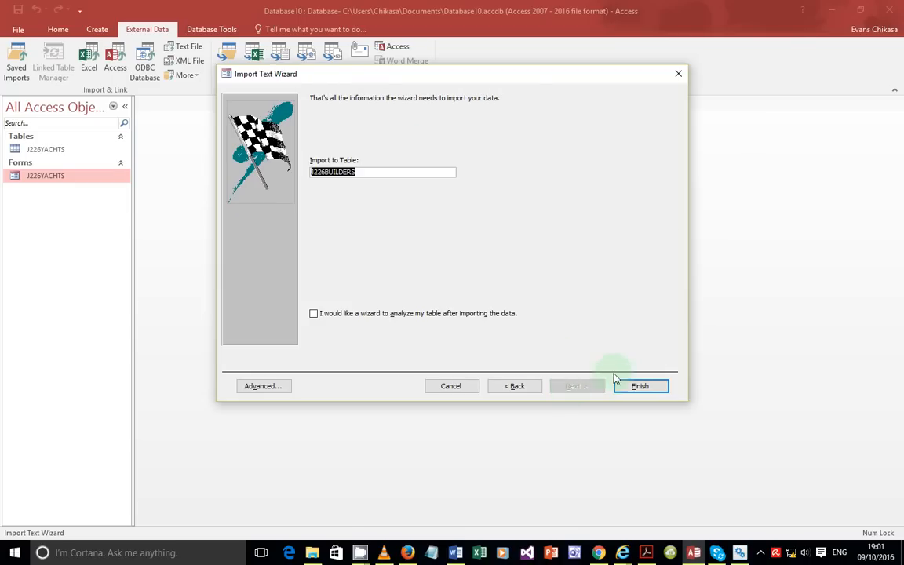
pyautogui.click(636, 387)
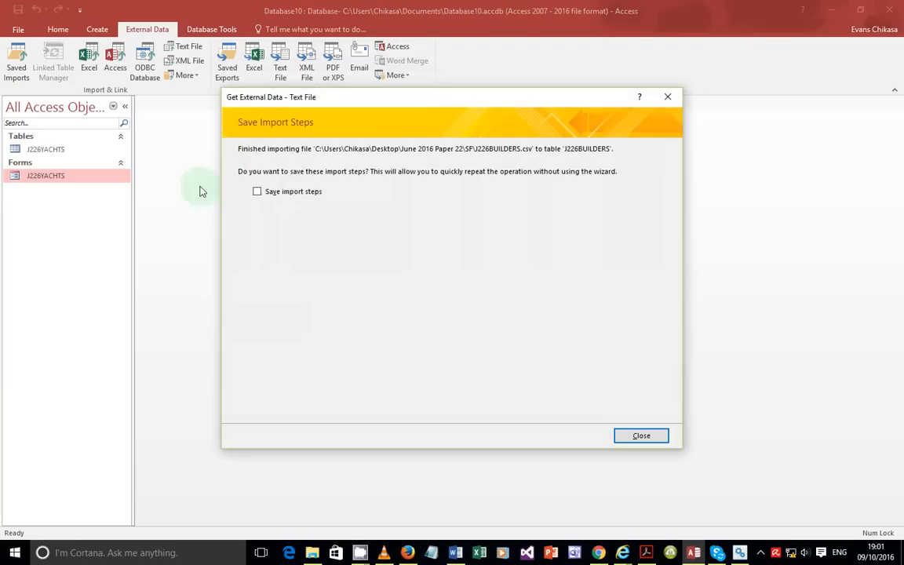
pyautogui.click(642, 436)
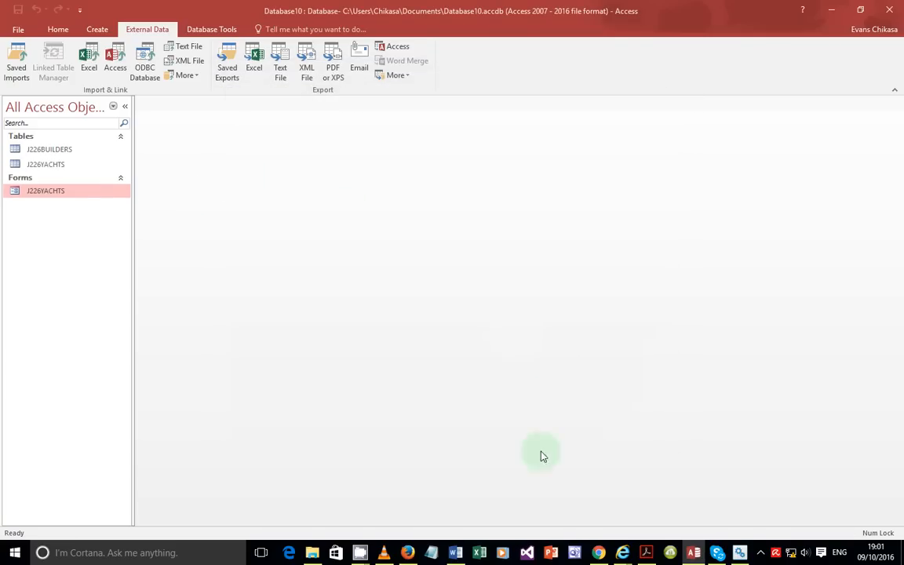
pyautogui.click(645, 552)
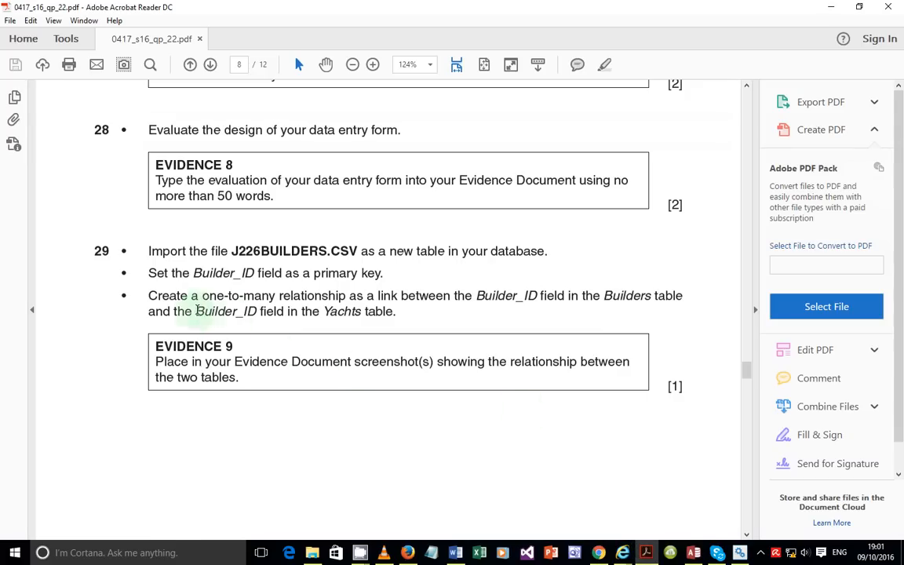
# Step: Select question 29's instruction to create a one-to-many relationship on Builder_ID
pyautogui.moveTo(150, 295); pyautogui.dragTo(409, 318)
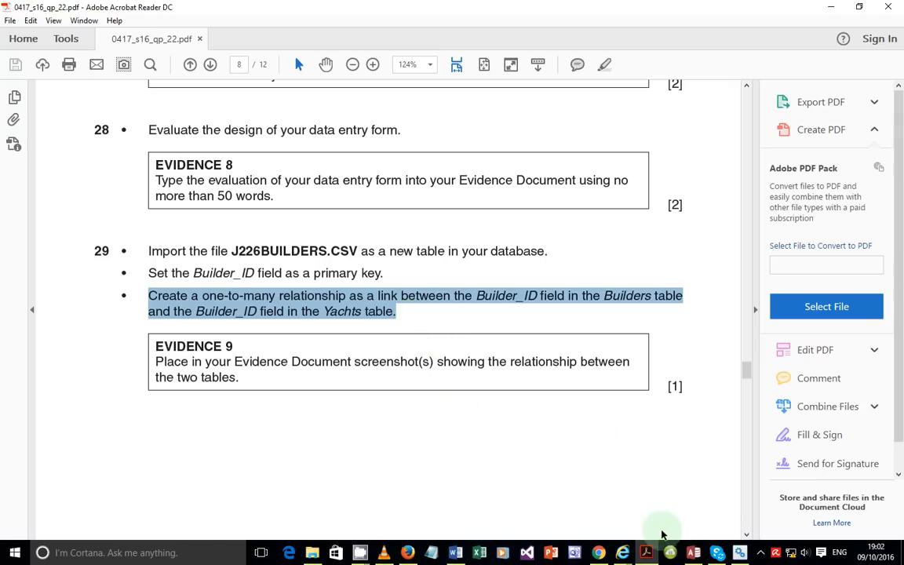
# Step: Add the J226BUILDERS and J226YACHTS tables to the Relationships window
pyautogui.click(694, 553)
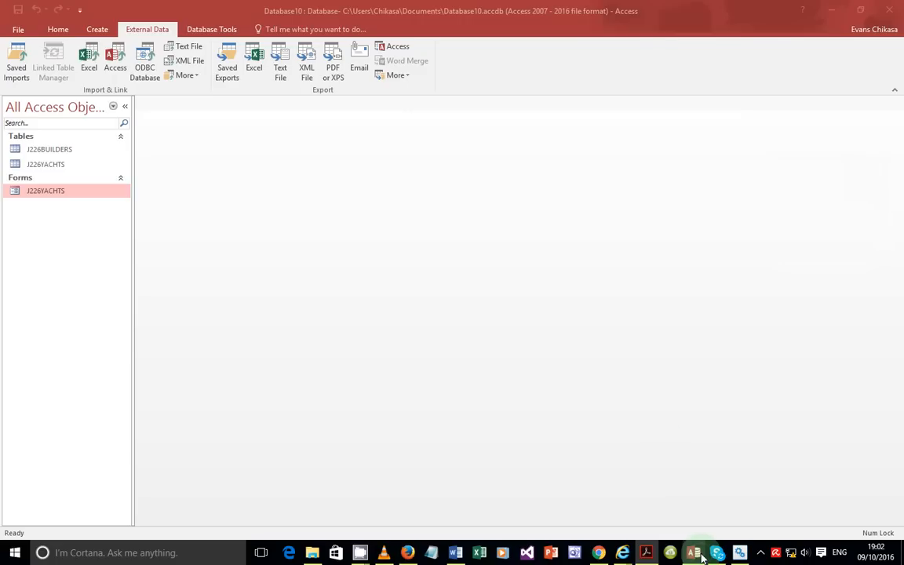
pyautogui.click(230, 31)
pyautogui.click(149, 68)
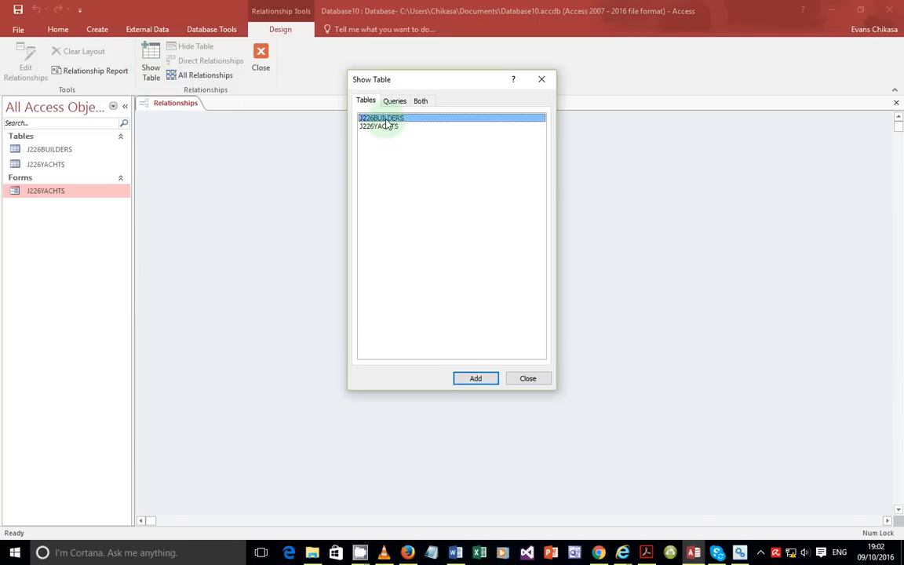
pyautogui.doubleClick(385, 119)
pyautogui.doubleClick(389, 128)
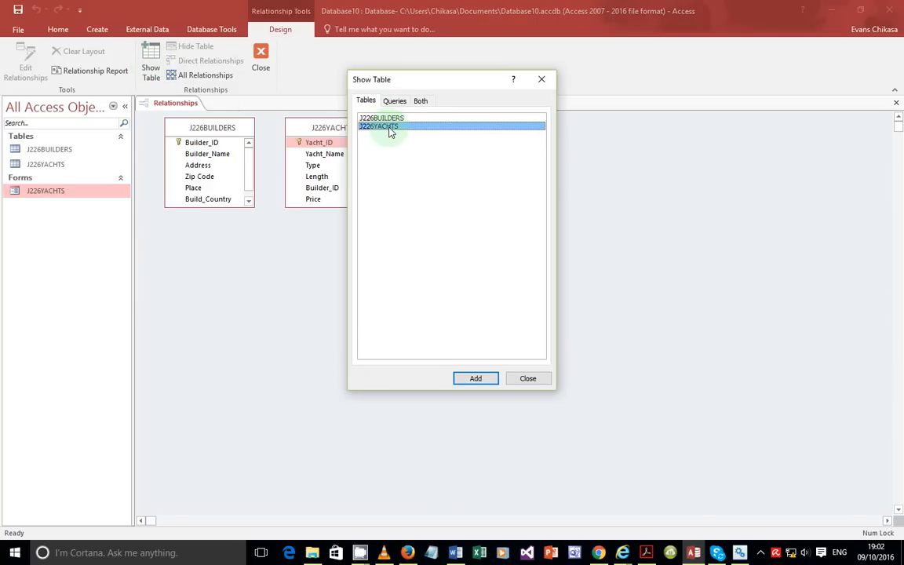
pyautogui.click(527, 380)
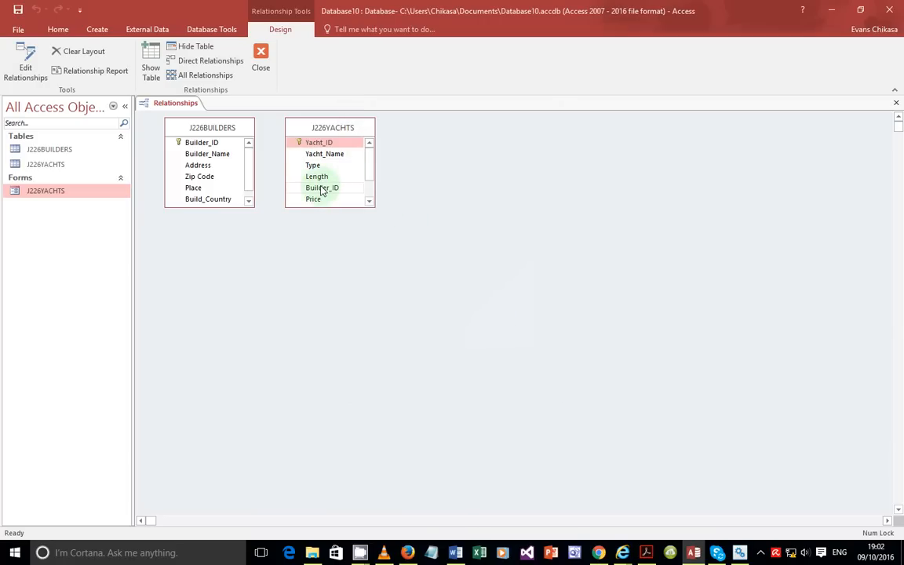
# Step: Link Builder_ID between the two tables with referential integrity enforced and create the relationship
pyautogui.moveTo(322, 191)
pyautogui.mouseDown()
pyautogui.moveTo(218, 146)
pyautogui.moveTo(323, 193)
pyautogui.mouseUp()
pyautogui.click(395, 223)
pyautogui.click(535, 158)
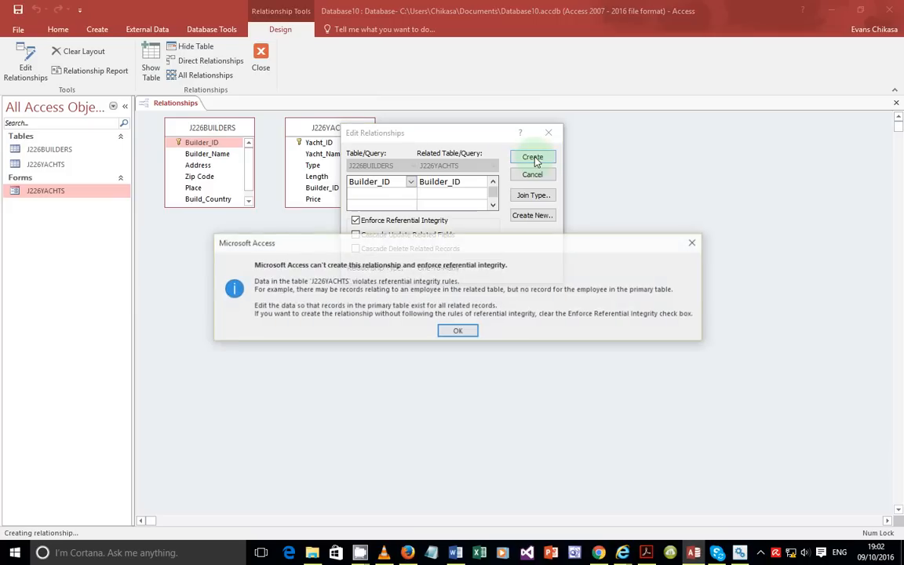
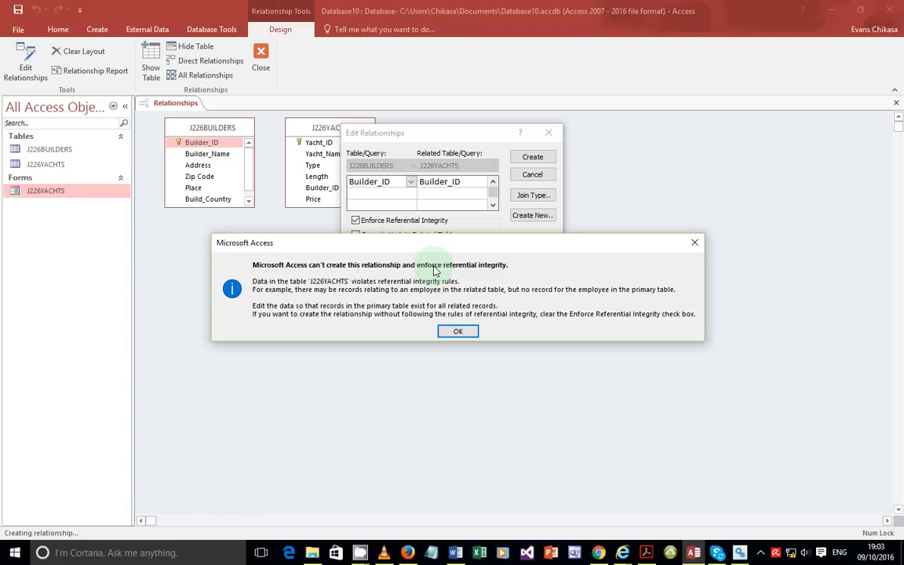
# Step: Redo the Builder_ID link between J226YACHTS and J226BUILDERS with referential integrity enforced
pyautogui.click(694, 242)
pyautogui.click(540, 175)
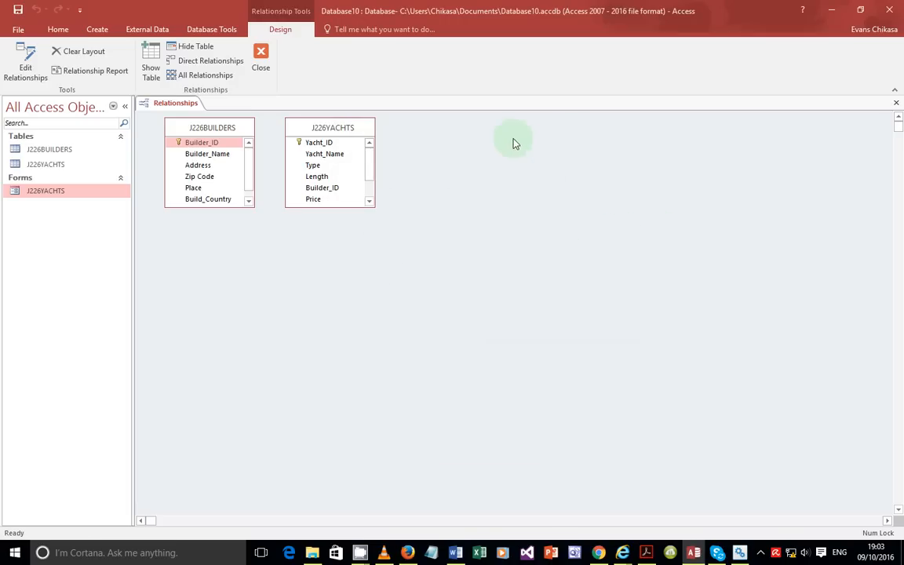
pyautogui.moveTo(310, 190); pyautogui.dragTo(212, 145)
pyautogui.click(409, 221)
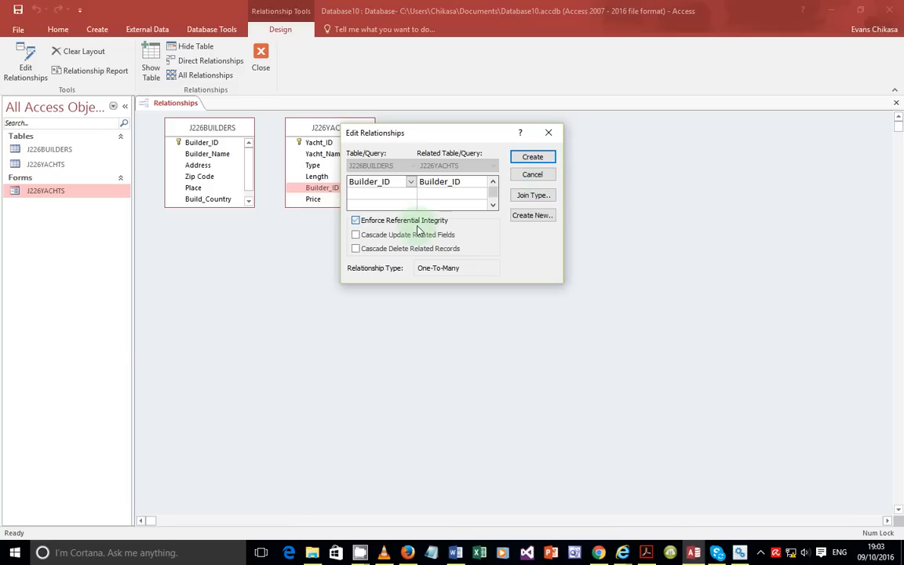
pyautogui.click(522, 157)
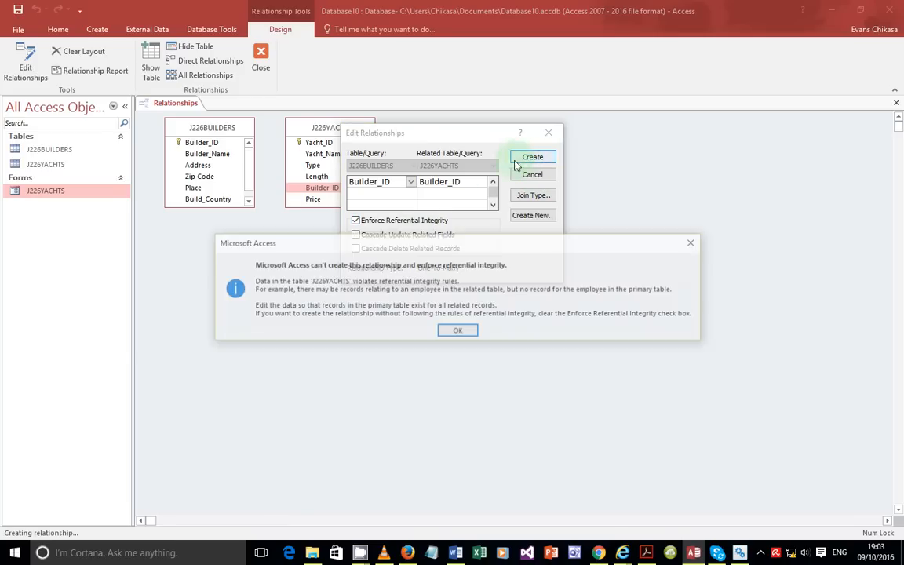
# Step: After the integrity error, untick Enforce Referential Integrity and create the one-to-many relationship
pyautogui.click(460, 333)
pyautogui.click(398, 226)
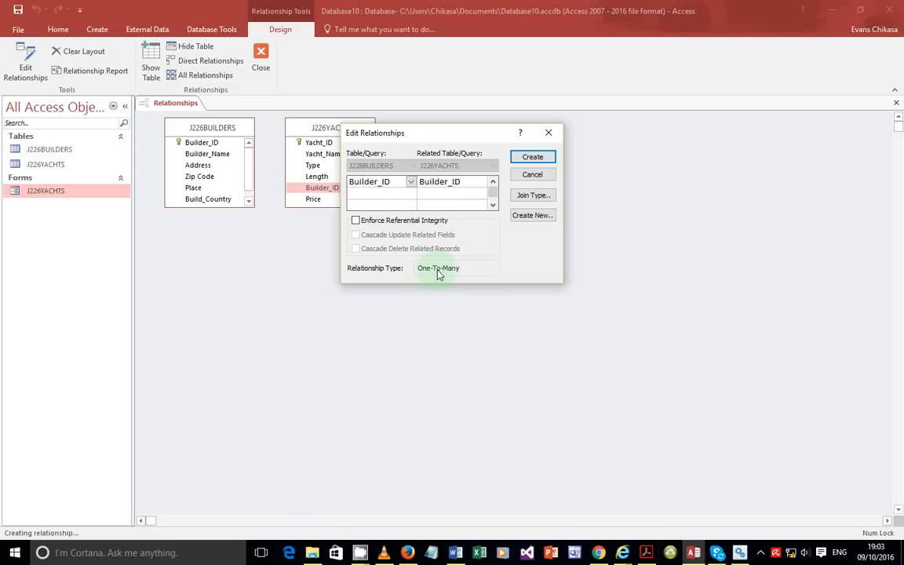
pyautogui.click(647, 553)
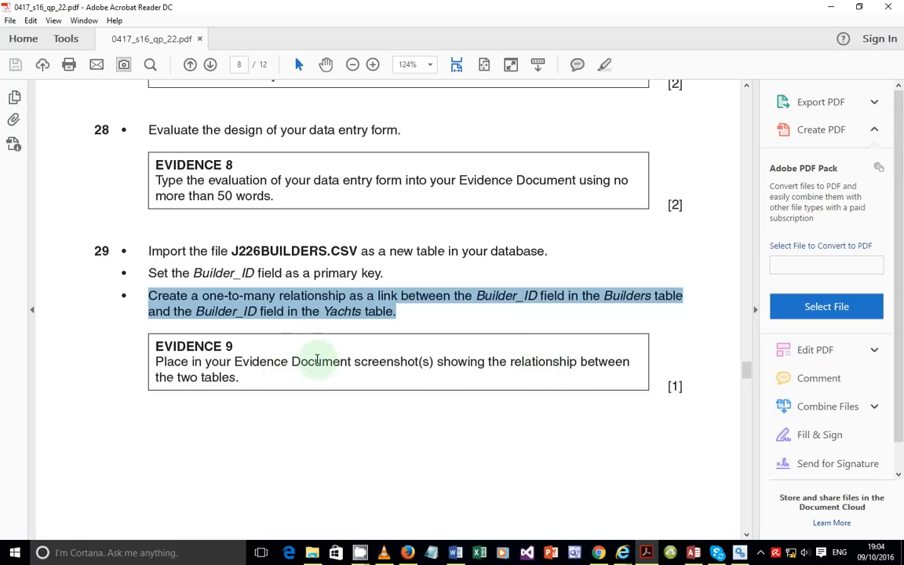
pyautogui.click(694, 553)
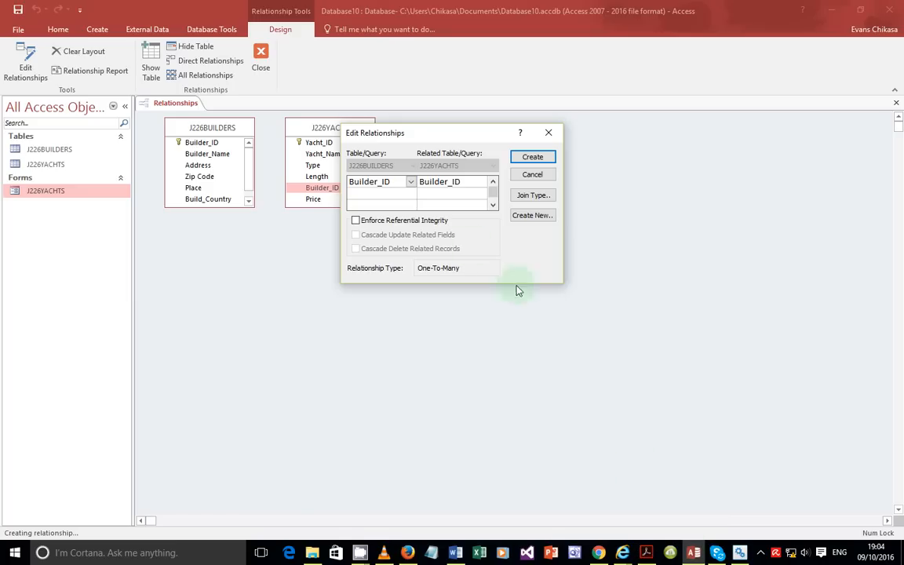
pyautogui.click(533, 158)
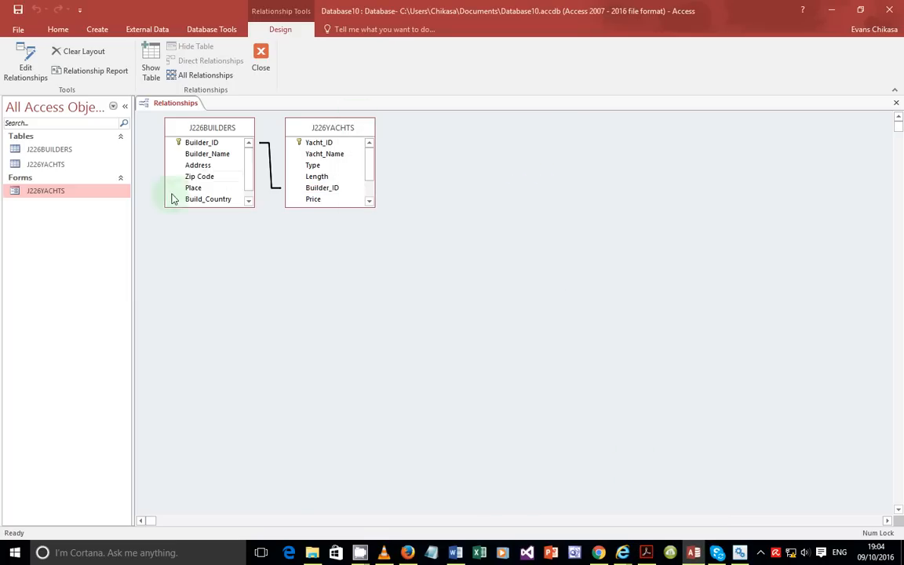
# Step: Capture the Edit Relationships settings with One-To-Many boxed in red and copy the screenshot
pyautogui.rightClick(270, 167)
pyautogui.click(284, 169)
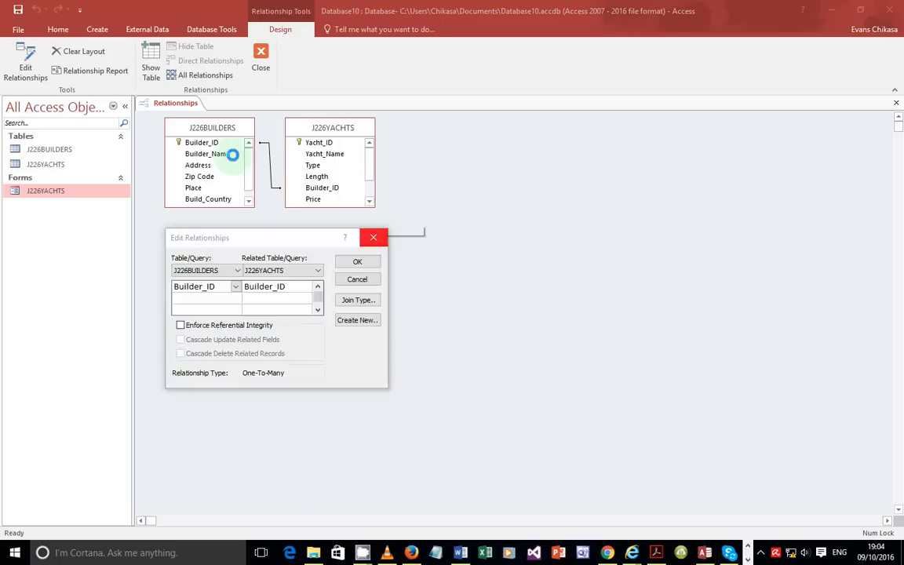
pyautogui.press('Print')
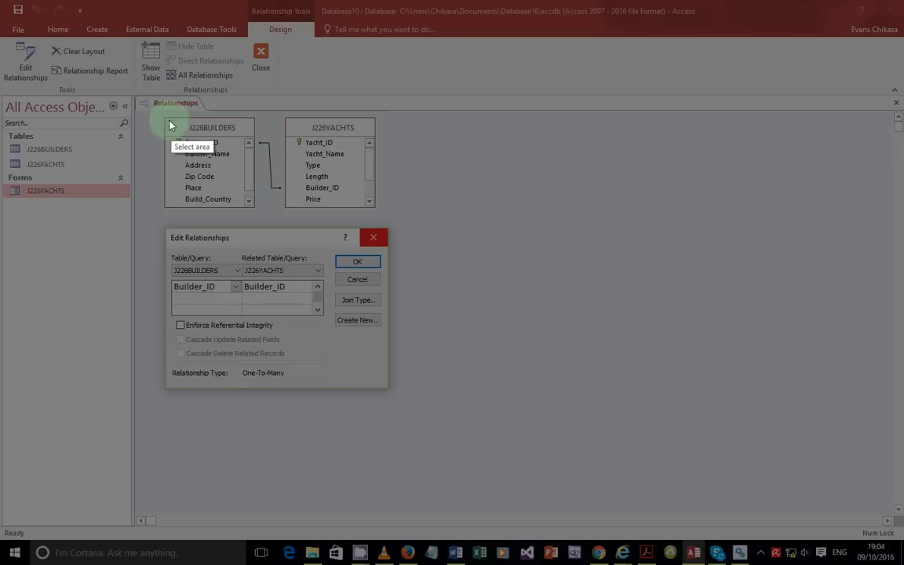
pyautogui.moveTo(163, 116); pyautogui.dragTo(393, 395)
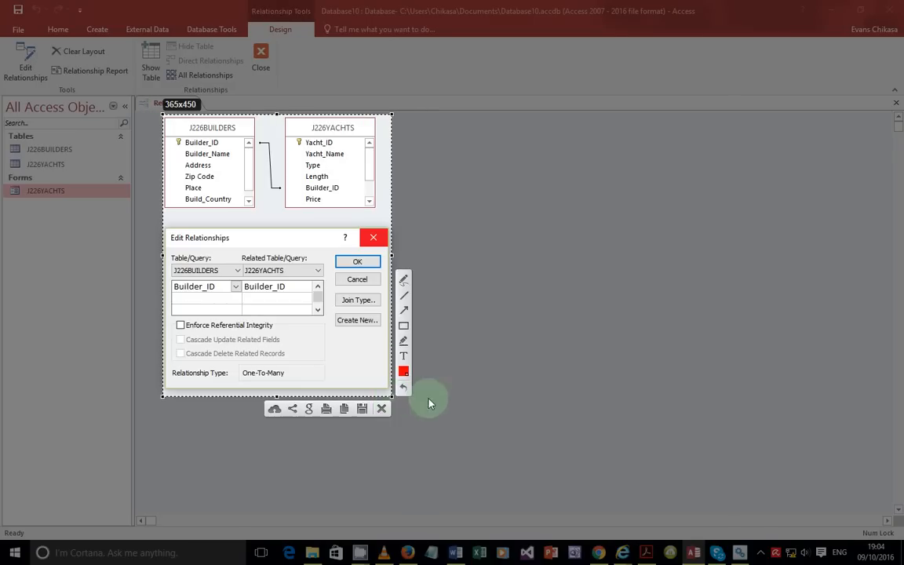
pyautogui.click(404, 325)
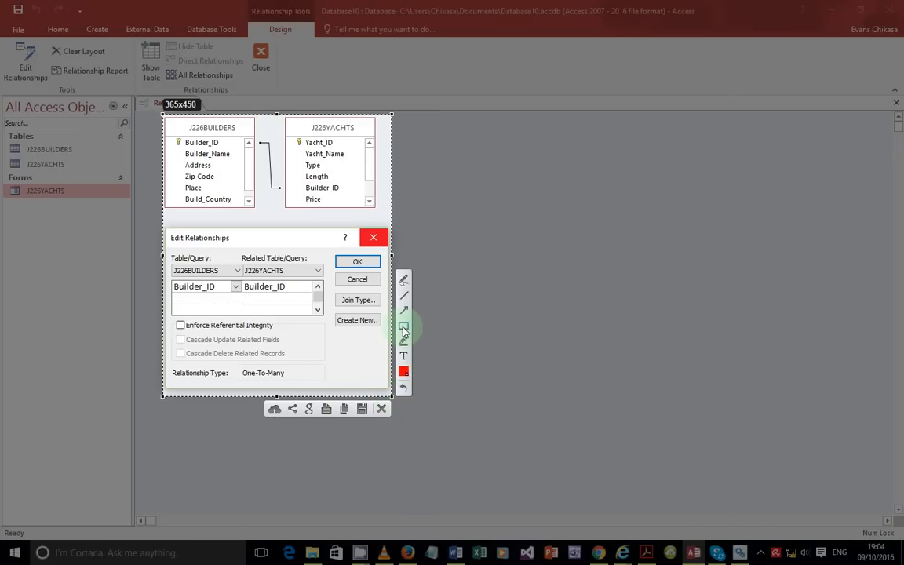
pyautogui.moveTo(233, 362); pyautogui.dragTo(298, 383)
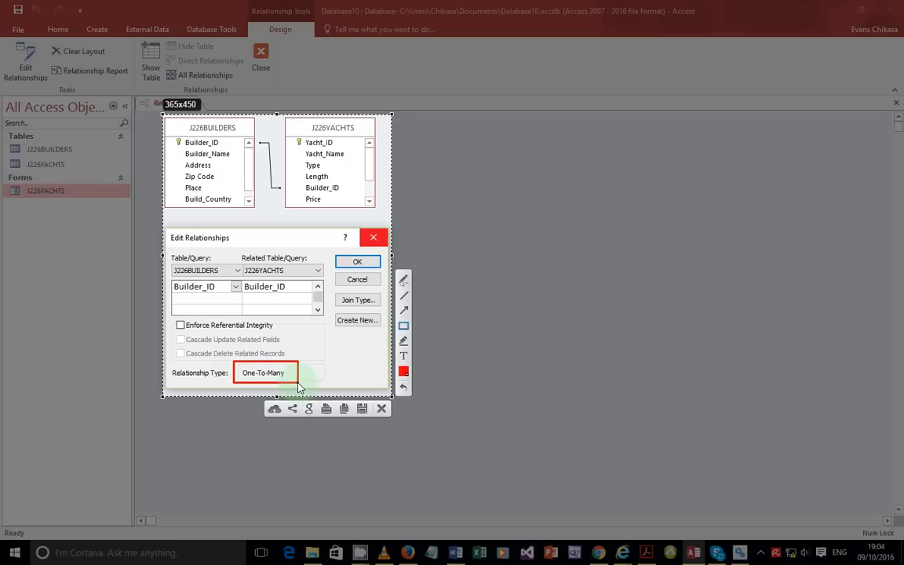
pyautogui.click(345, 409)
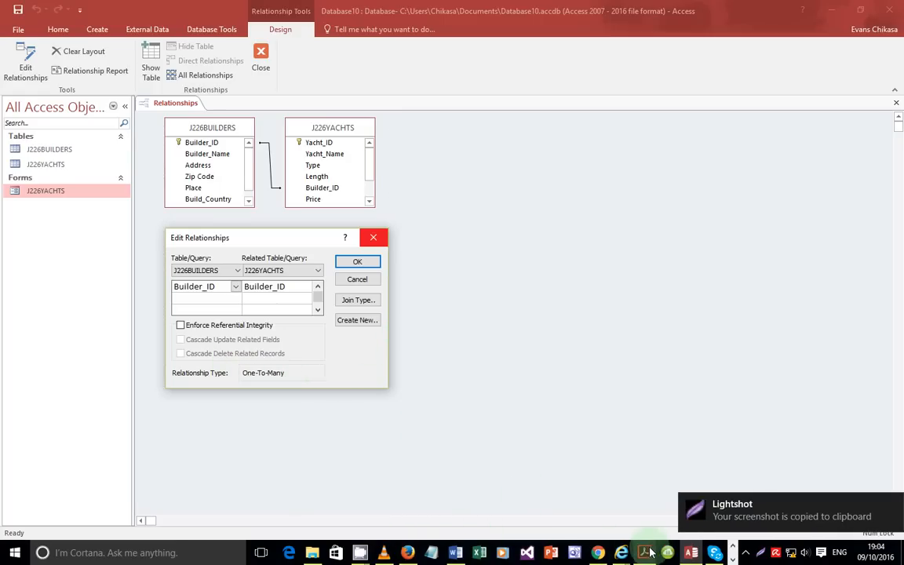
# Step: Paste the relationship screenshot under Step 29 in the Word evidence document
pyautogui.click(455, 552)
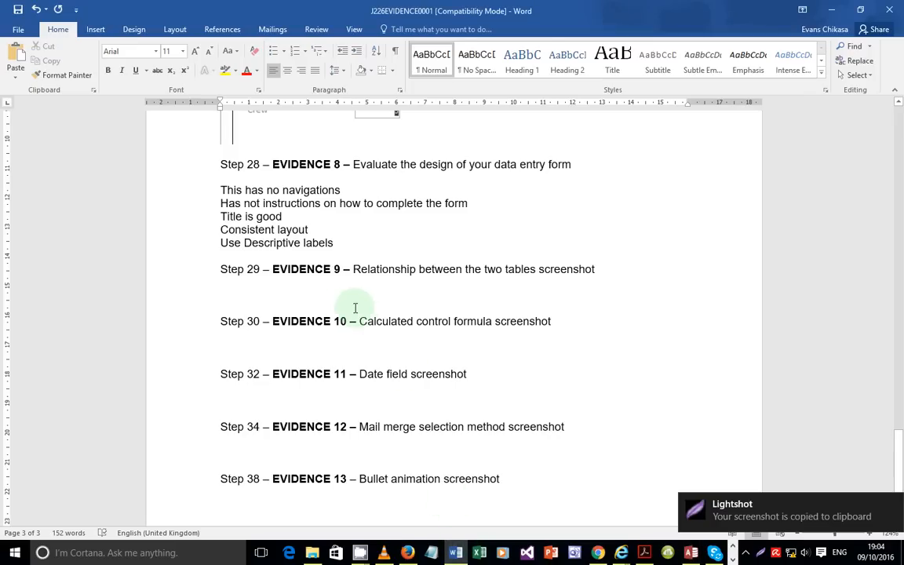
pyautogui.click(322, 294)
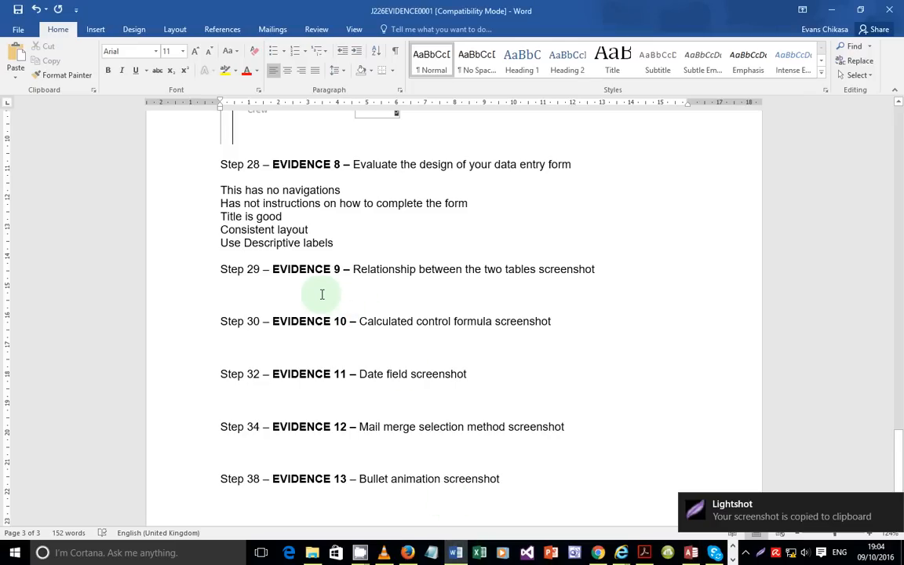
pyautogui.hotkey('ctrl', 'v')
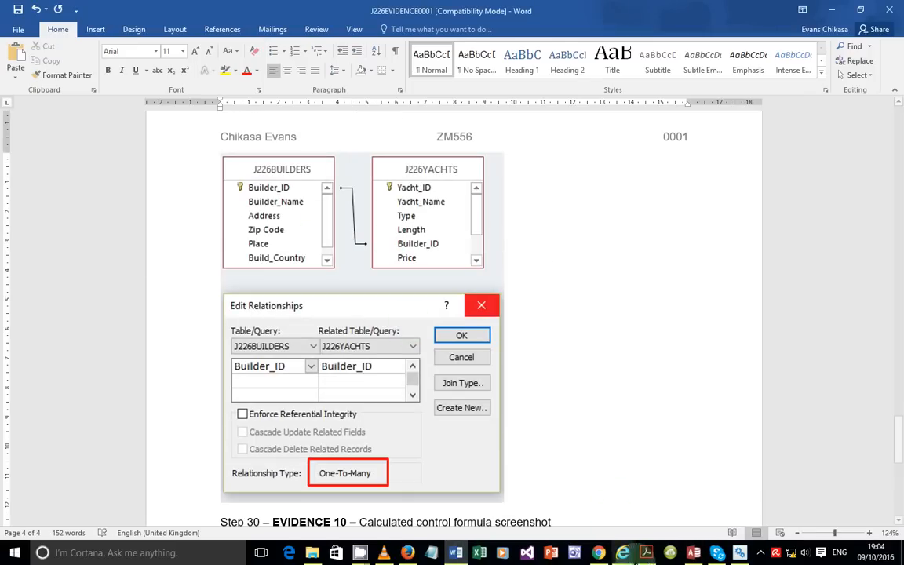
pyautogui.click(646, 553)
# Step: Scroll the exam paper to question 30 on page 9 and highlight 'in this order with data'
pyautogui.scroll(-10, 307, 293)
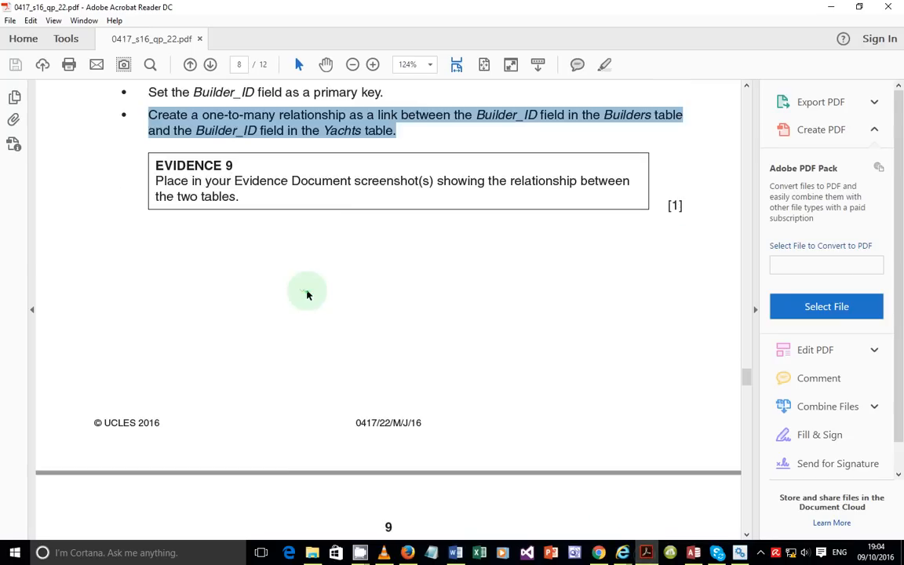
pyautogui.scroll(-5, 314, 299)
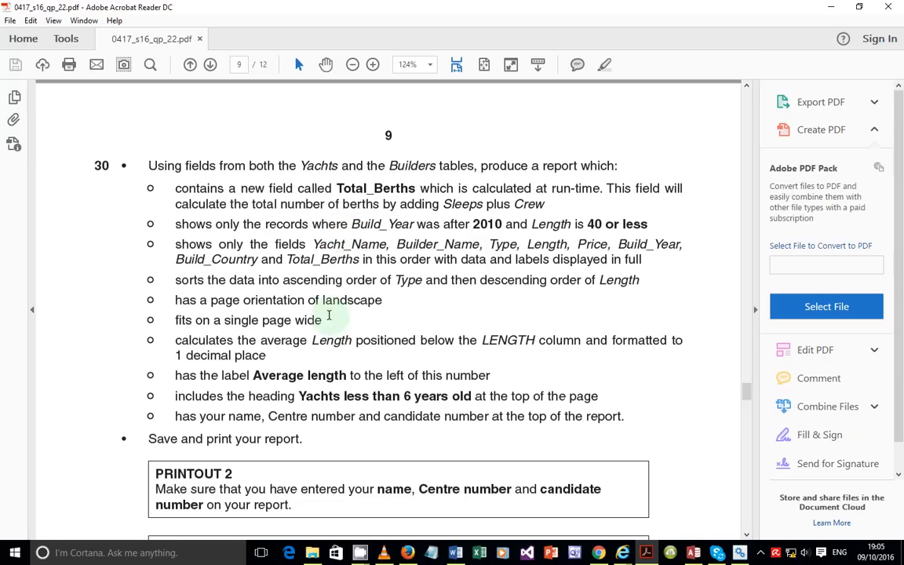
pyautogui.moveTo(486, 260); pyautogui.dragTo(361, 264)
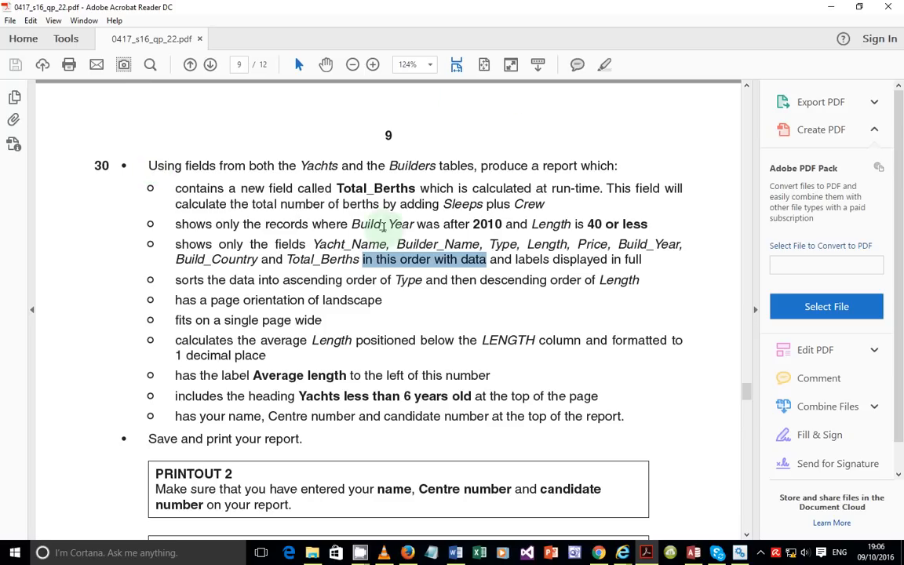
# Step: Highlight question 30's Total_Berths and Build_Year filter requirements, then go back to Access
pyautogui.click(258, 284)
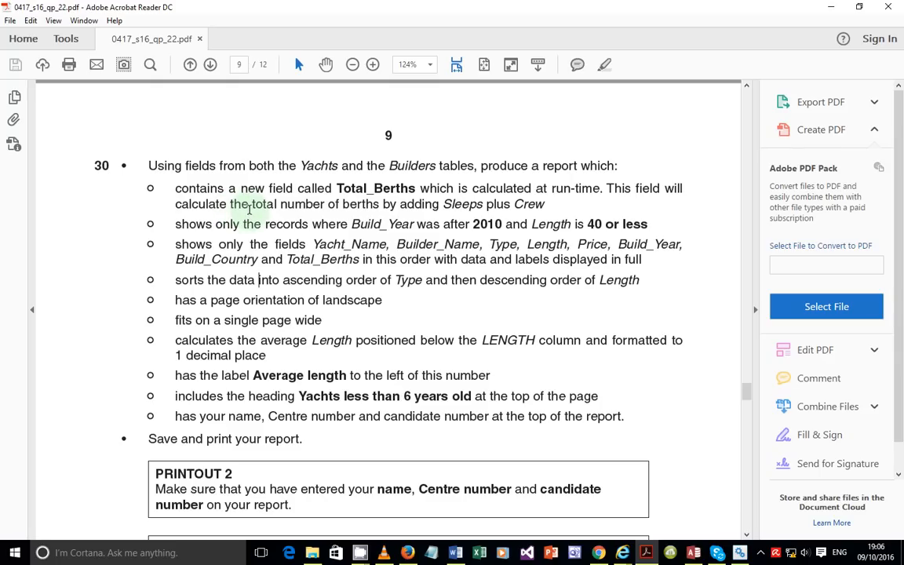
pyautogui.moveTo(190, 189); pyautogui.dragTo(217, 223)
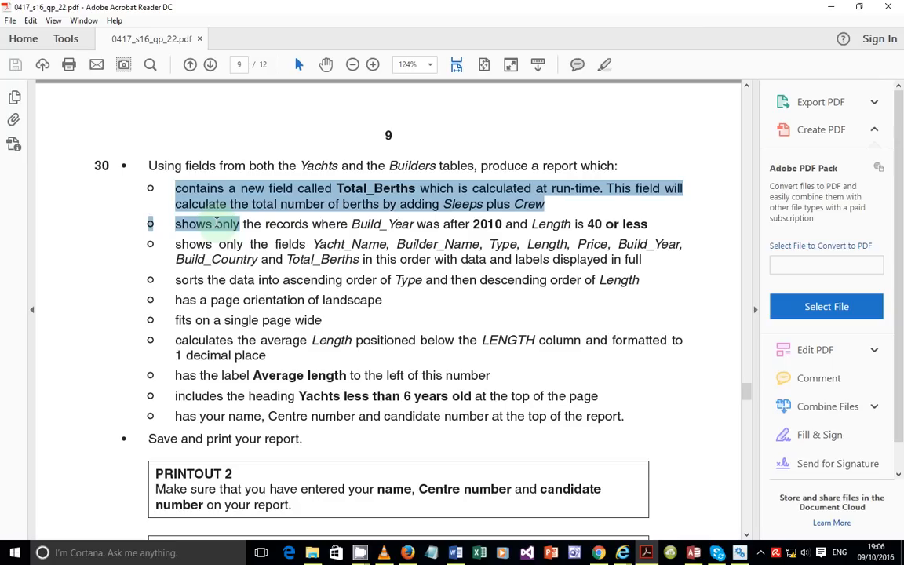
pyautogui.moveTo(228, 224); pyautogui.dragTo(632, 282)
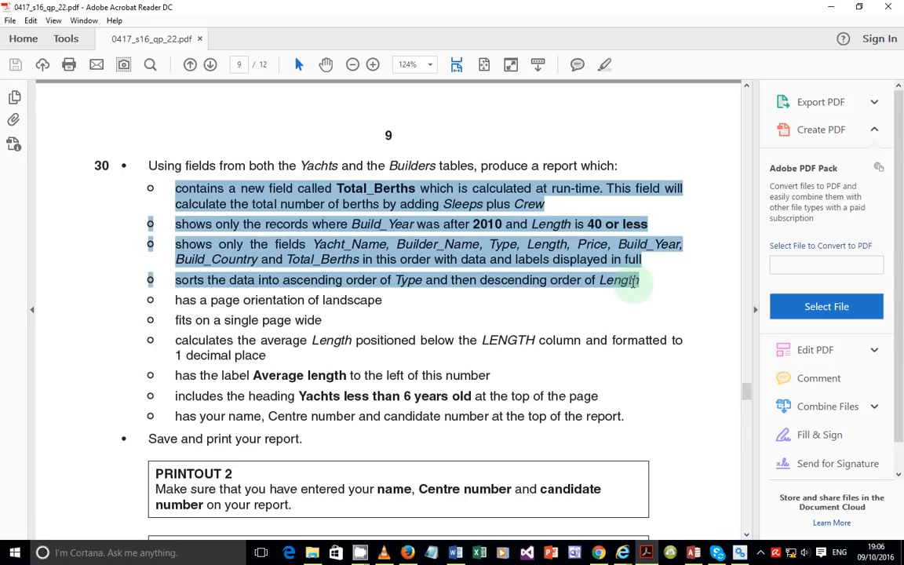
pyautogui.click(536, 280)
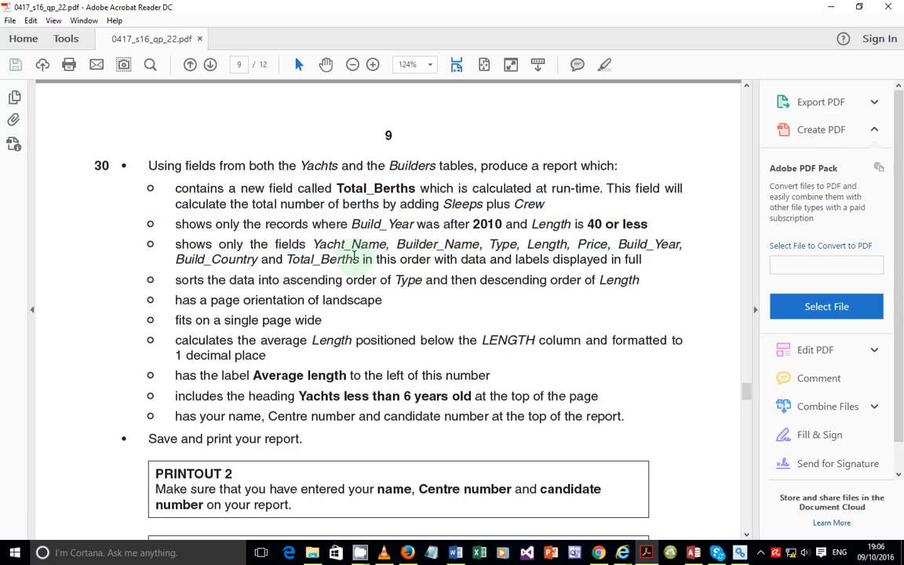
pyautogui.click(694, 554)
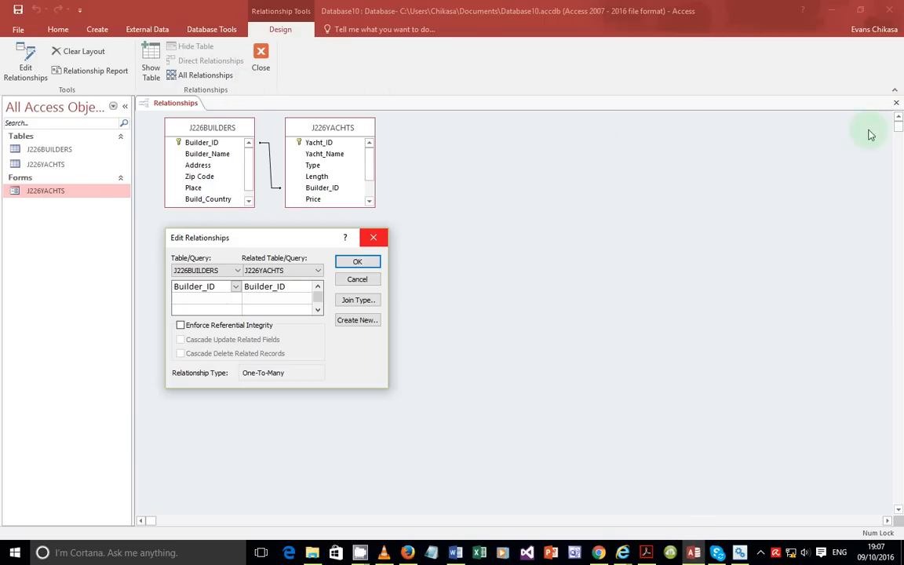
# Step: Confirm the relationship and save the changed Relationships layout
pyautogui.click(373, 261)
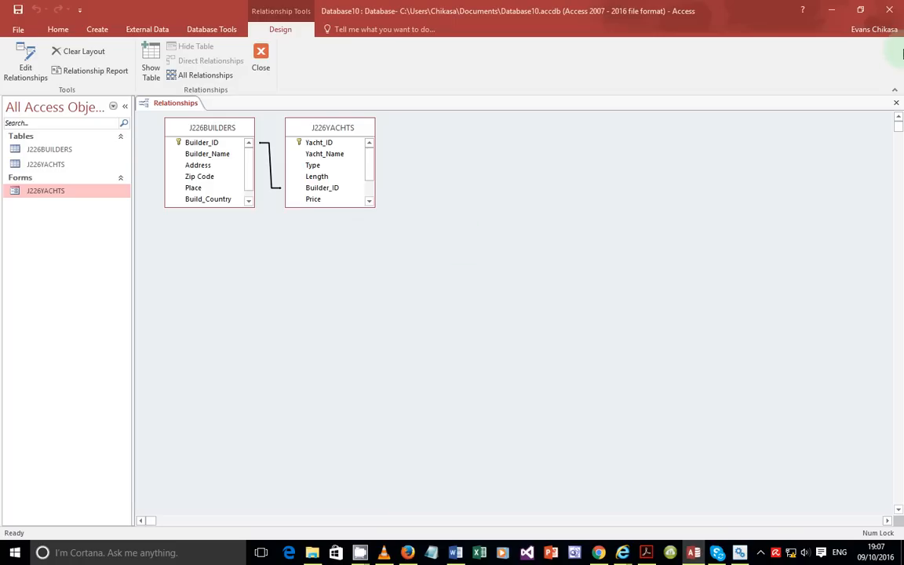
pyautogui.click(896, 102)
pyautogui.click(402, 314)
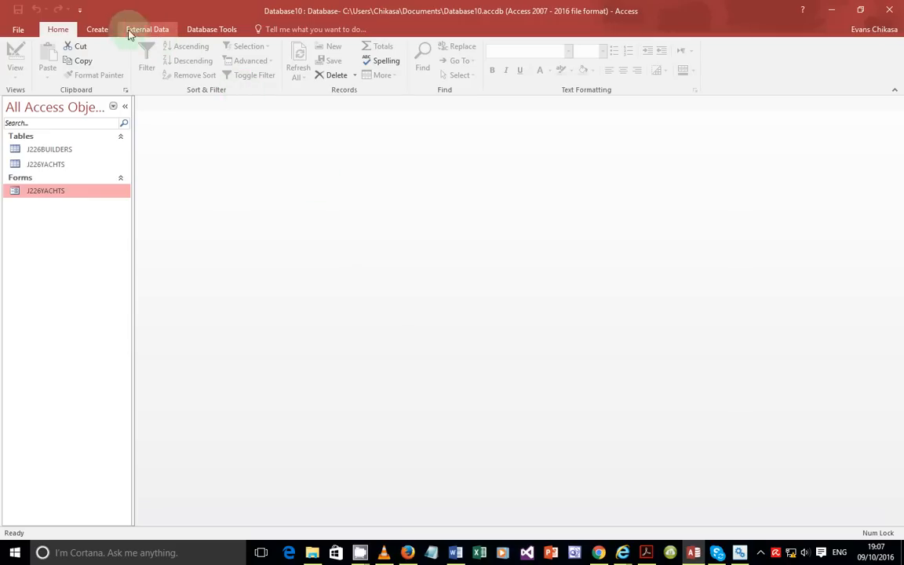
# Step: Start a new query with the Simple Query Wizard
pyautogui.click(100, 31)
pyautogui.click(158, 62)
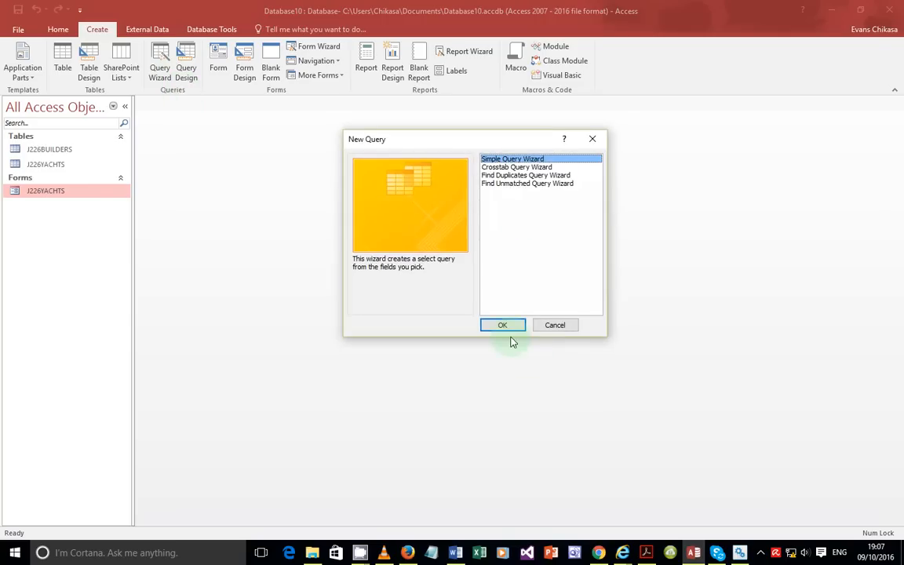
pyautogui.click(505, 325)
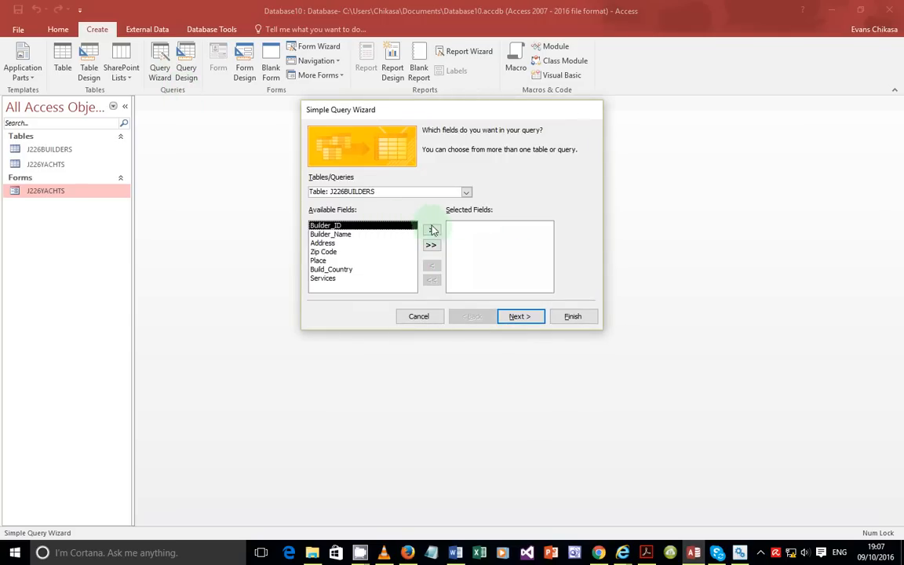
pyautogui.moveTo(646, 550)
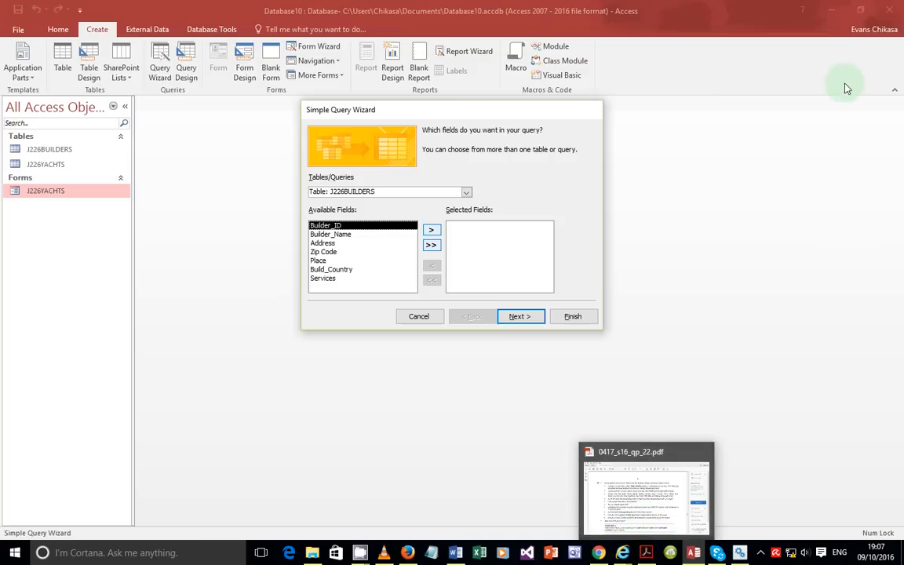
pyautogui.click(646, 552)
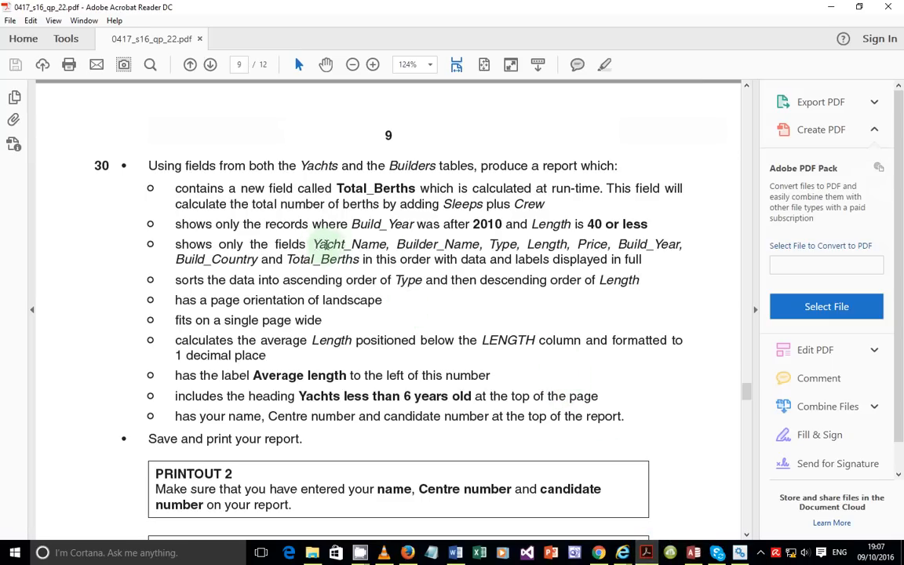
pyautogui.moveTo(314, 244); pyautogui.dragTo(430, 260)
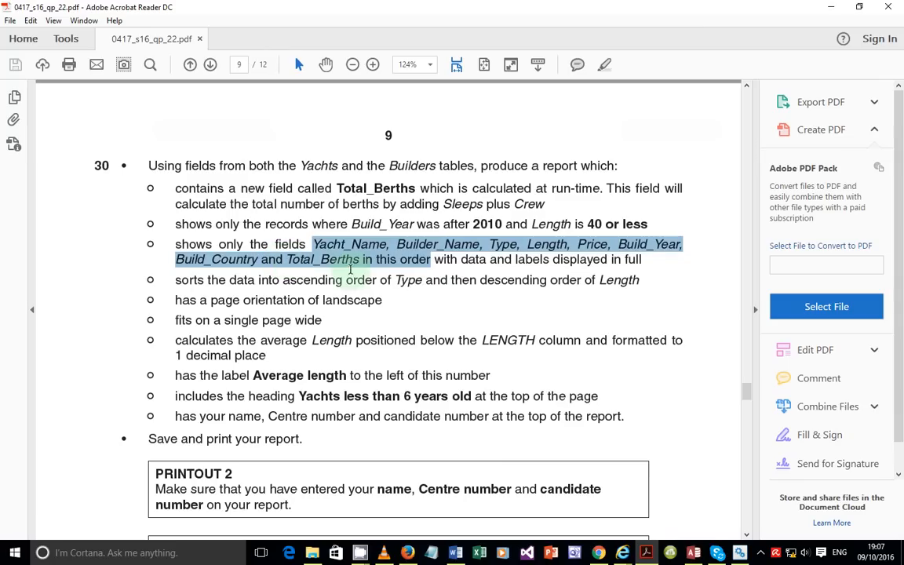
pyautogui.click(694, 553)
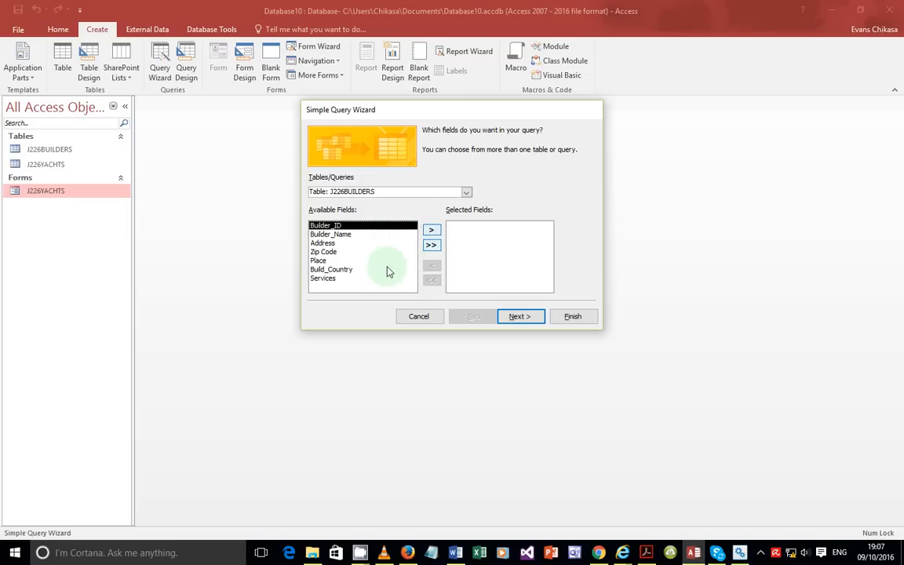
# Step: Add Yacht_Name from J226YACHTS and Builder_Name from J226BUILDERS to the query fields
pyautogui.click(467, 193)
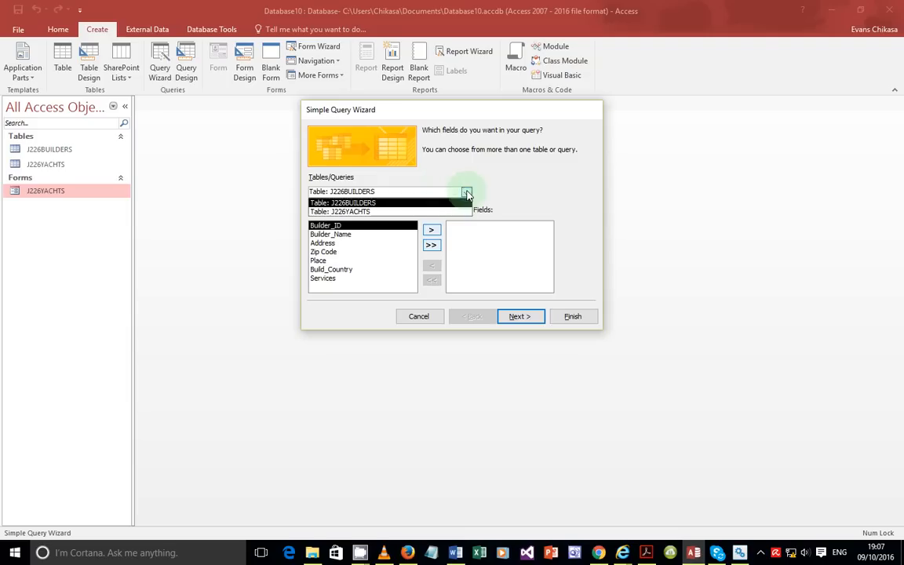
pyautogui.click(377, 211)
pyautogui.click(350, 234)
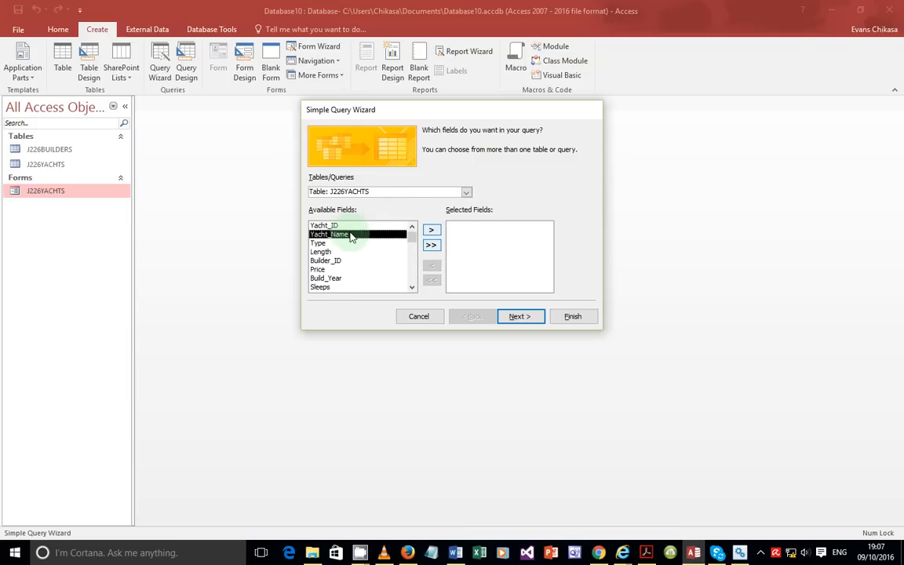
pyautogui.doubleClick(351, 235)
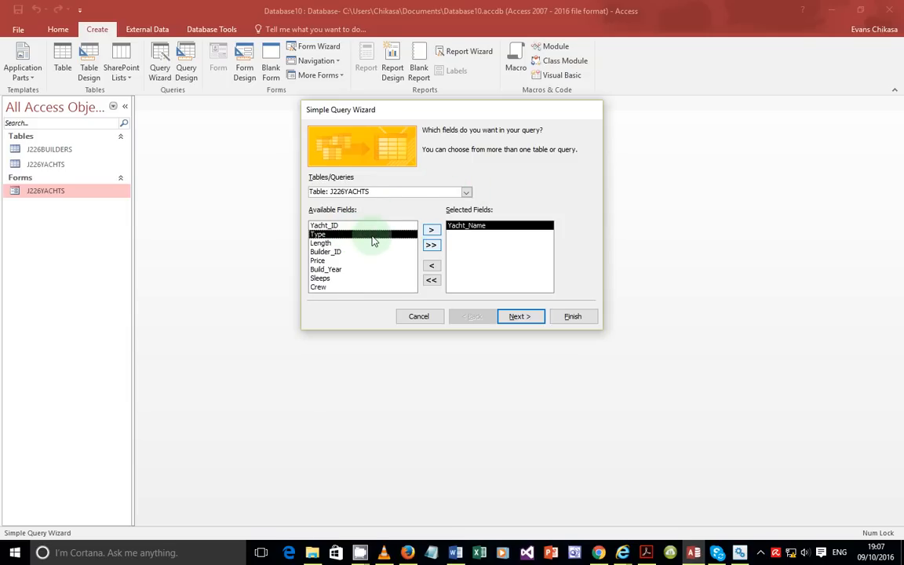
pyautogui.click(466, 193)
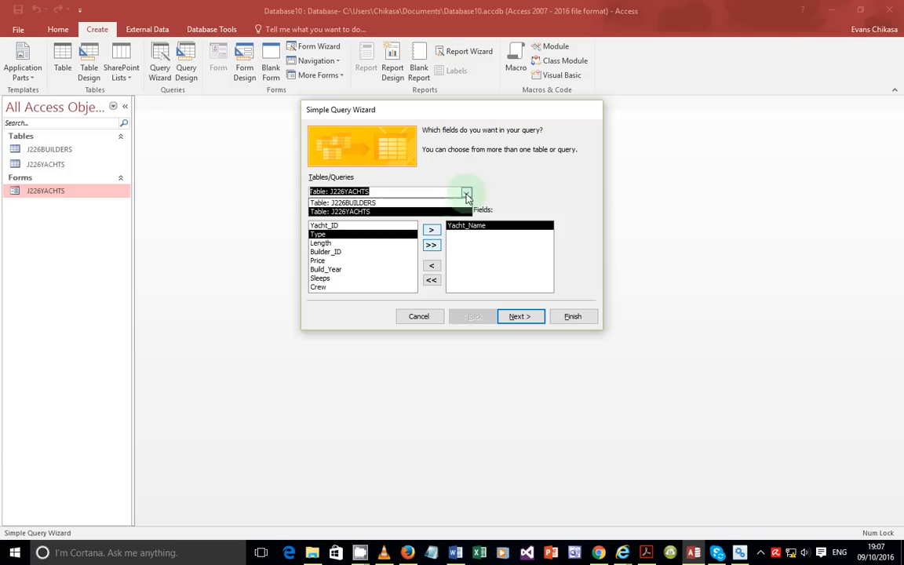
pyautogui.click(346, 203)
pyautogui.doubleClick(350, 235)
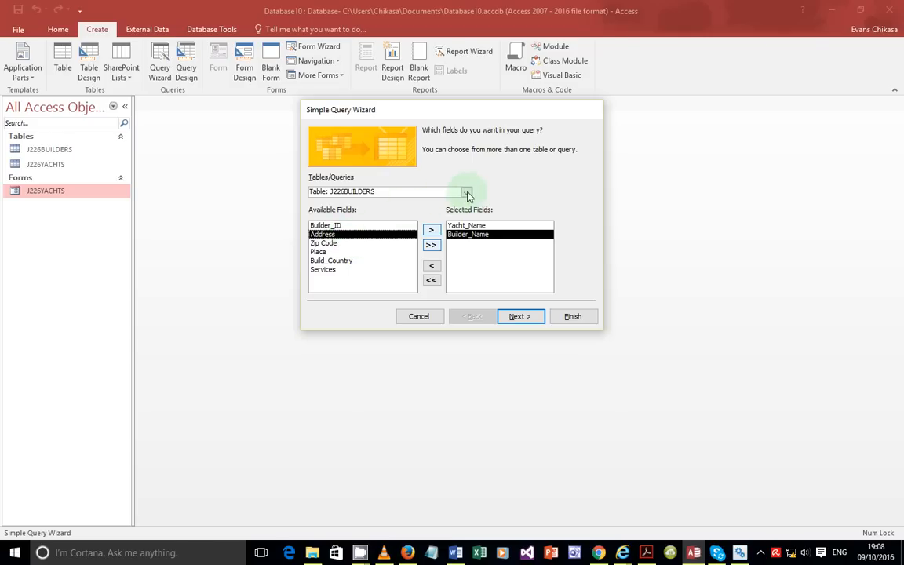
# Step: Add Type, Length, Build_Year from J226YACHTS and Build_Country from J226BUILDERS, then continue
pyautogui.click(468, 196)
pyautogui.click(360, 212)
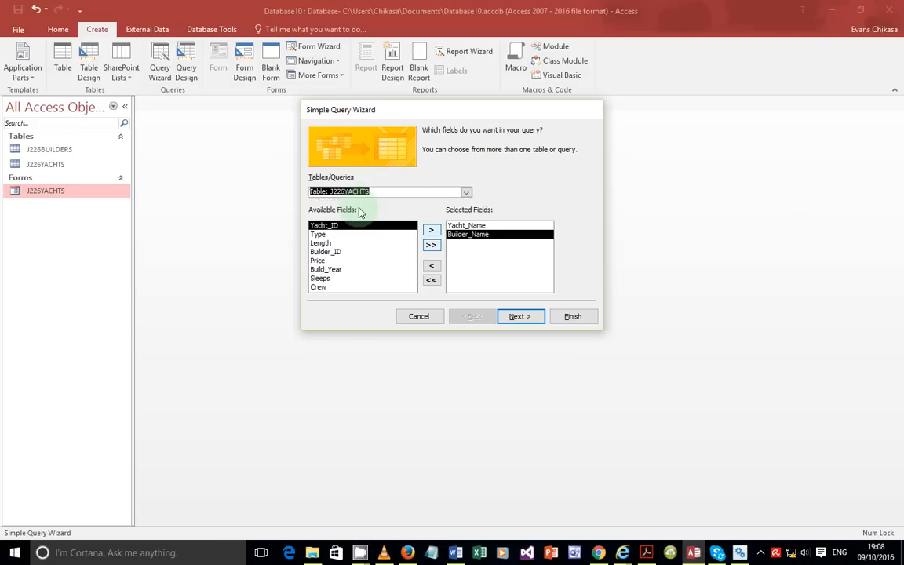
pyautogui.doubleClick(321, 235)
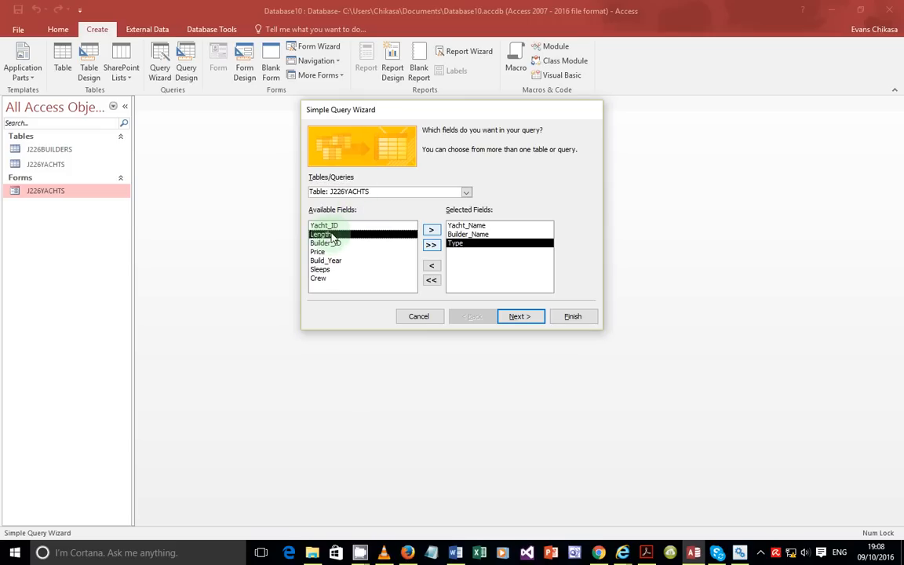
pyautogui.doubleClick(333, 236)
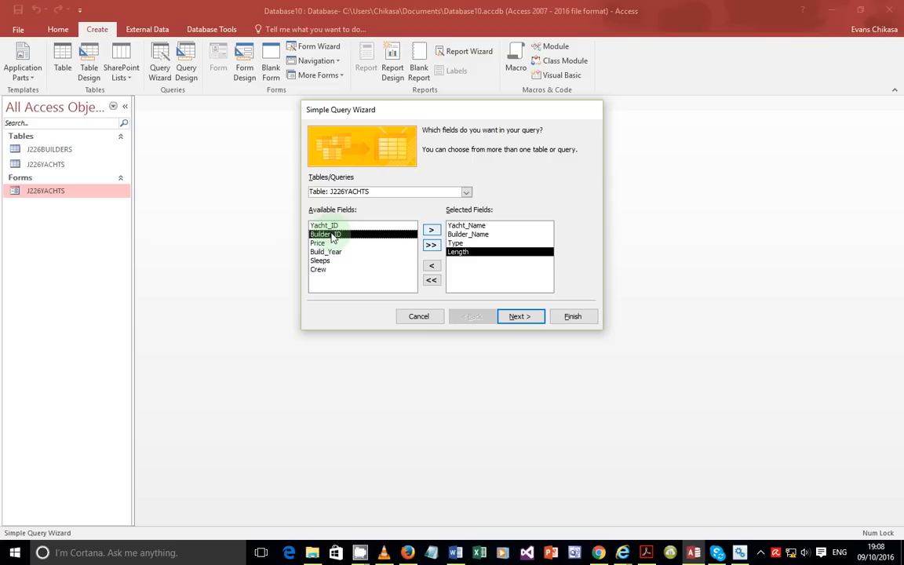
pyautogui.doubleClick(329, 252)
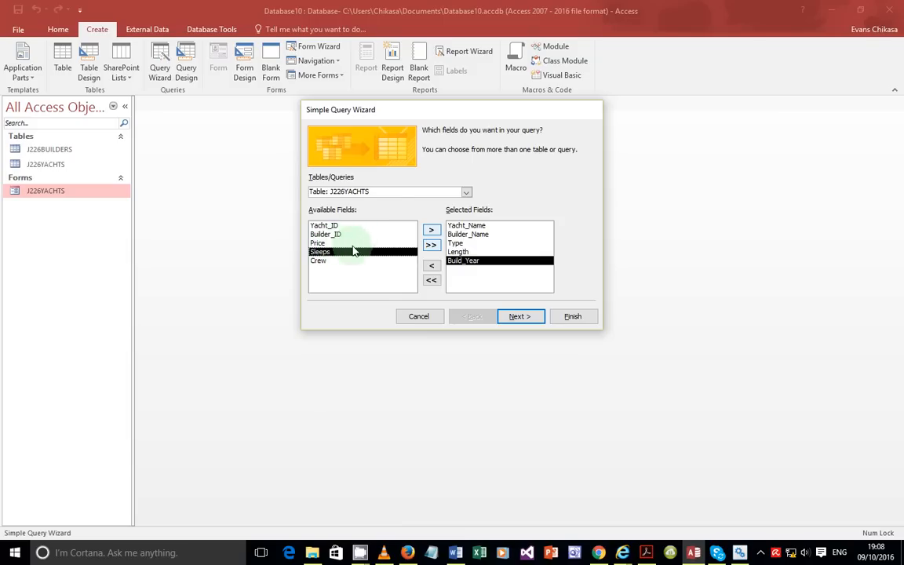
pyautogui.click(408, 191)
pyautogui.click(358, 200)
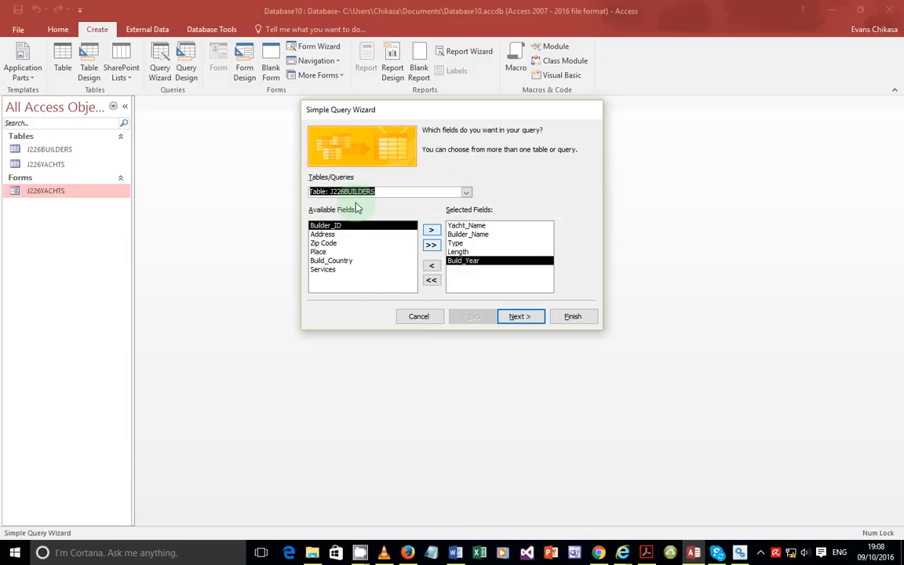
pyautogui.doubleClick(333, 261)
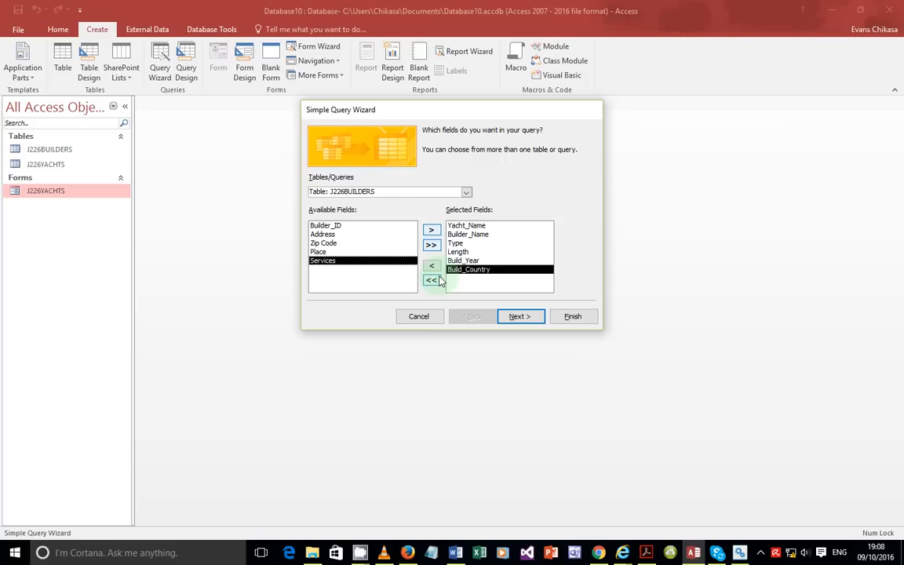
pyautogui.click(518, 316)
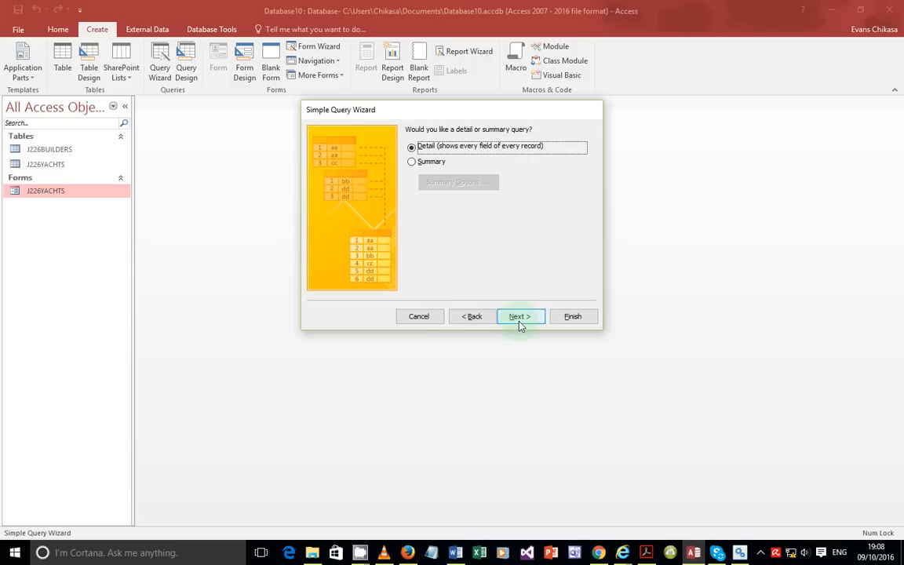
# Step: Keep a detail query, choose Modify the query design, and finish the J226YACHTS Query
pyautogui.click(518, 317)
pyautogui.click(461, 250)
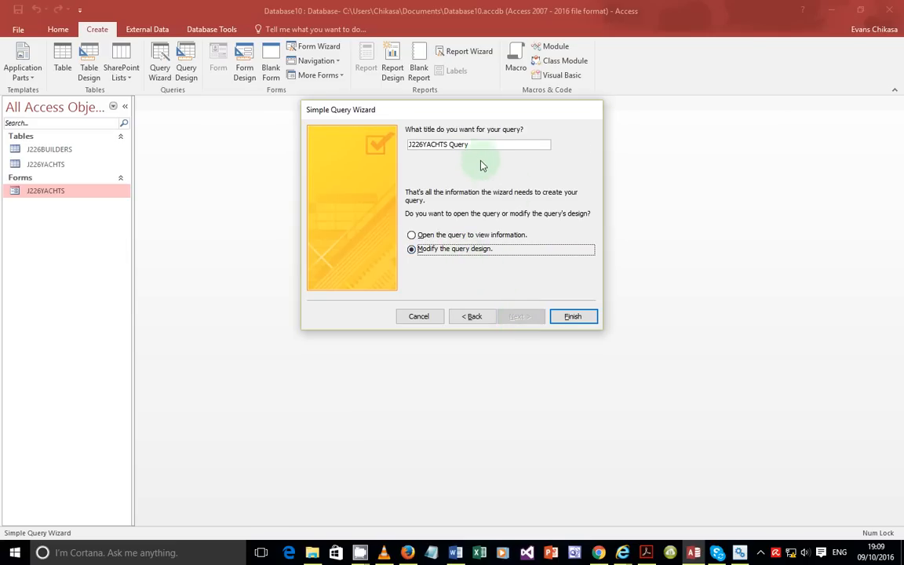
pyautogui.moveTo(475, 145); pyautogui.dragTo(414, 149)
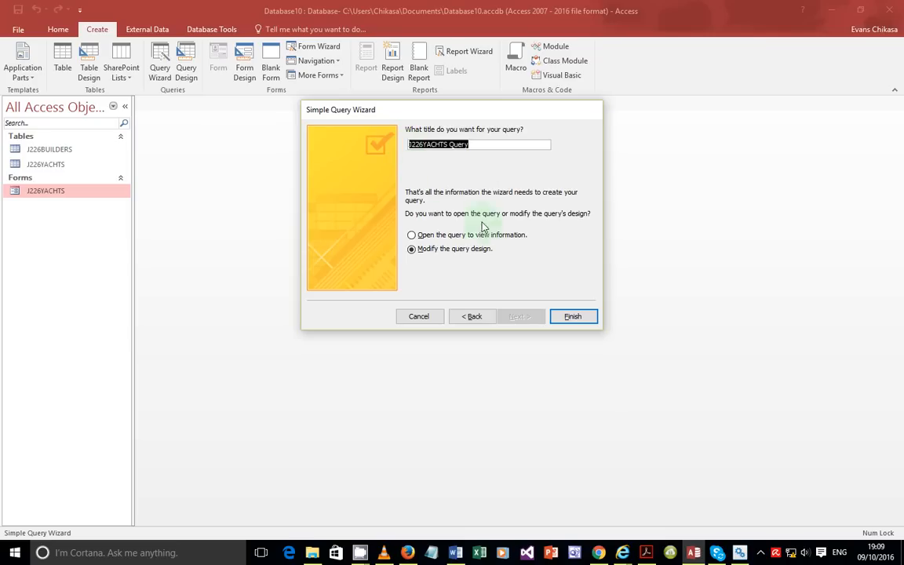
pyautogui.click(646, 553)
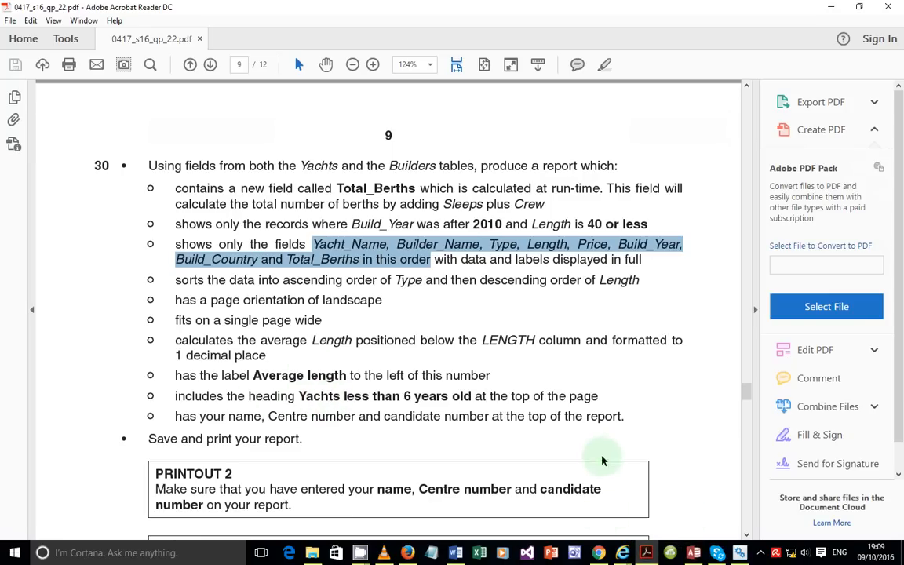
pyautogui.click(649, 552)
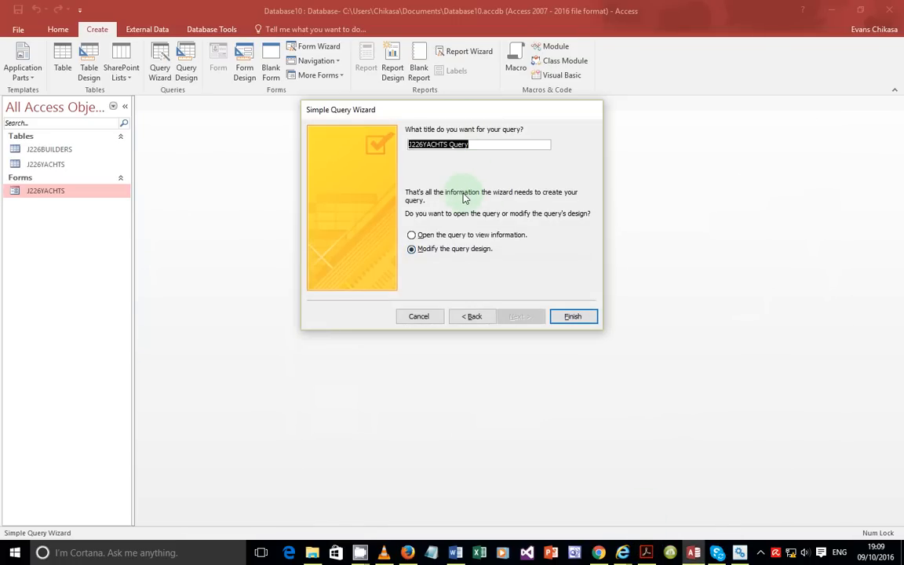
pyautogui.click(579, 318)
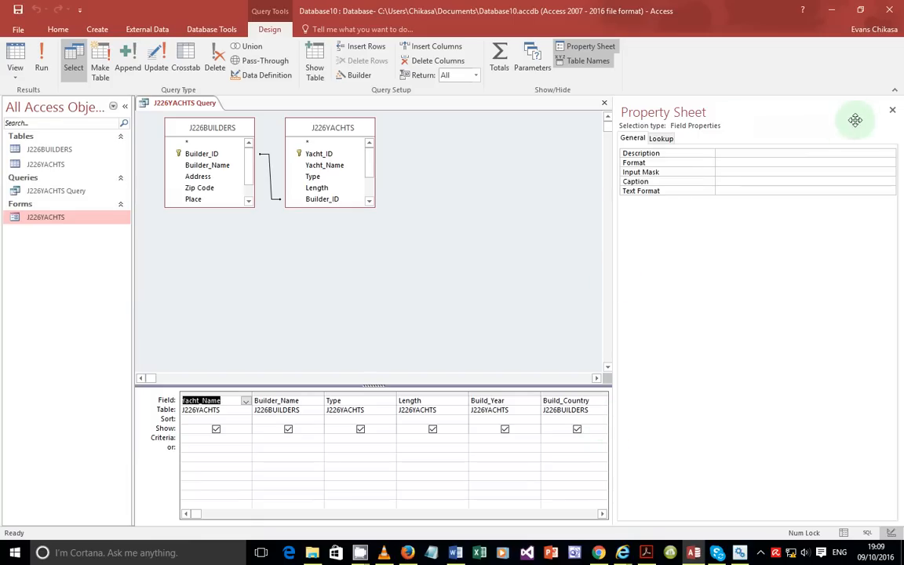
# Step: Close the Property Sheet and check the total-berths and Sleeps requirement in the exam paper
pyautogui.click(892, 110)
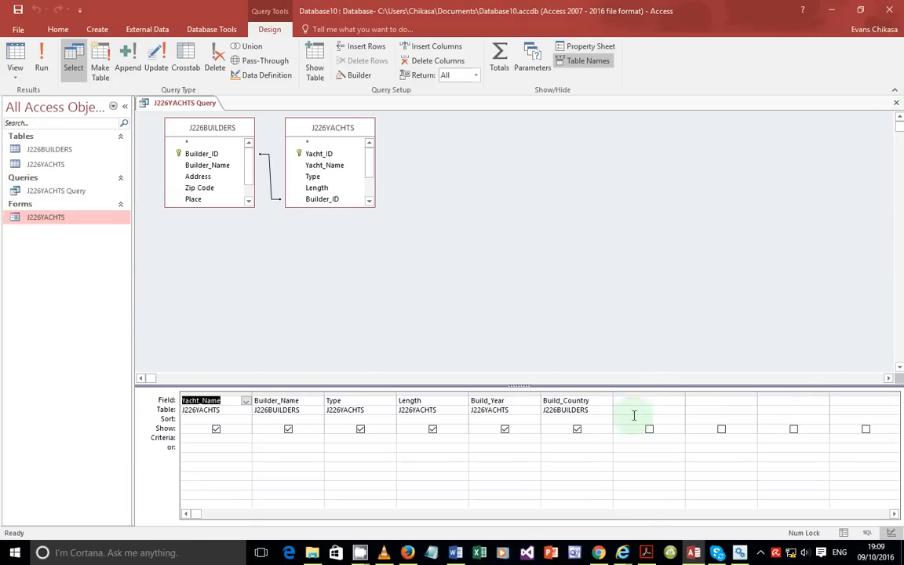
pyautogui.click(628, 400)
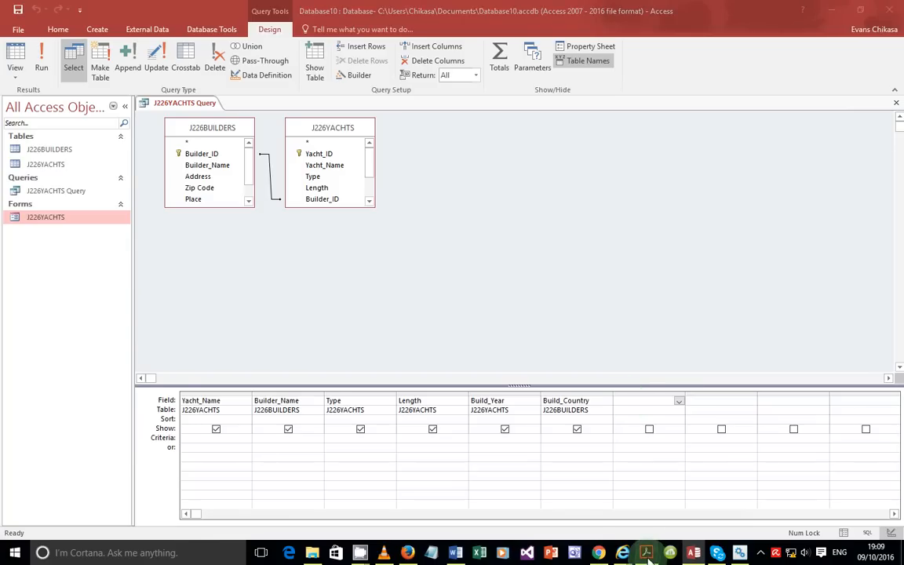
pyautogui.hotkey('alt', 'Tab')
pyautogui.click(466, 225)
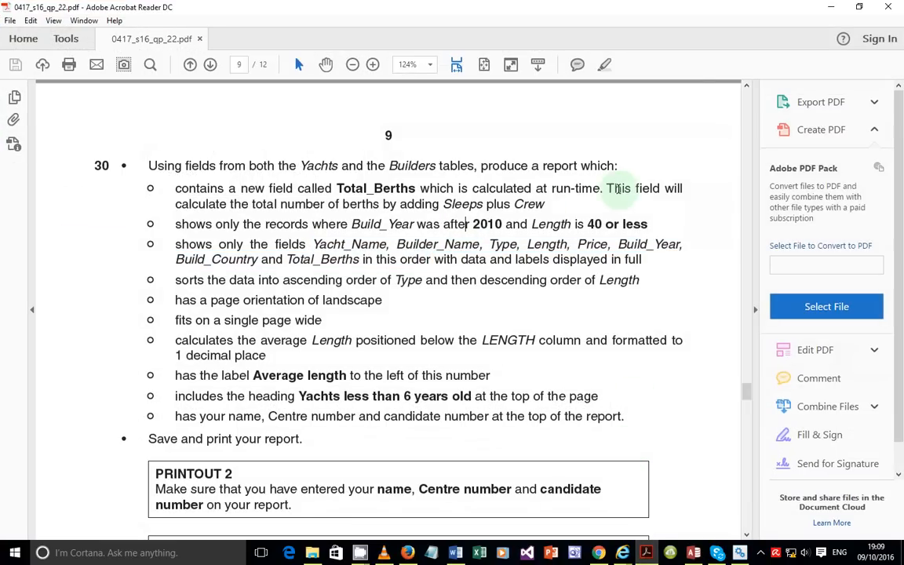
pyautogui.moveTo(252, 204); pyautogui.dragTo(536, 207)
pyautogui.moveTo(452, 207); pyautogui.dragTo(545, 205)
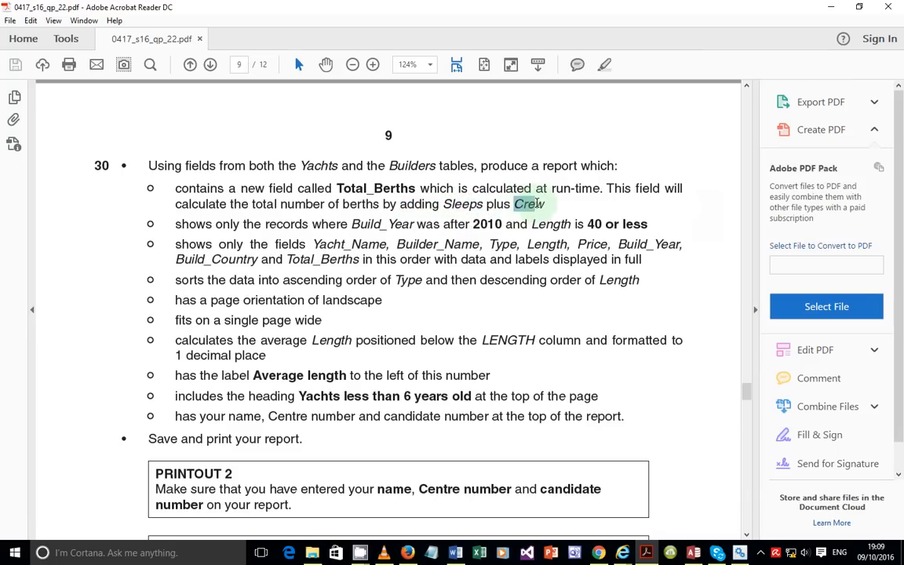
pyautogui.click(696, 553)
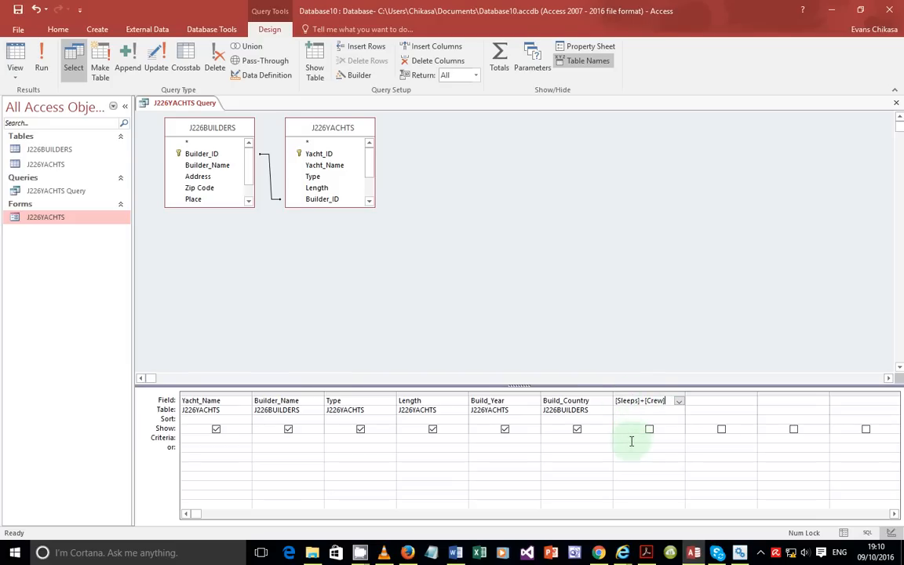
# Step: Enter [Sleeps]+[Crew] in the seventh column and rename Expr1 to Total_Berths
pyautogui.click(668, 449)
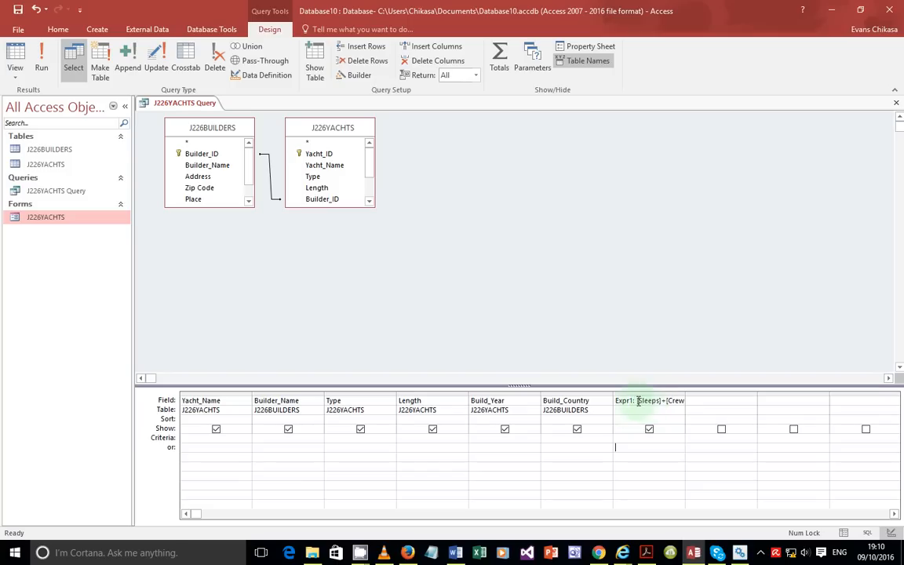
pyautogui.doubleClick(624, 401)
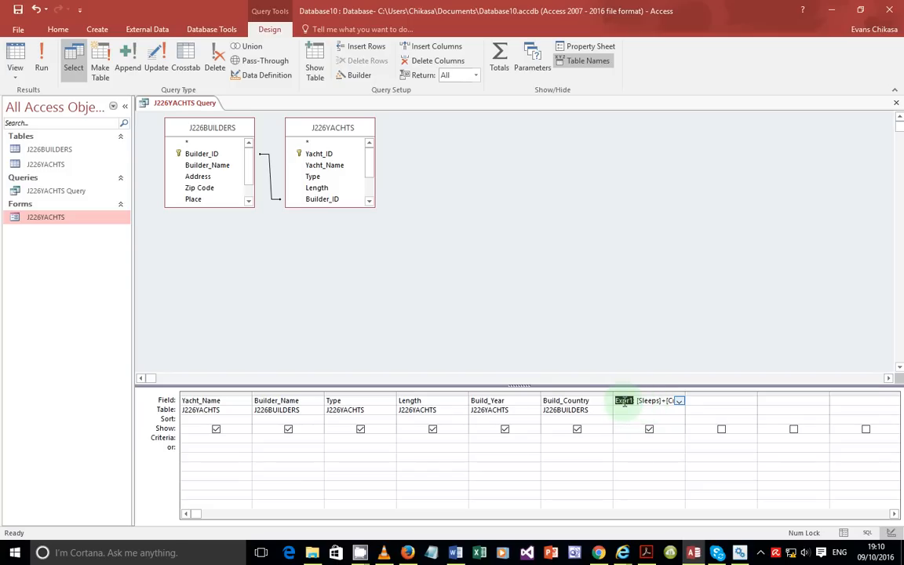
pyautogui.write('Total_Berths: [Slee')
pyautogui.click(656, 474)
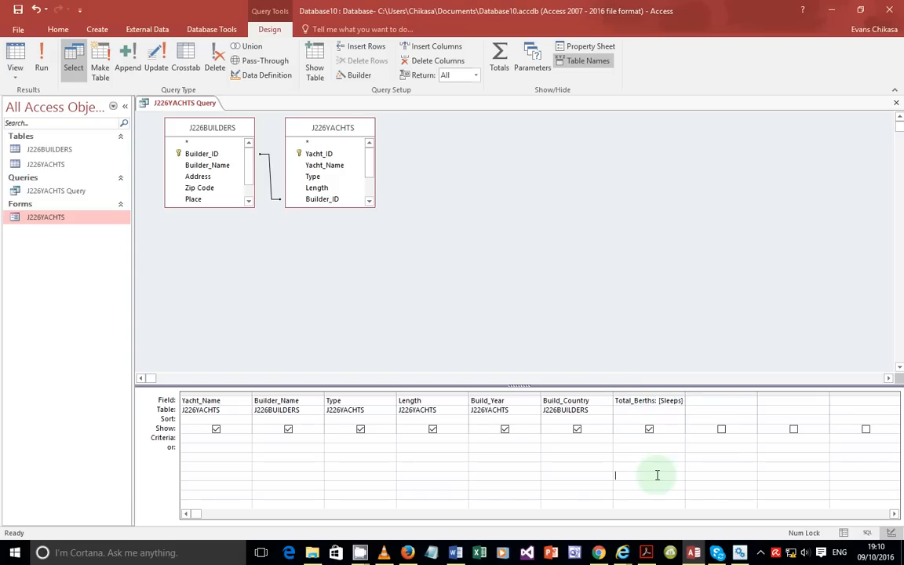
pyautogui.click(41, 70)
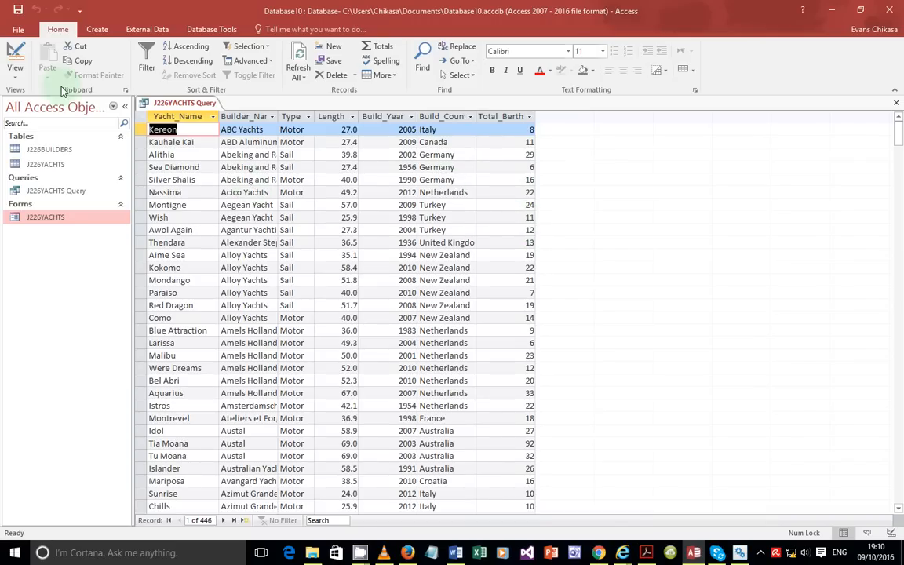
pyautogui.click(19, 79)
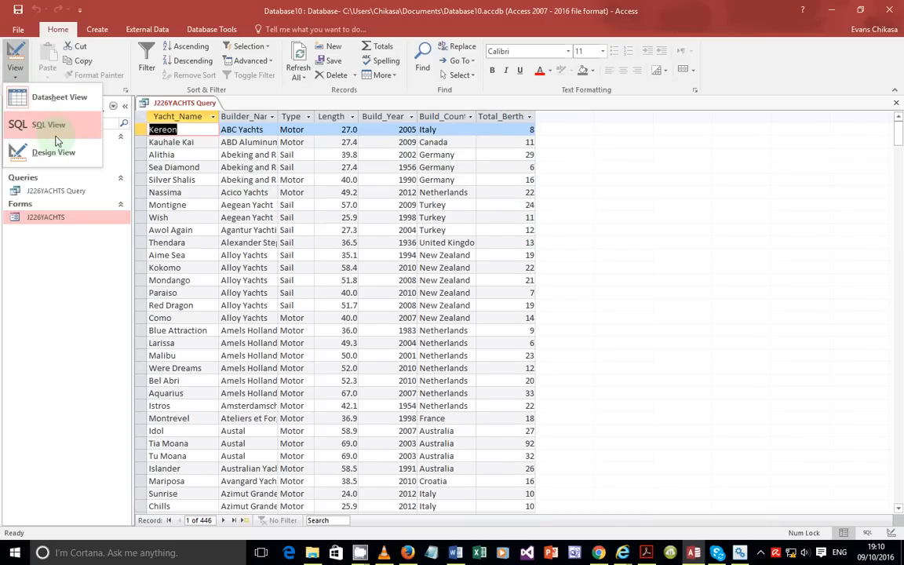
pyautogui.click(59, 149)
pyautogui.click(672, 472)
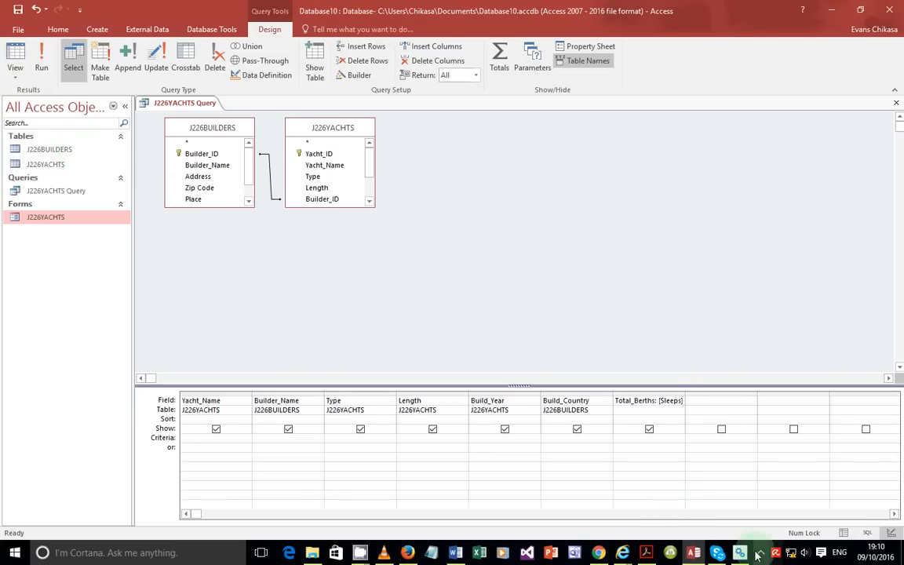
pyautogui.click(647, 552)
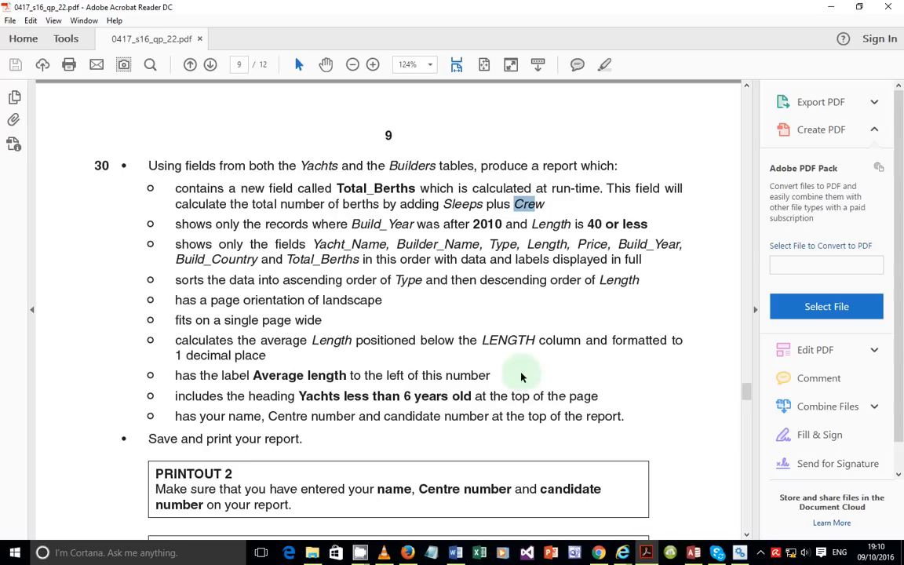
pyautogui.click(175, 227)
pyautogui.moveTo(176, 227); pyautogui.dragTo(640, 226)
pyautogui.click(558, 230)
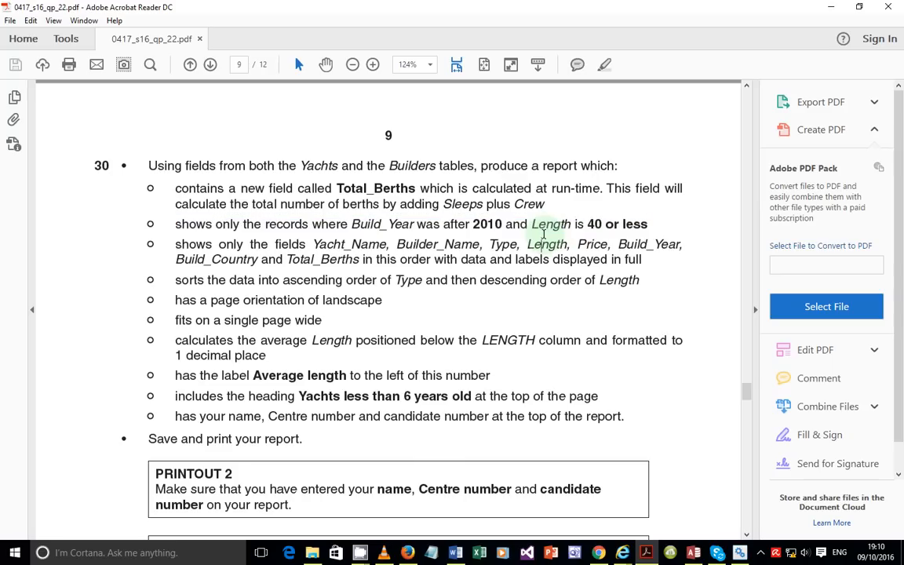
pyautogui.moveTo(352, 225); pyautogui.dragTo(502, 236)
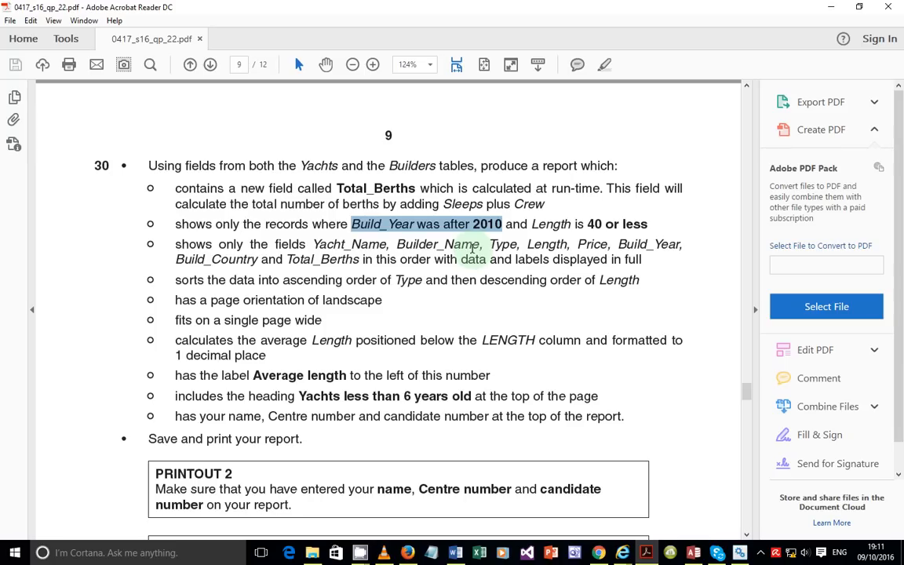
pyautogui.hotkey('alt', 'Tab')
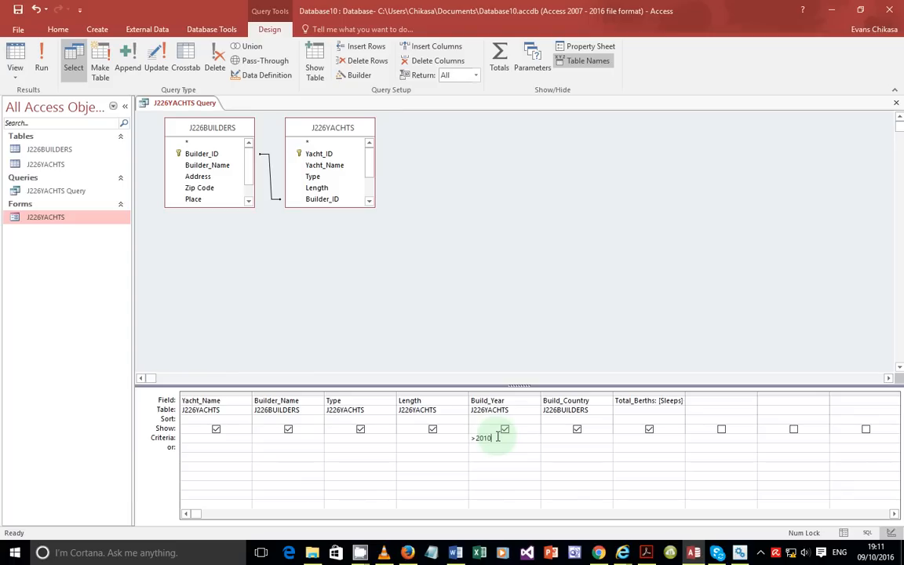
# Step: Run the query to check the filtered results, then return to Design View
pyautogui.click(41, 63)
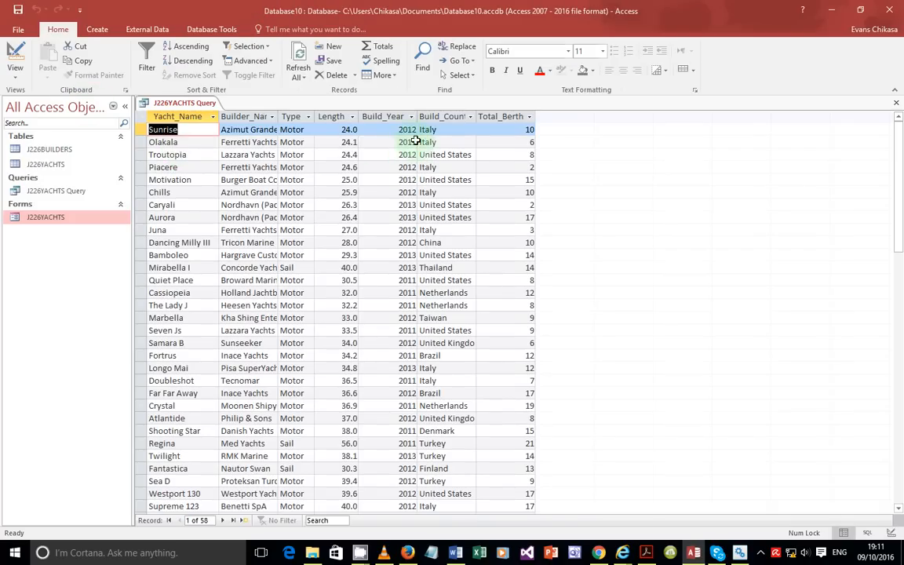
pyautogui.scroll(-6, 410, 235)
pyautogui.scroll(-5, 409, 470)
pyautogui.scroll(11, 409, 469)
pyautogui.click(15, 75)
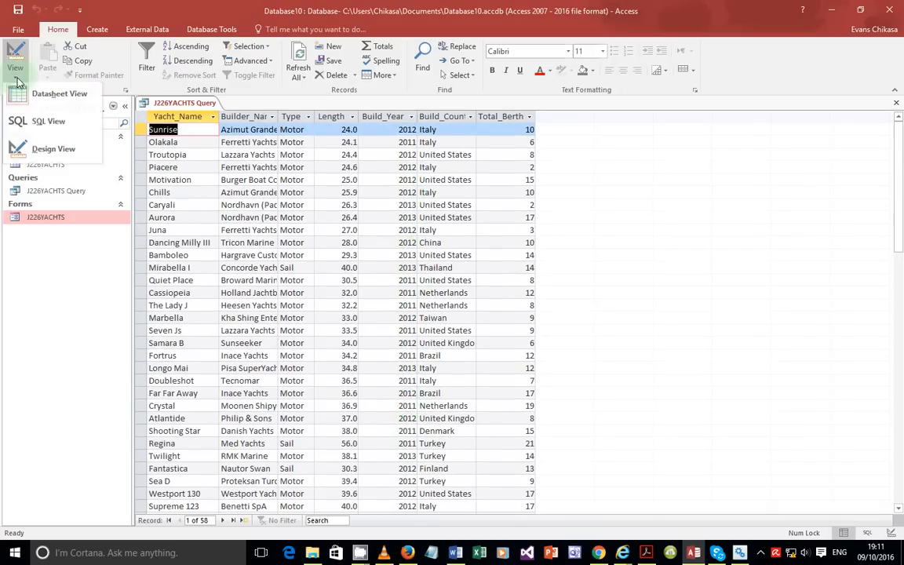
pyautogui.click(49, 149)
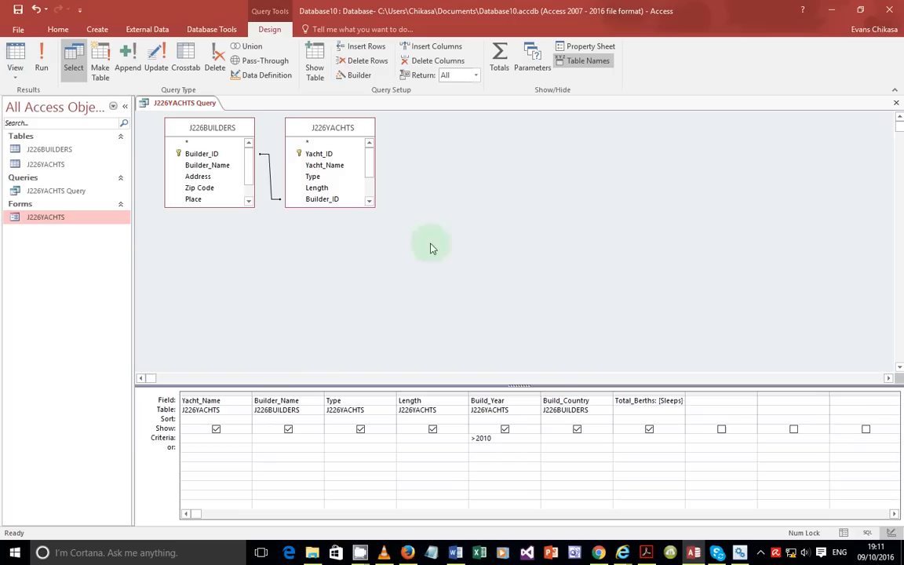
# Step: Limit Length to <=40, rerun for 35 records, and mark the first three report requirements
pyautogui.click(430, 438)
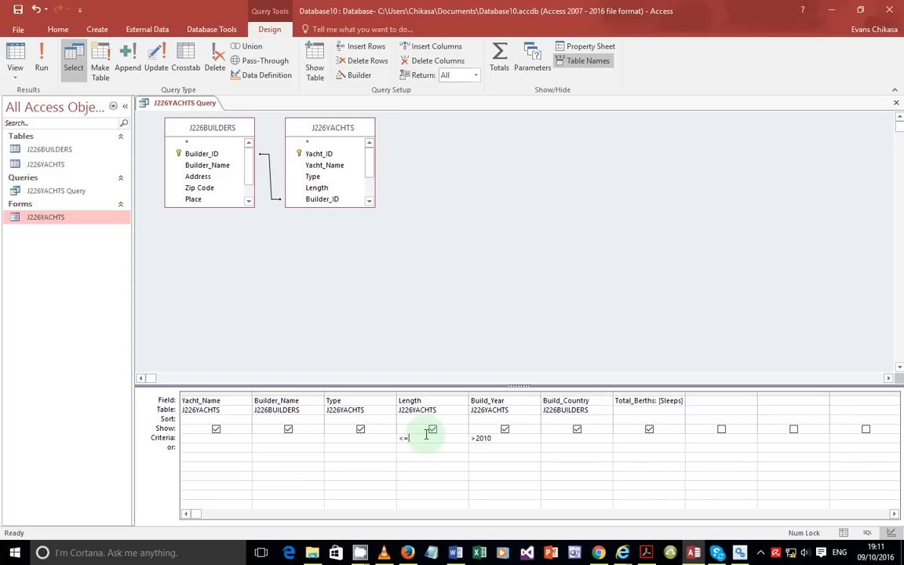
pyautogui.click(41, 69)
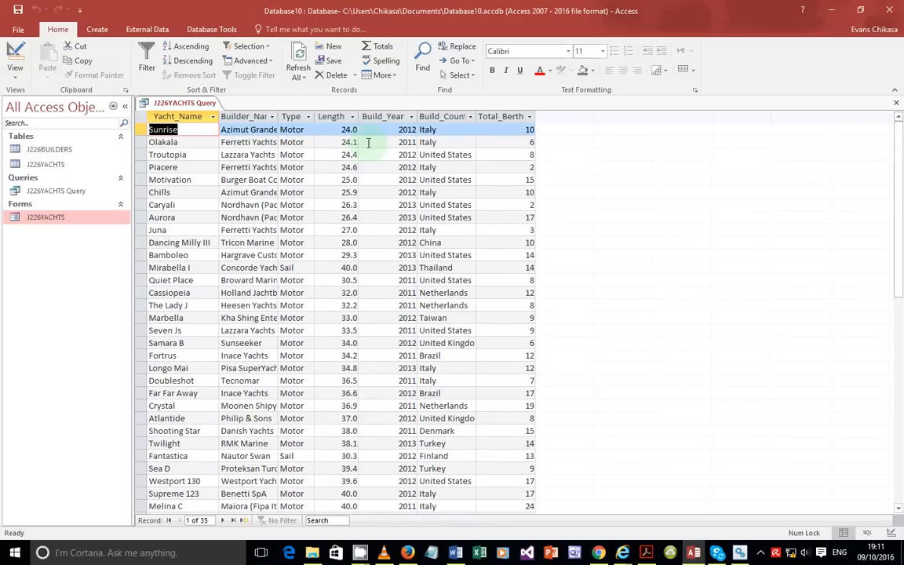
pyautogui.scroll(-2, 350, 136)
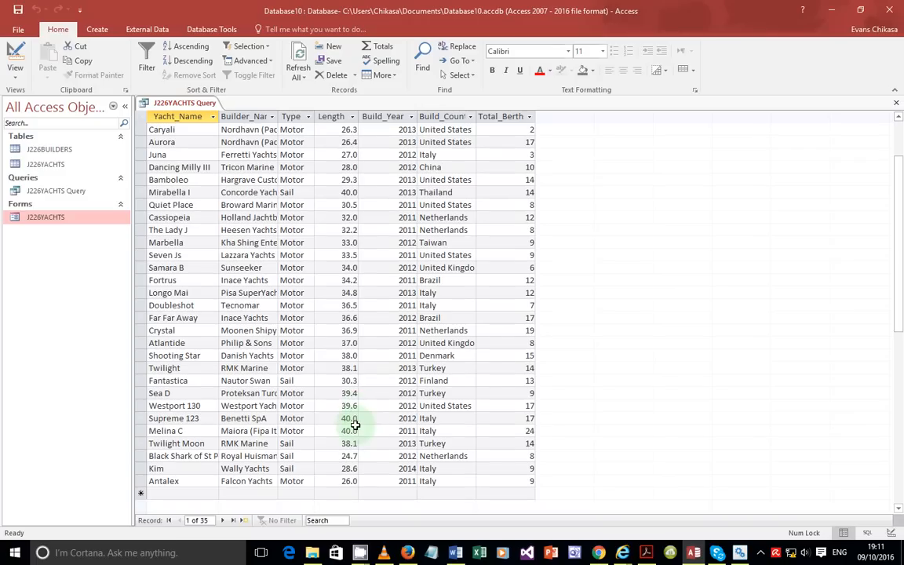
pyautogui.click(694, 552)
pyautogui.moveTo(175, 192); pyautogui.dragTo(494, 259)
# Step: Select all result columns and auto-fit them so field names and data show in full
pyautogui.click(495, 259)
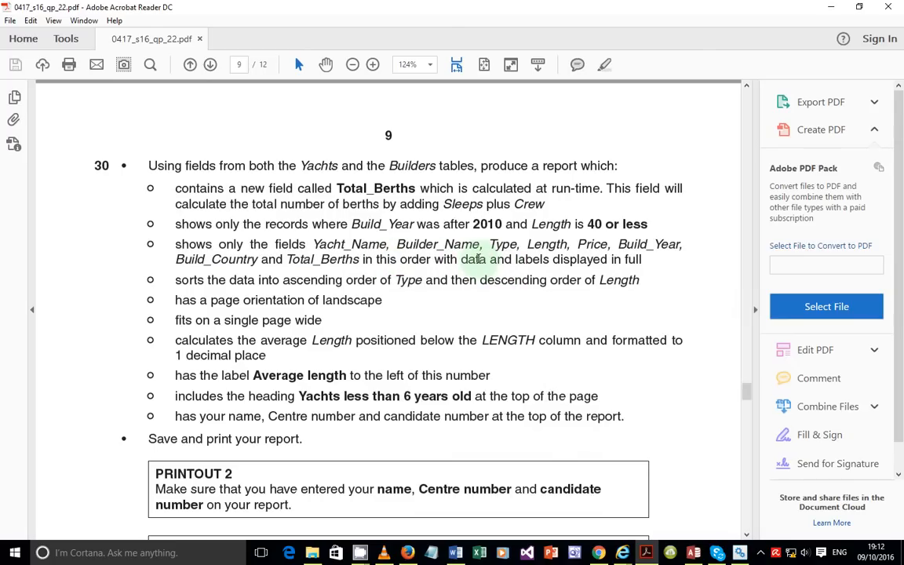
pyautogui.moveTo(462, 260); pyautogui.dragTo(527, 263)
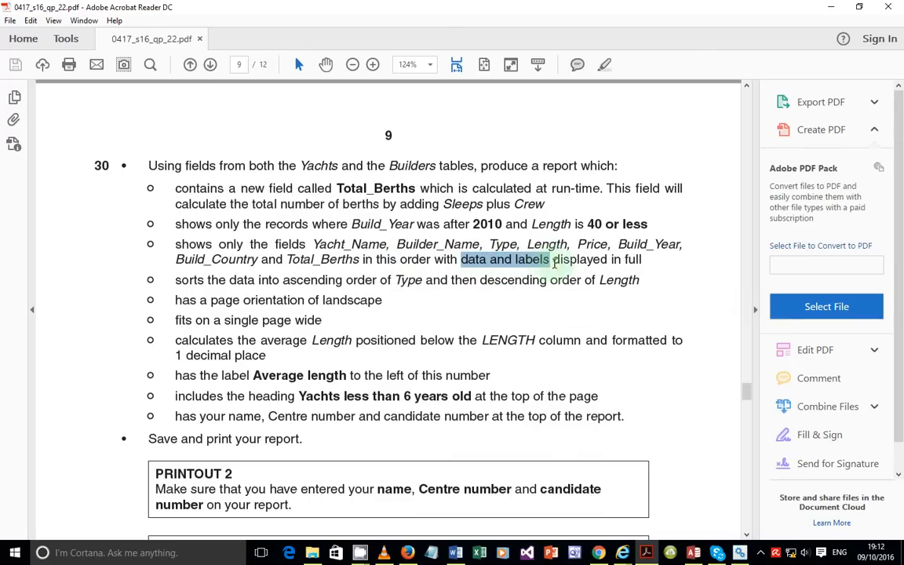
pyautogui.click(694, 552)
pyautogui.moveTo(314, 116)
pyautogui.mouseDown()
pyautogui.moveTo(297, 117)
pyautogui.moveTo(327, 117)
pyautogui.mouseUp()
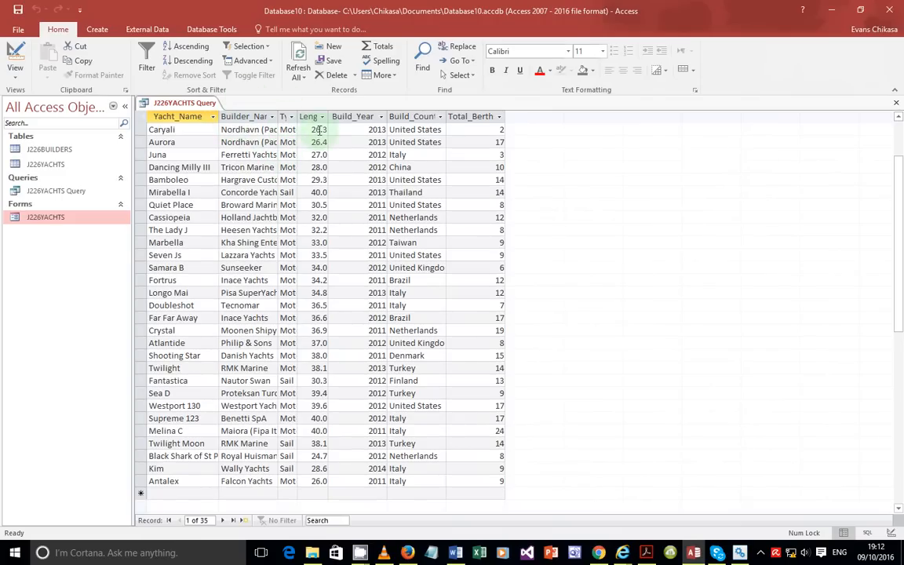
pyautogui.click(142, 119)
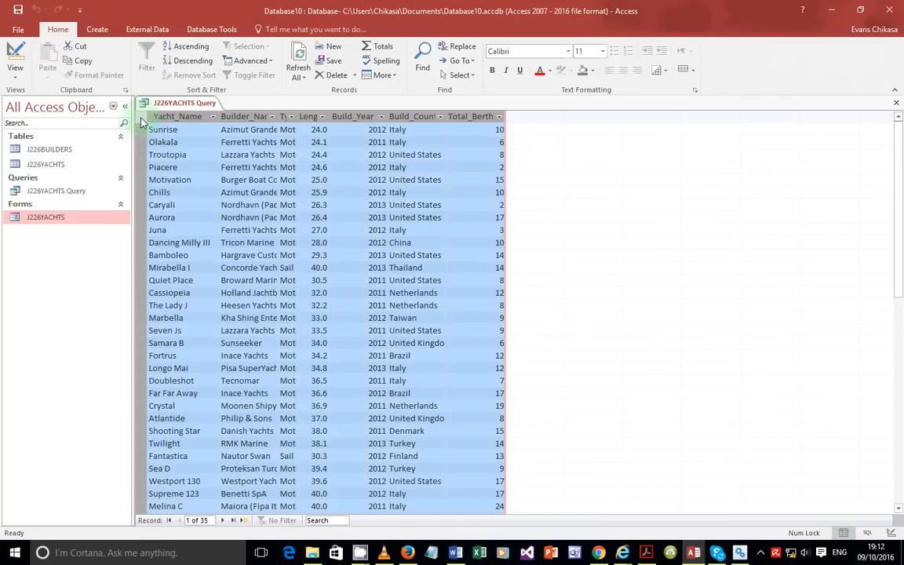
pyautogui.doubleClick(219, 116)
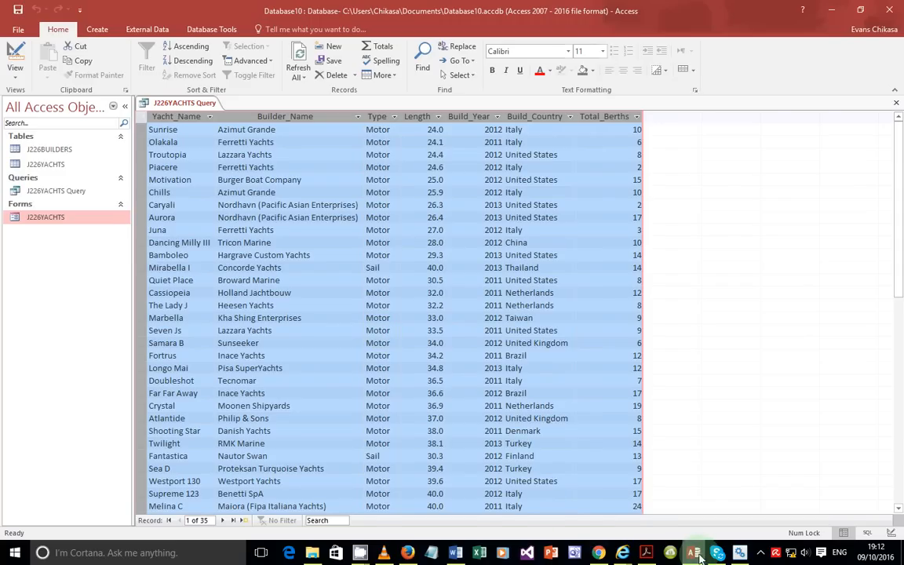
# Step: Highlight the listed field names and the sorting requirement in the exam paper
pyautogui.hotkey('alt', 'Tab')
pyautogui.moveTo(680, 244); pyautogui.dragTo(458, 246)
pyautogui.moveTo(175, 280); pyautogui.dragTo(618, 281)
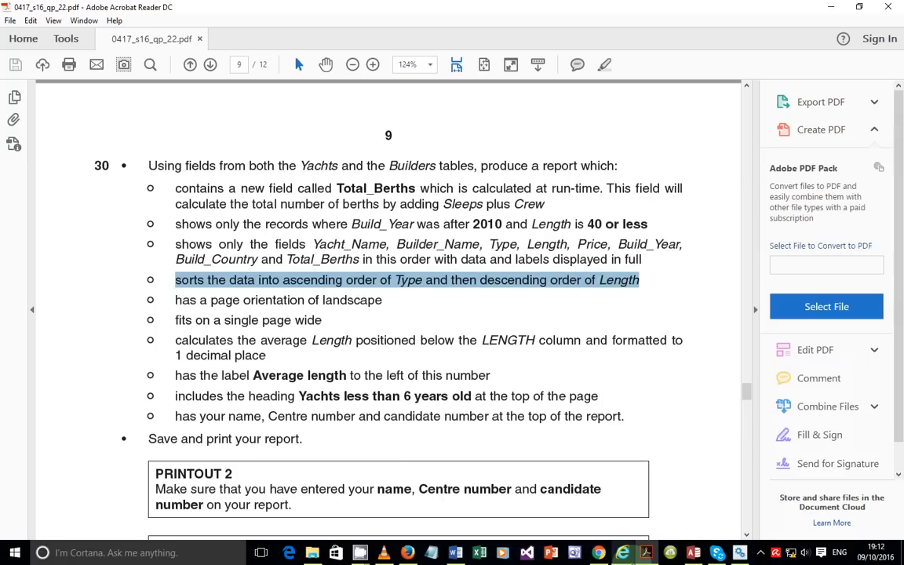
# Step: In the query design, sort Type ascending and Length descending, then run the query
pyautogui.click(694, 553)
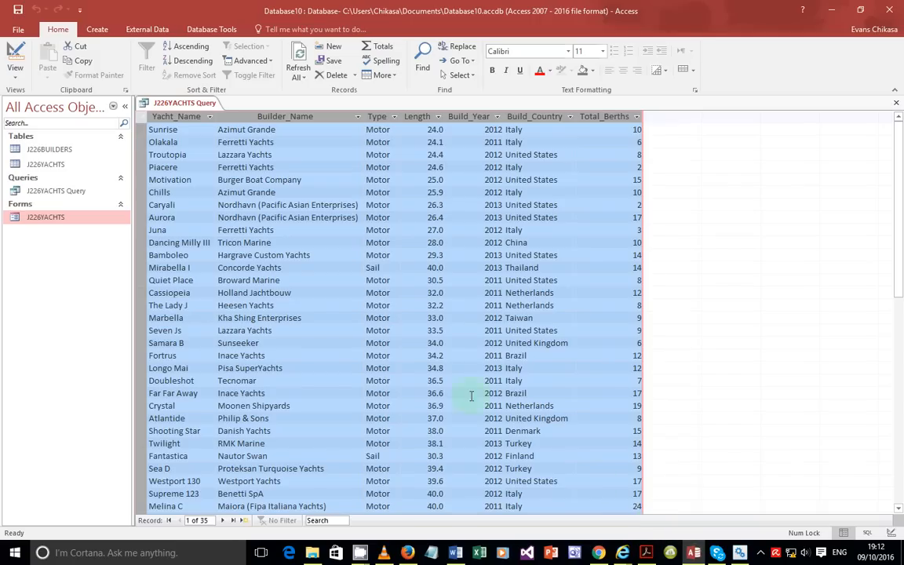
pyautogui.click(15, 67)
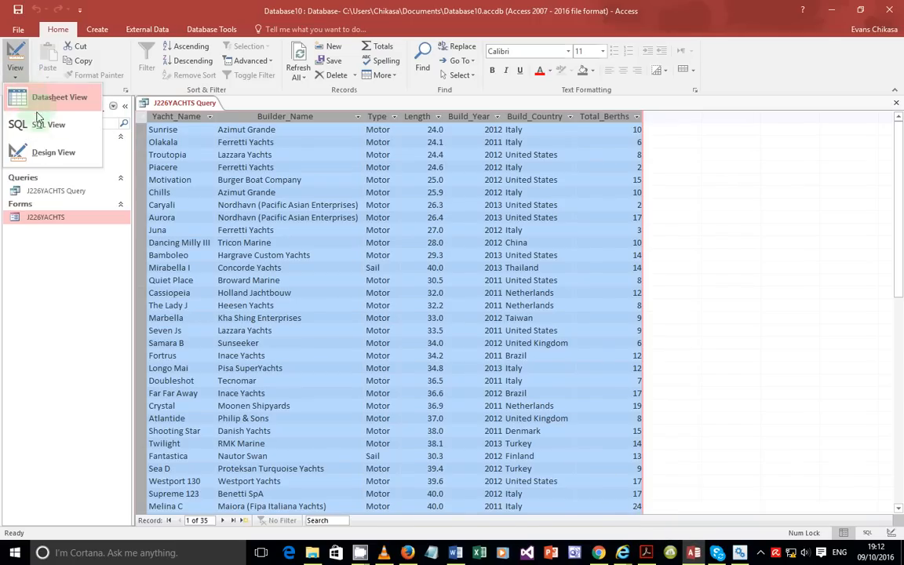
pyautogui.click(35, 153)
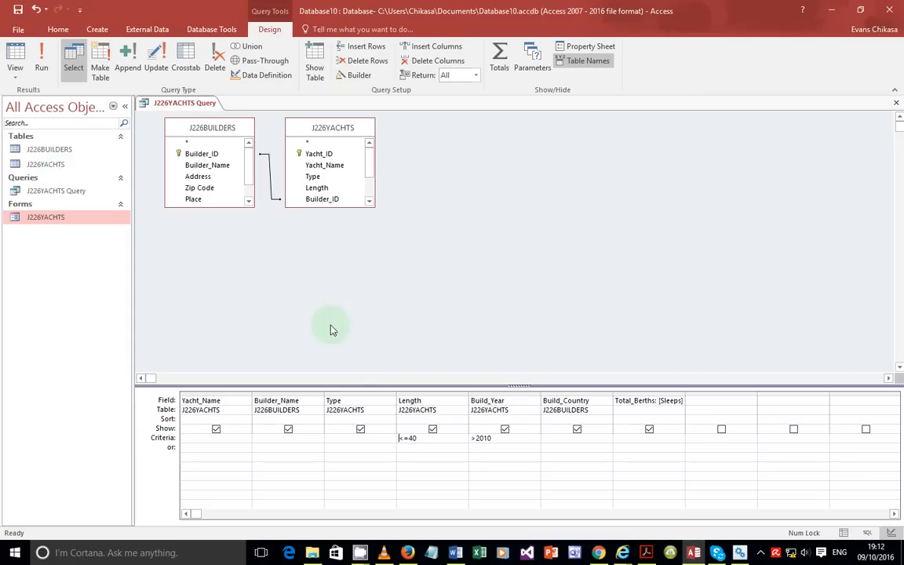
pyautogui.click(360, 419)
pyautogui.click(391, 420)
pyautogui.click(377, 430)
pyautogui.click(431, 419)
pyautogui.click(462, 420)
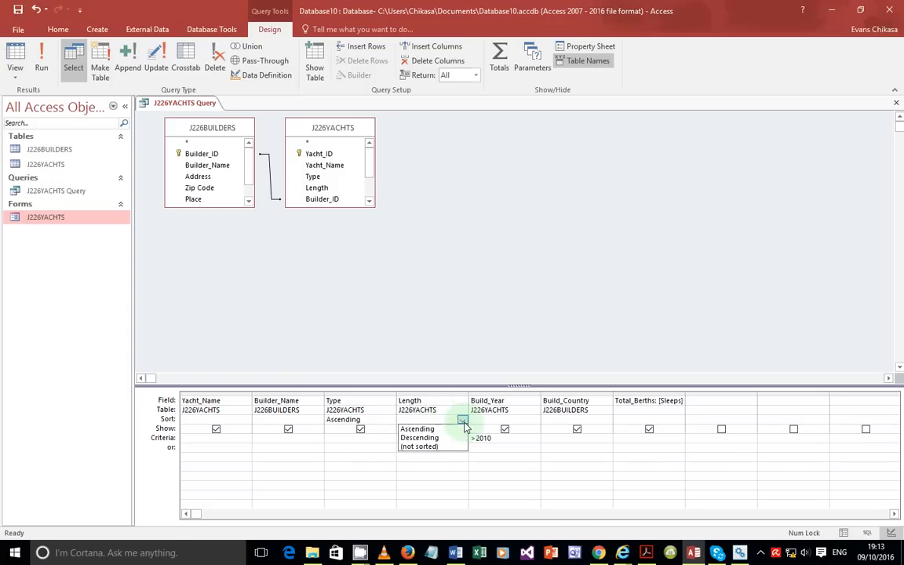
pyautogui.click(440, 442)
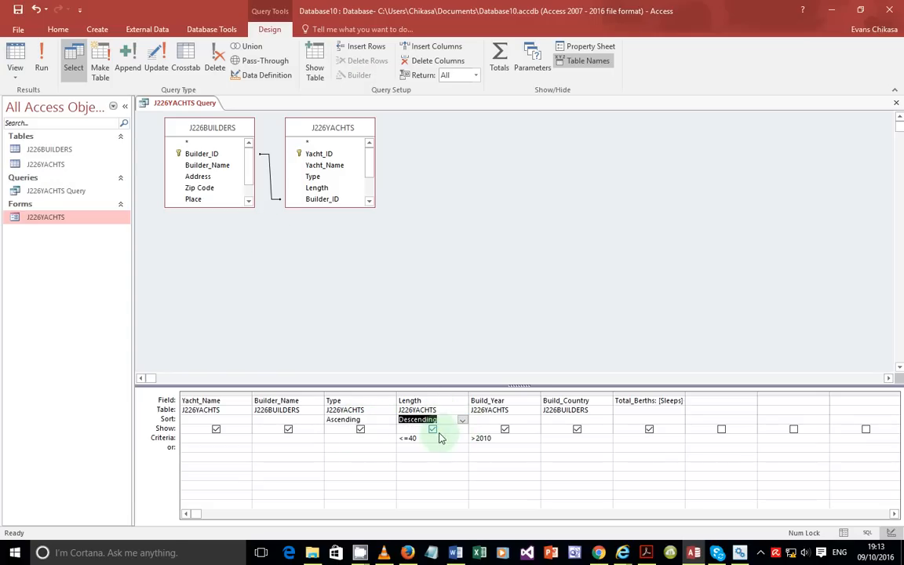
pyautogui.click(38, 40)
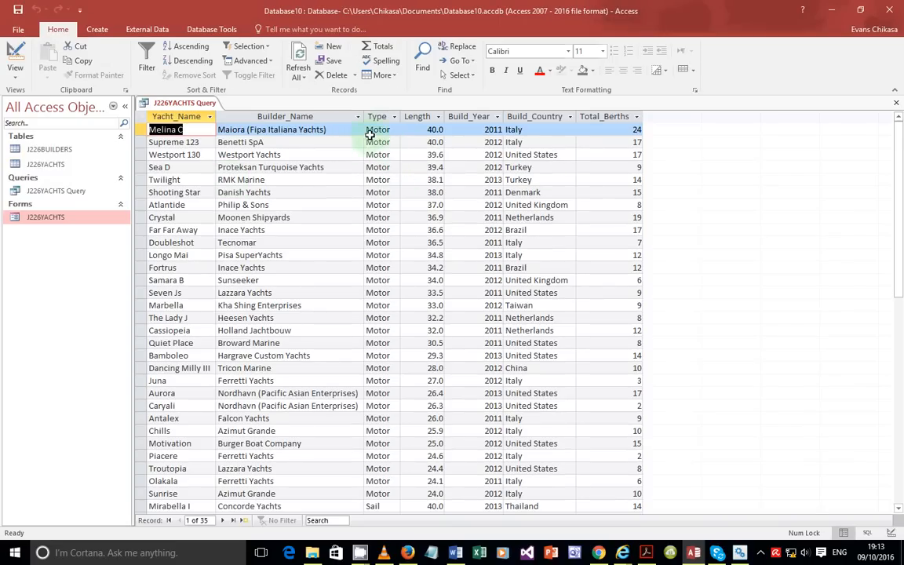
# Step: Scroll through the re-sorted query results, then return to the exam paper PDF
pyautogui.scroll(-6, 377, 205)
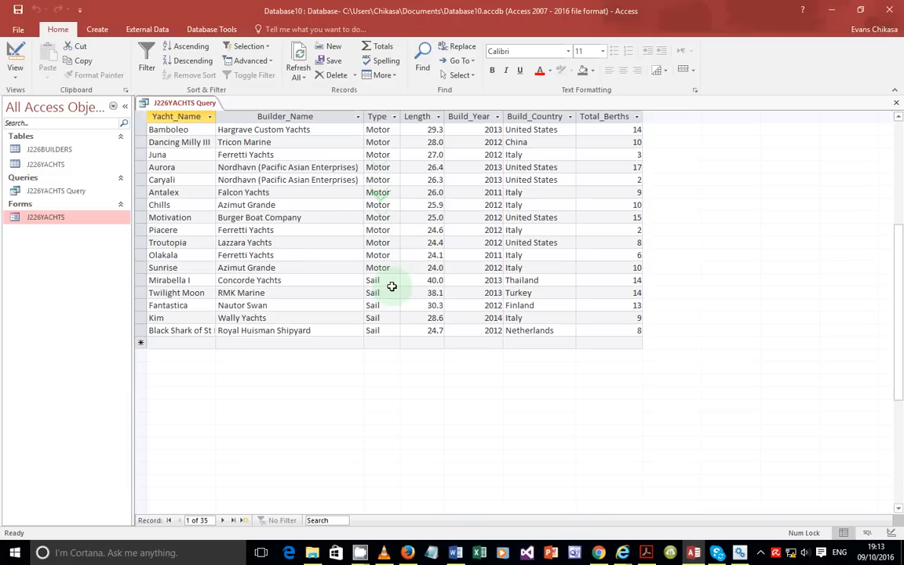
pyautogui.scroll(5, 389, 187)
pyautogui.scroll(-4, 383, 178)
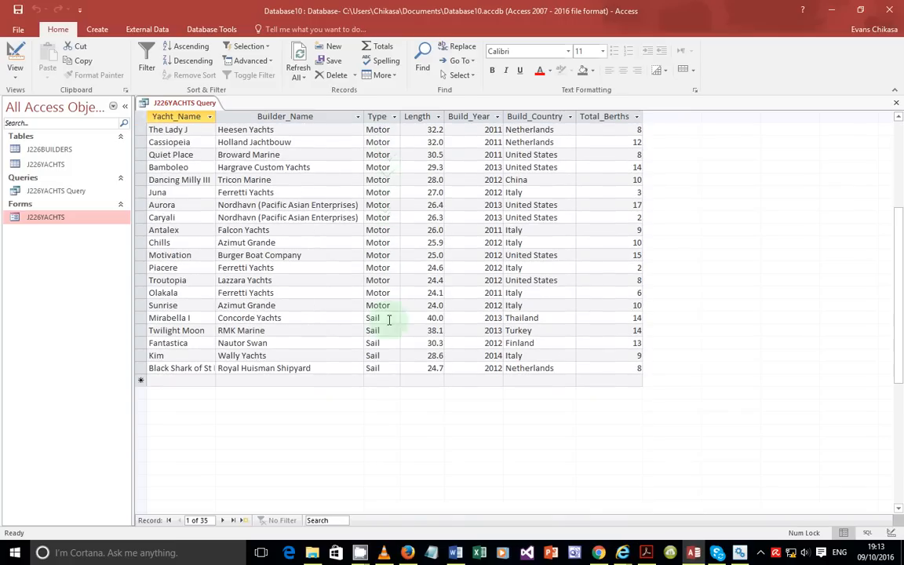
pyautogui.scroll(5, 379, 347)
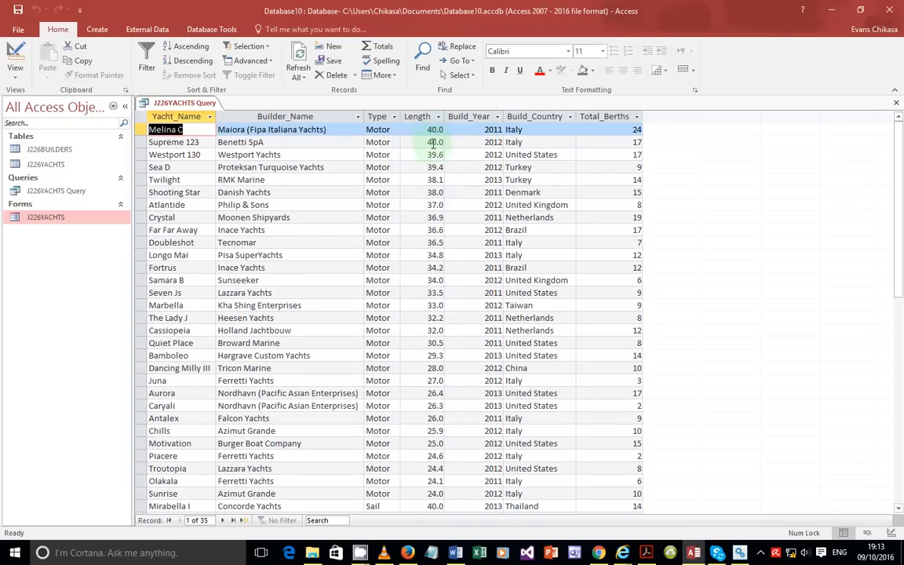
pyautogui.scroll(-3, 446, 440)
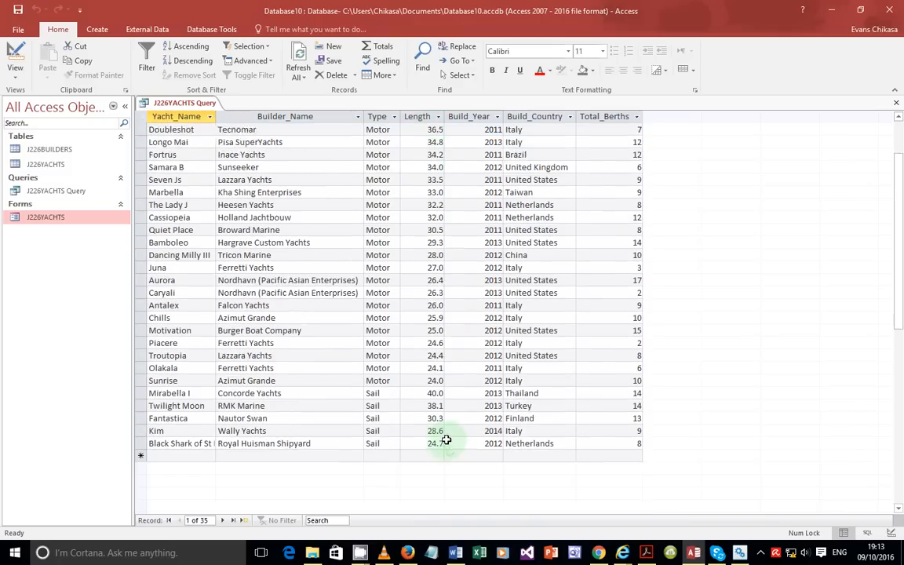
pyautogui.scroll(-1, 446, 438)
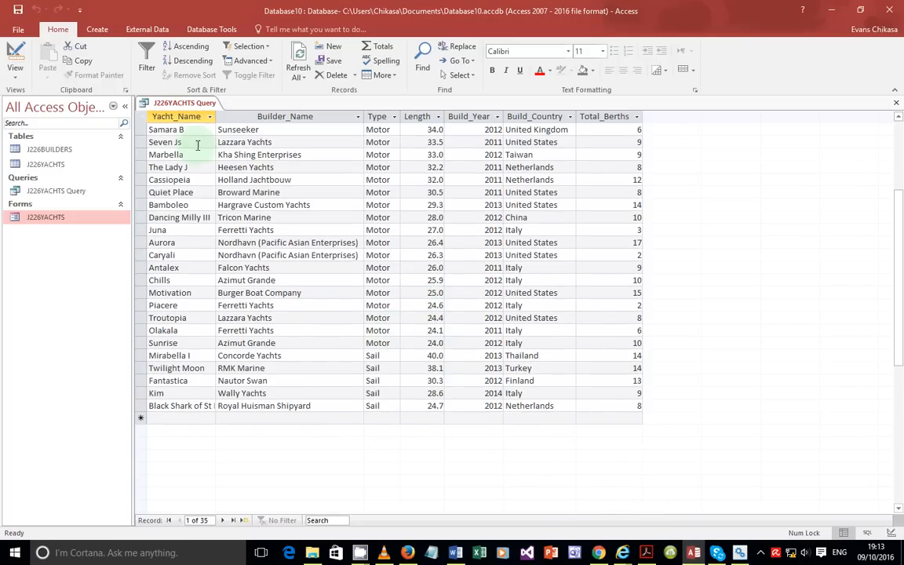
pyautogui.click(14, 69)
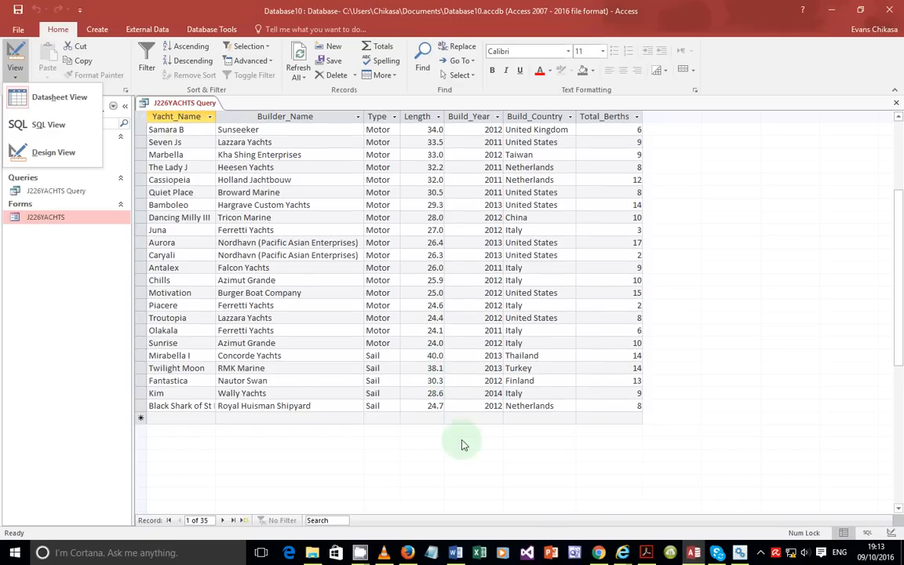
pyautogui.click(694, 553)
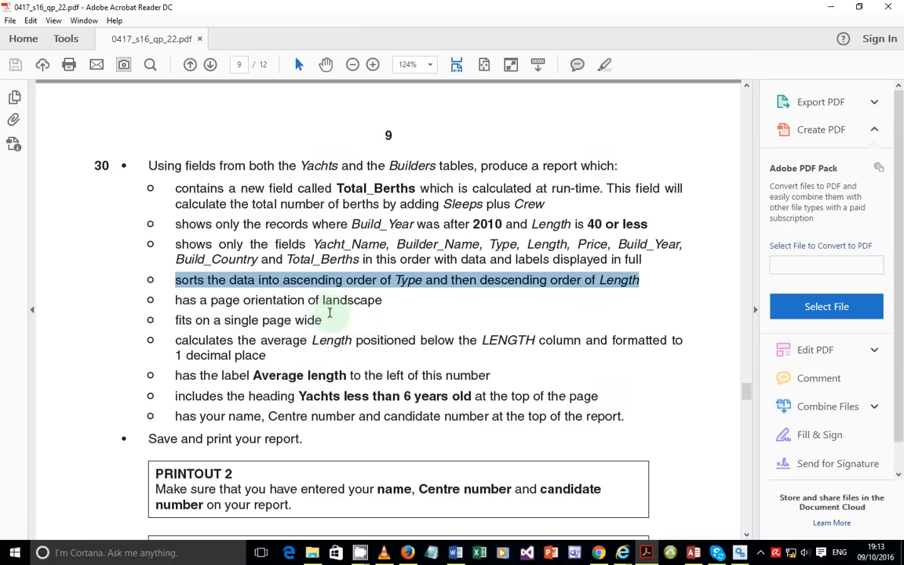
pyautogui.moveTo(186, 303); pyautogui.dragTo(620, 417)
pyautogui.click(696, 555)
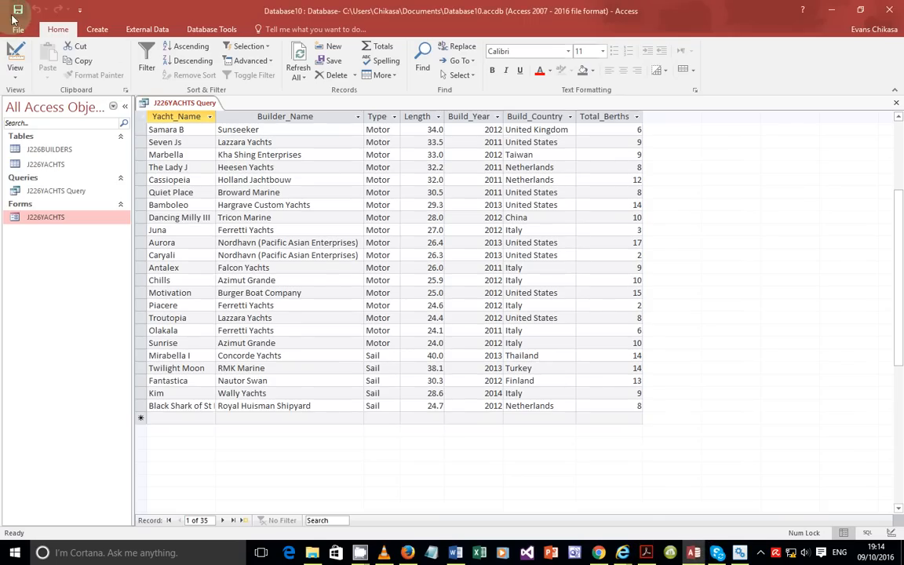
# Step: Close the query and start a Report Wizard on J226YACHTS Query with all seven fields
pyautogui.click(895, 105)
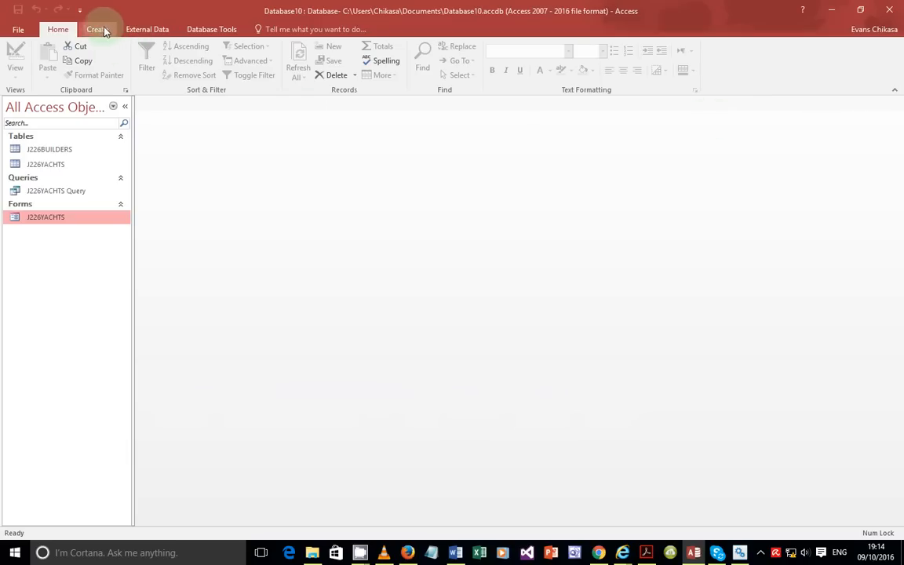
pyautogui.click(97, 29)
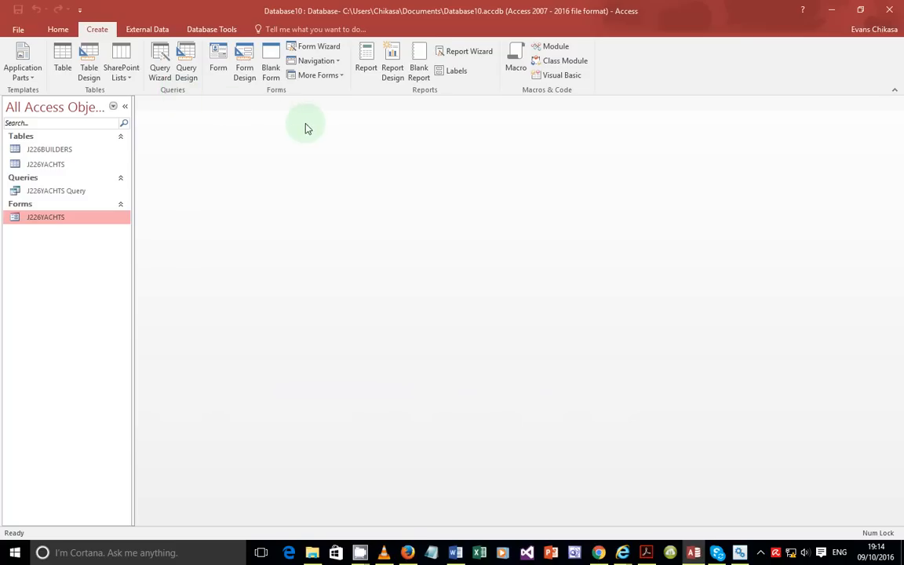
pyautogui.click(447, 51)
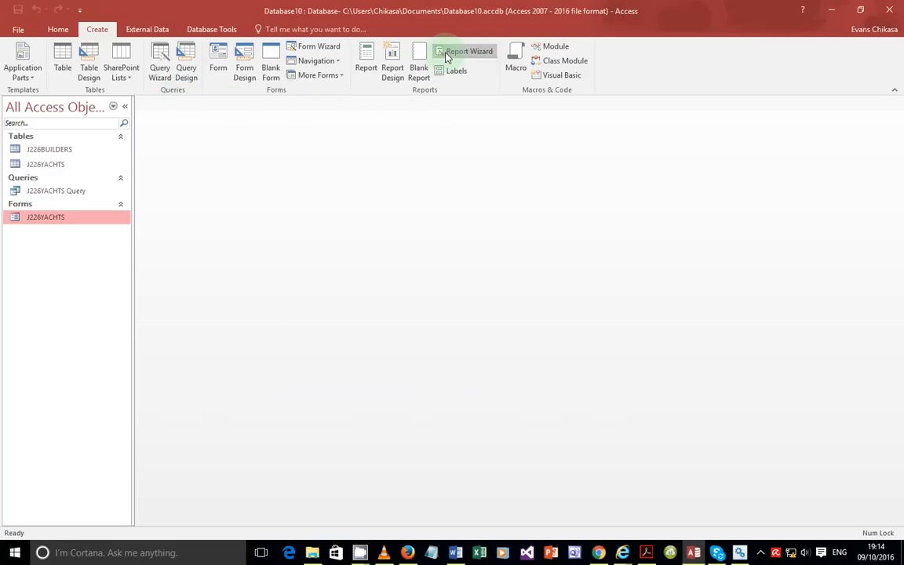
pyautogui.click(466, 192)
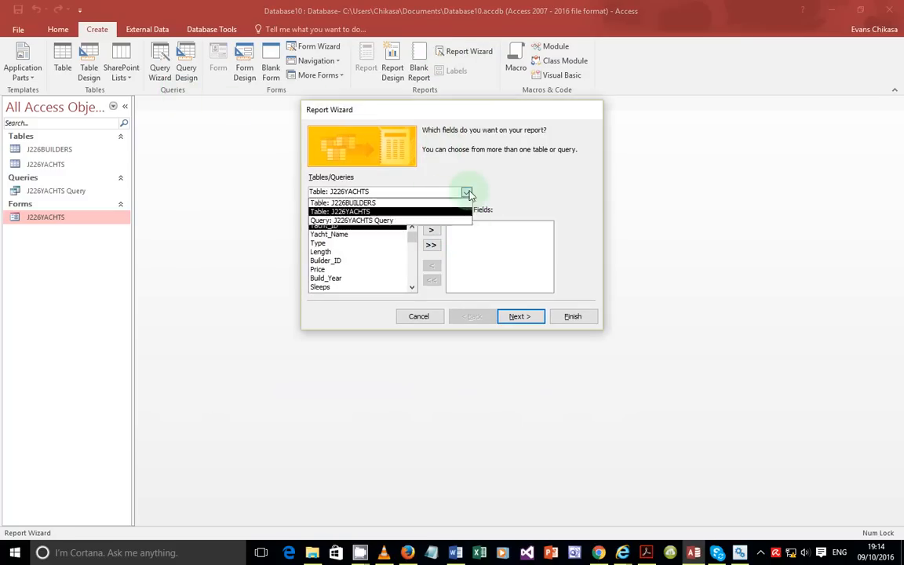
pyautogui.click(351, 222)
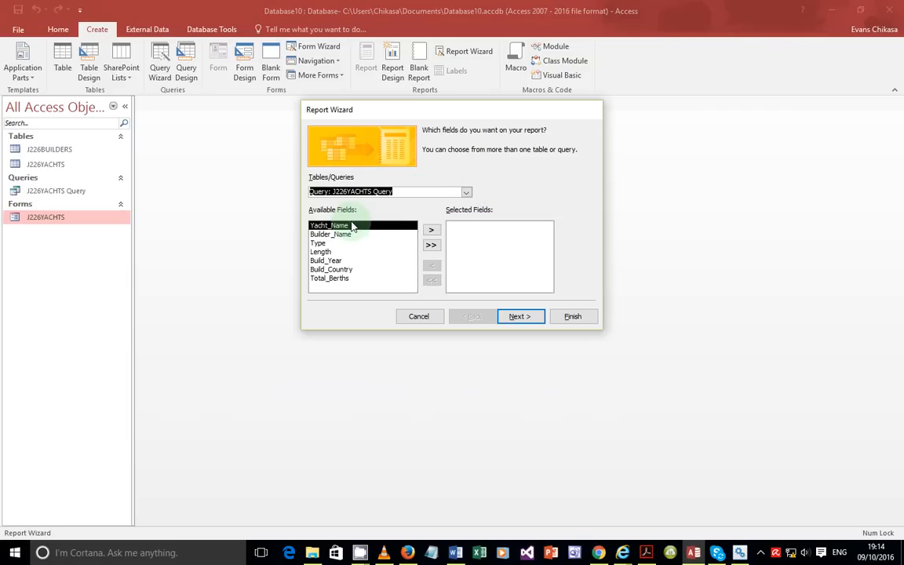
pyautogui.click(430, 246)
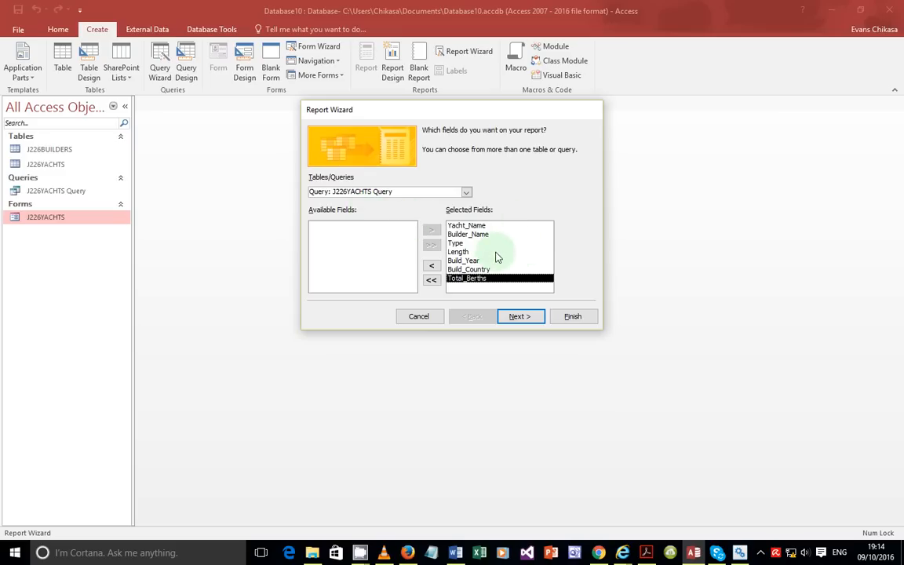
pyautogui.click(515, 316)
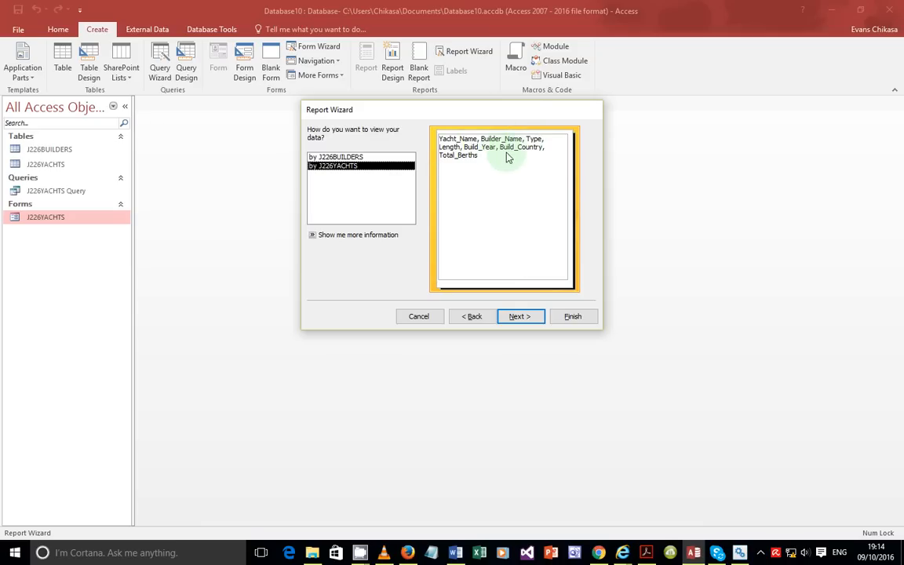
# Step: Pass the grouping and sort pages of the Report Wizard without adding any grouping or sort field
pyautogui.click(519, 318)
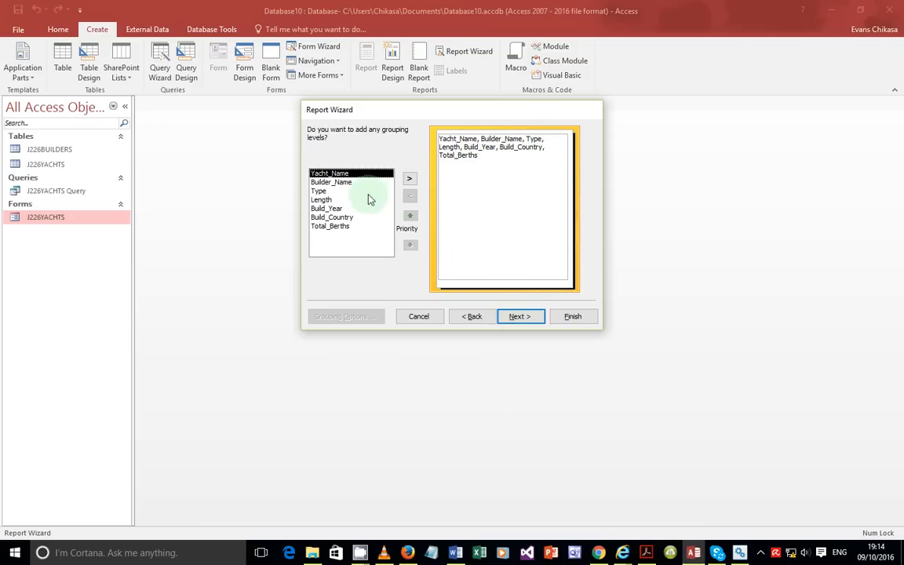
pyautogui.click(518, 319)
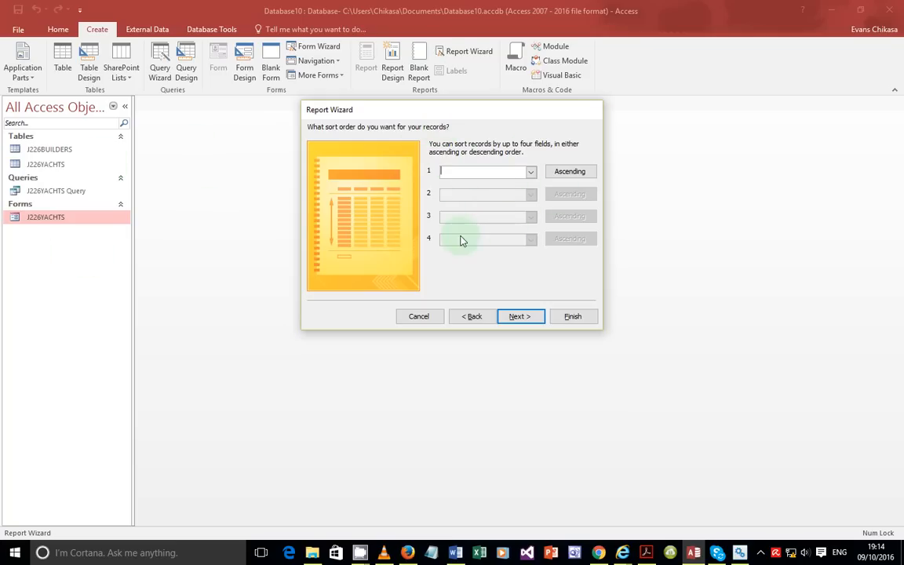
pyautogui.click(531, 171)
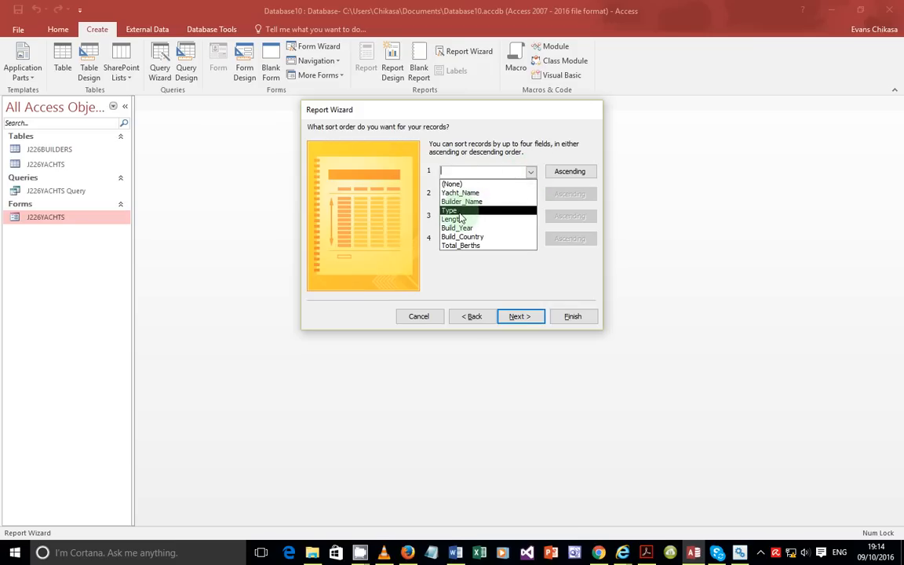
pyautogui.click(546, 157)
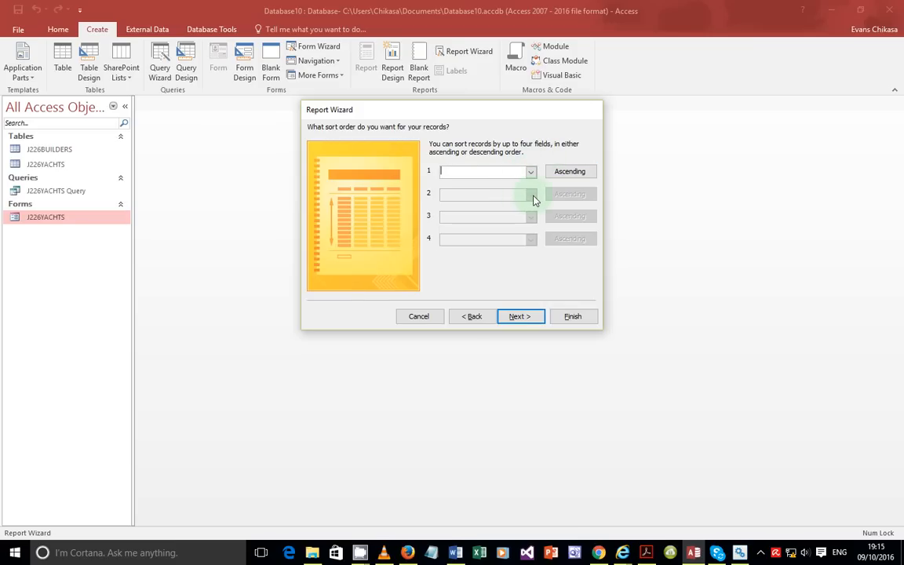
pyautogui.click(512, 318)
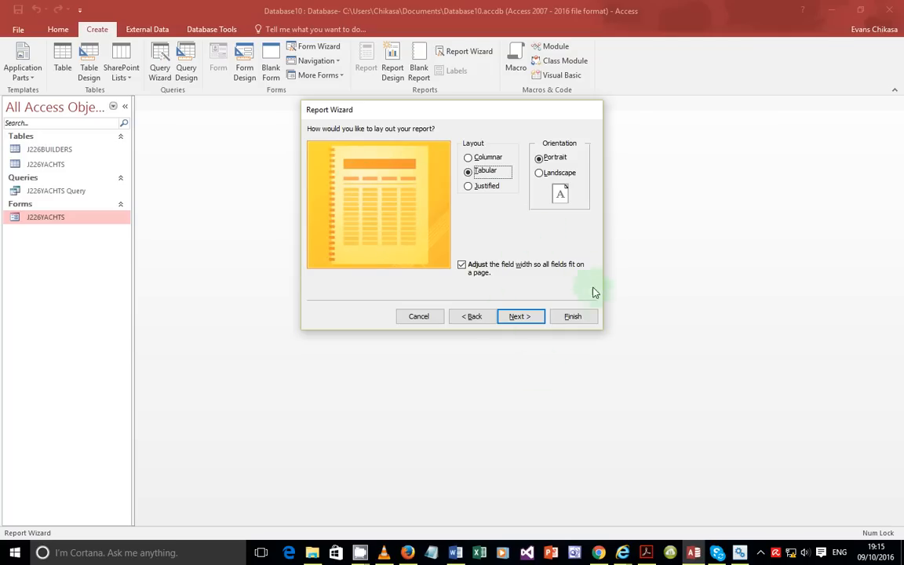
# Step: Bring the exam question PDF to the front in Acrobat Reader
pyautogui.hotkey('alt', 'Tab')
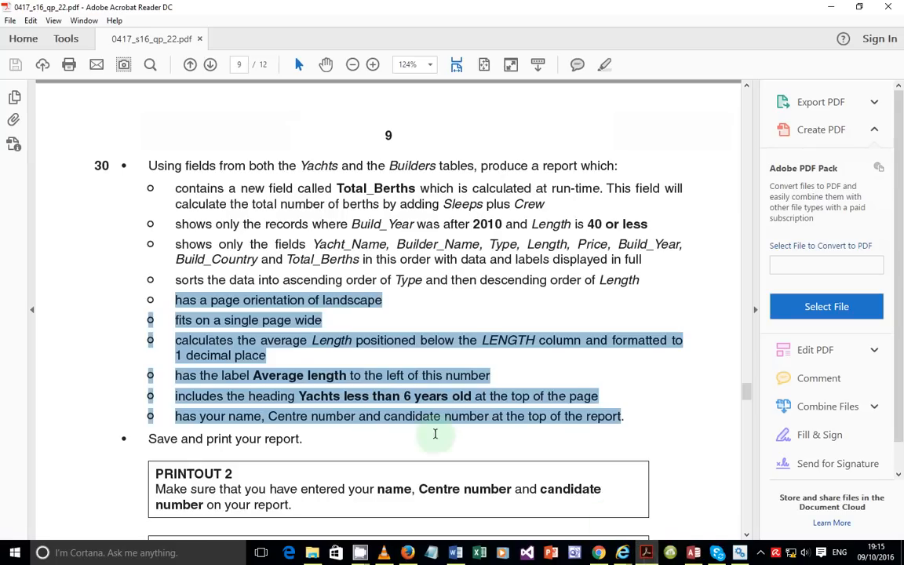
# Step: Highlight the landscape requirement, choose Landscape orientation in the wizard, and highlight the page-wide and average Length lines
pyautogui.click(370, 375)
pyautogui.moveTo(167, 300); pyautogui.dragTo(398, 312)
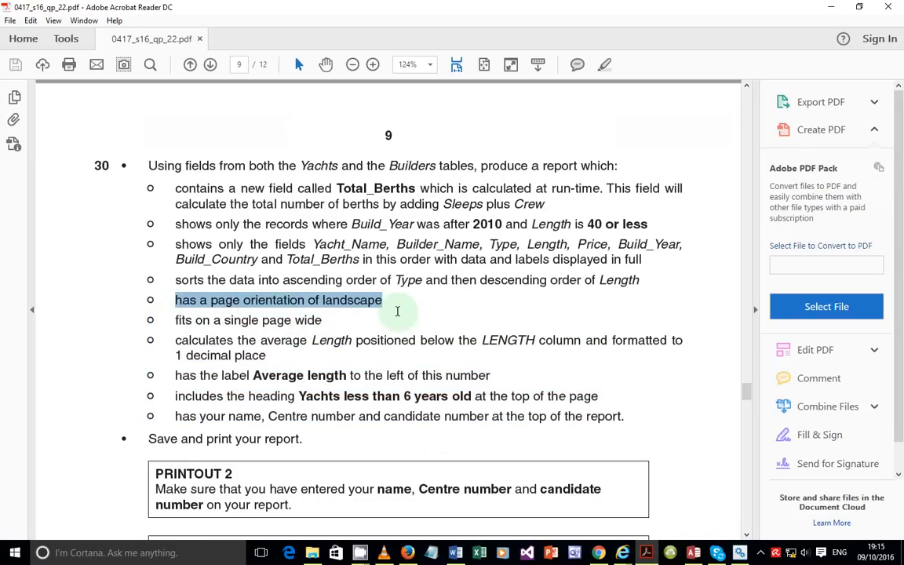
pyautogui.hotkey('alt', 'Tab')
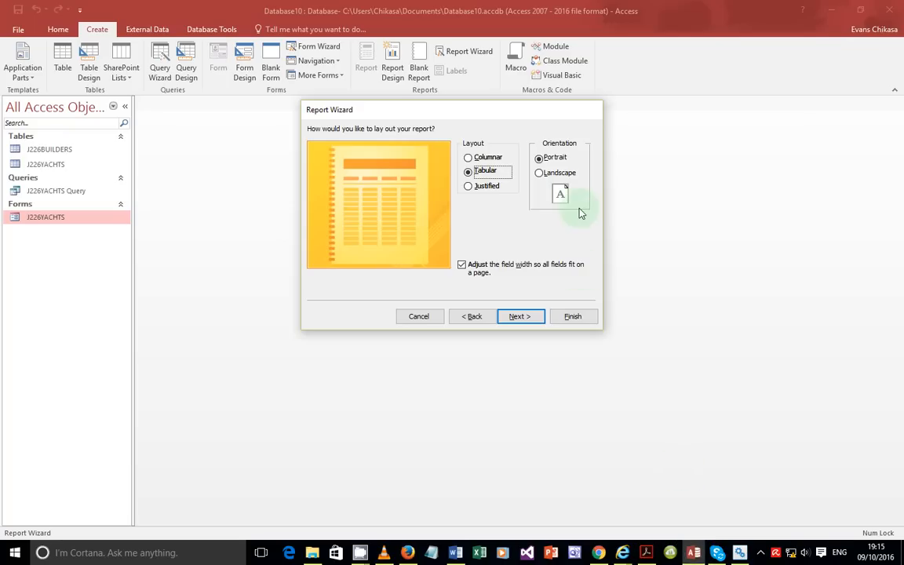
pyautogui.click(558, 173)
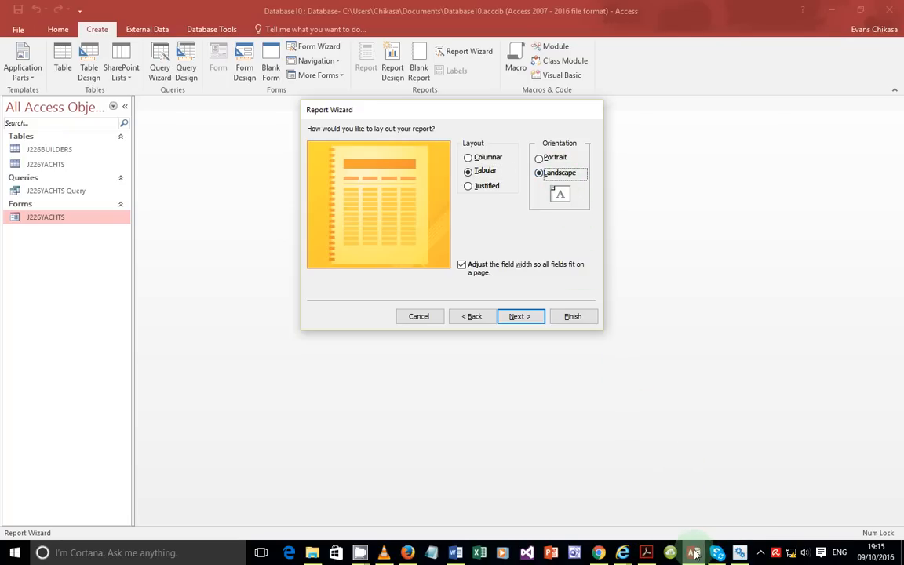
pyautogui.hotkey('alt', 'Tab')
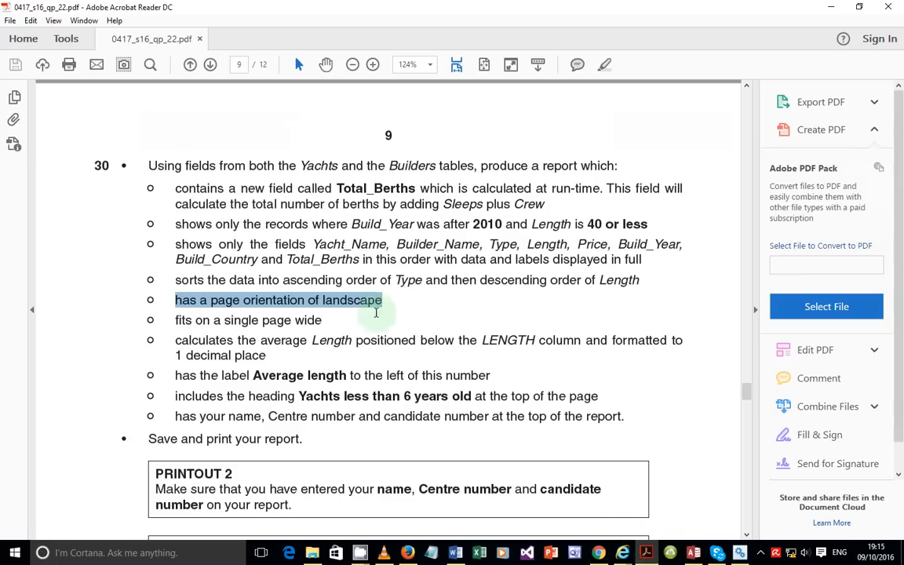
pyautogui.moveTo(175, 320); pyautogui.dragTo(352, 331)
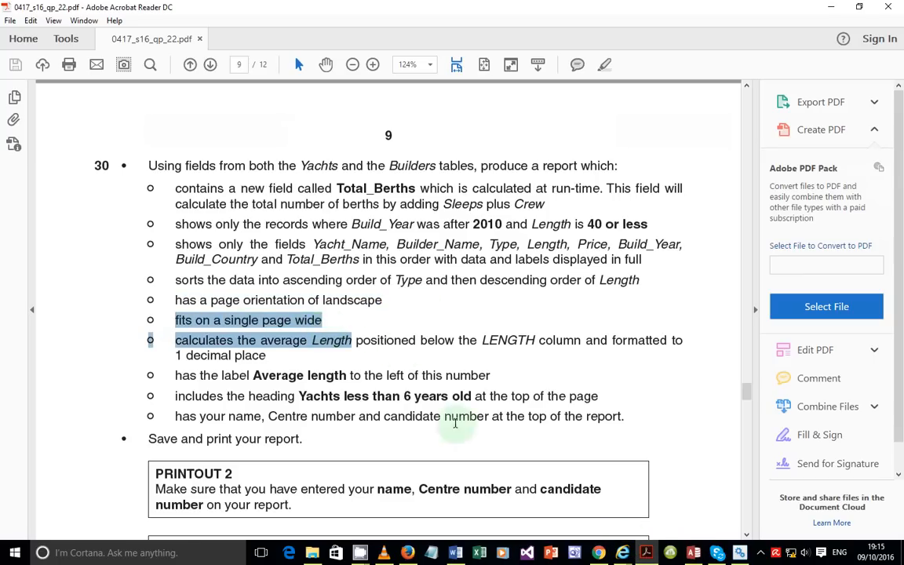
pyautogui.hotkey('alt', 'Tab')
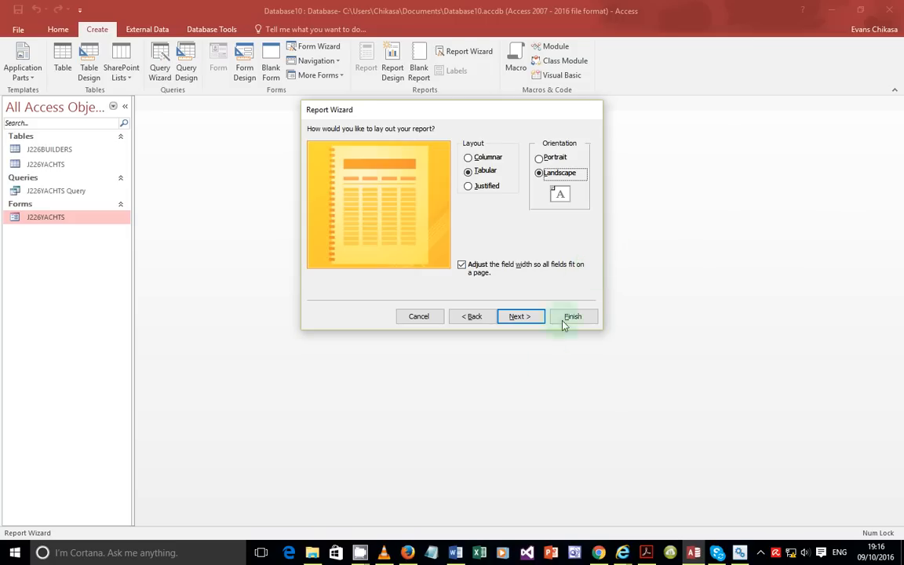
# Step: Launch Word 2016 from the taskbar and create a blank document
pyautogui.rightClick(455, 552)
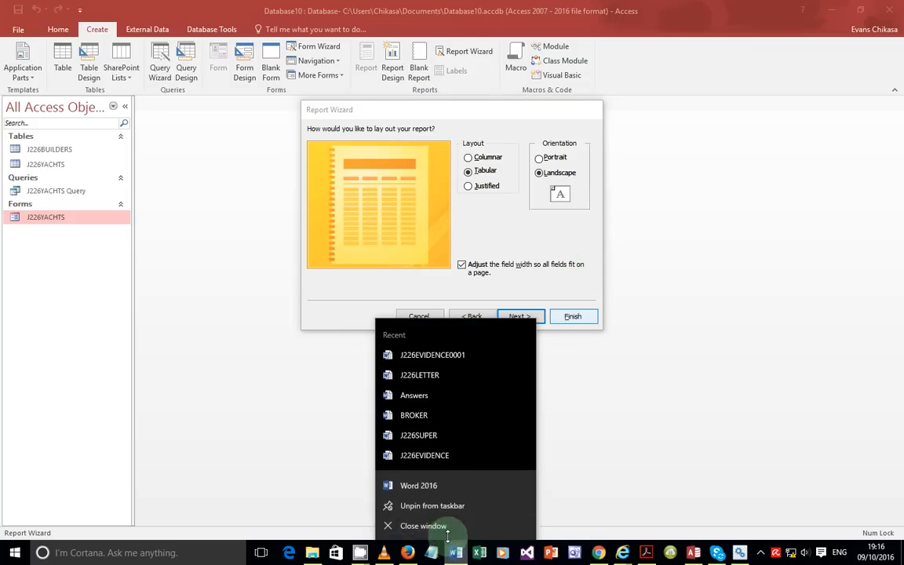
pyautogui.click(416, 485)
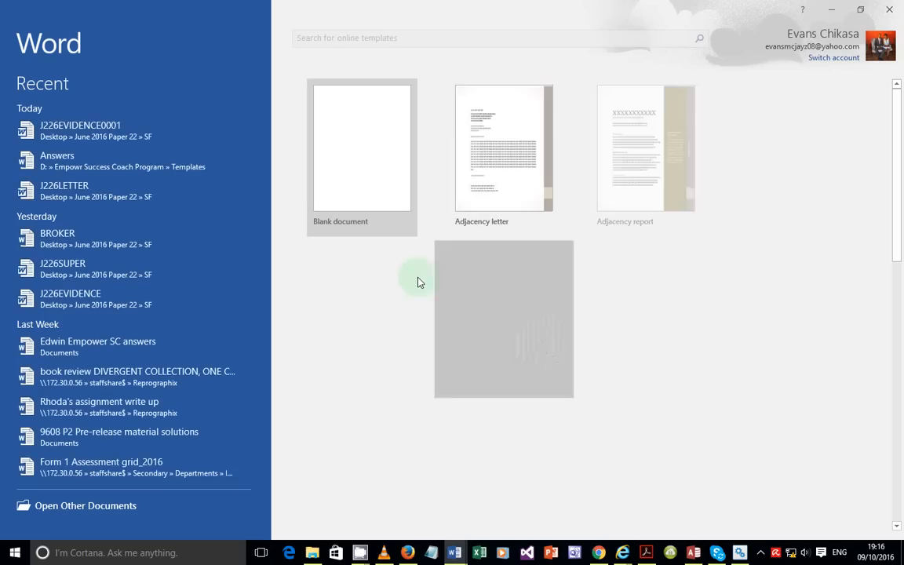
pyautogui.click(400, 171)
pyautogui.scroll(-5, 438, 351)
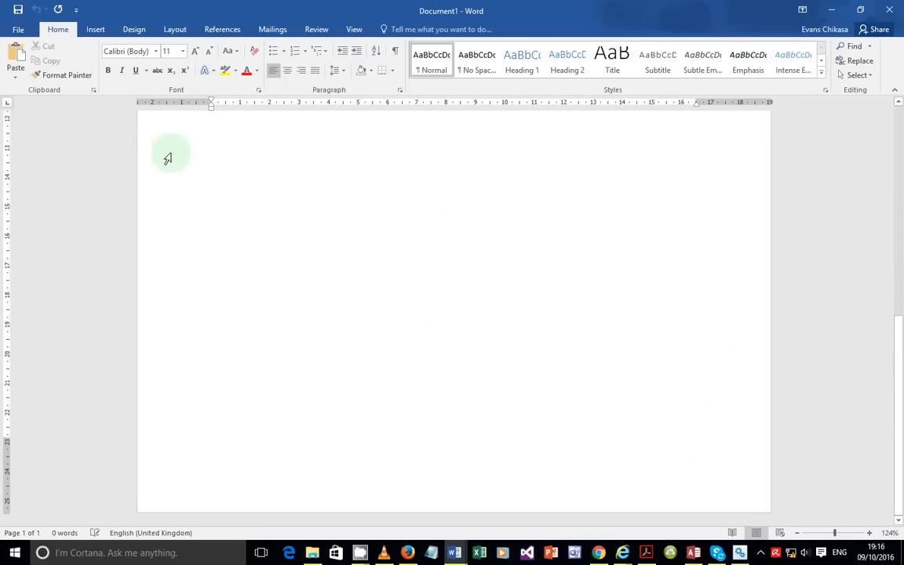
pyautogui.scroll(-1, 24, 67)
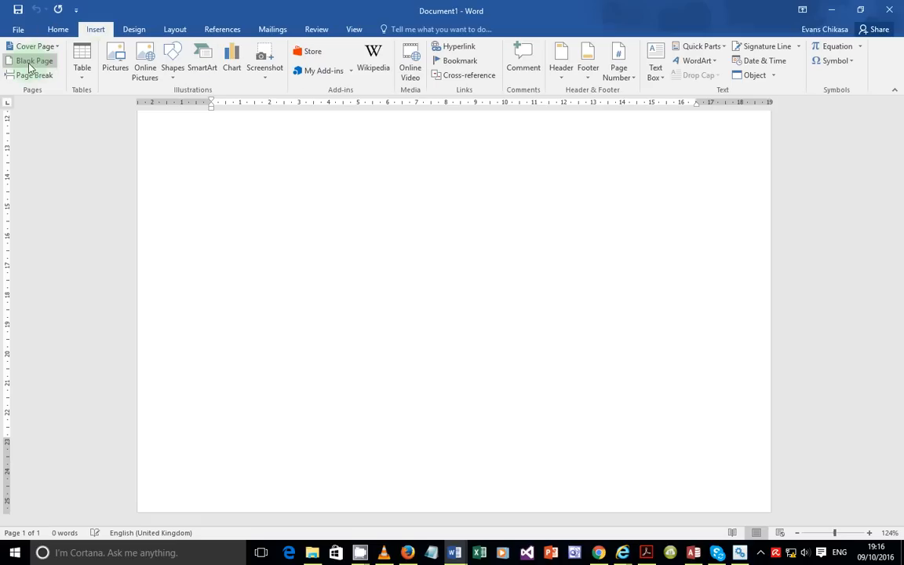
# Step: Insert a blank second page and zoom out so both pages are visible
pyautogui.click(28, 62)
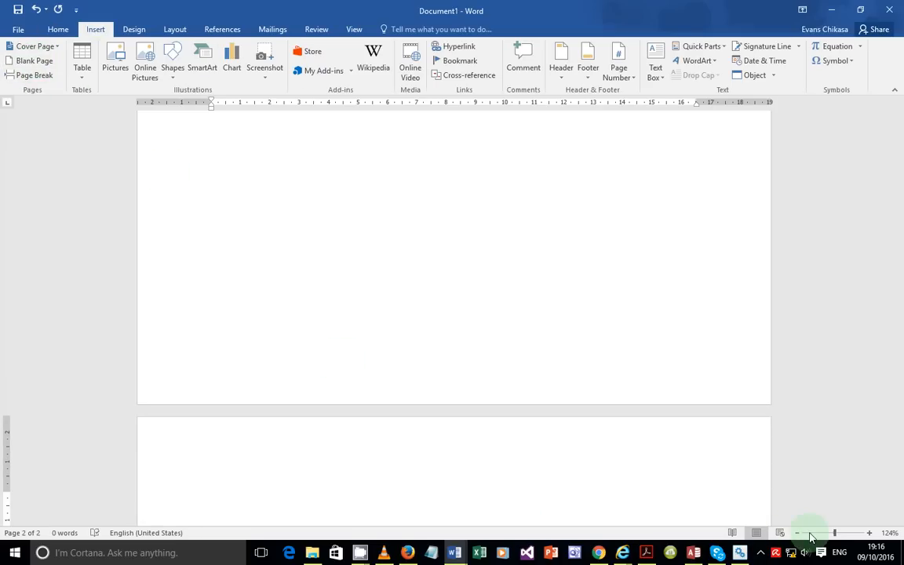
pyautogui.click(813, 534)
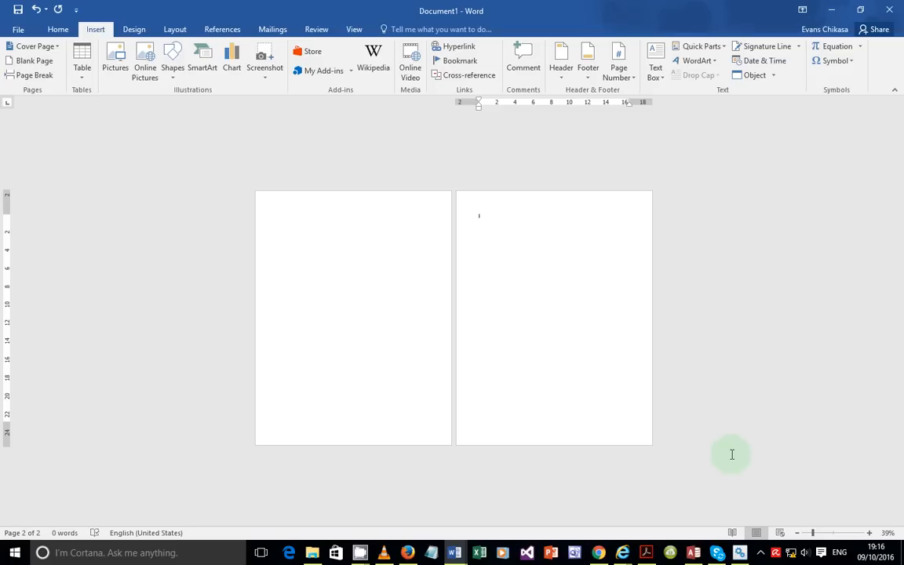
pyautogui.scroll(1, 732, 454)
pyautogui.scroll(1, 682, 442)
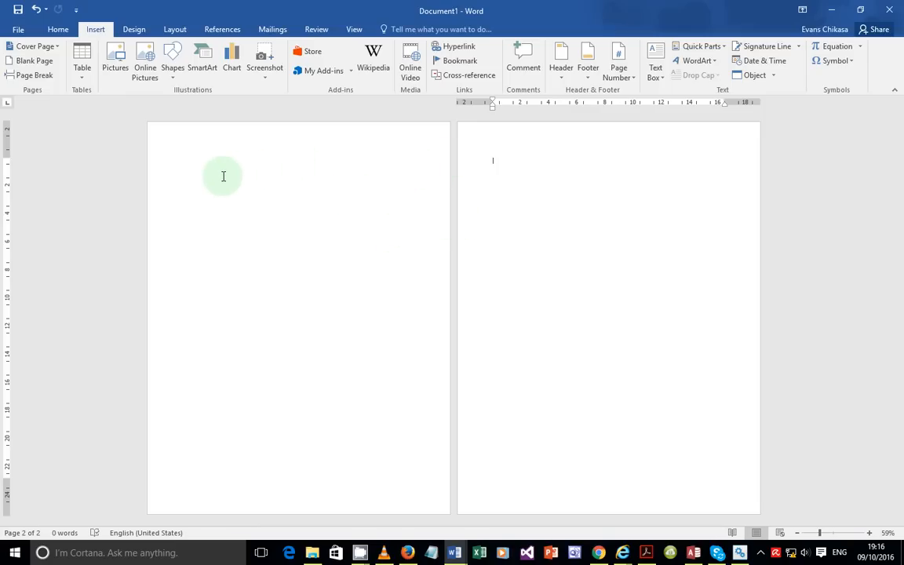
pyautogui.click(161, 174)
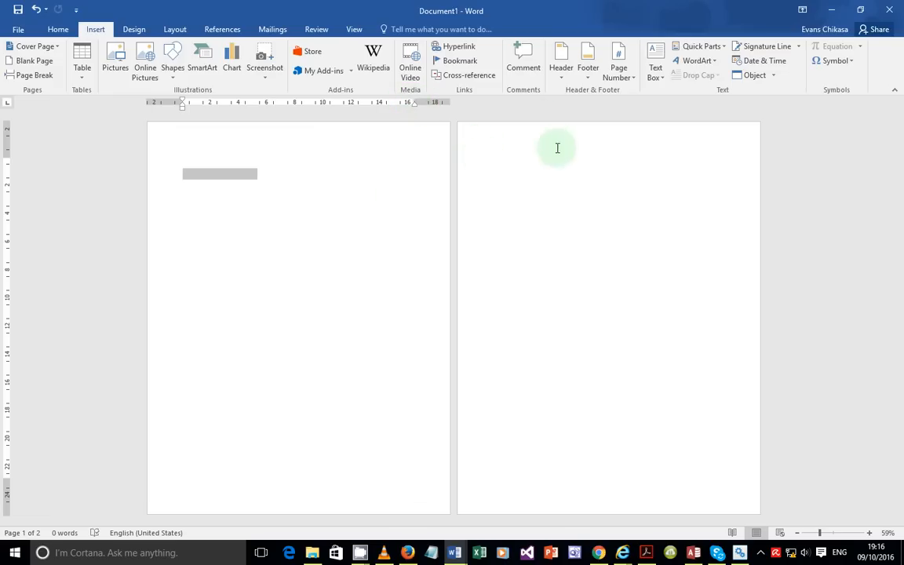
pyautogui.click(509, 165)
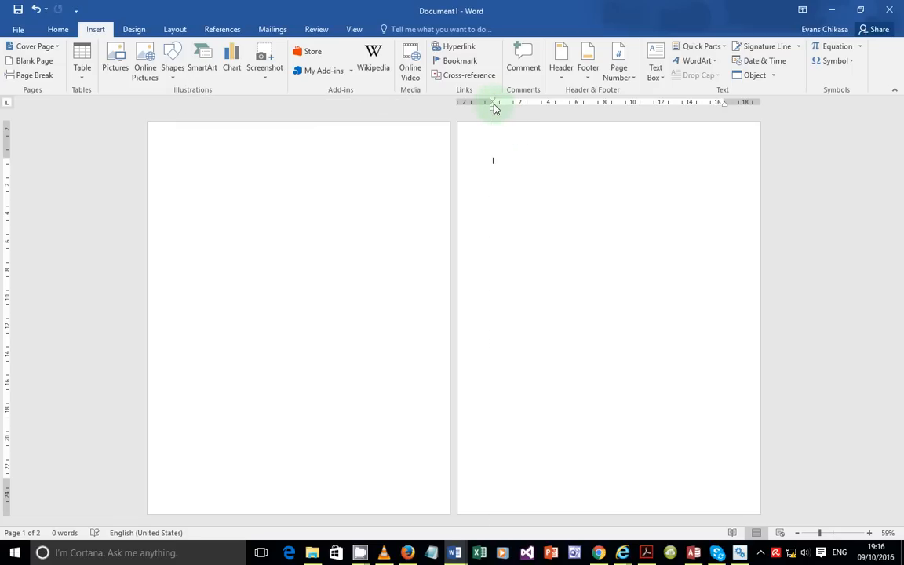
pyautogui.click(337, 164)
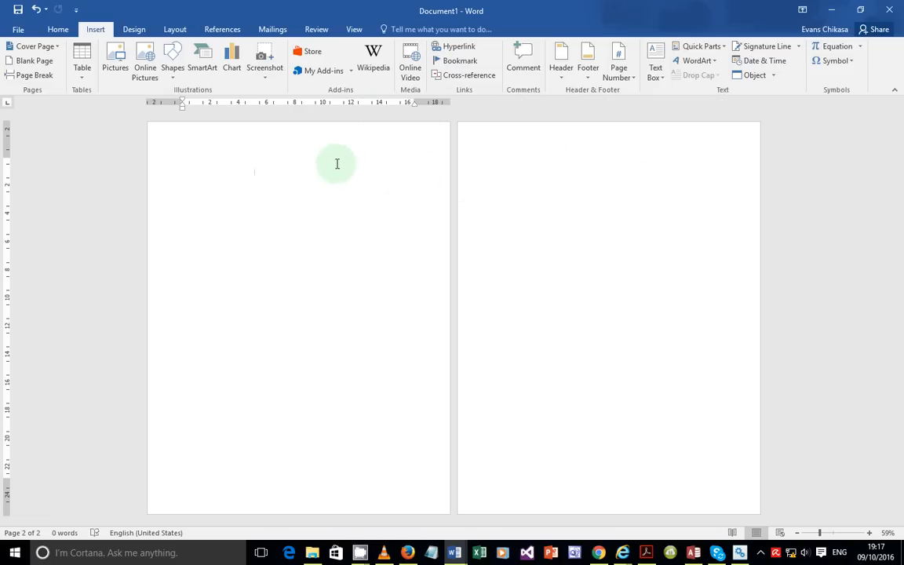
pyautogui.keyDown('ctrl'); pyautogui.scroll(4, 494, 291); pyautogui.keyUp('ctrl')
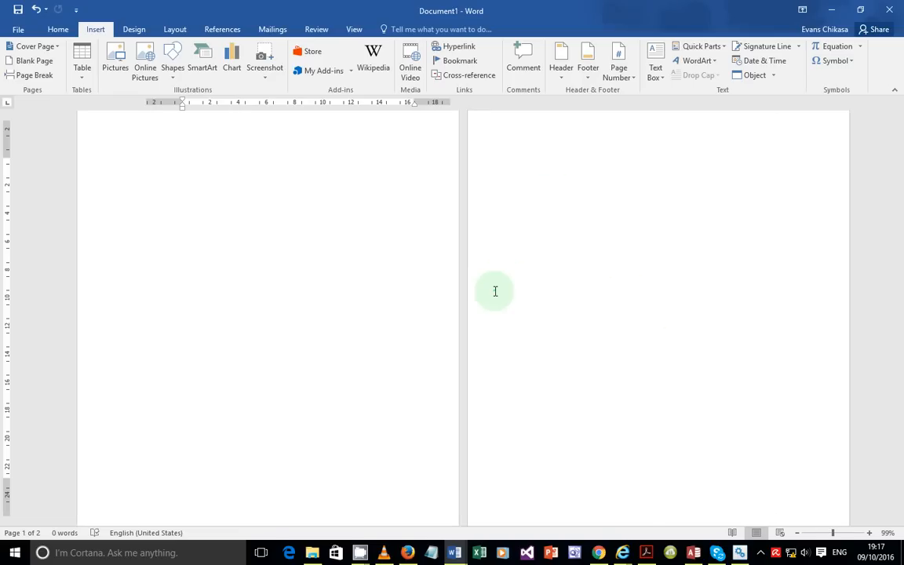
pyautogui.keyDown('ctrl'); pyautogui.scroll(2, 494, 290); pyautogui.keyUp('ctrl')
pyautogui.scroll(1, 343, 388)
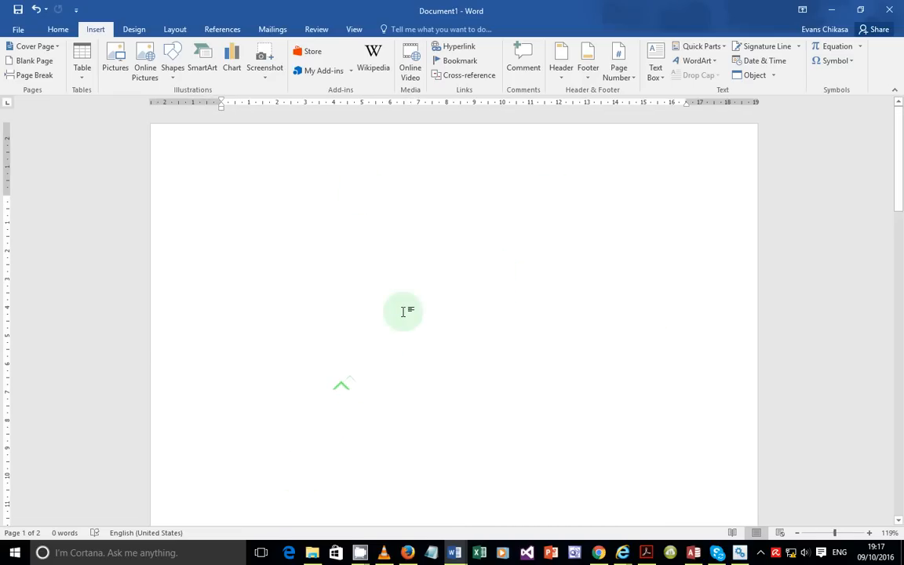
pyautogui.keyDown('ctrl'); pyautogui.scroll(-6, 404, 312); pyautogui.keyUp('ctrl')
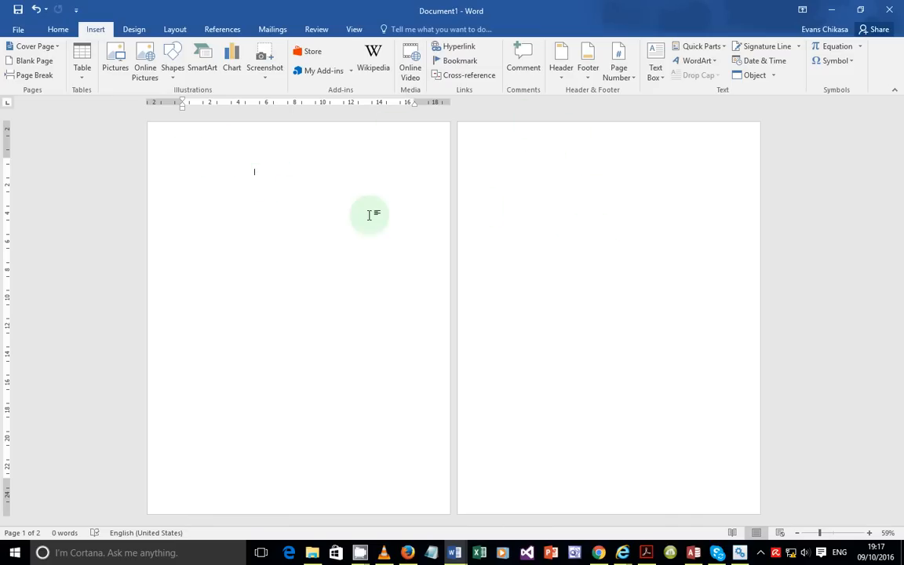
pyautogui.keyDown('ctrl'); pyautogui.scroll(4, 383, 222); pyautogui.keyUp('ctrl')
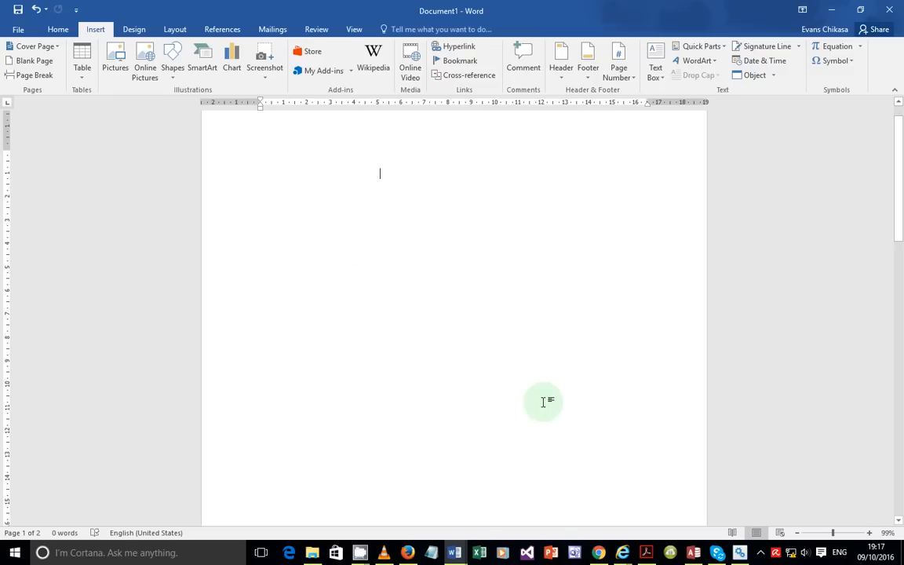
# Step: On the wizard's final page, choose to modify the design and select the J226YACHTS title
pyautogui.click(693, 556)
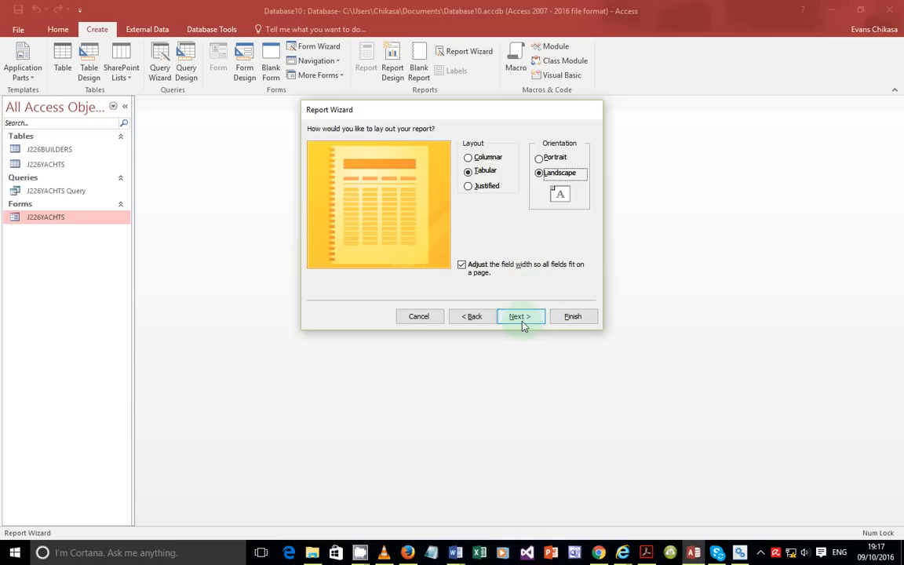
pyautogui.click(521, 317)
pyautogui.click(471, 250)
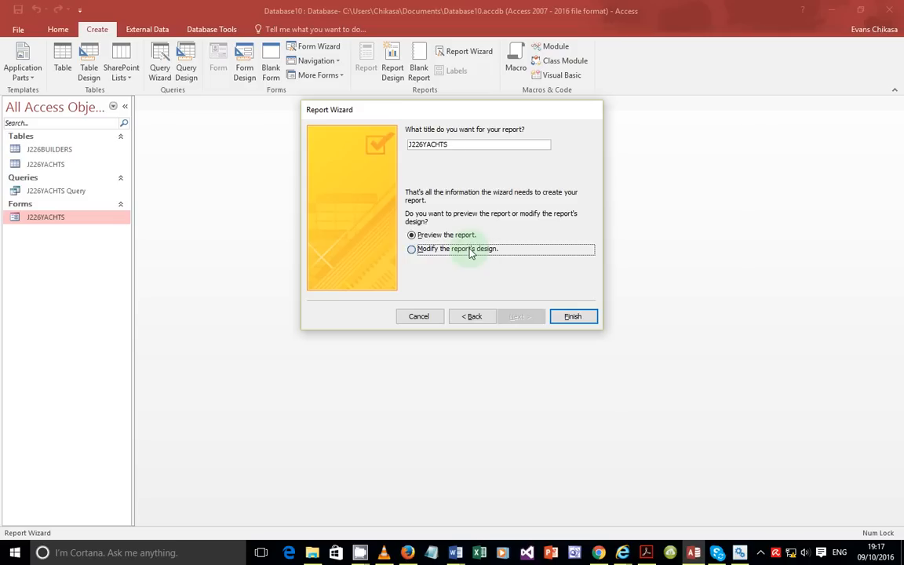
pyautogui.moveTo(459, 146); pyautogui.dragTo(402, 148)
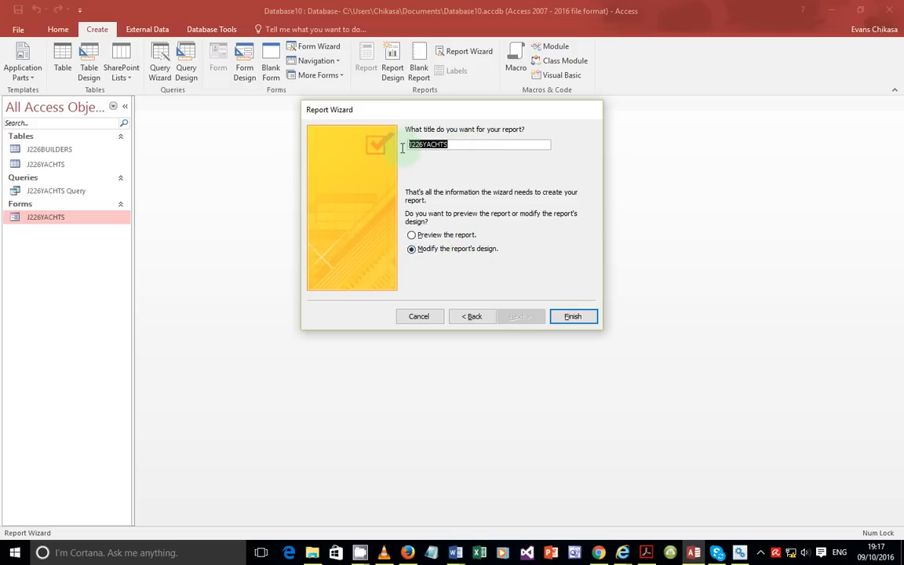
# Step: Highlight the required heading 'Yachts less than 6 years old' in the exam PDF
pyautogui.click(646, 553)
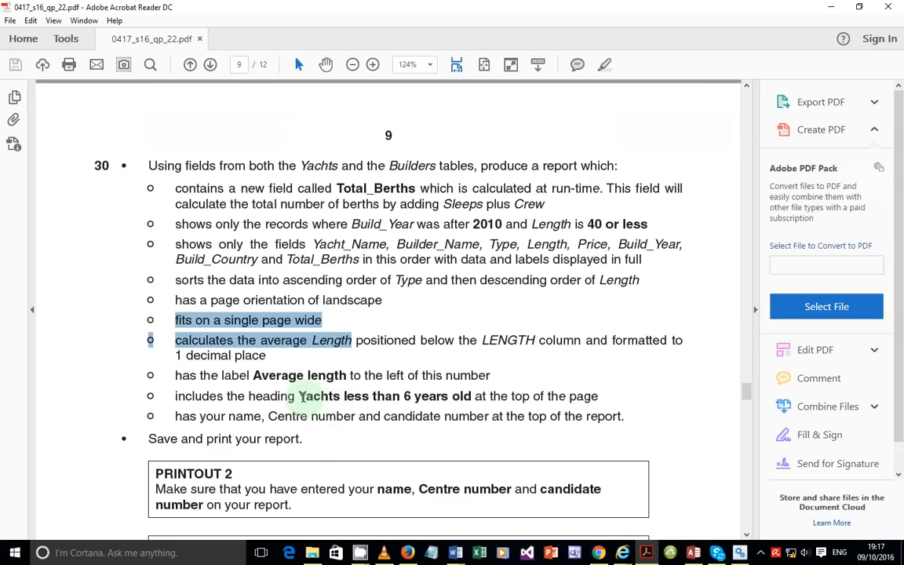
pyautogui.moveTo(301, 396); pyautogui.dragTo(474, 396)
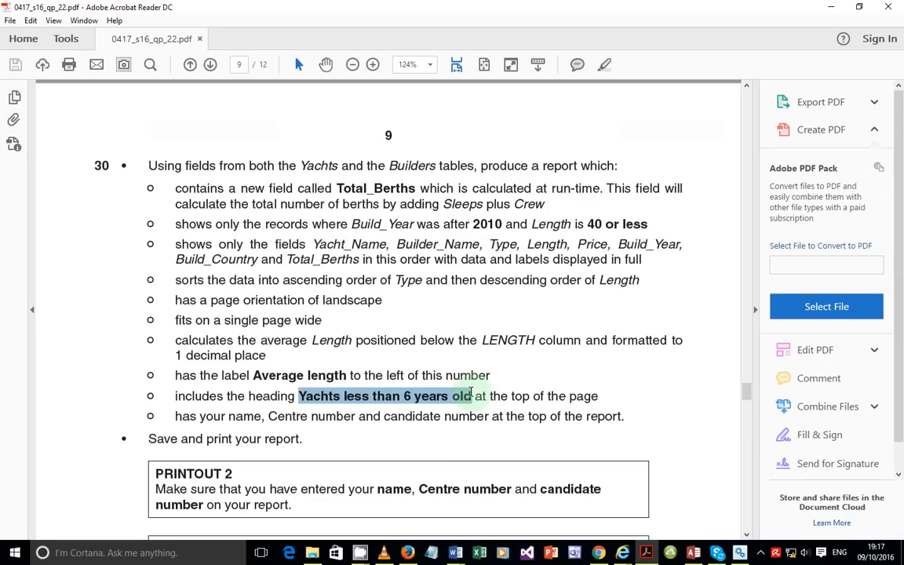
pyautogui.click(694, 552)
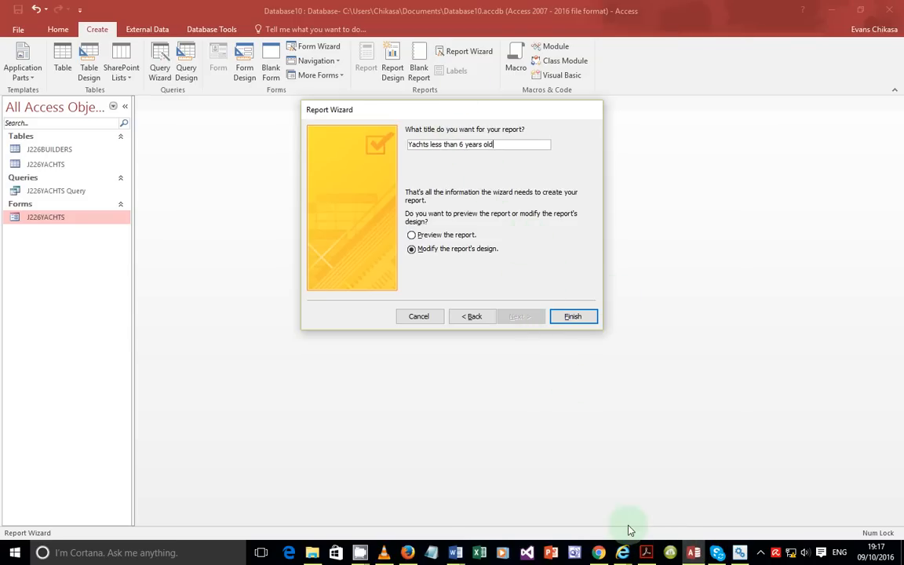
pyautogui.click(646, 552)
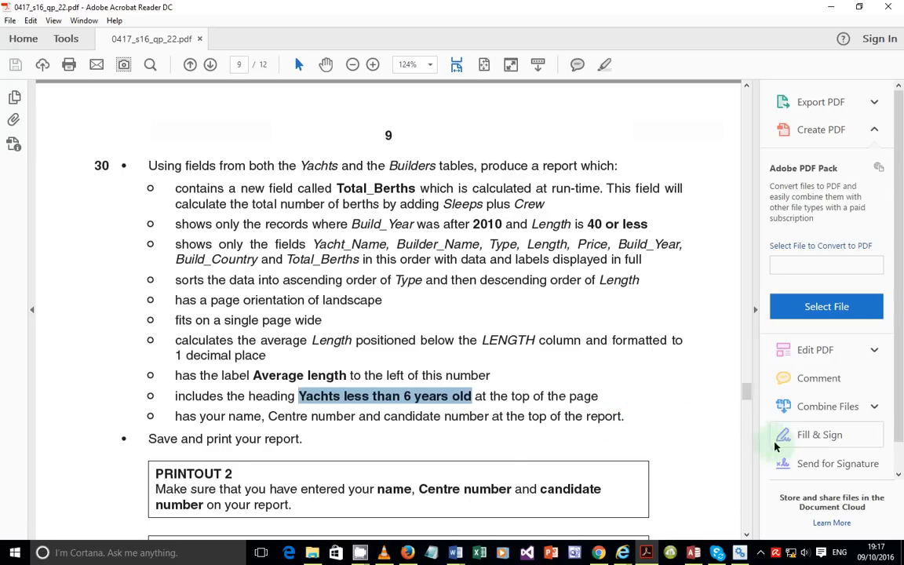
# Step: Clear the PDF highlight and finish the Report Wizard so the report opens in Design view
pyautogui.click(603, 397)
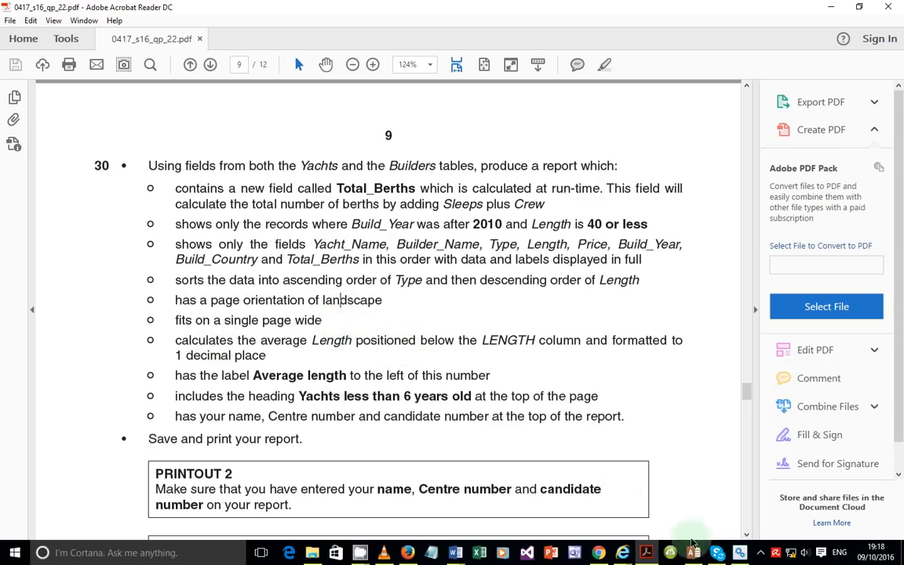
pyautogui.click(695, 554)
pyautogui.click(570, 316)
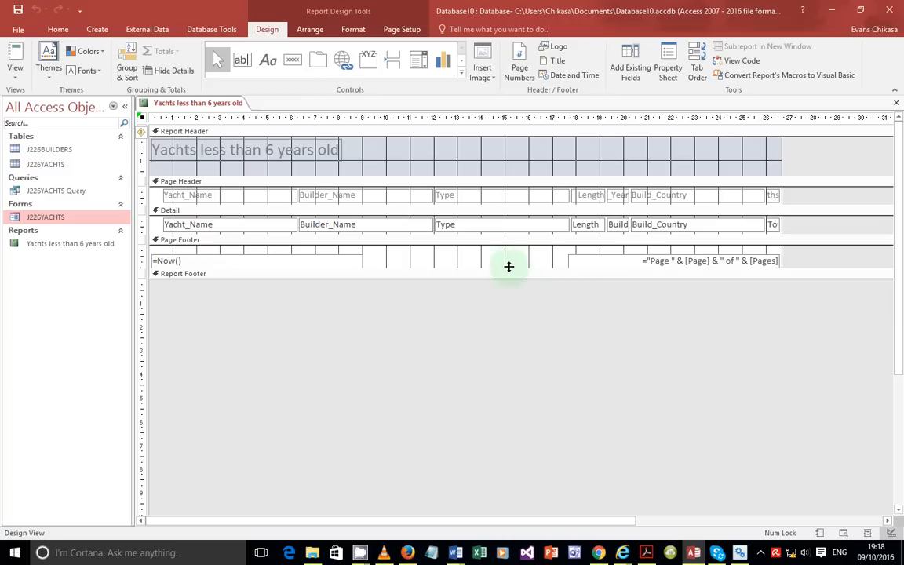
pyautogui.click(14, 69)
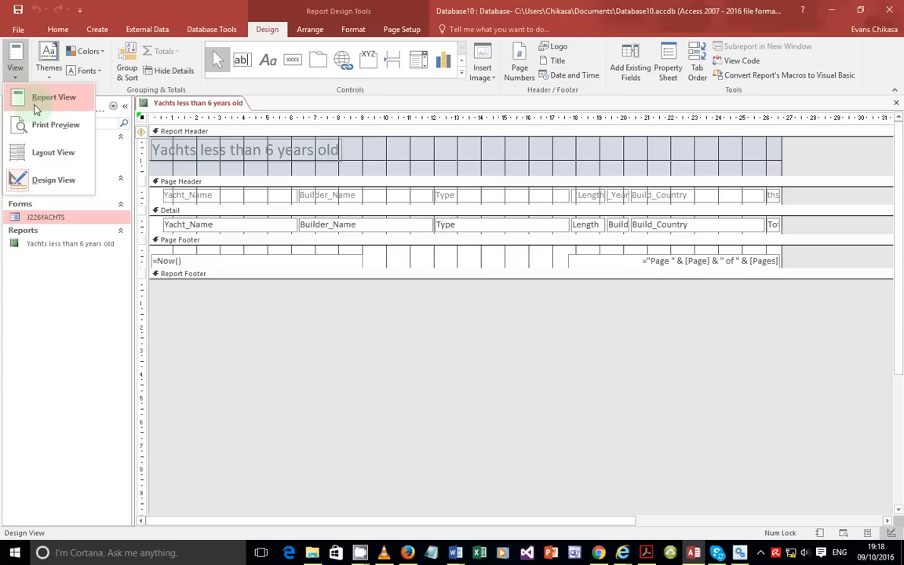
pyautogui.click(37, 99)
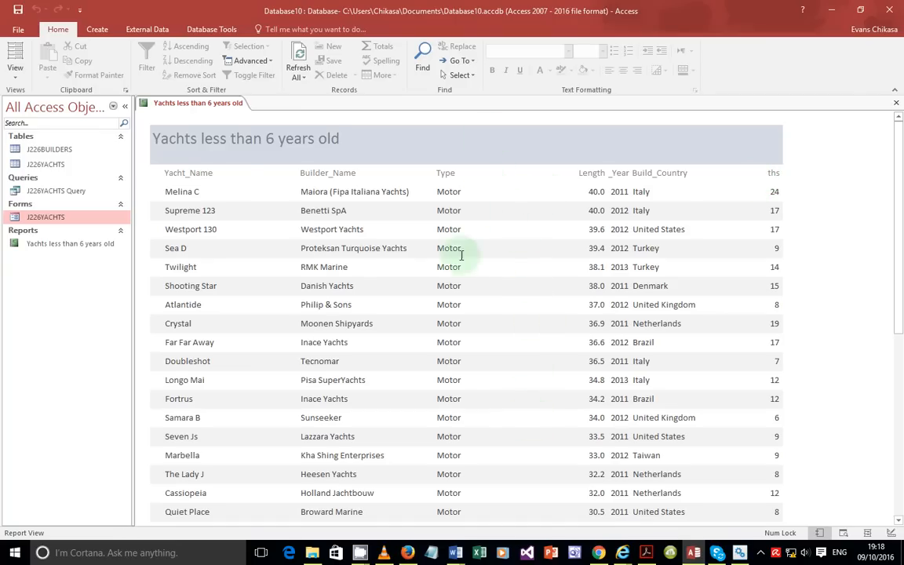
pyautogui.click(15, 82)
pyautogui.click(40, 160)
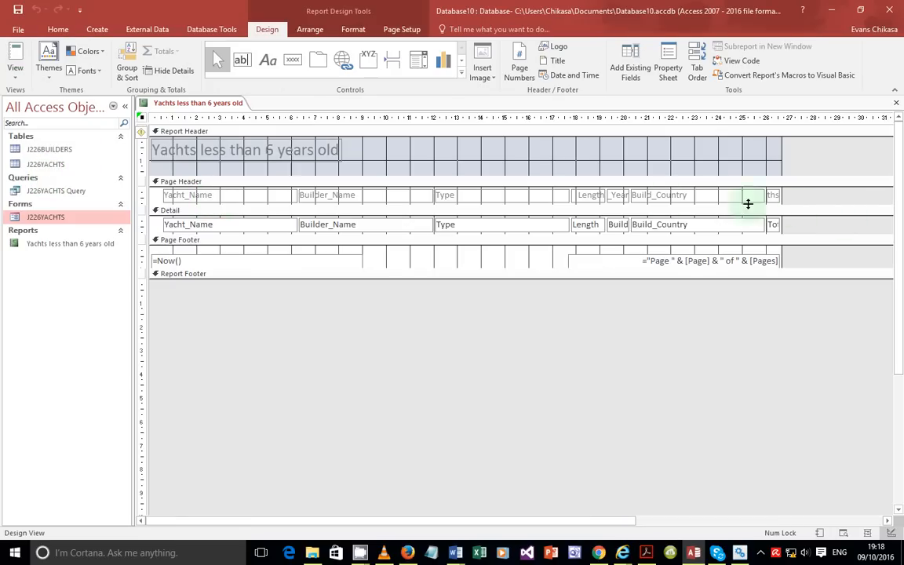
# Step: Narrow the Type column and move the Length heading and field left beside it
pyautogui.click(555, 195)
pyautogui.keyDown('shift'); pyautogui.click(549, 225); pyautogui.keyUp('shift')
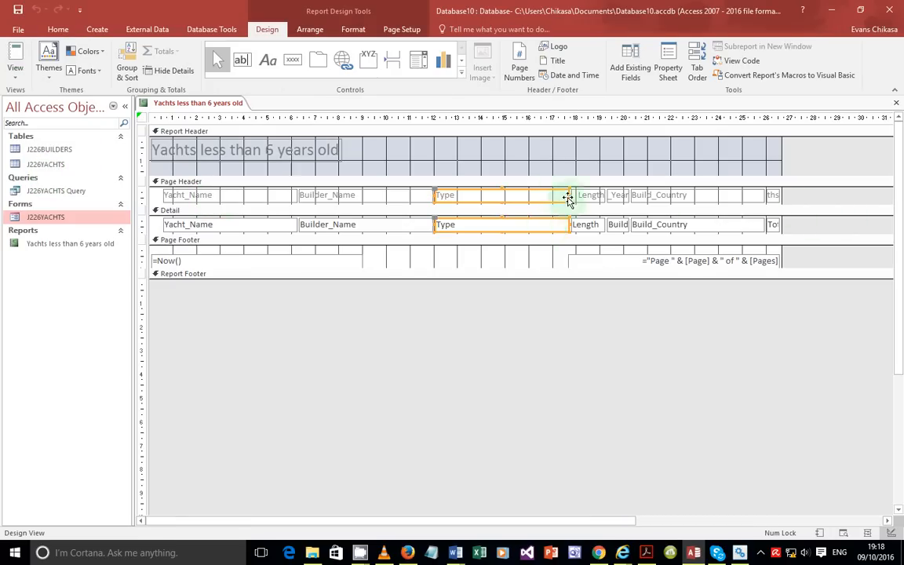
pyautogui.moveTo(568, 195); pyautogui.dragTo(500, 196)
pyautogui.keyDown('shift'); pyautogui.click(587, 198); pyautogui.keyUp('shift')
pyautogui.keyDown('shift'); pyautogui.click(589, 226); pyautogui.keyUp('shift')
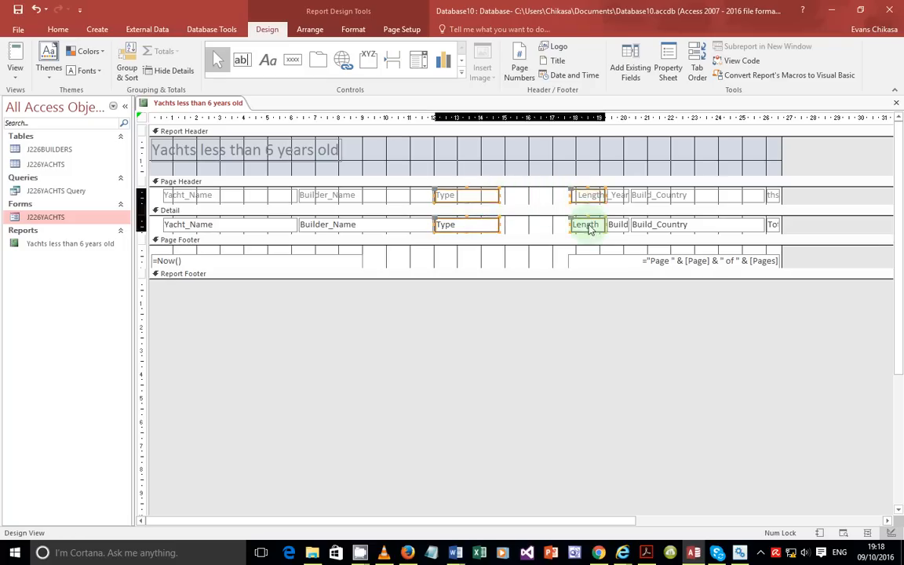
pyautogui.moveTo(589, 196)
pyautogui.mouseDown()
pyautogui.moveTo(541, 196)
pyautogui.moveTo(589, 195)
pyautogui.mouseUp()
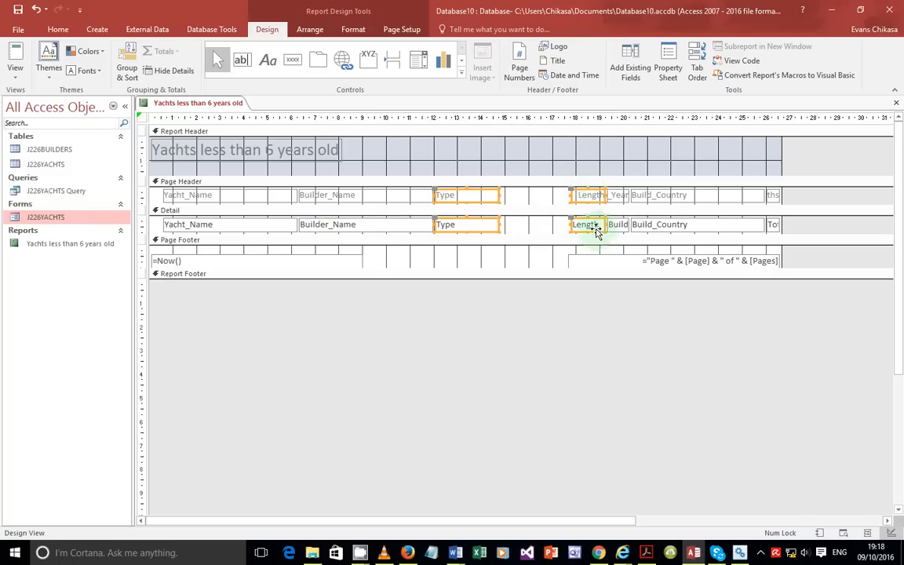
pyautogui.click(404, 195)
pyautogui.click(590, 195)
pyautogui.click(586, 223)
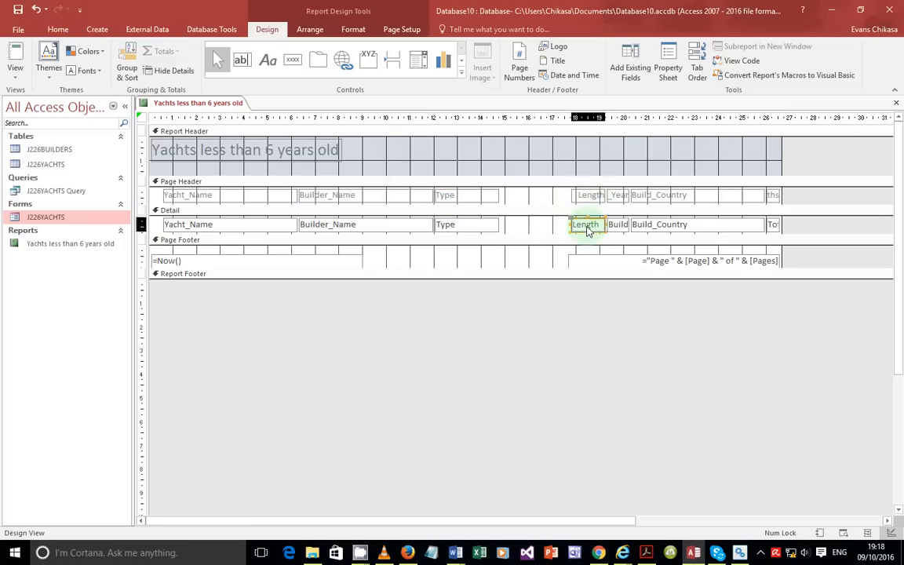
pyautogui.moveTo(590, 199); pyautogui.dragTo(519, 196)
# Step: Move Build_Year and Build_Country left, narrowing the Build_Country column
pyautogui.click(628, 198)
pyautogui.moveTo(618, 224); pyautogui.dragTo(583, 196)
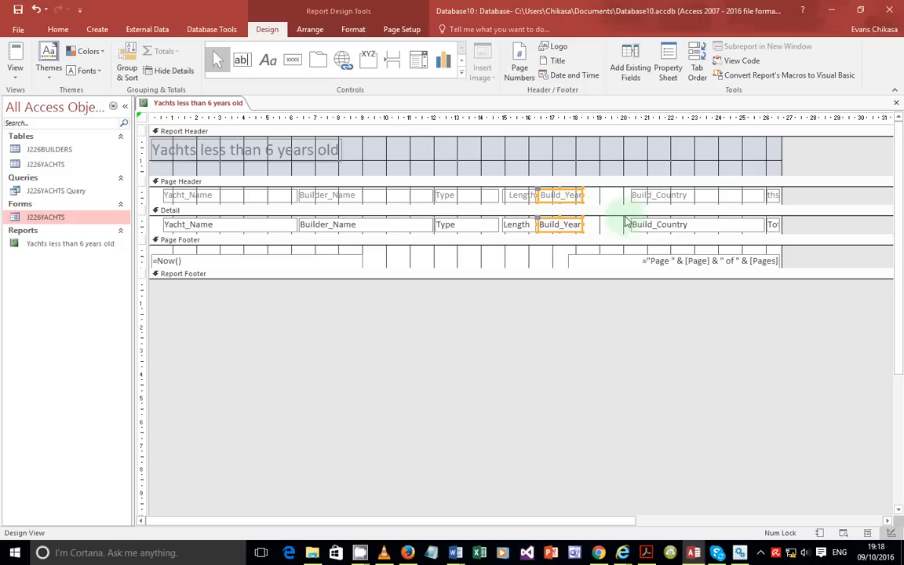
pyautogui.click(675, 197)
pyautogui.keyDown('shift'); pyautogui.click(664, 227); pyautogui.keyUp('shift')
pyautogui.moveTo(662, 198); pyautogui.dragTo(624, 207)
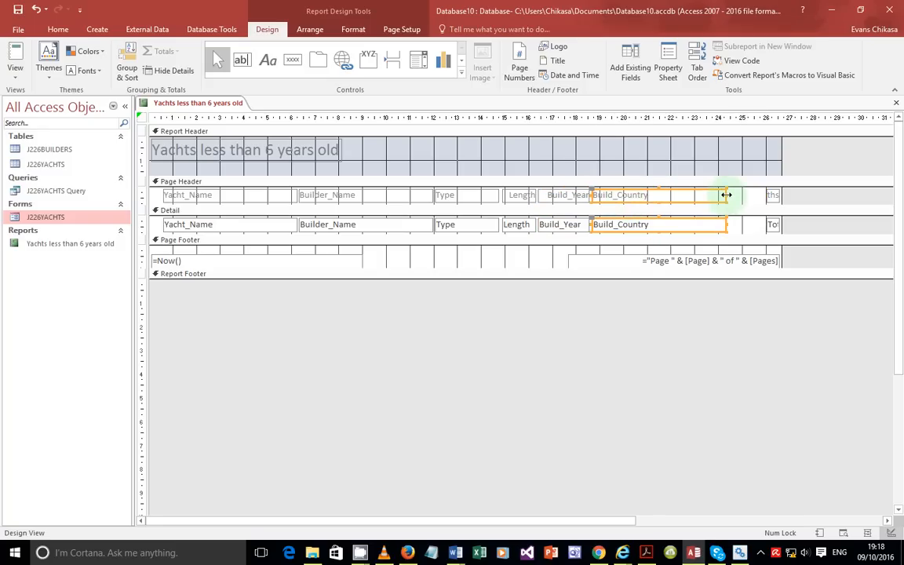
pyautogui.moveTo(727, 195); pyautogui.dragTo(672, 197)
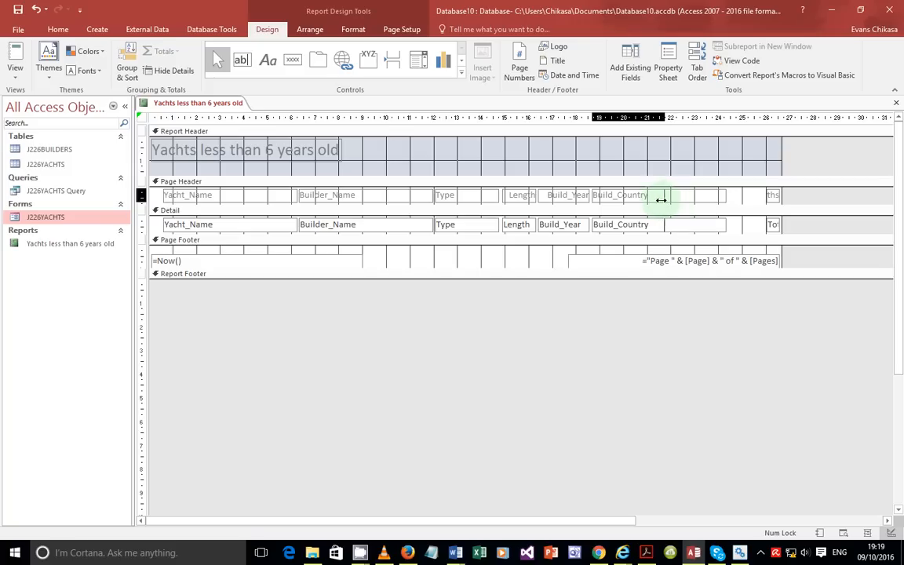
pyautogui.moveTo(668, 199); pyautogui.dragTo(660, 197)
# Step: Widen the Total_Berths heading and field leftward so the heading shows in full
pyautogui.keyDown('shift'); pyautogui.click(773, 225); pyautogui.keyUp('shift')
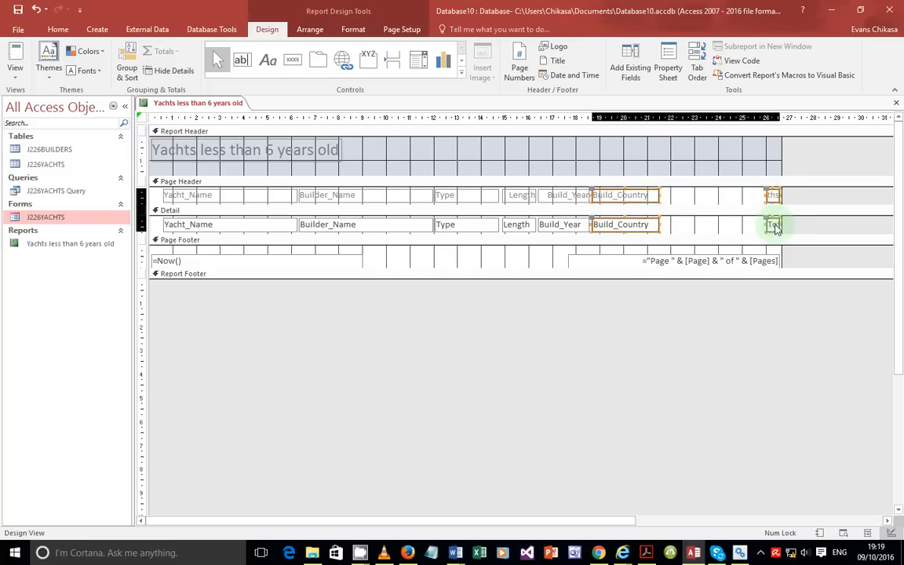
pyautogui.moveTo(767, 195); pyautogui.dragTo(723, 195)
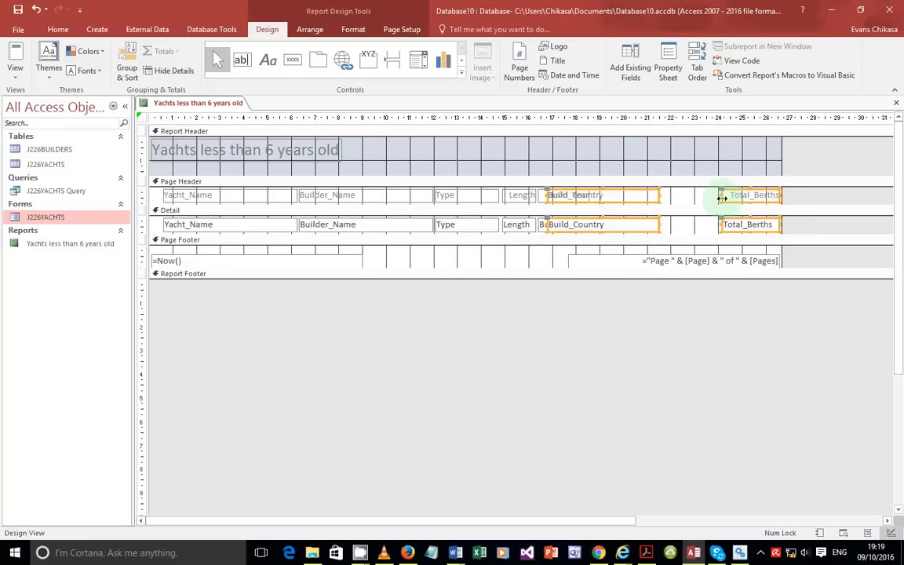
pyautogui.hotkey('ctrl', 'z')
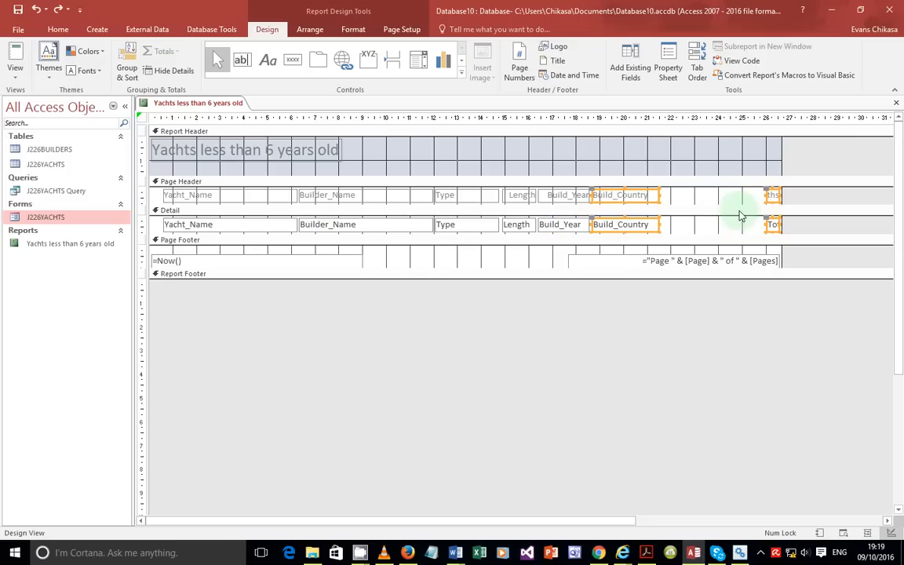
pyautogui.click(578, 224)
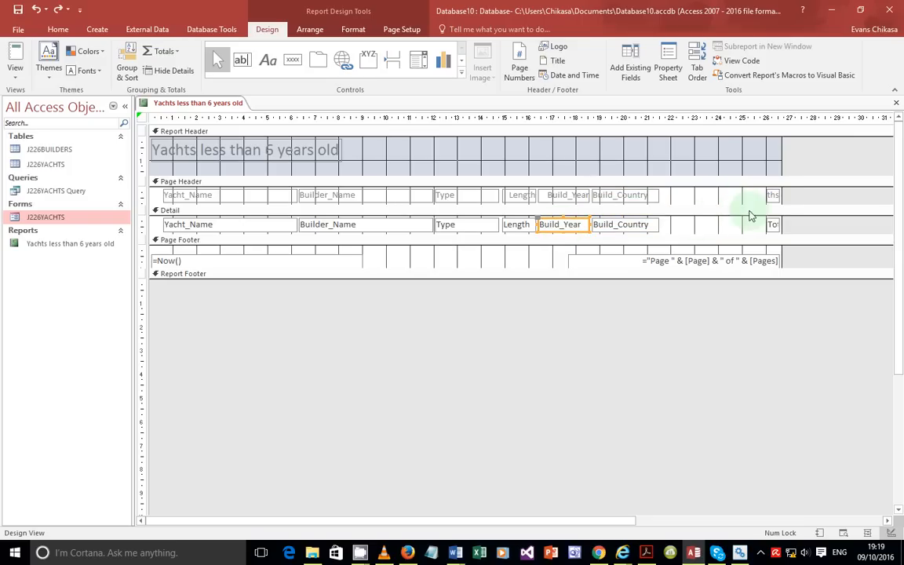
pyautogui.click(776, 195)
pyautogui.keyDown('shift'); pyautogui.click(775, 223); pyautogui.keyUp('shift')
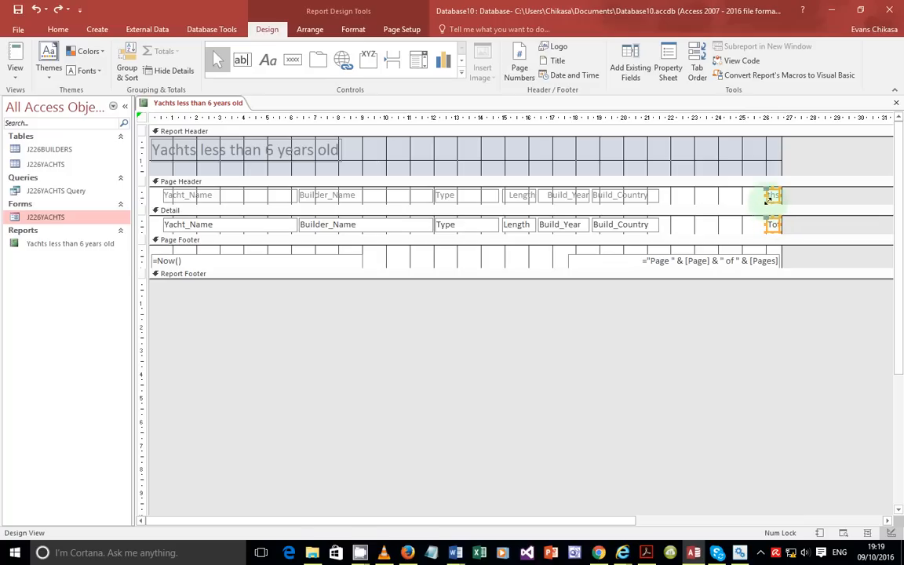
pyautogui.moveTo(768, 198); pyautogui.dragTo(710, 198)
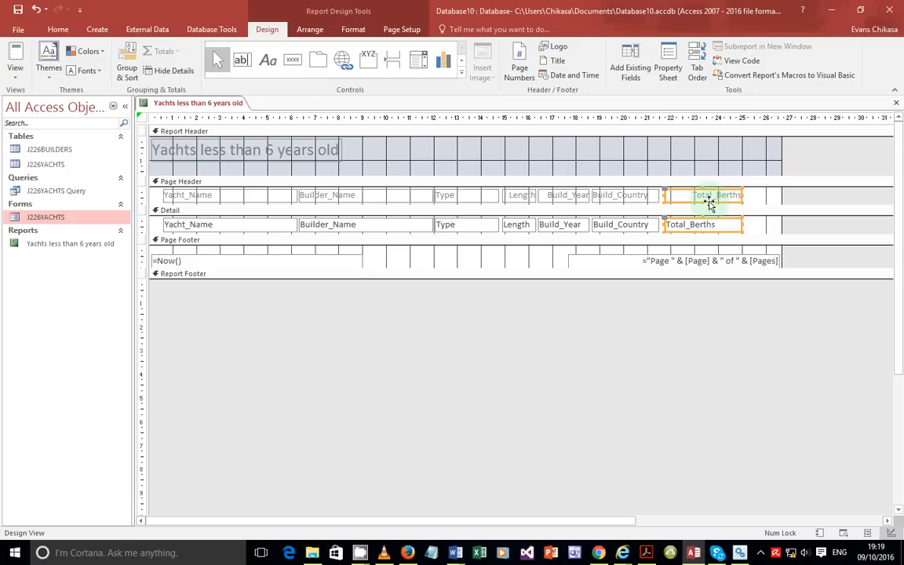
pyautogui.click(15, 67)
pyautogui.click(41, 96)
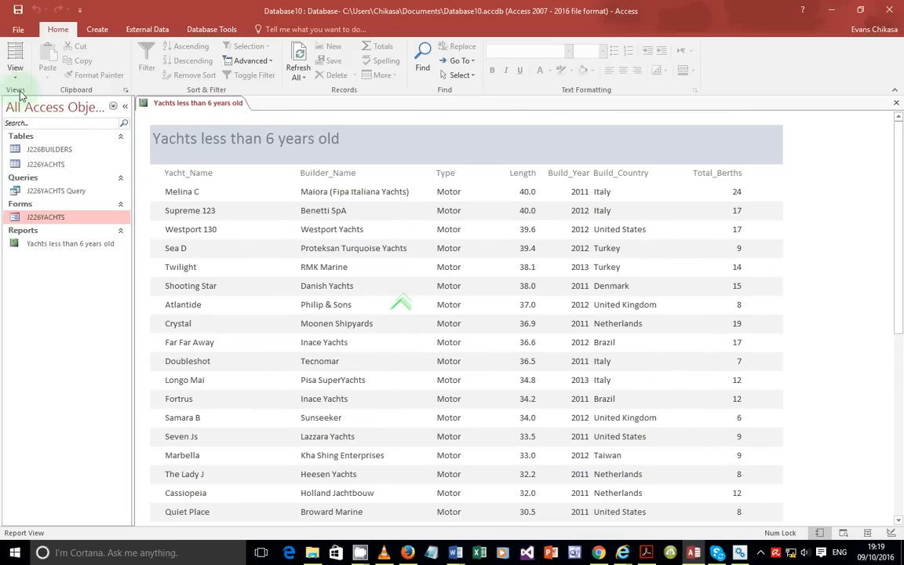
pyautogui.click(15, 69)
pyautogui.click(35, 125)
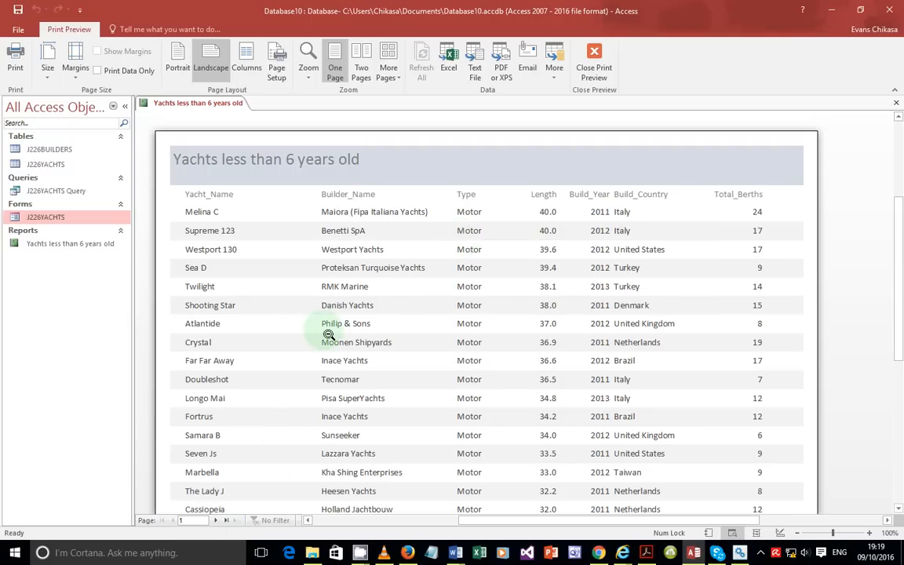
pyautogui.scroll(-4, 329, 334)
pyautogui.scroll(2, 329, 334)
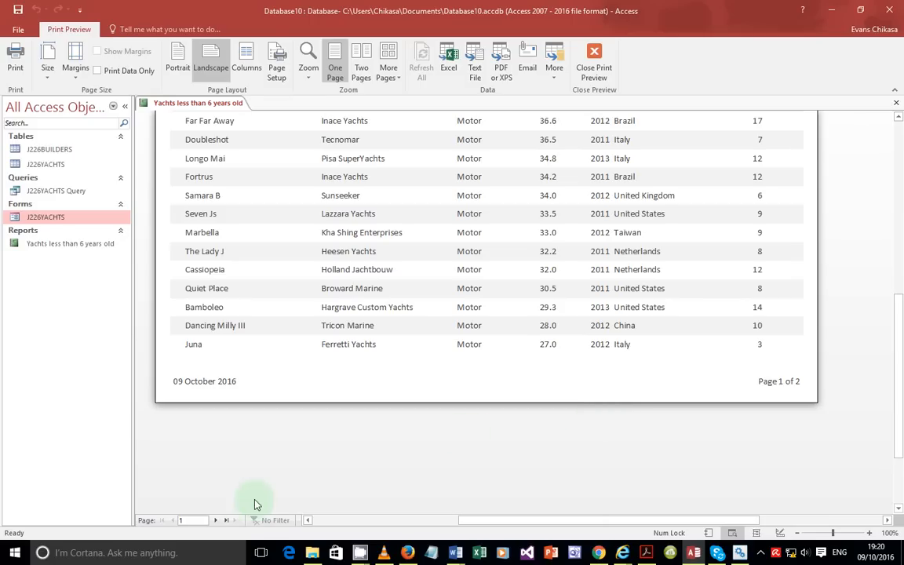
pyautogui.click(215, 521)
pyautogui.scroll(7, 399, 269)
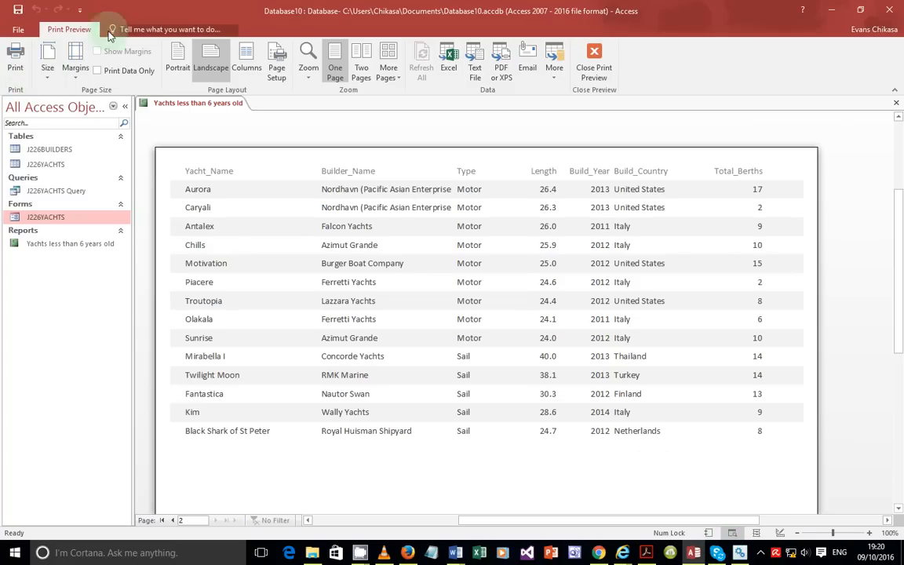
pyautogui.click(595, 65)
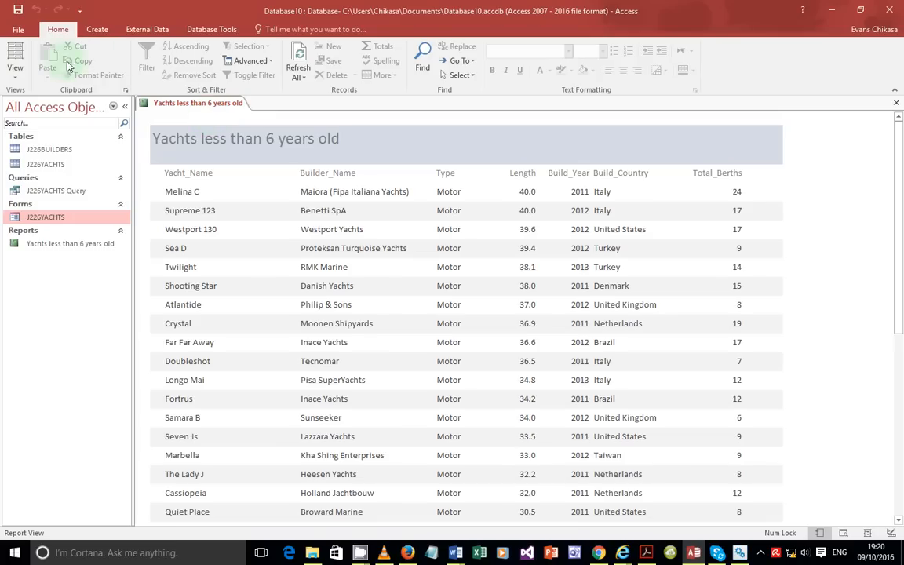
pyautogui.click(15, 69)
pyautogui.click(46, 179)
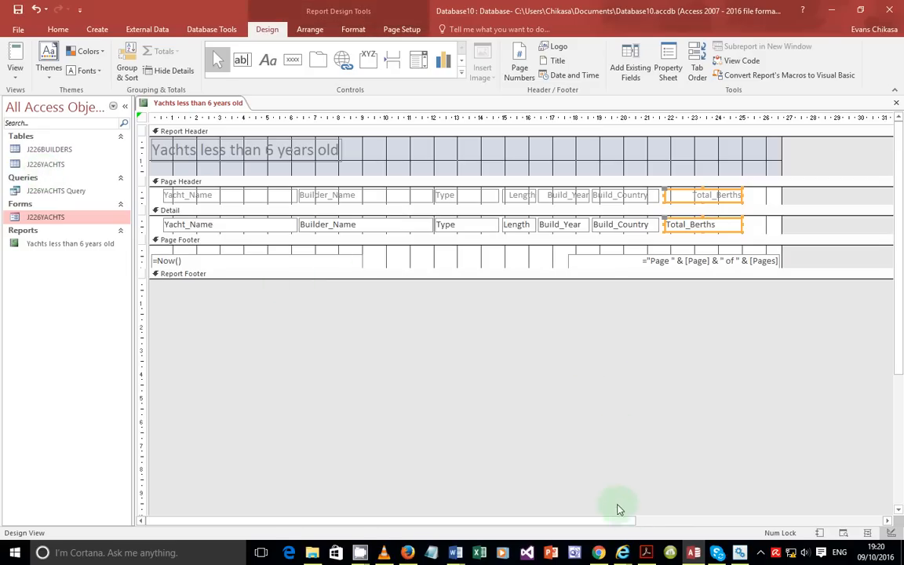
pyautogui.click(648, 554)
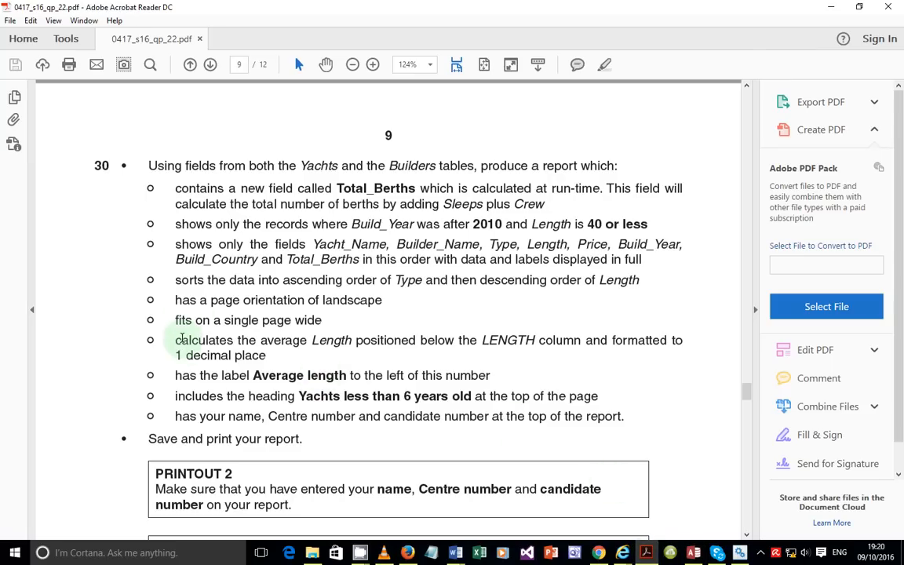
pyautogui.moveTo(176, 341); pyautogui.dragTo(274, 356)
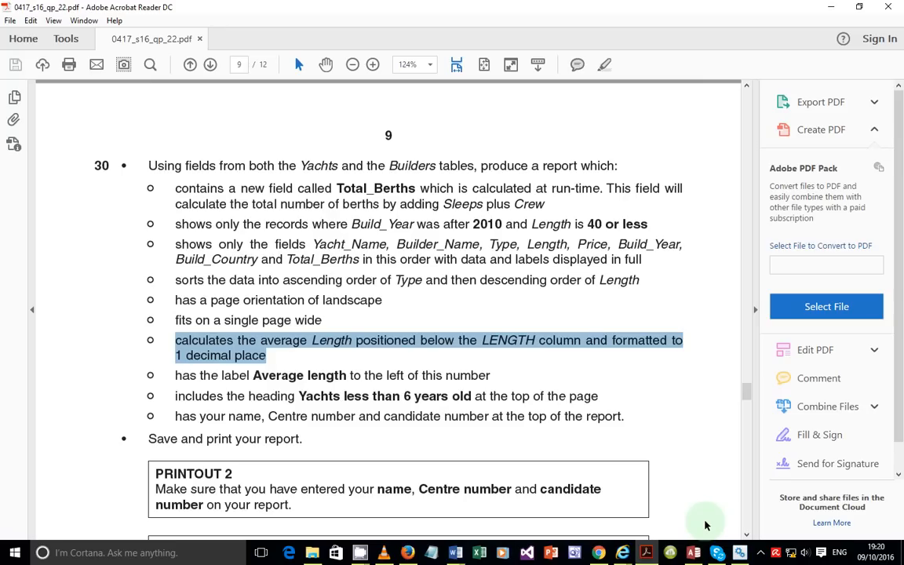
pyautogui.click(761, 553)
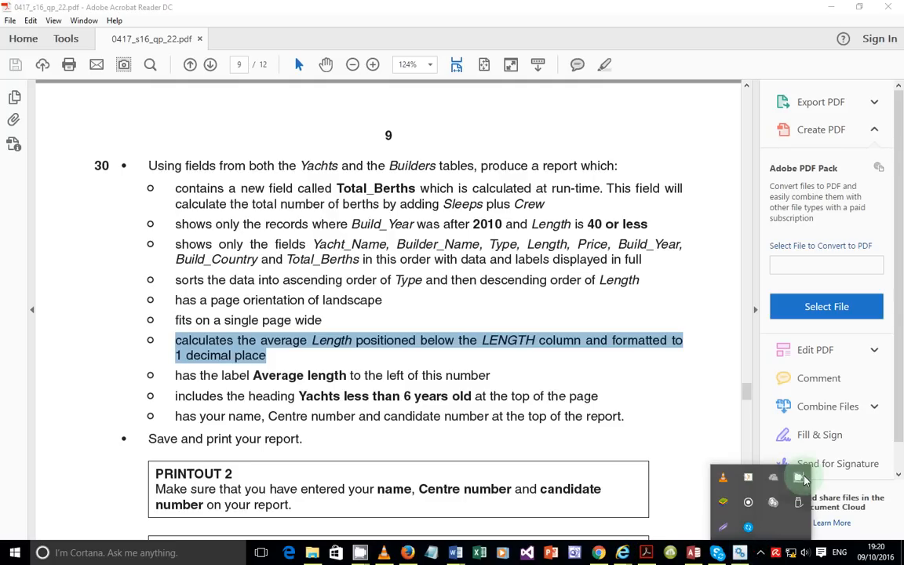
pyautogui.click(799, 477)
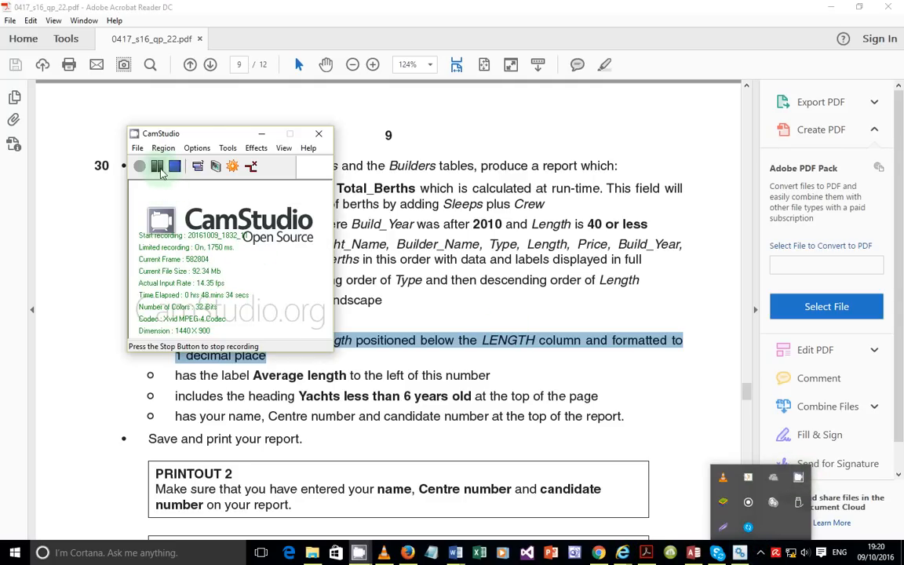
pyautogui.click(157, 165)
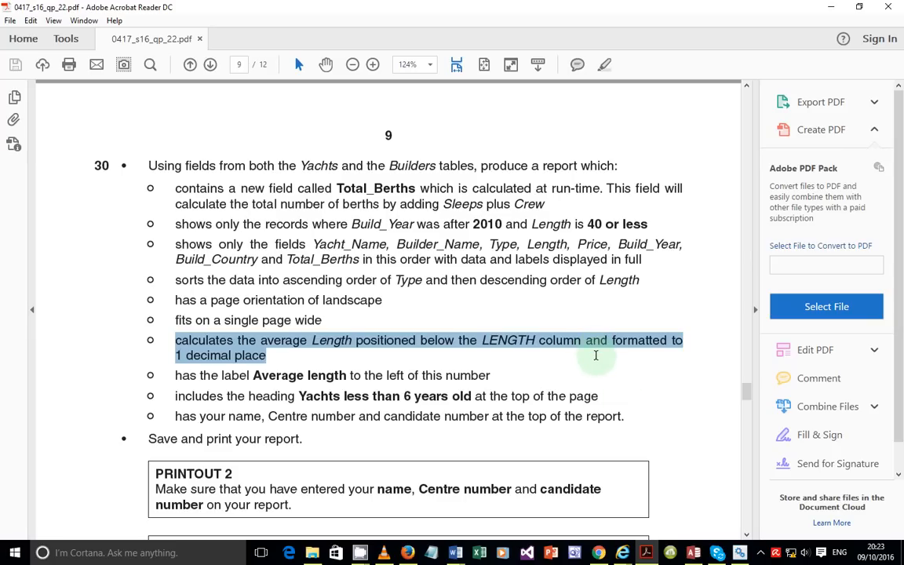
pyautogui.click(694, 552)
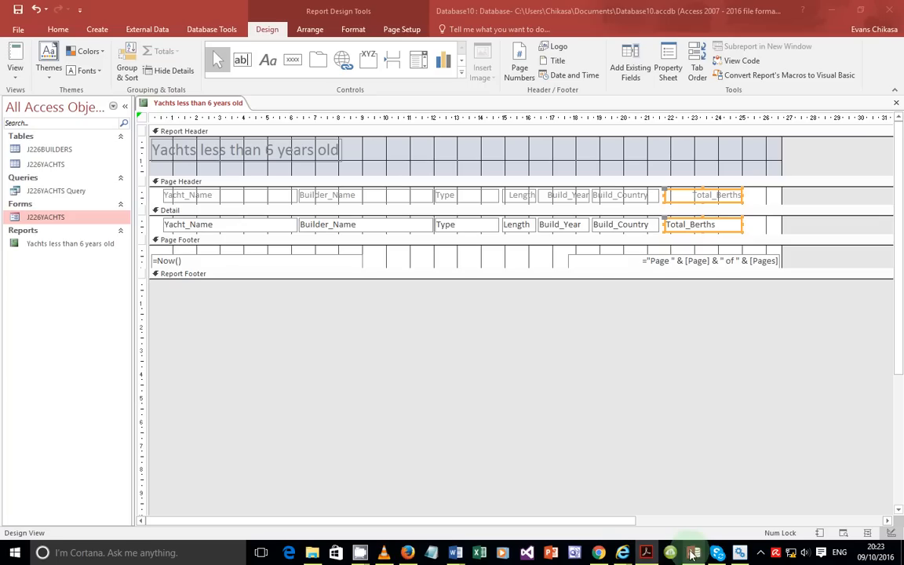
# Step: Check the report's data rows in Report View, then return to Design View
pyautogui.click(13, 83)
pyautogui.click(28, 96)
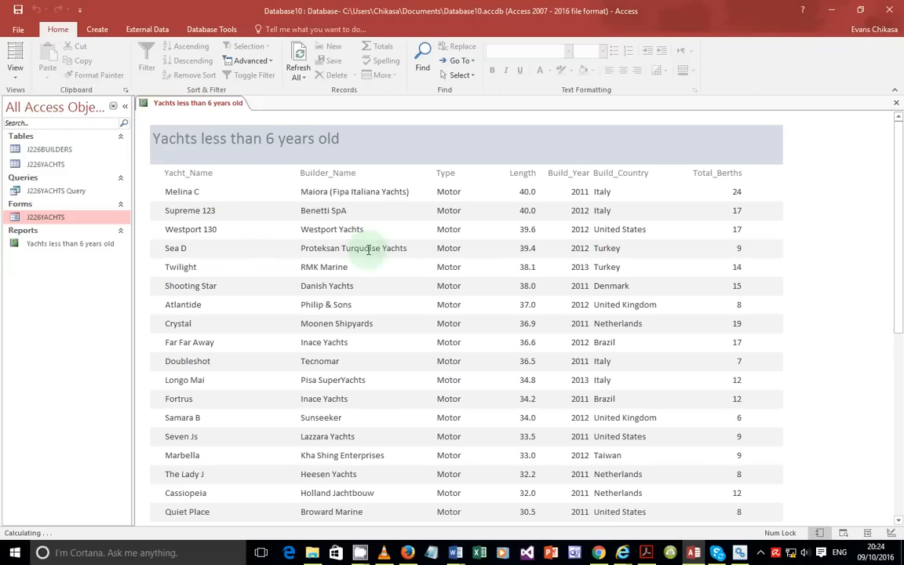
pyautogui.scroll(-3, 518, 297)
pyautogui.scroll(-7, 518, 296)
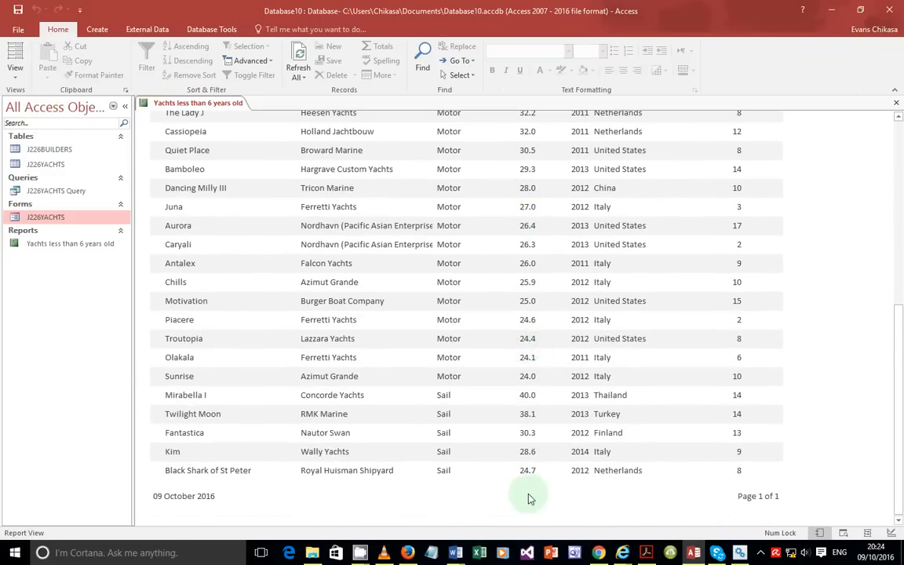
pyautogui.click(20, 77)
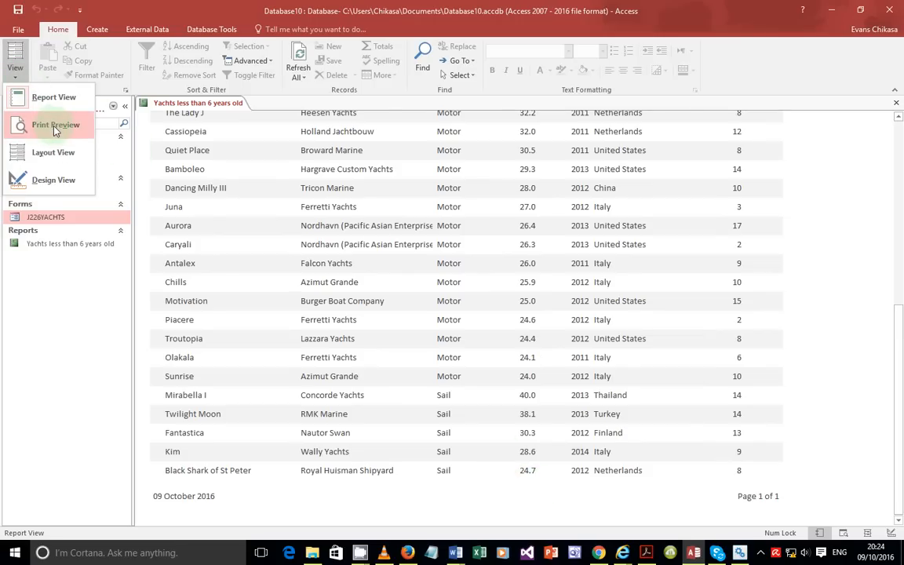
pyautogui.click(53, 180)
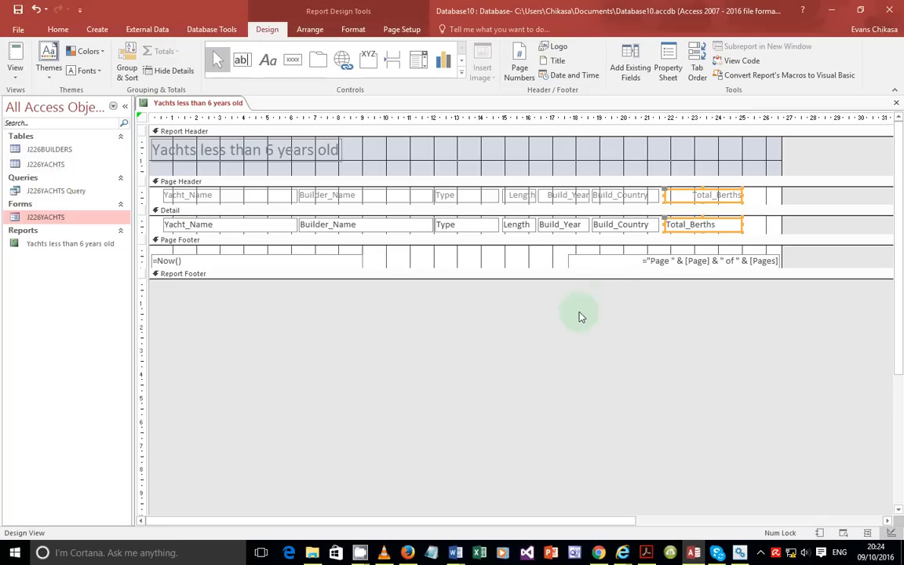
# Step: Drag the Page Footer's bottom edge down to make the section taller
pyautogui.click(513, 266)
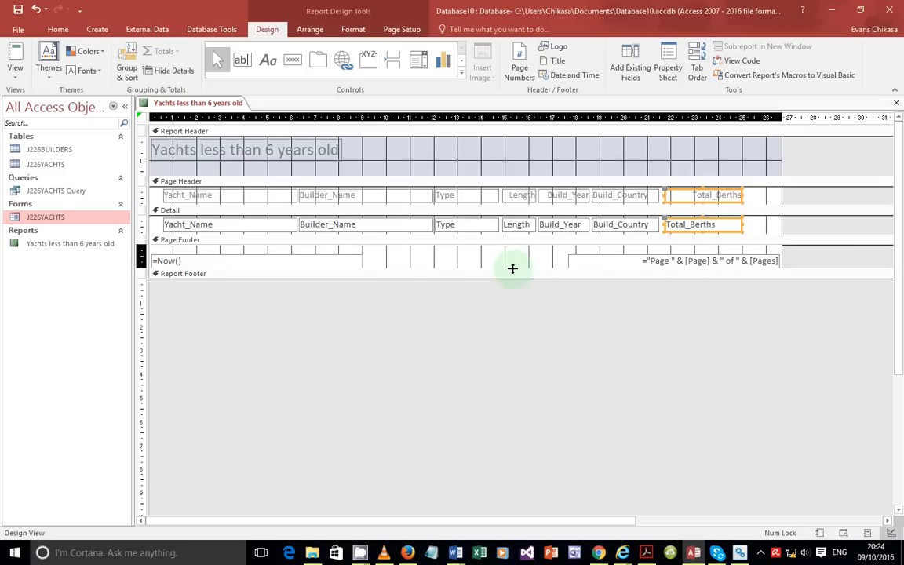
pyautogui.moveTo(514, 279); pyautogui.dragTo(516, 291)
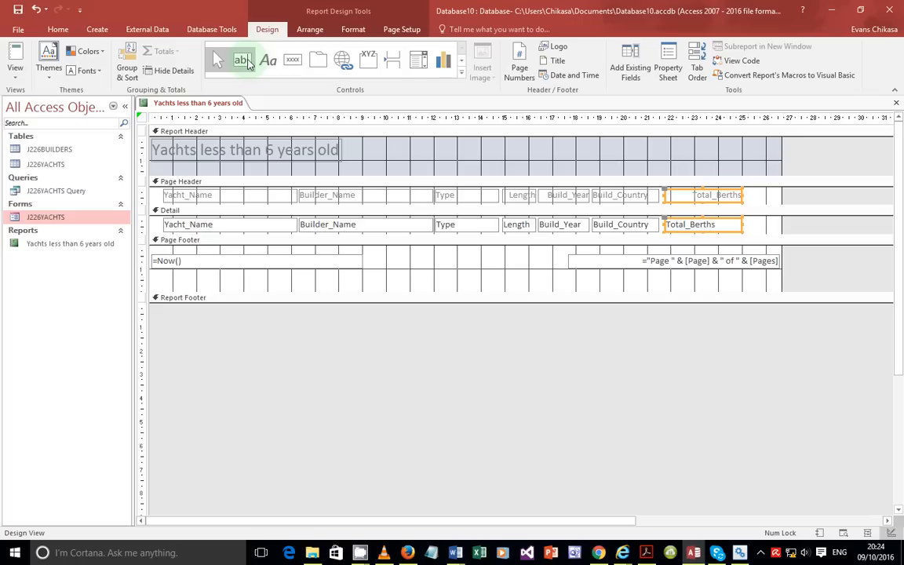
pyautogui.click(245, 60)
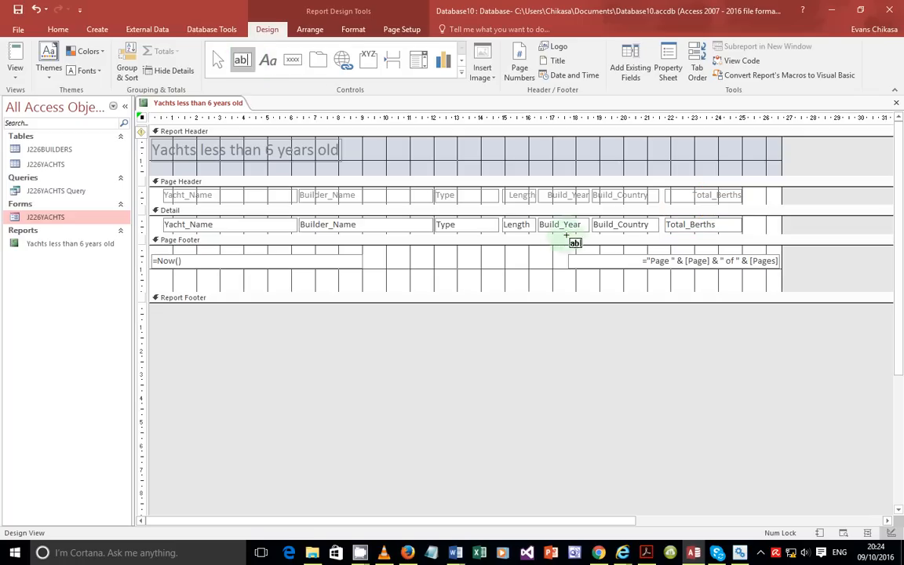
# Step: Draw a narrow Page Footer text box, enter =avg([length]), and dismiss the invalid syntax warning
pyautogui.moveTo(460, 254); pyautogui.dragTo(534, 265)
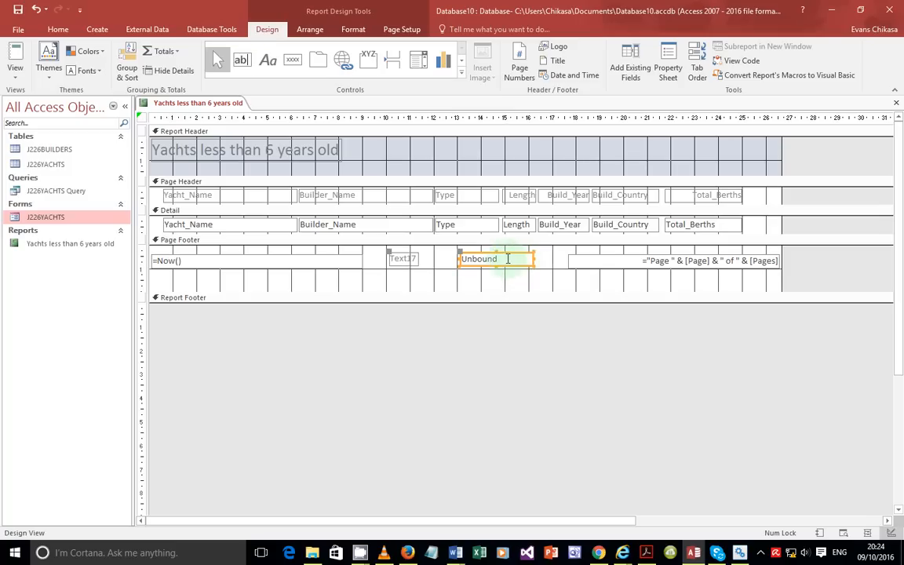
pyautogui.moveTo(457, 259); pyautogui.dragTo(544, 257)
pyautogui.click(533, 258)
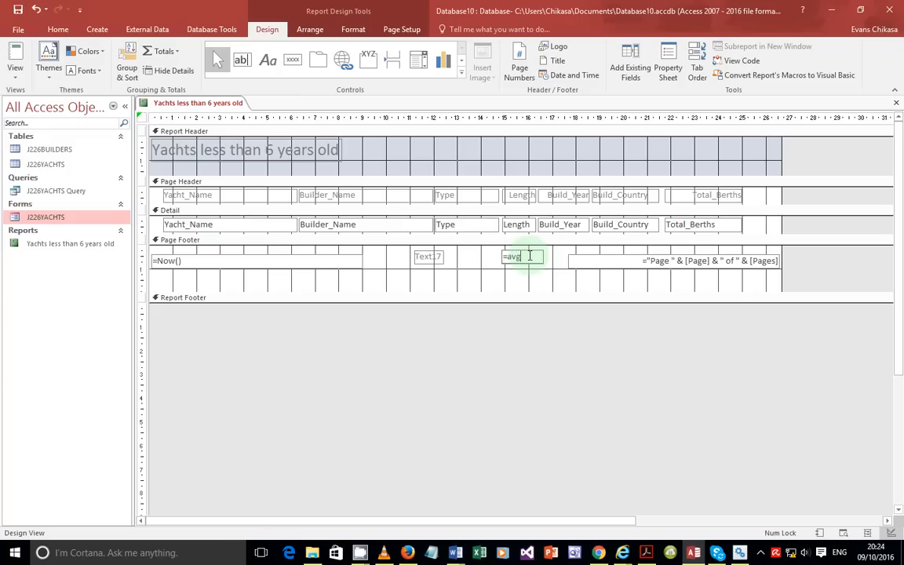
pyautogui.write('nt')
pyautogui.click(471, 258)
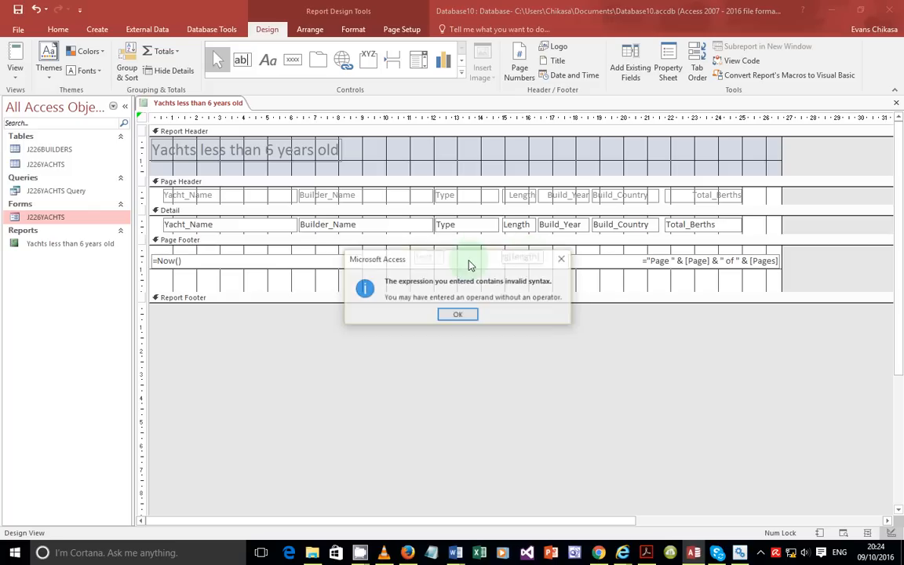
pyautogui.click(460, 316)
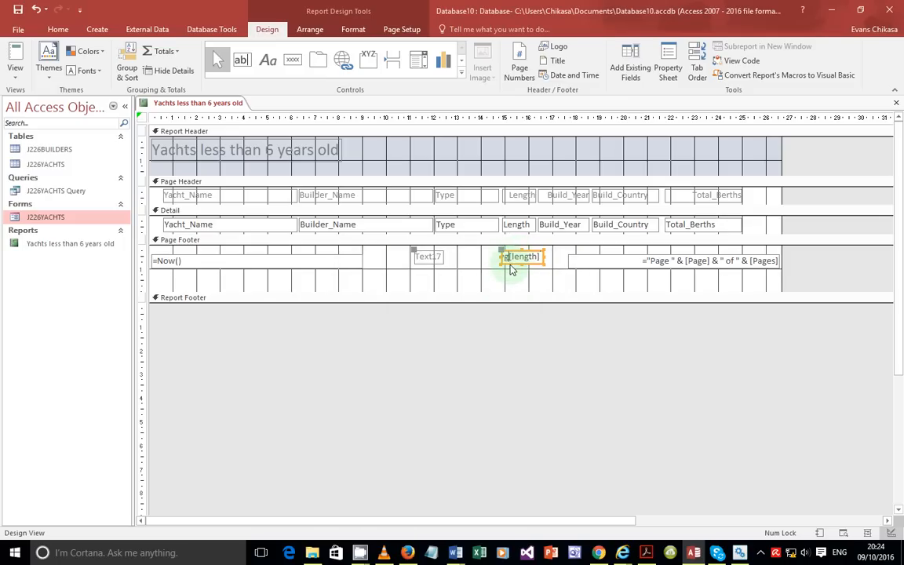
# Step: Add the missing parentheses so the formula reads =Avg([length]) and widen its box
pyautogui.write('(')
pyautogui.write(')')
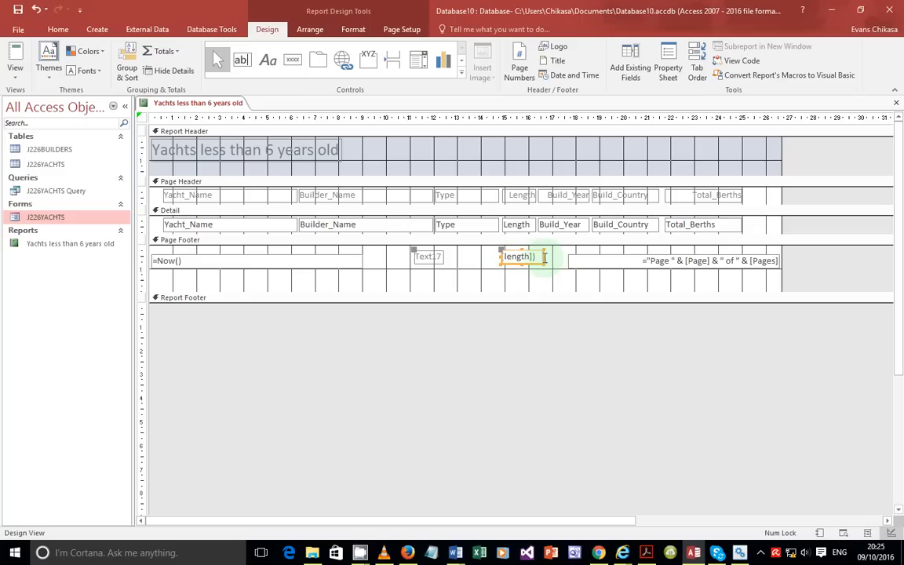
pyautogui.moveTo(541, 258); pyautogui.dragTo(558, 256)
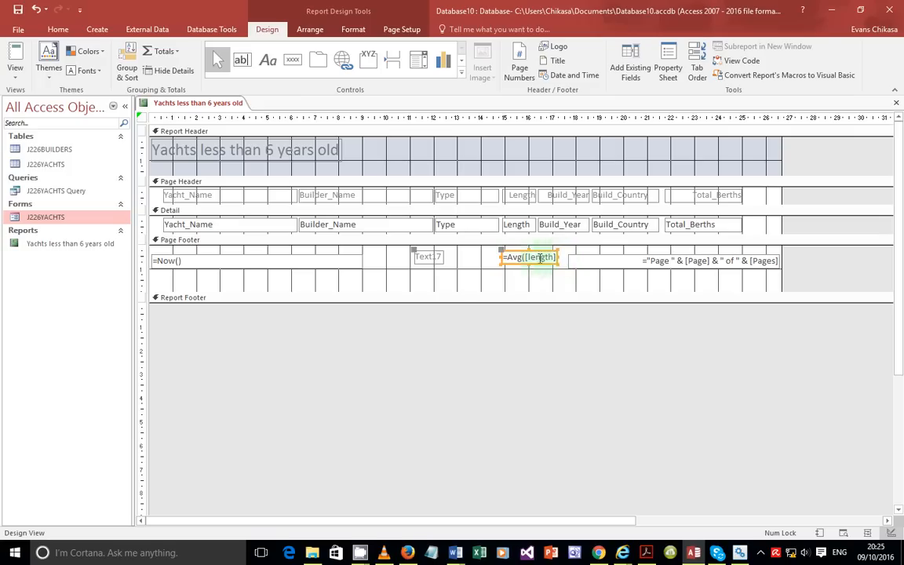
# Step: Open the Text17 label for editing, then bring the task instructions document forward
pyautogui.click(439, 258)
pyautogui.doubleClick(442, 257)
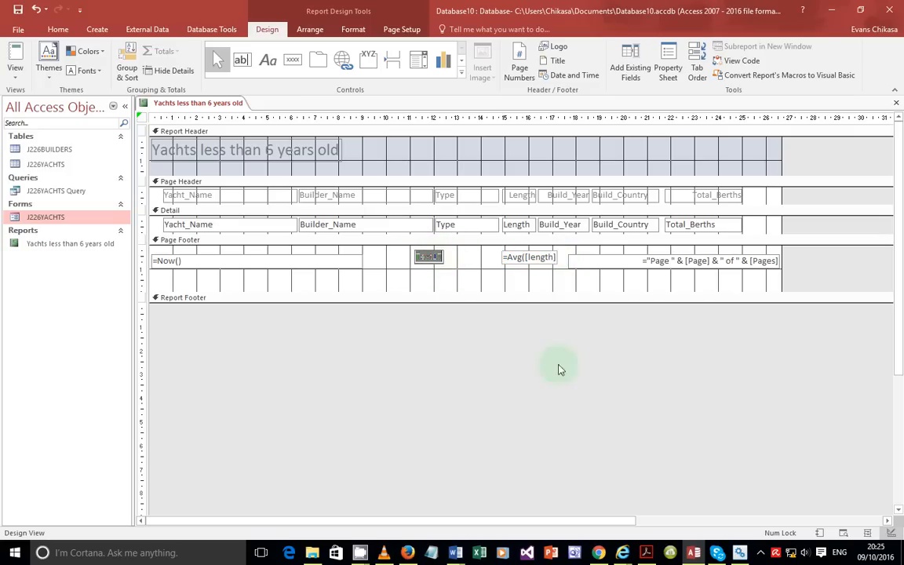
pyautogui.click(646, 553)
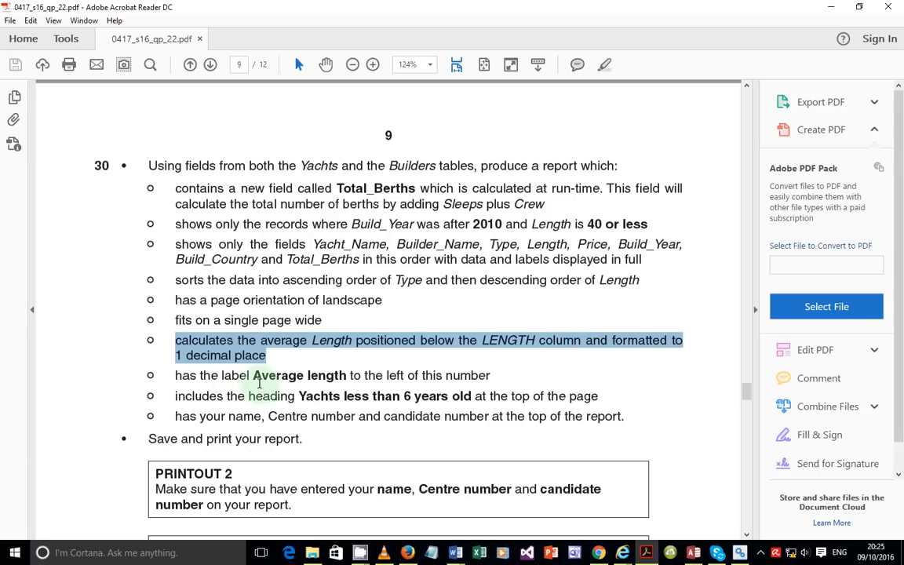
# Step: Return to Access's report design after reading the average-length requirement
pyautogui.hotkey('alt', 'Tab')
# Step: Rename the footer label to 'Average Length' and move it beside the =Avg([length]) box
pyautogui.write('Average Le')
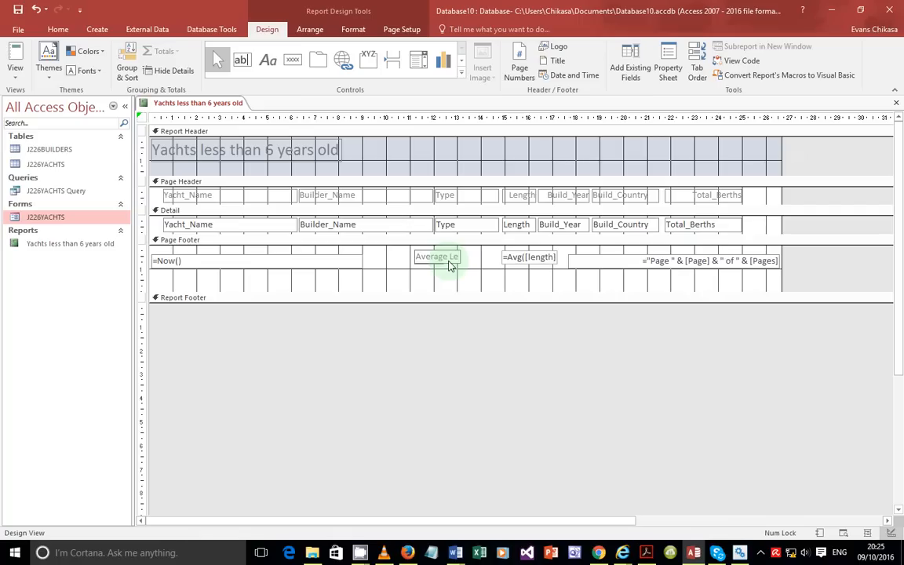
pyautogui.write('ngth')
pyautogui.click(489, 270)
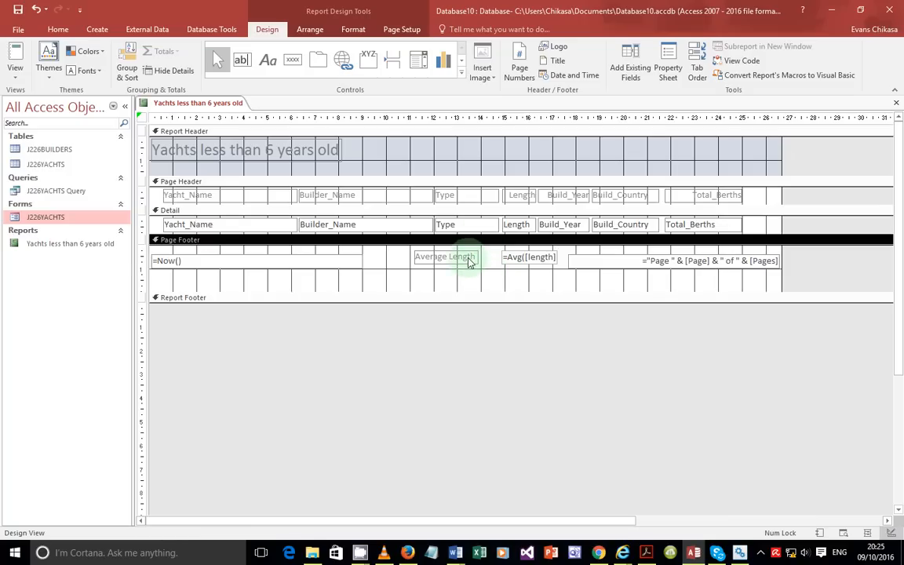
pyautogui.click(470, 261)
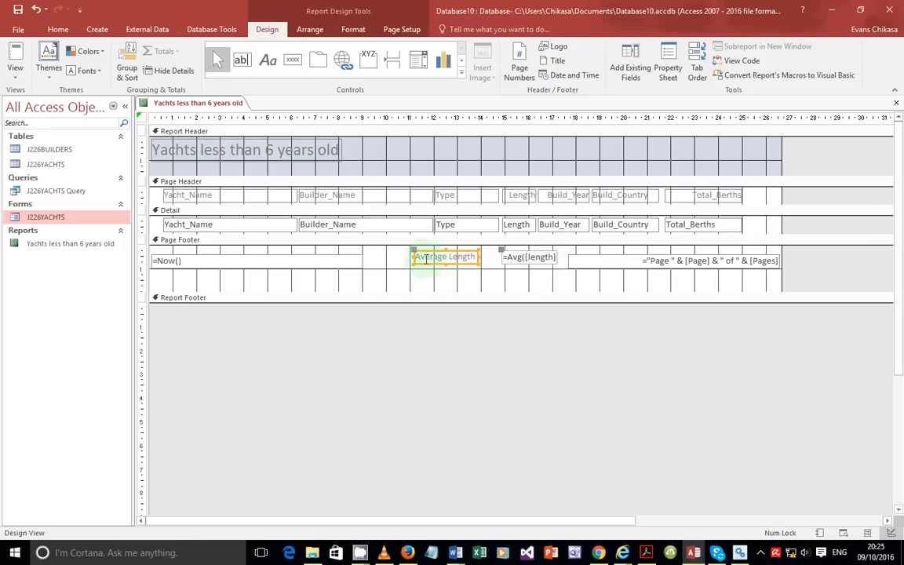
pyautogui.moveTo(414, 256); pyautogui.dragTo(451, 254)
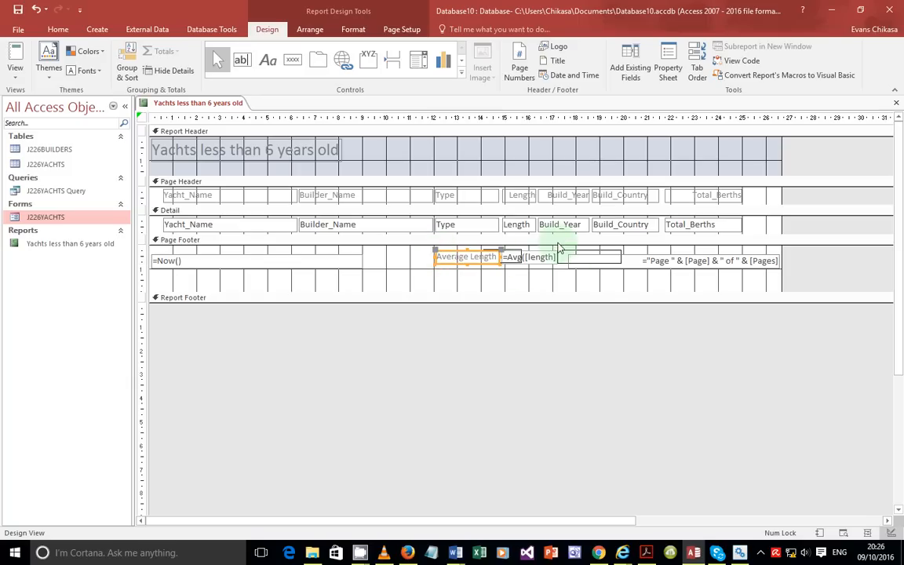
pyautogui.click(15, 71)
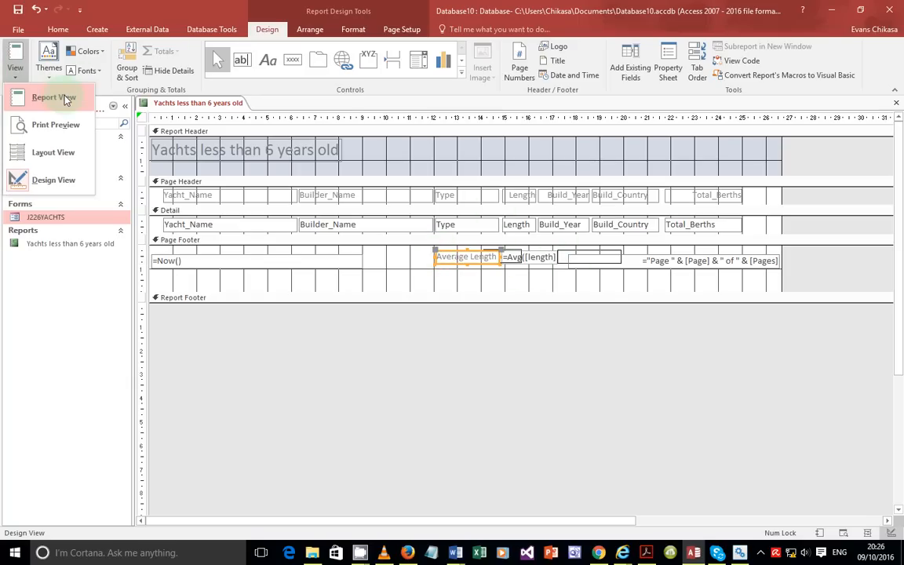
pyautogui.click(56, 125)
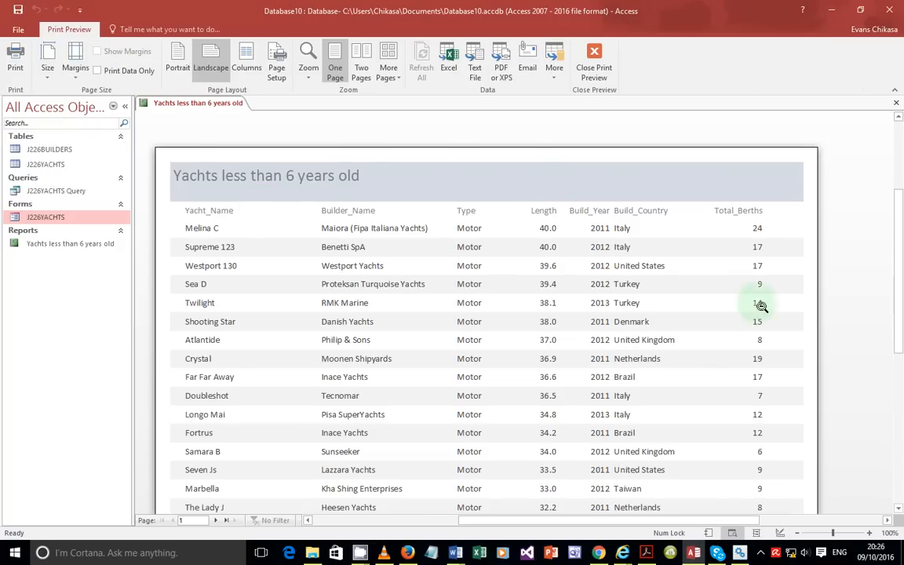
pyautogui.scroll(-3, 761, 307)
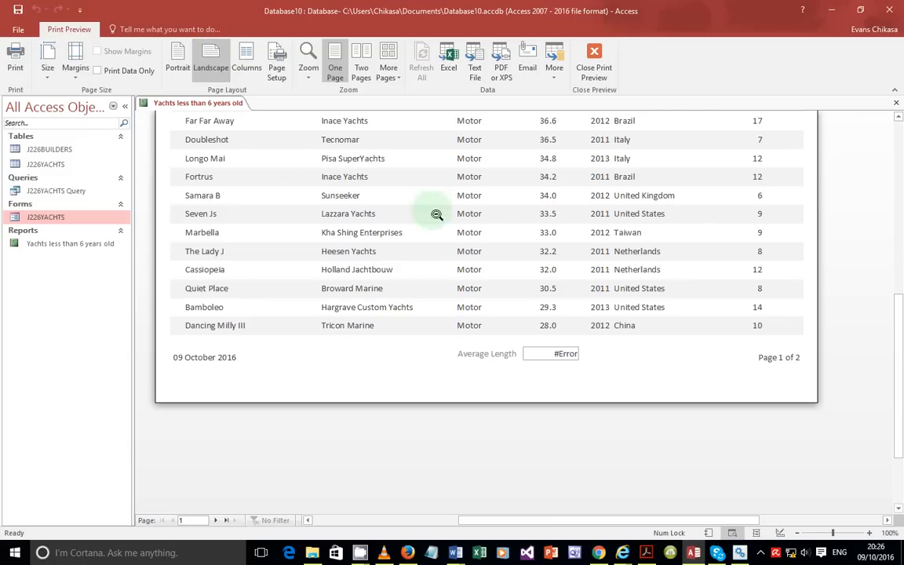
pyautogui.click(596, 67)
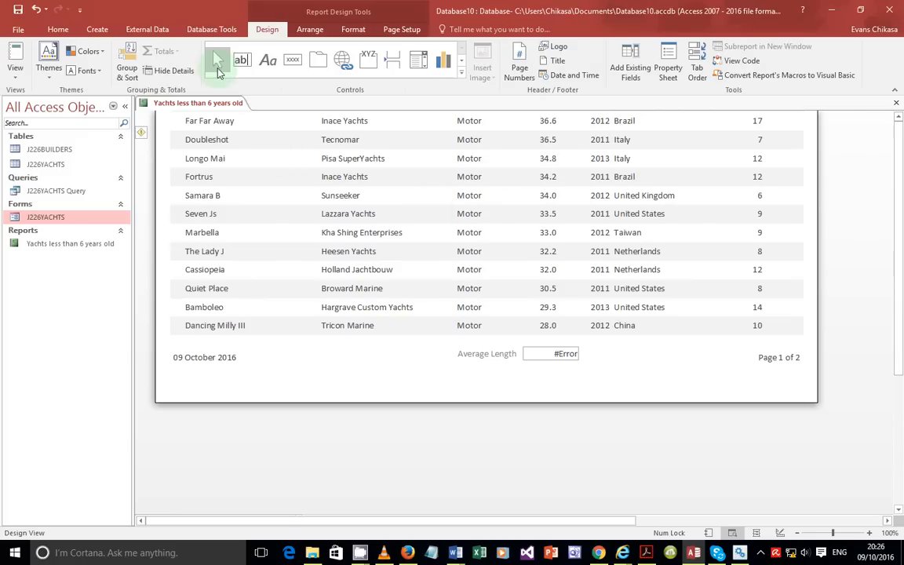
pyautogui.click(15, 69)
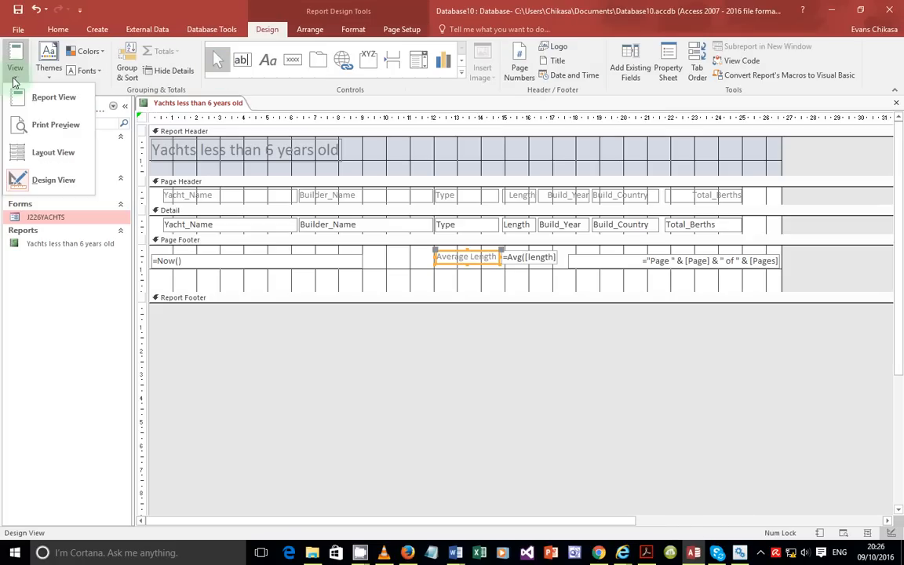
# Step: Nudge the average box right and correct its formula to =Avg([Length])
pyautogui.click(51, 181)
pyautogui.click(541, 258)
pyautogui.press('Right')
pyautogui.press('Right')
pyautogui.press('Right')
pyautogui.press('Right')
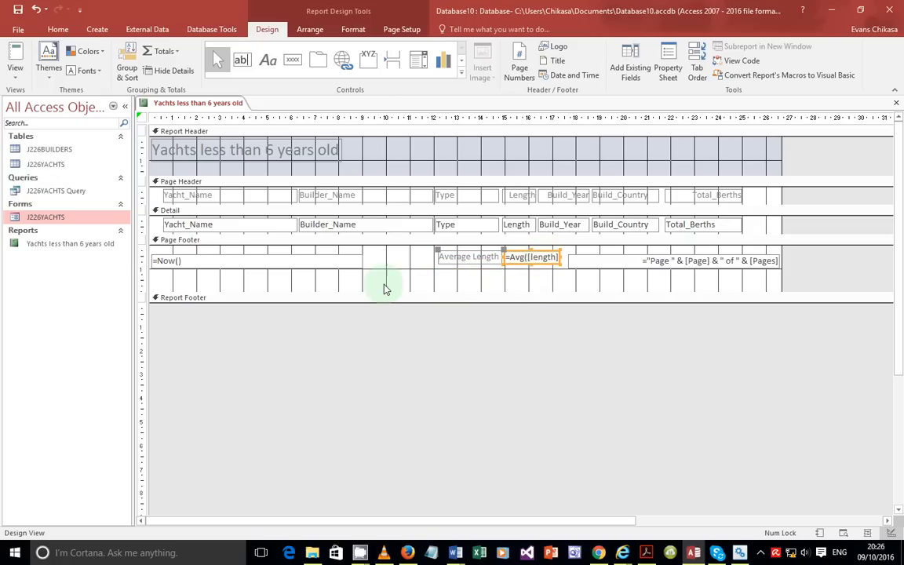
pyautogui.click(529, 257)
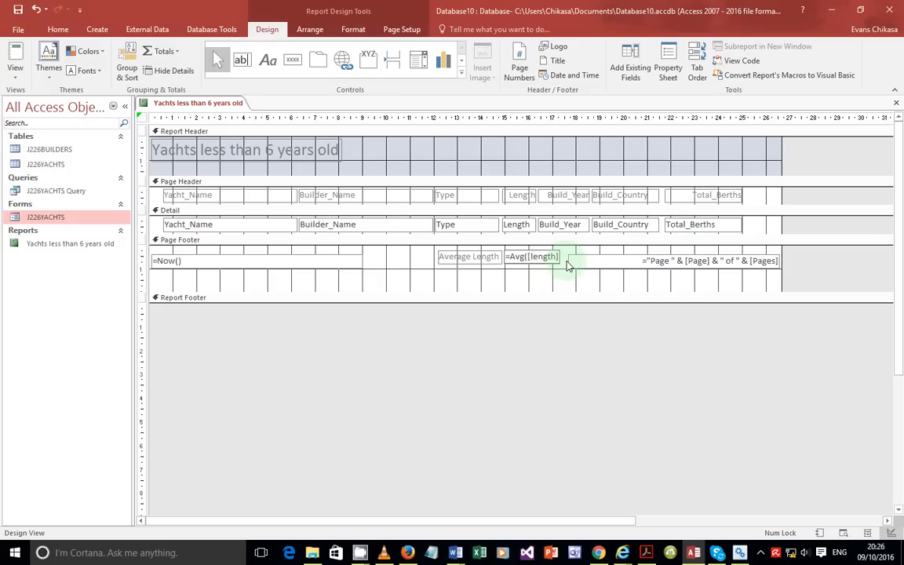
pyautogui.write(')')
pyautogui.press('BackSpace')
pyautogui.write('L')
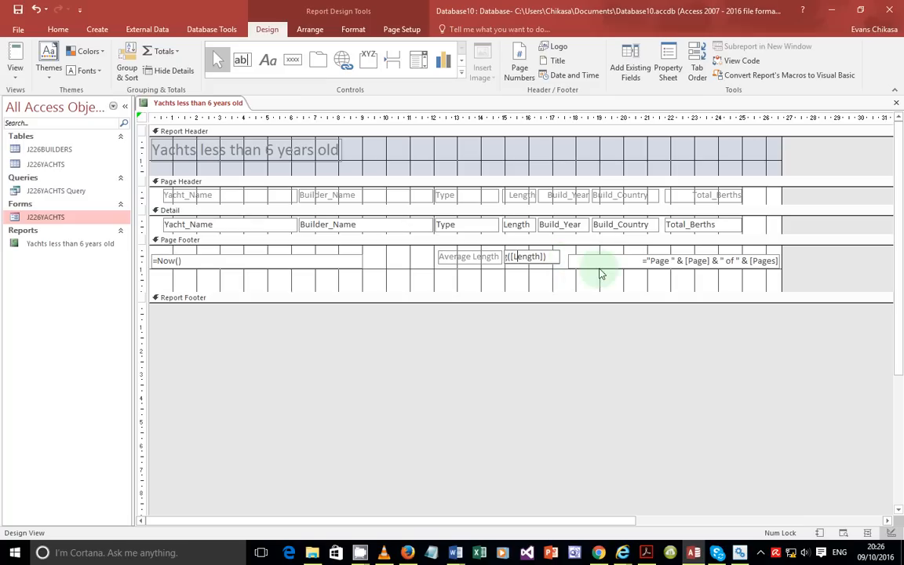
# Step: Print-preview the report, return to the average formula, and bring up the CamStudio recorder
pyautogui.click(14, 69)
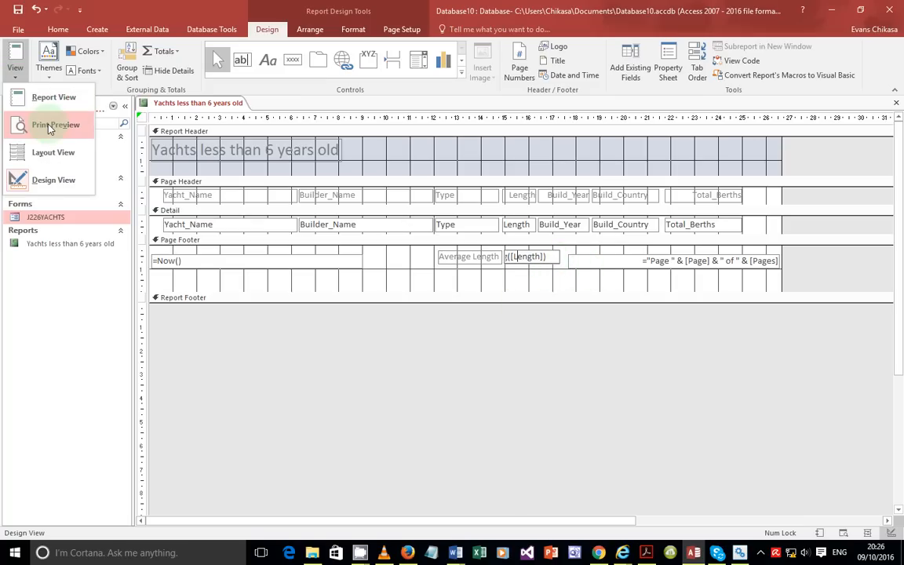
pyautogui.click(50, 127)
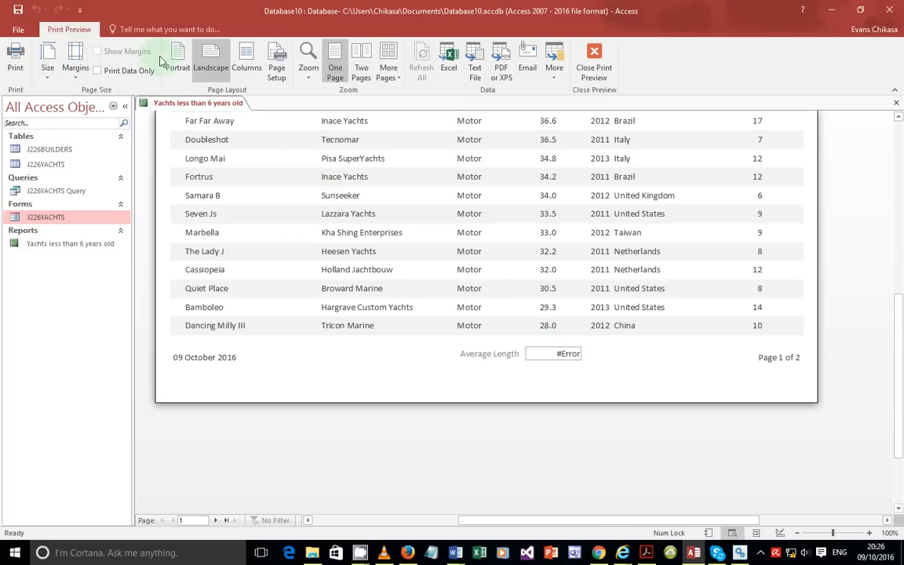
pyautogui.click(597, 65)
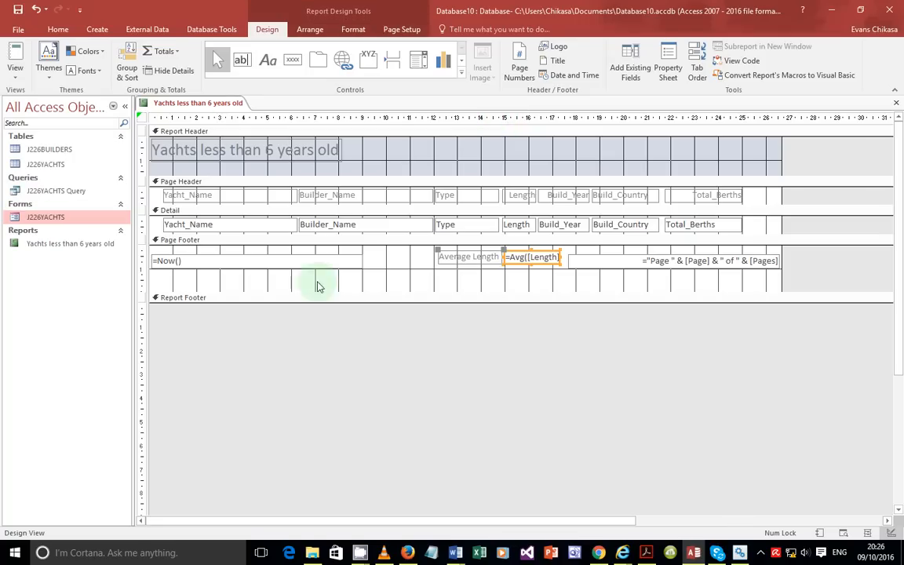
pyautogui.click(525, 258)
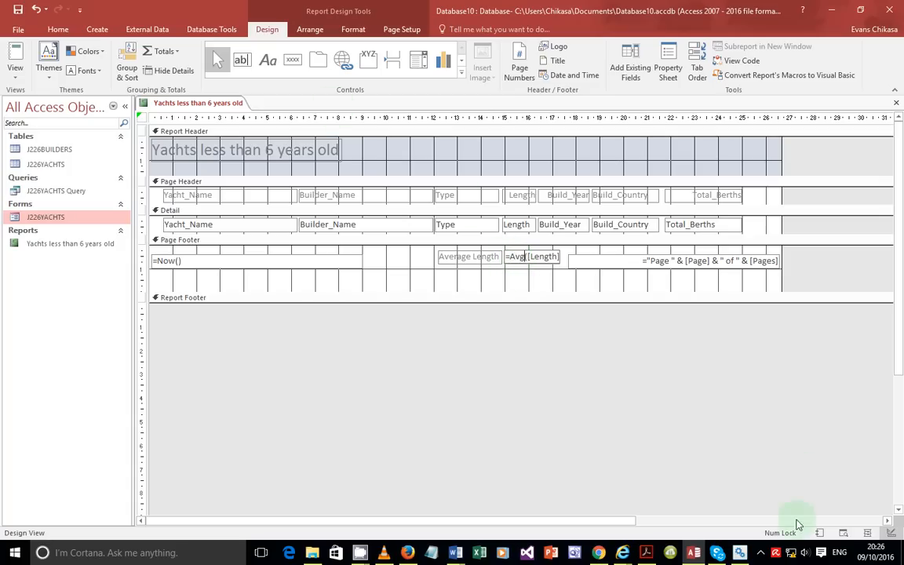
pyautogui.click(760, 553)
pyautogui.click(797, 479)
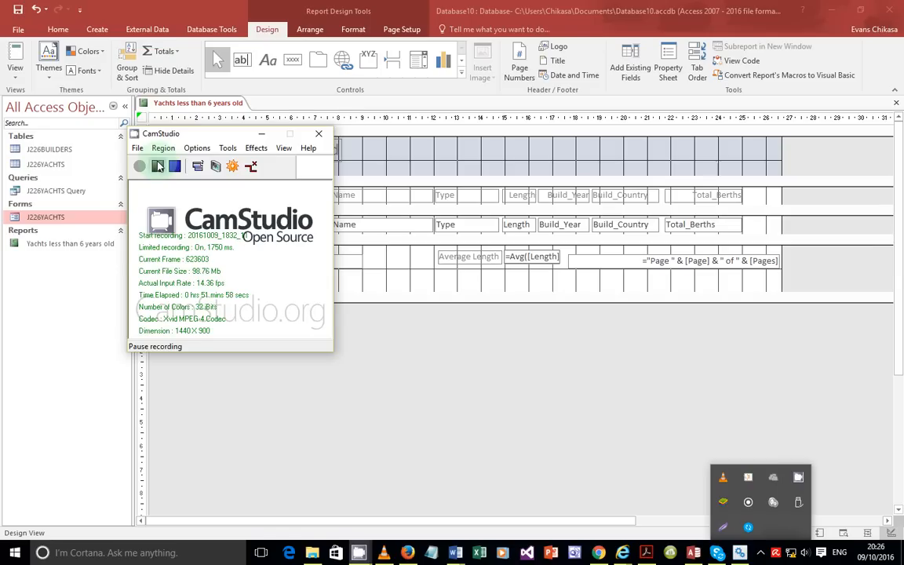
# Step: Pause the CamStudio screen recording
pyautogui.click(157, 166)
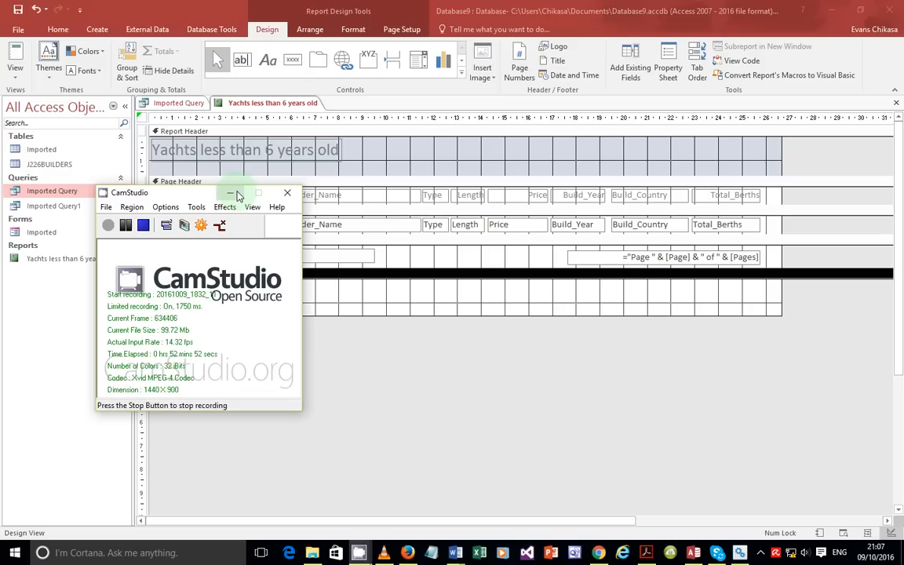
# Step: Add a Report Footer text box containing =Avg([Length]), fixing the invalid syntax error
pyautogui.click(238, 194)
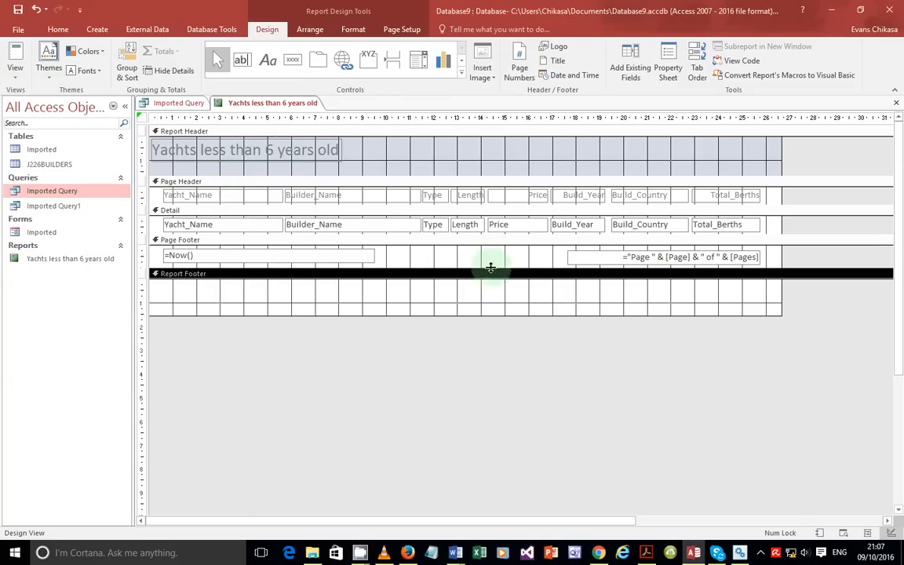
pyautogui.click(245, 66)
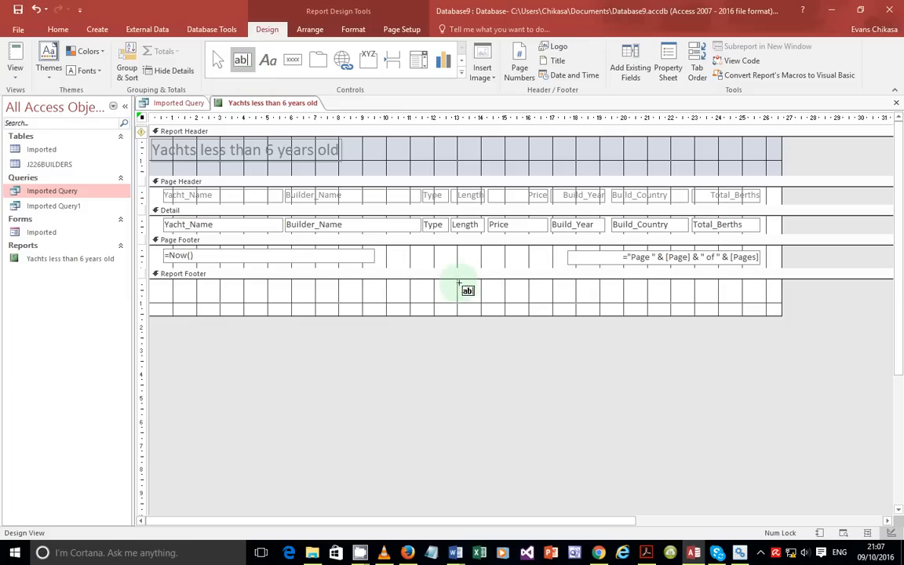
pyautogui.click(472, 291)
pyautogui.click(520, 300)
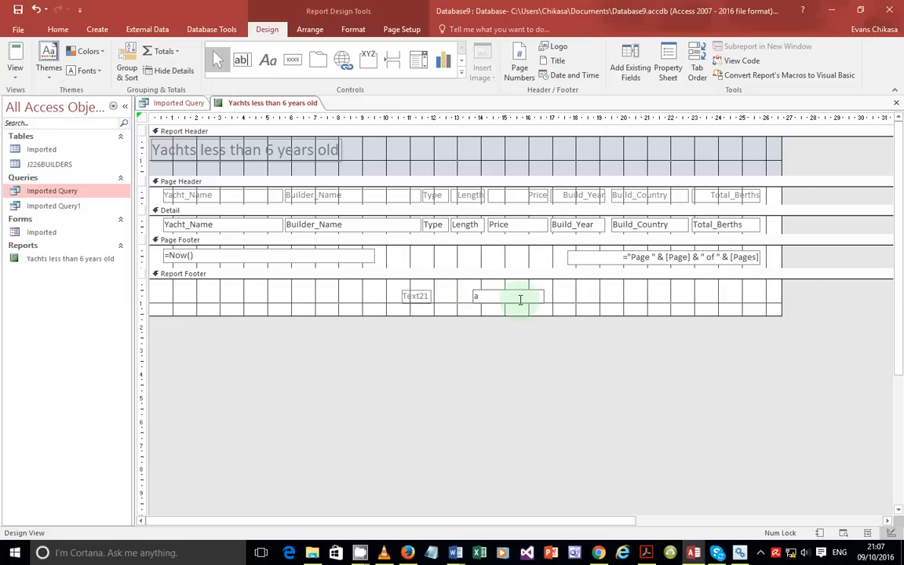
pyautogui.write('=avg([Length')
pyautogui.click(413, 295)
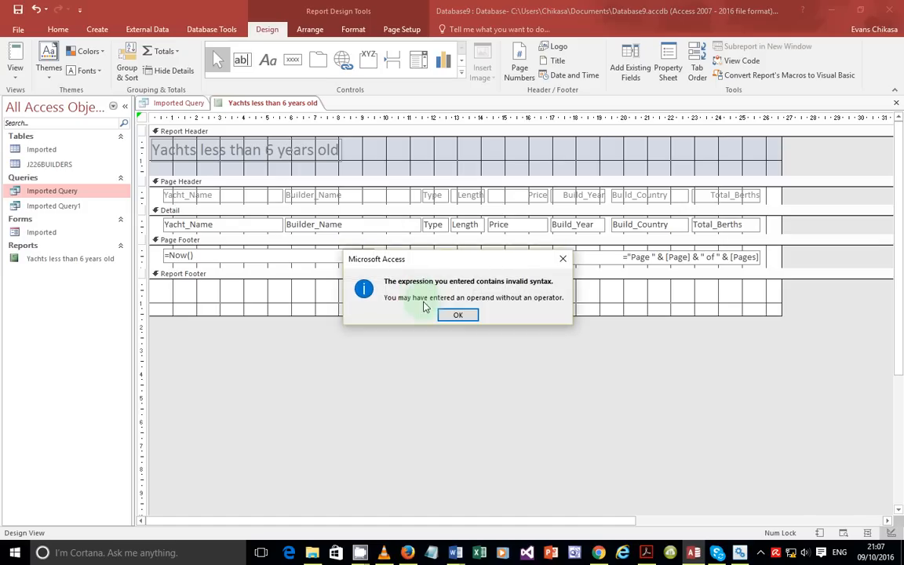
pyautogui.click(459, 314)
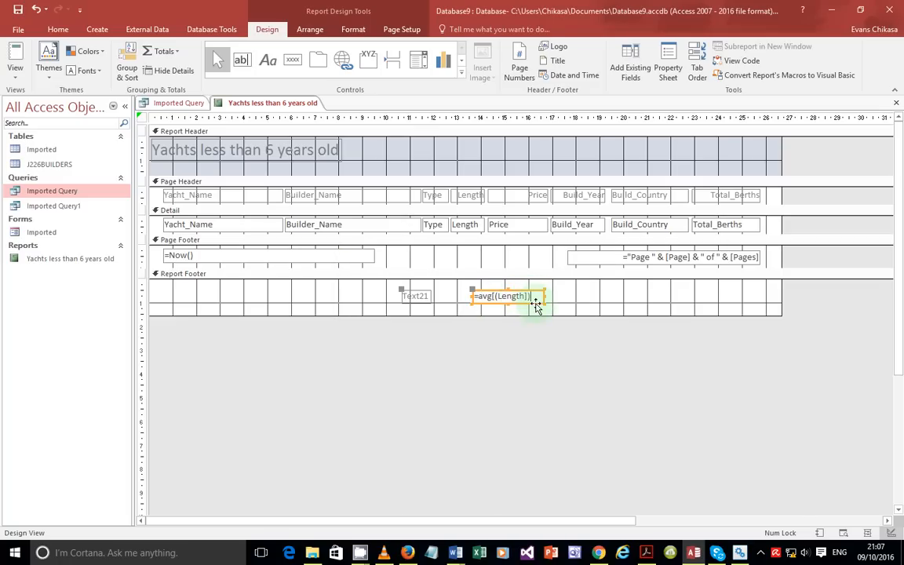
pyautogui.click(491, 297)
pyautogui.press('Delete')
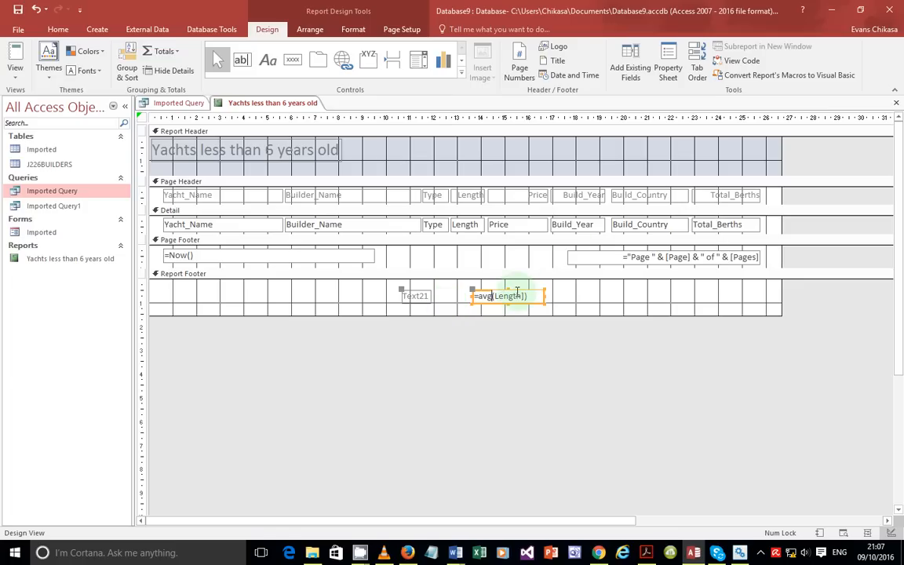
# Step: Rename the footer box's label to 'Average length'
pyautogui.click(416, 297)
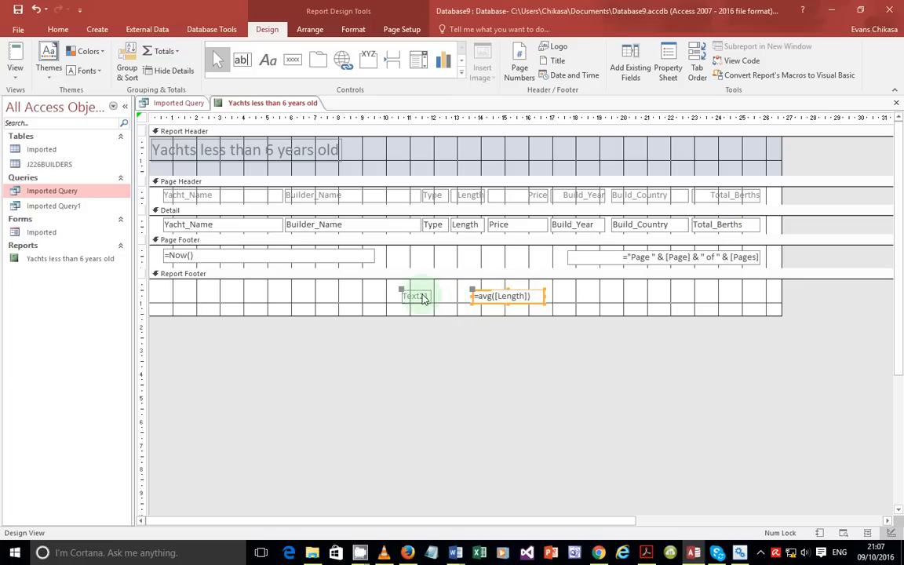
pyautogui.doubleClick(423, 298)
pyautogui.write('Average length')
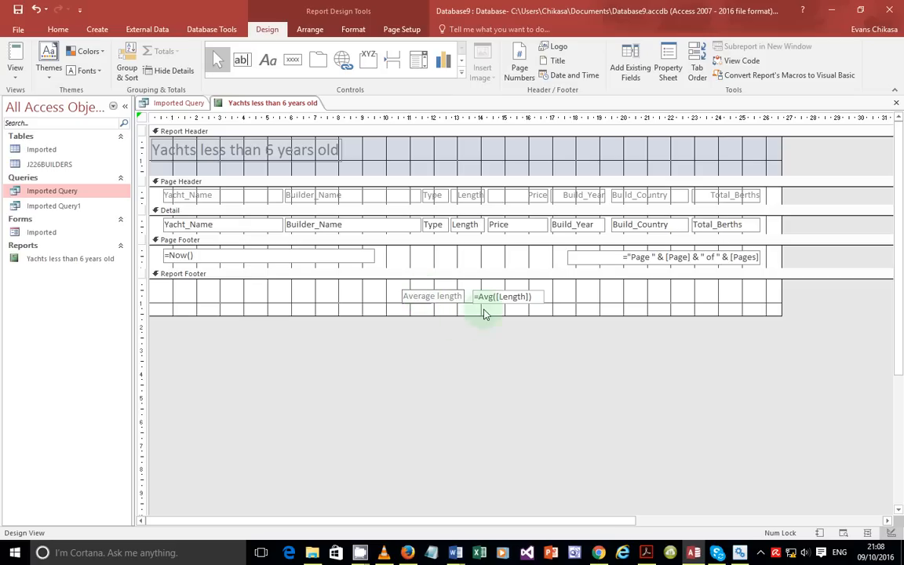
pyautogui.click(15, 69)
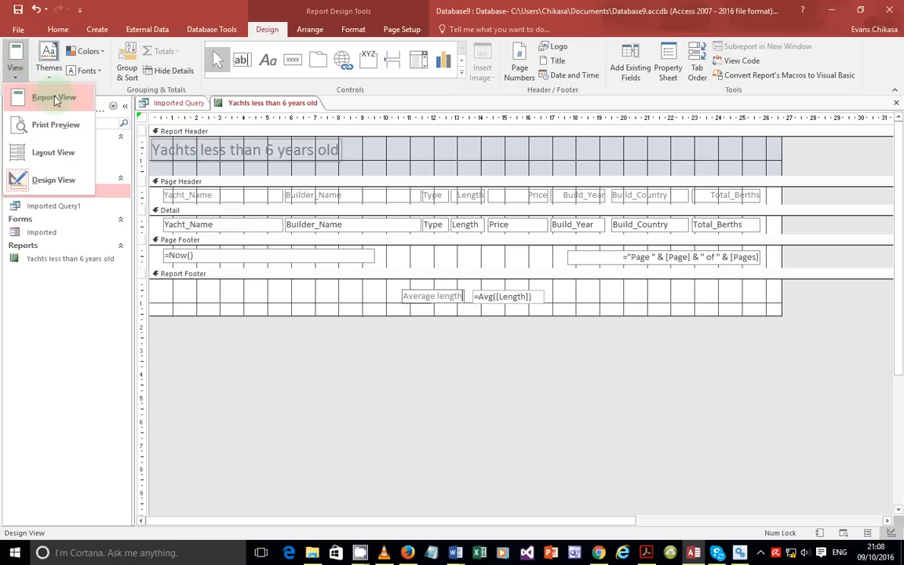
pyautogui.click(55, 99)
pyautogui.scroll(-10, 554, 343)
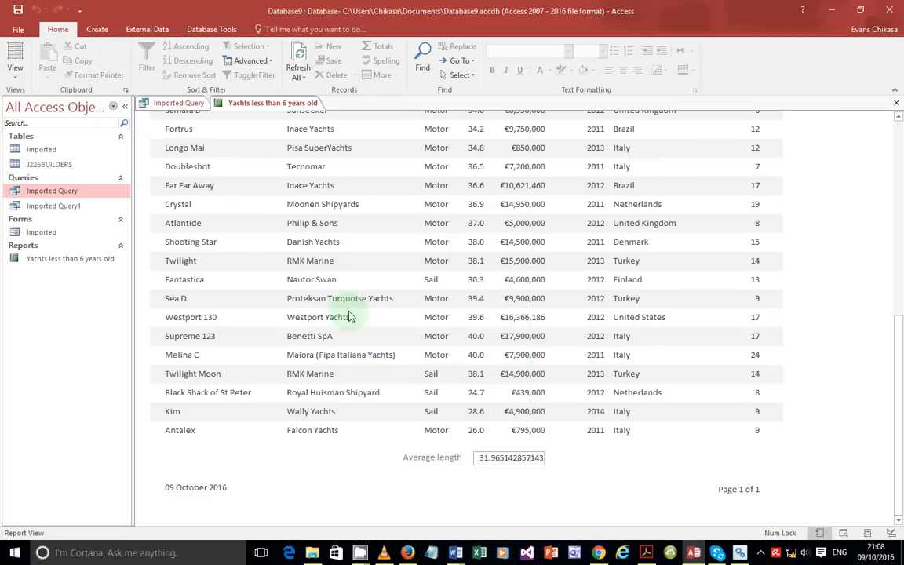
pyautogui.click(19, 80)
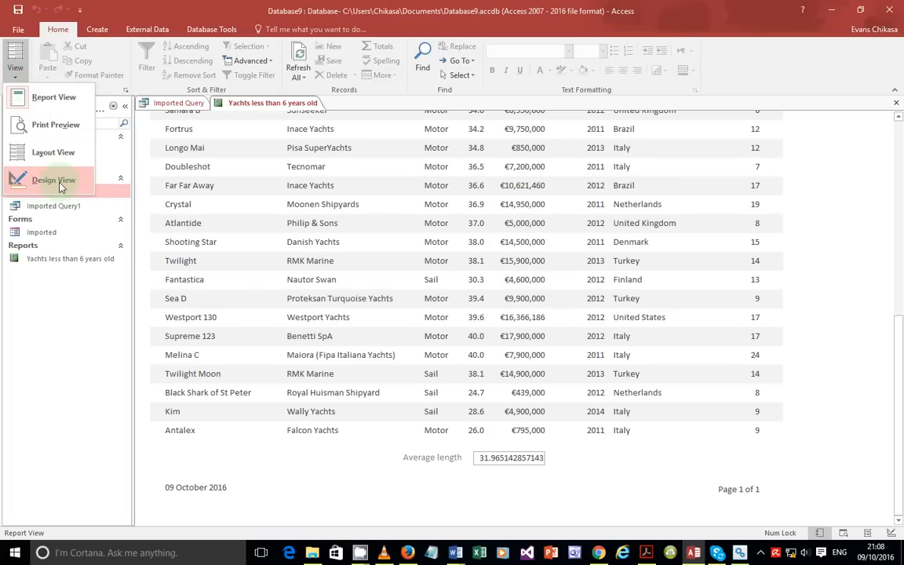
pyautogui.click(55, 181)
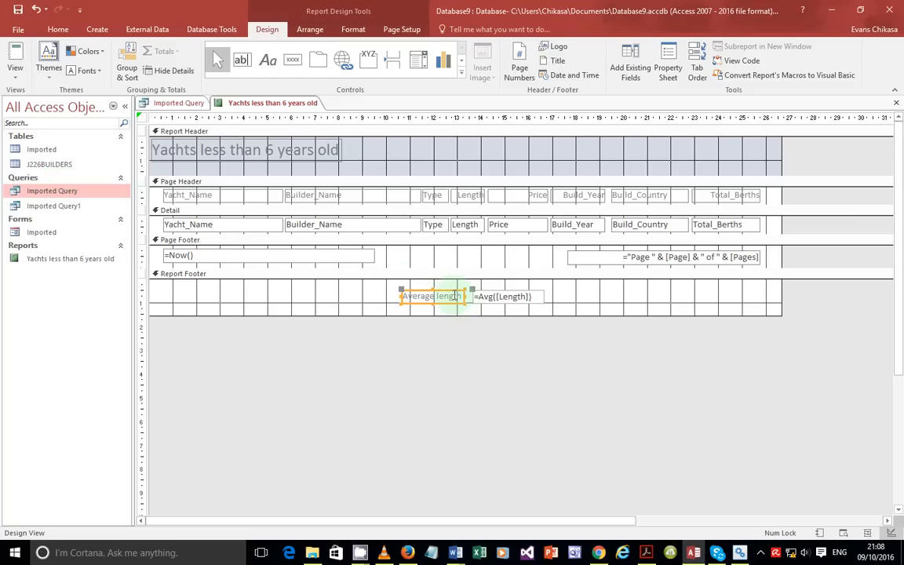
# Step: Shift the Average length label and =Avg([Length]) box left under the Length column
pyautogui.moveTo(444, 293); pyautogui.dragTo(416, 288)
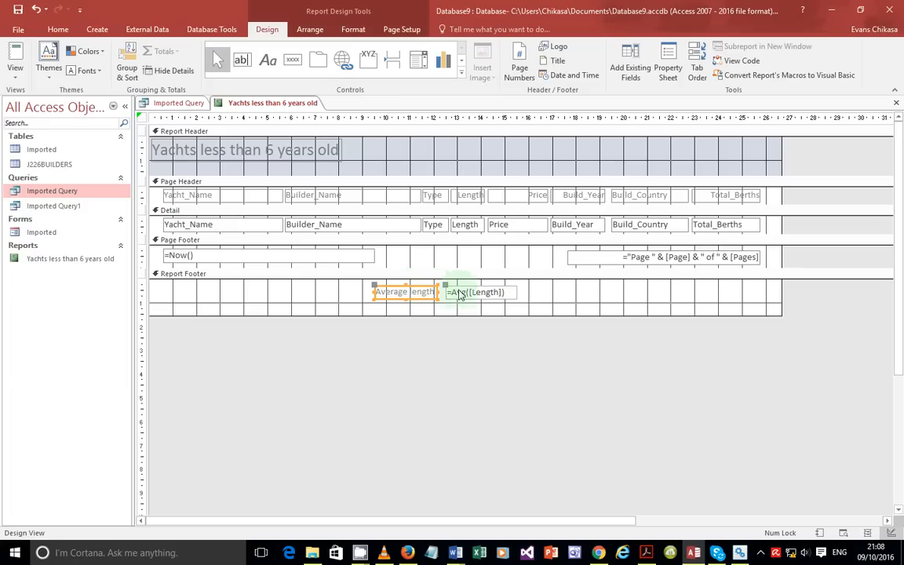
pyautogui.moveTo(471, 292); pyautogui.dragTo(482, 290)
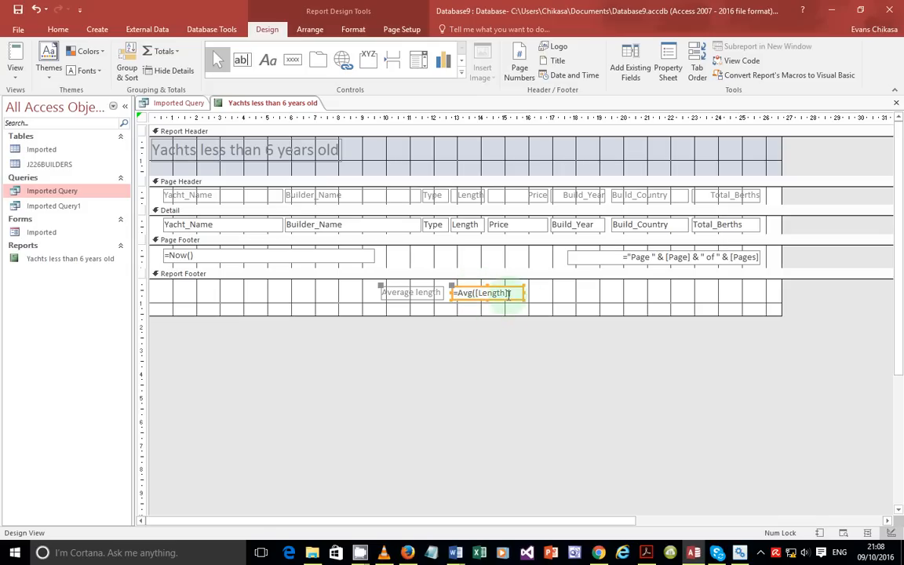
pyautogui.click(15, 69)
pyautogui.click(52, 107)
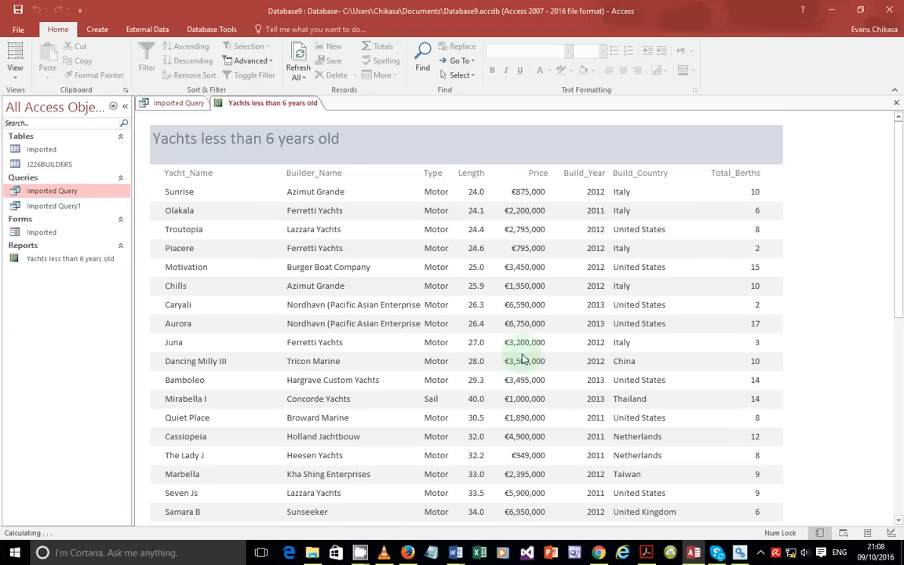
pyautogui.scroll(-10, 475, 284)
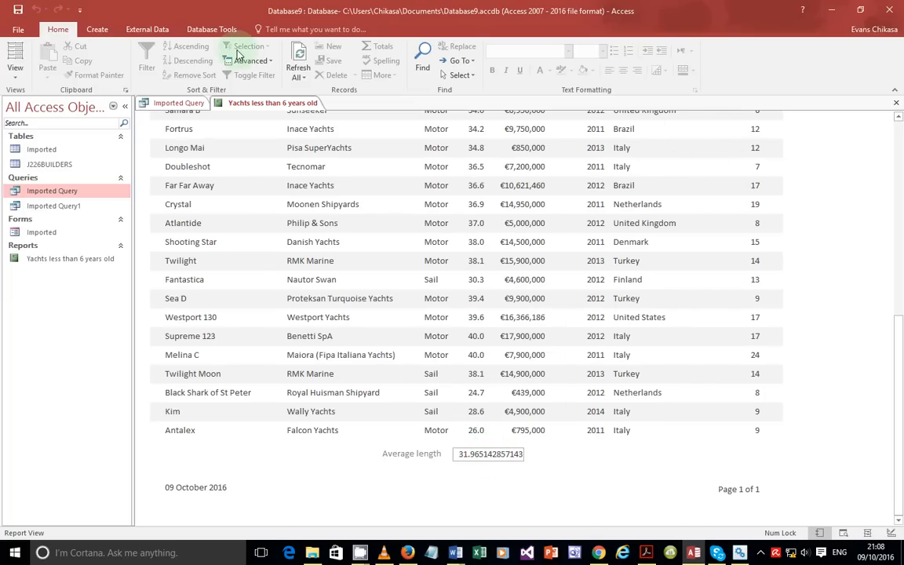
# Step: Return to Design view and open the properties of the =Avg([Length]) box
pyautogui.click(16, 81)
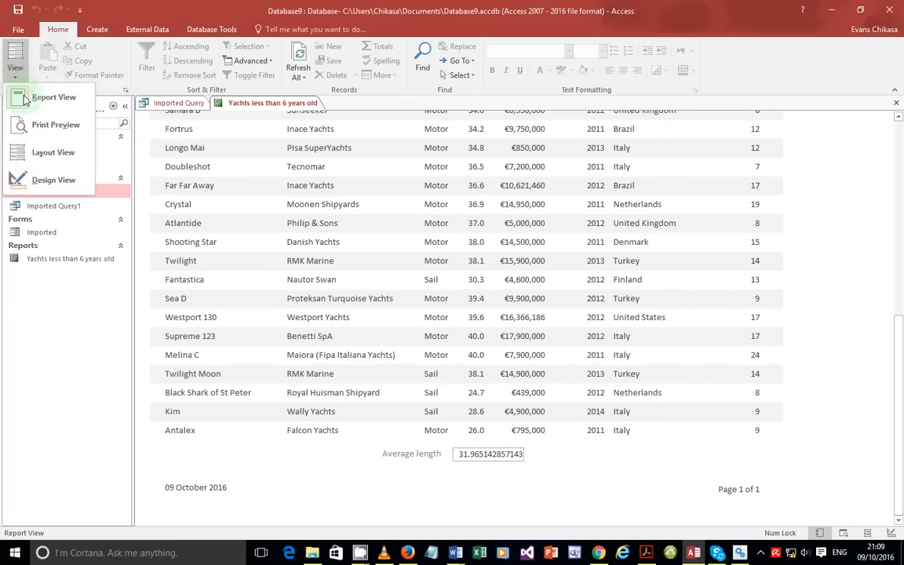
pyautogui.click(31, 177)
pyautogui.click(449, 295)
pyautogui.click(490, 289)
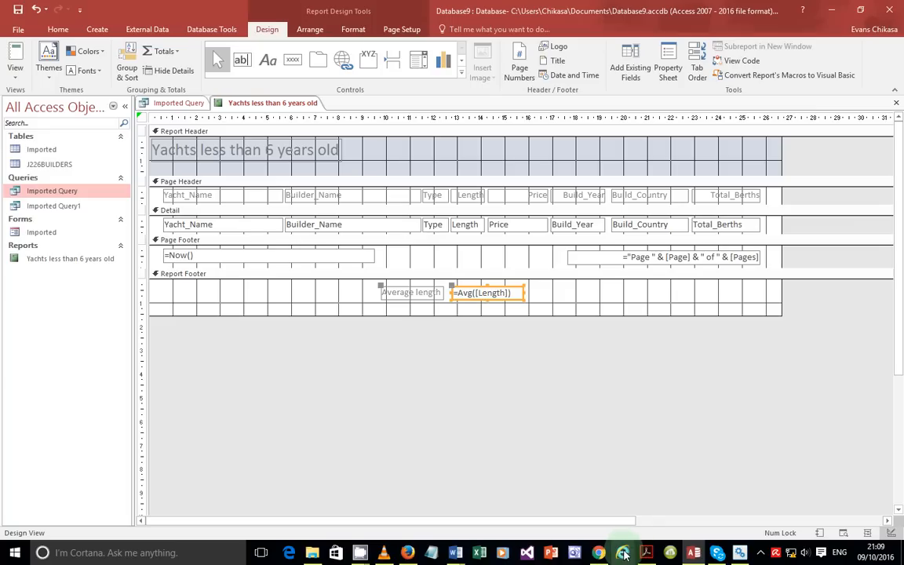
pyautogui.rightClick(504, 287)
pyautogui.click(550, 528)
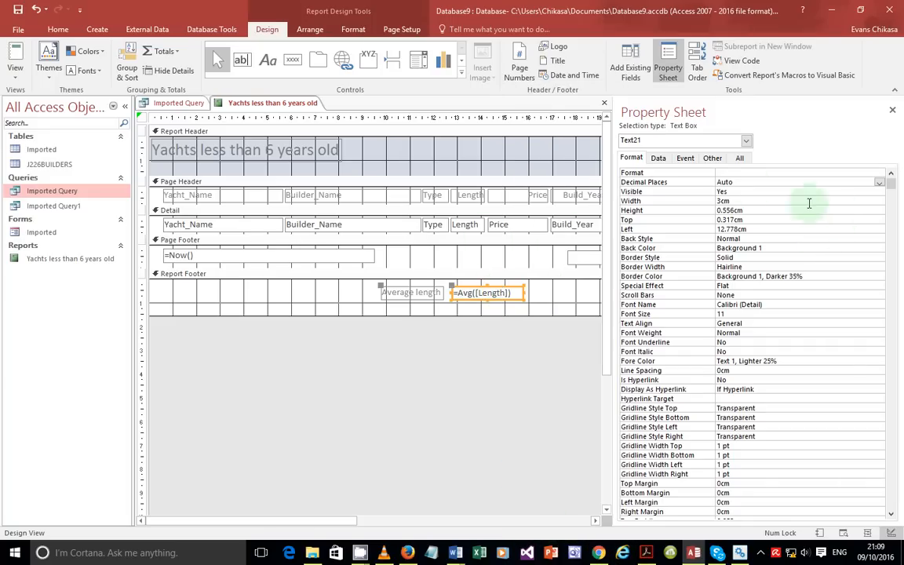
# Step: Set the average box to Fixed format with 1 decimal place and show Report view
pyautogui.click(767, 173)
pyautogui.click(880, 173)
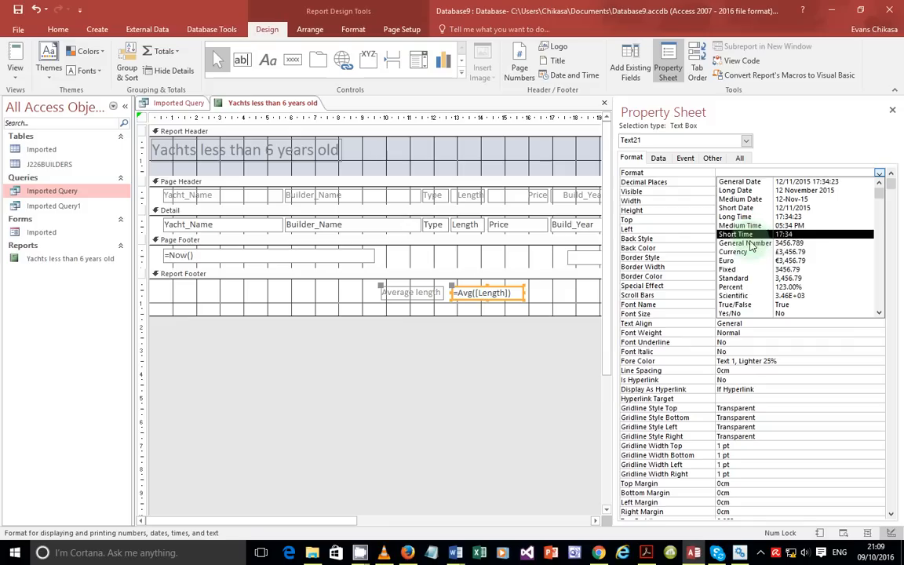
pyautogui.click(742, 270)
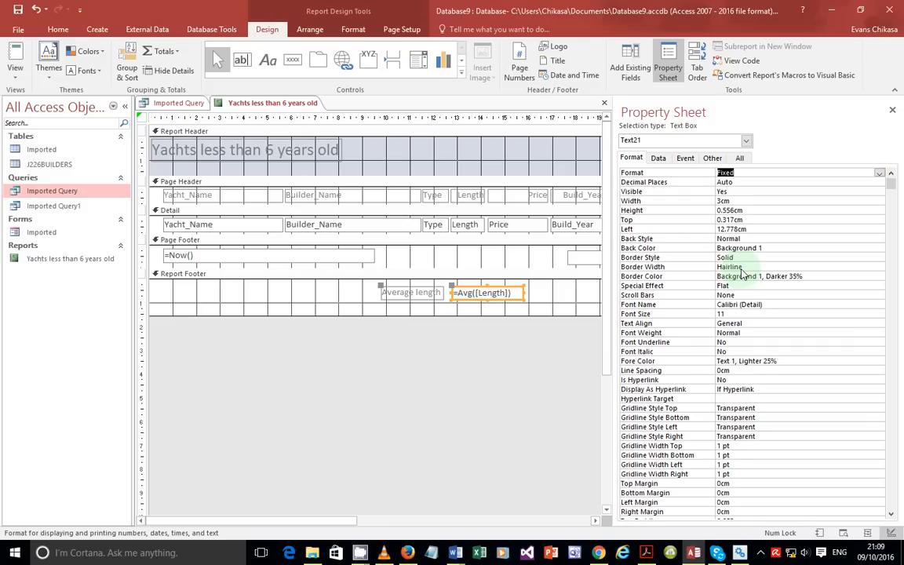
pyautogui.click(754, 183)
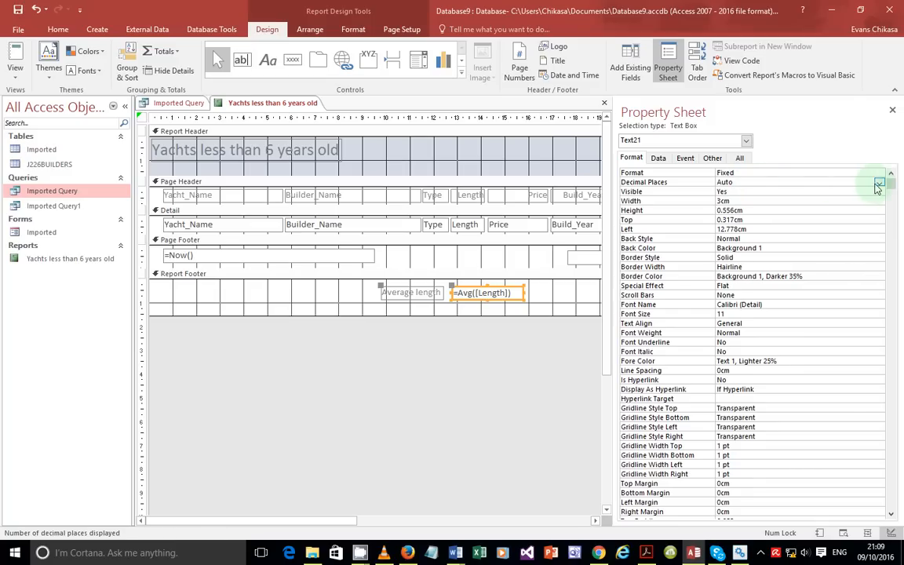
pyautogui.click(879, 184)
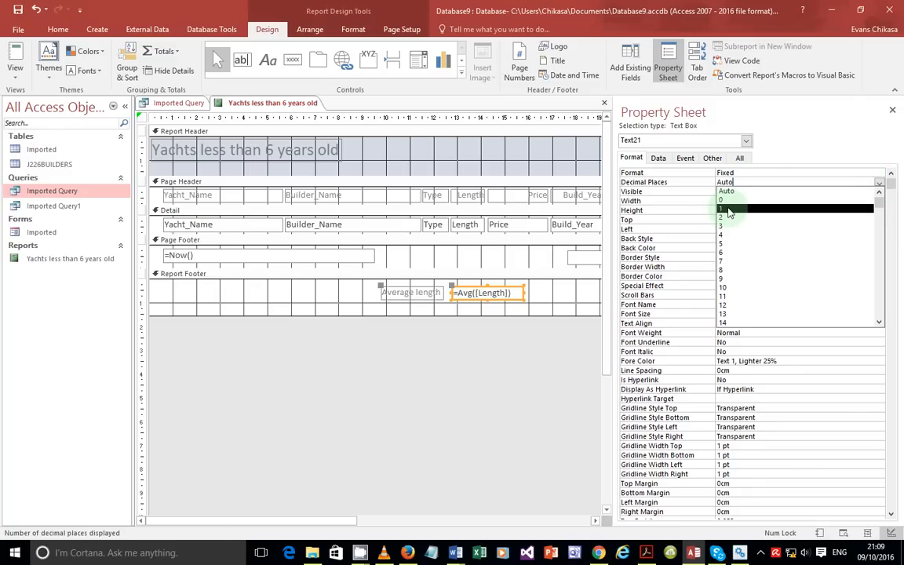
pyautogui.click(729, 211)
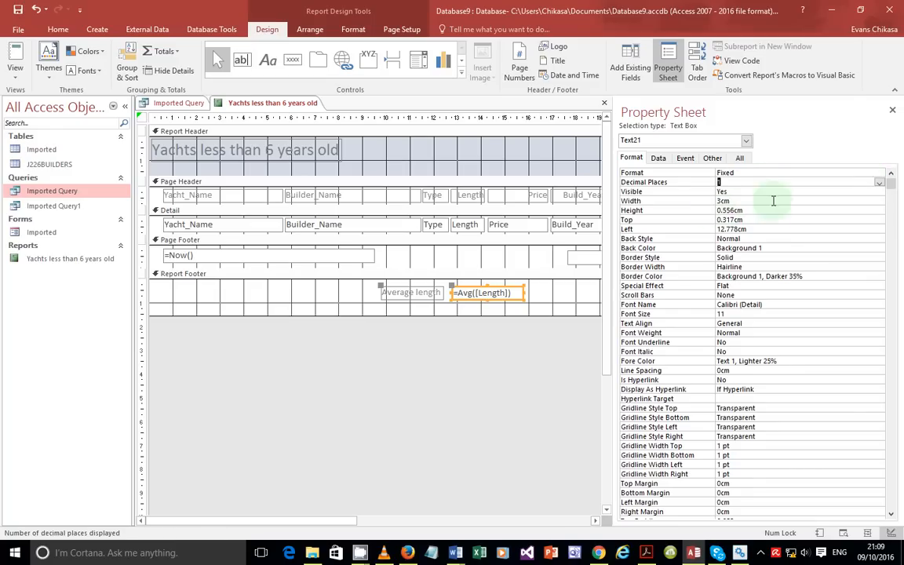
pyautogui.click(14, 74)
pyautogui.click(52, 98)
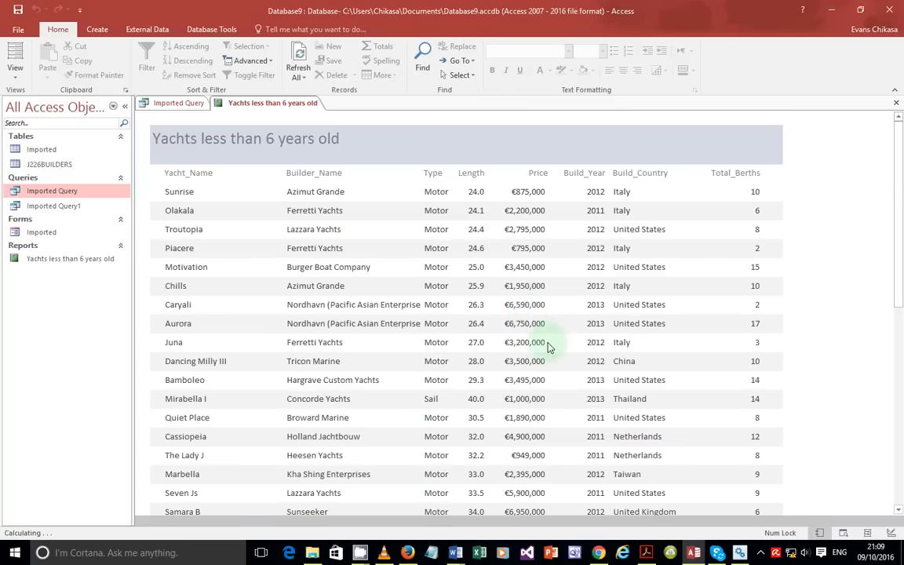
# Step: Confirm the average length reads 32.0 at the report's end, then return to Design view
pyautogui.scroll(-15, 541, 353)
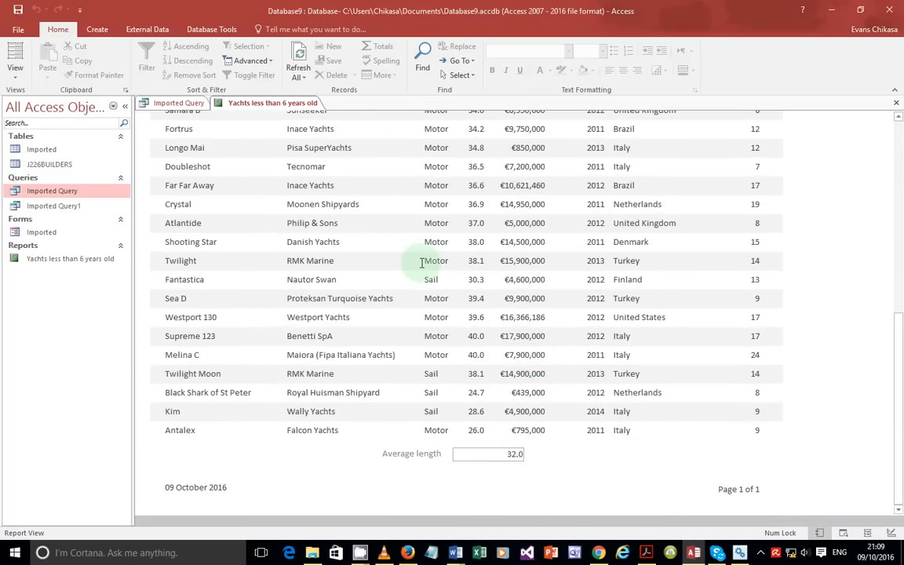
pyautogui.click(16, 75)
pyautogui.click(66, 188)
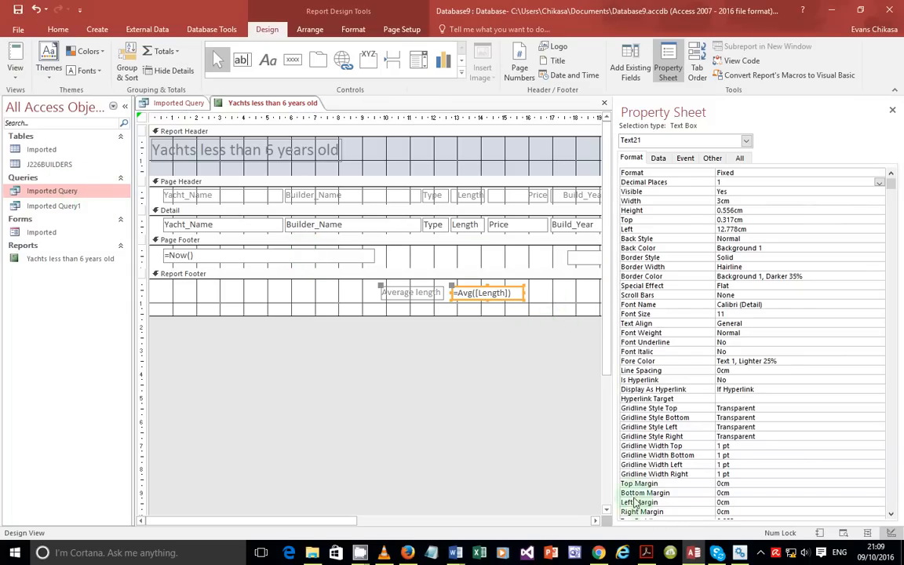
# Step: In the exam PDF, highlight the average Length and label requirements, then the name/Centre/candidate number bullet
pyautogui.click(646, 553)
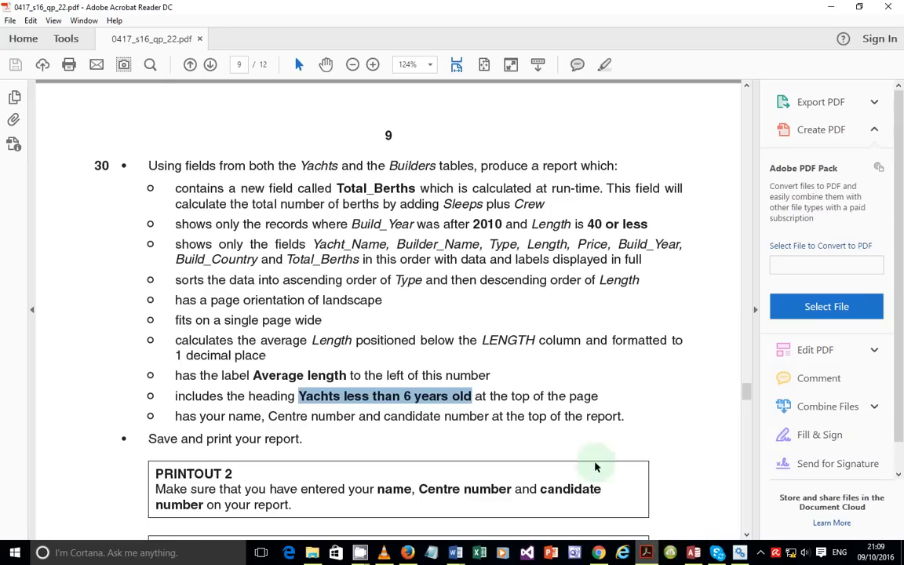
pyautogui.moveTo(176, 341); pyautogui.dragTo(248, 358)
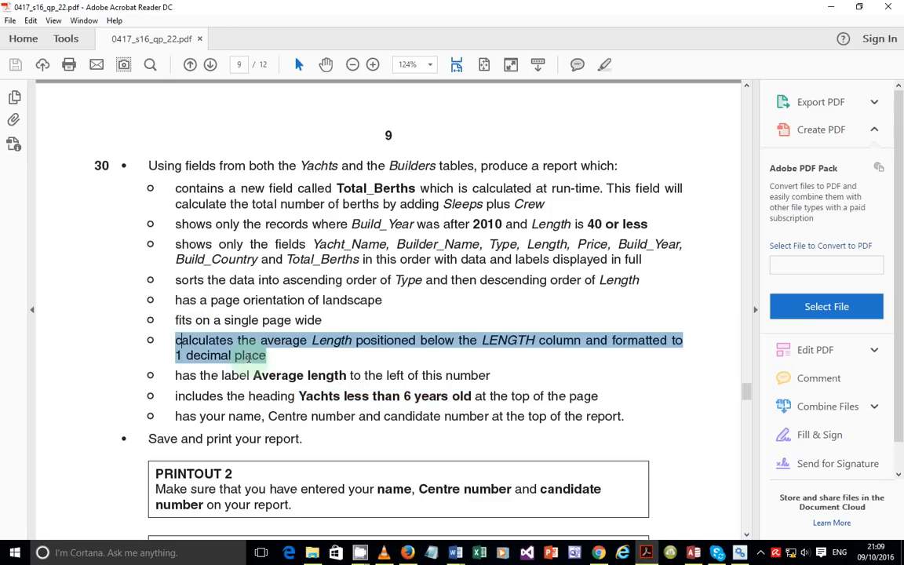
pyautogui.moveTo(175, 375); pyautogui.dragTo(375, 376)
pyautogui.click(336, 401)
pyautogui.moveTo(175, 417); pyautogui.dragTo(598, 417)
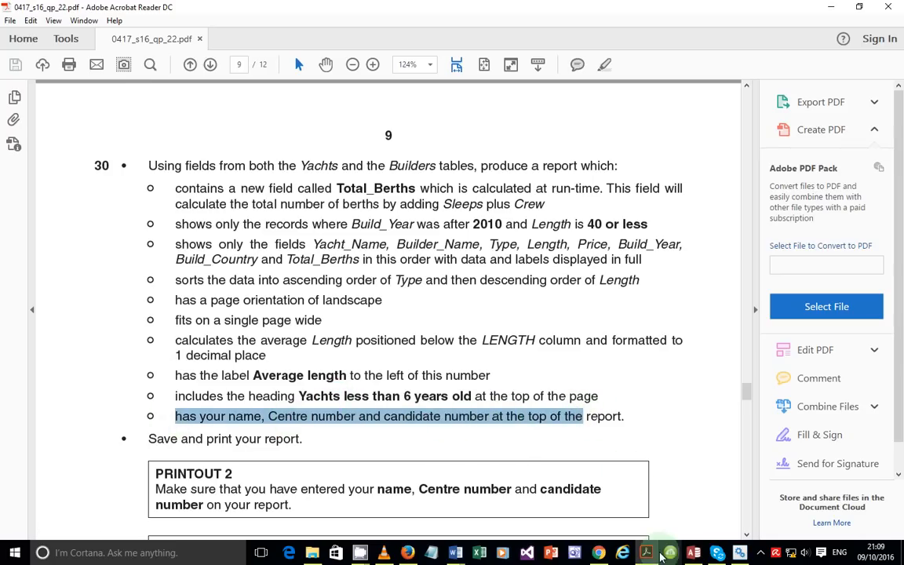
# Step: Draw a new label in the Report Header to the right of the report title
pyautogui.click(694, 553)
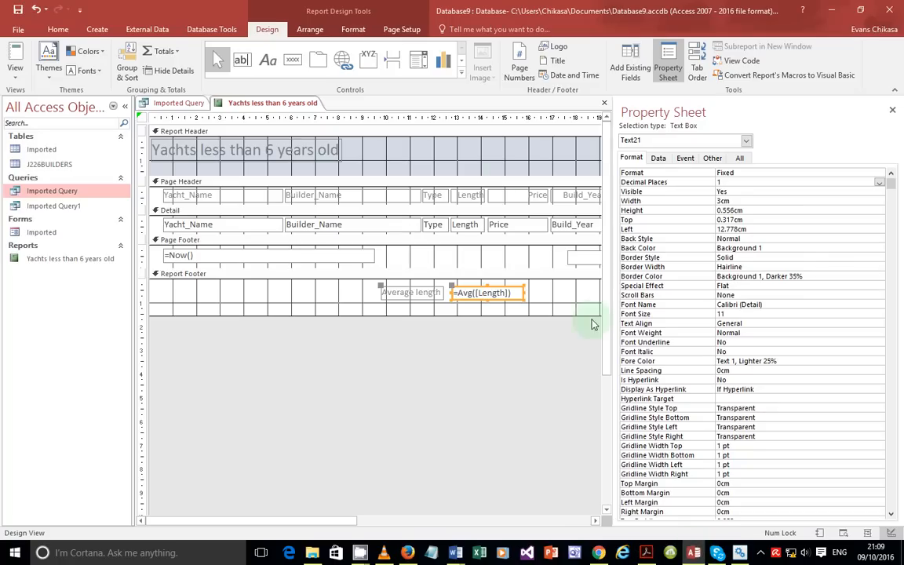
pyautogui.click(267, 59)
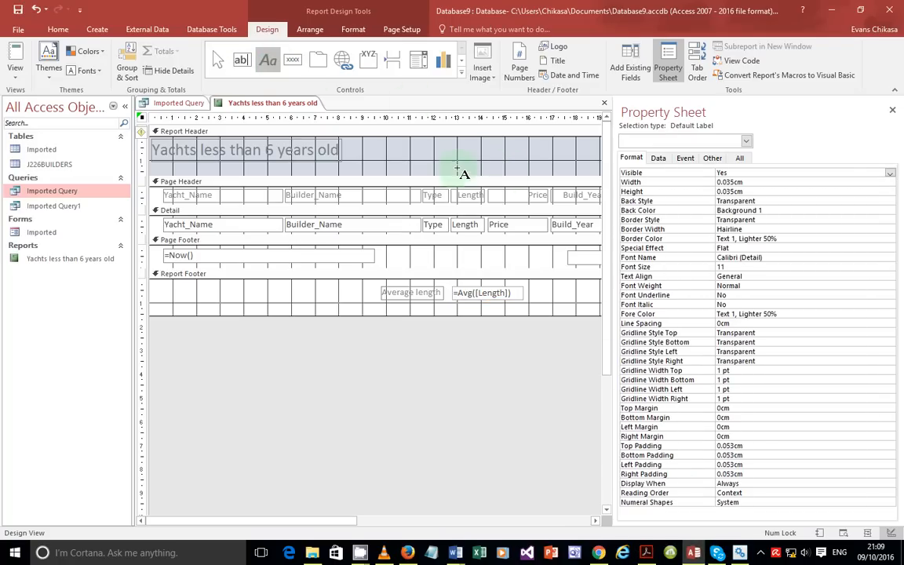
pyautogui.moveTo(453, 146); pyautogui.dragTo(557, 156)
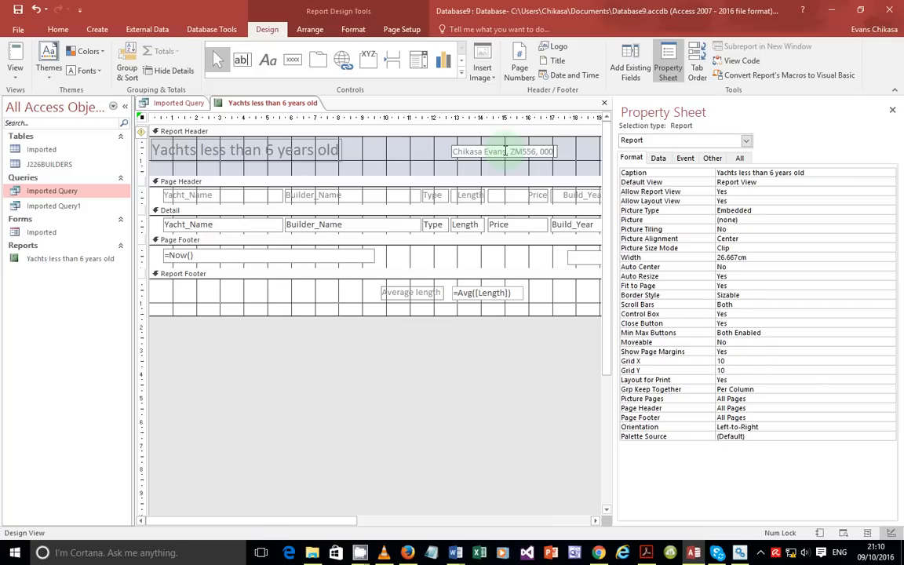
pyautogui.click(15, 69)
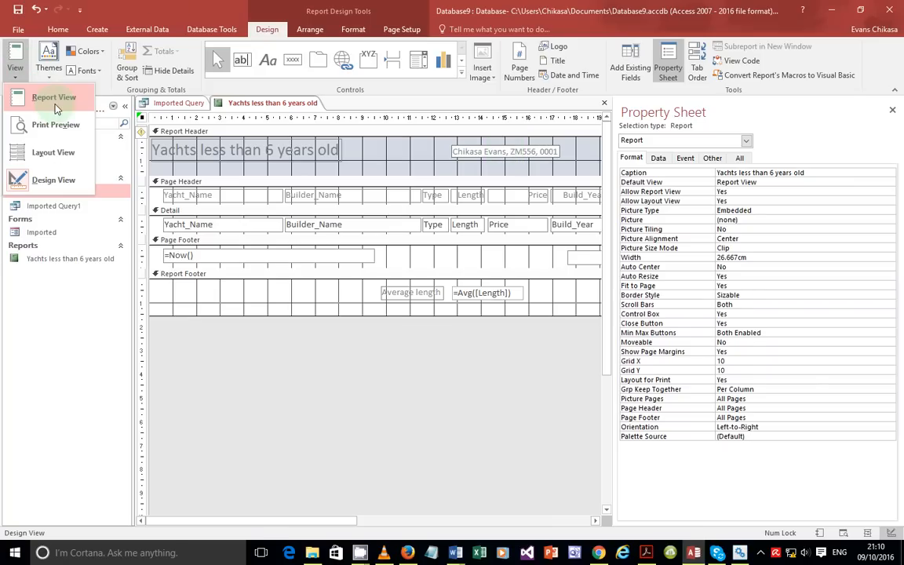
pyautogui.click(52, 100)
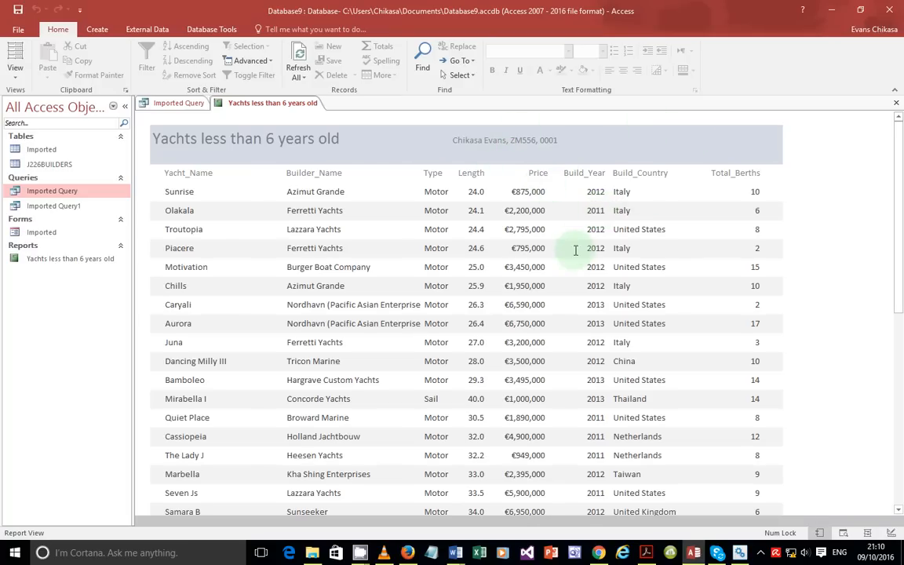
pyautogui.scroll(-3, 559, 262)
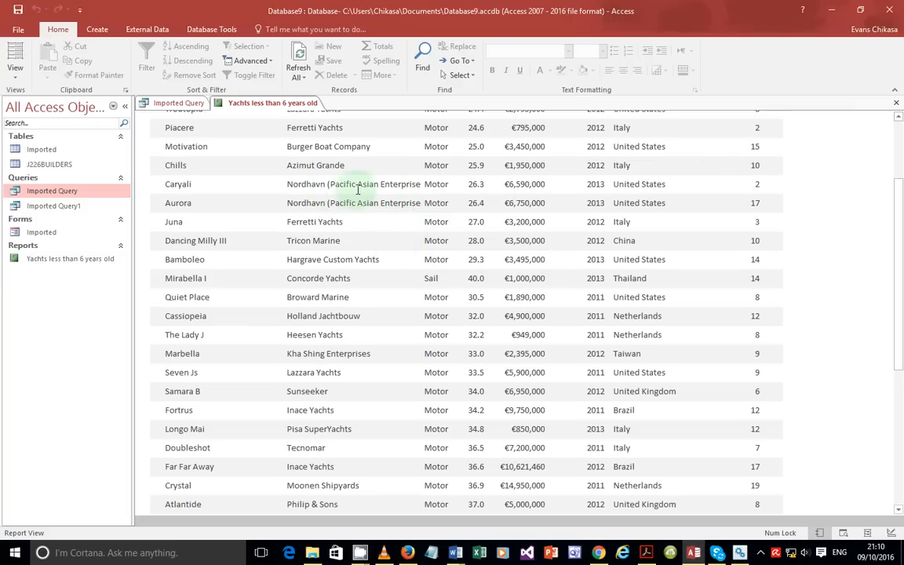
pyautogui.scroll(1, 412, 201)
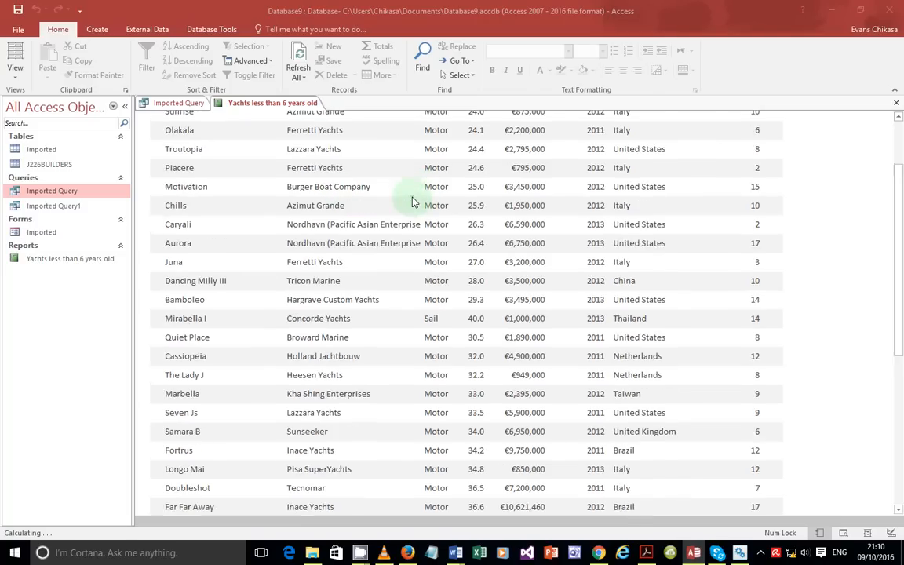
pyautogui.scroll(3, 411, 206)
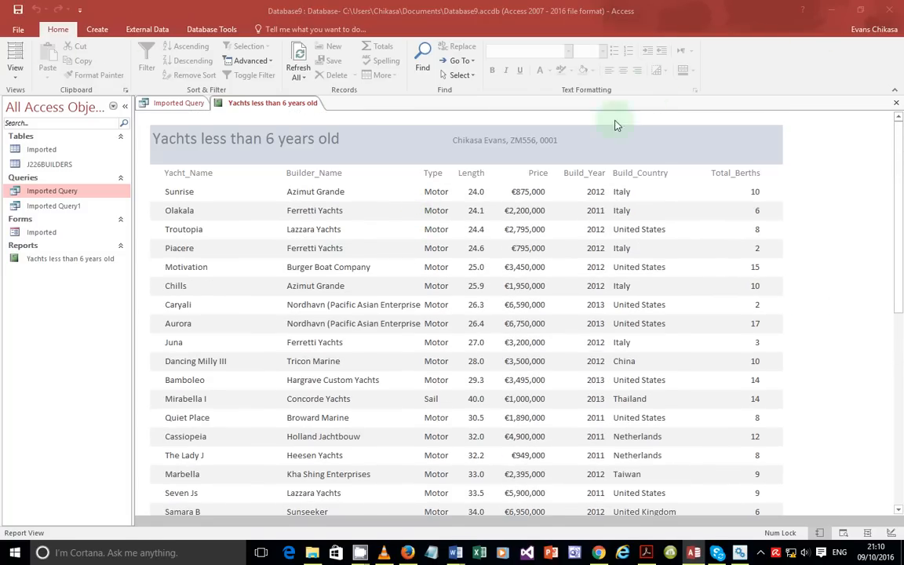
pyautogui.click(15, 67)
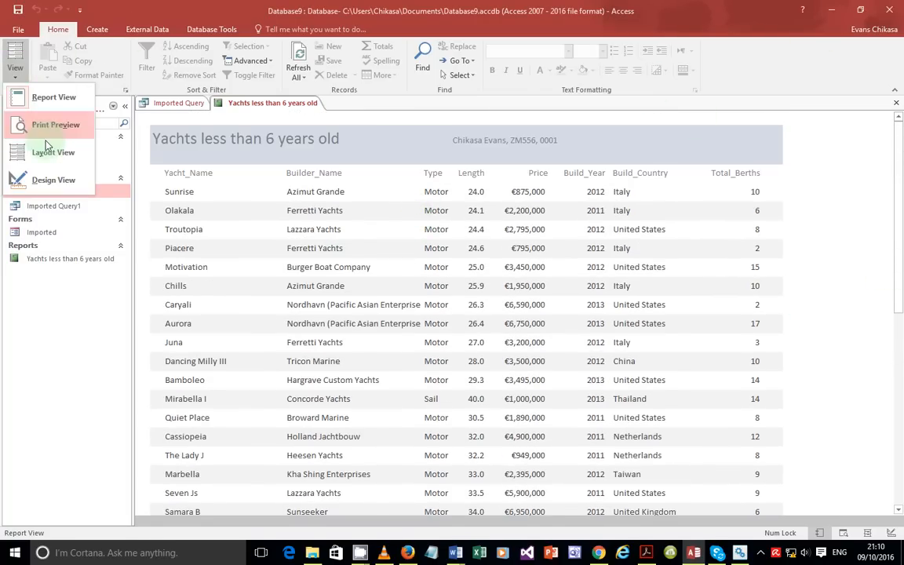
pyautogui.click(47, 180)
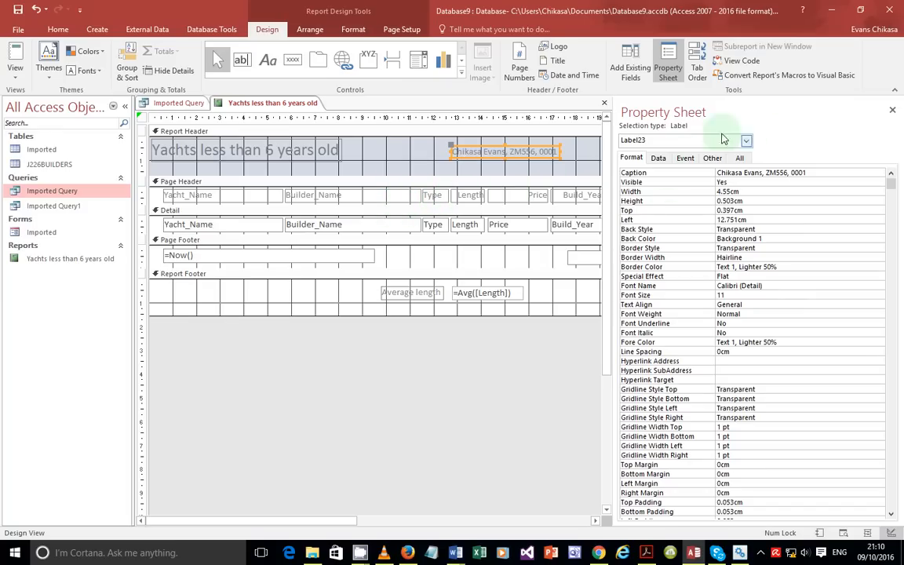
# Step: Close the Property Sheet and check the report in Report View before returning to Design View
pyautogui.click(894, 110)
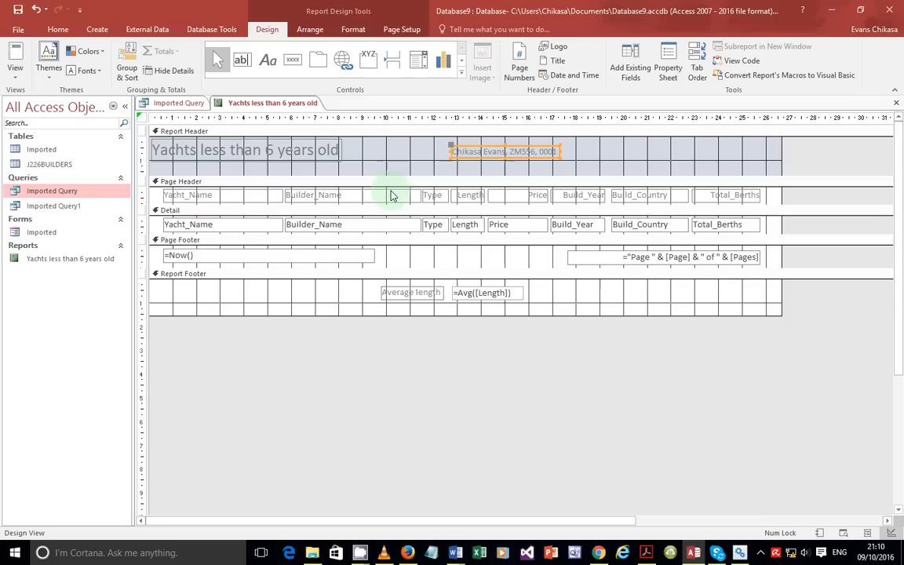
pyautogui.click(17, 78)
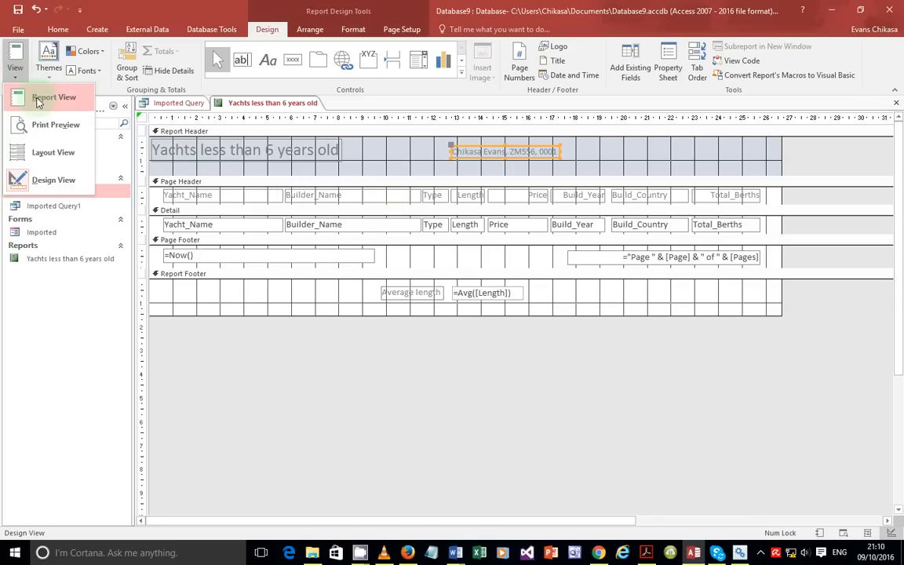
pyautogui.click(36, 95)
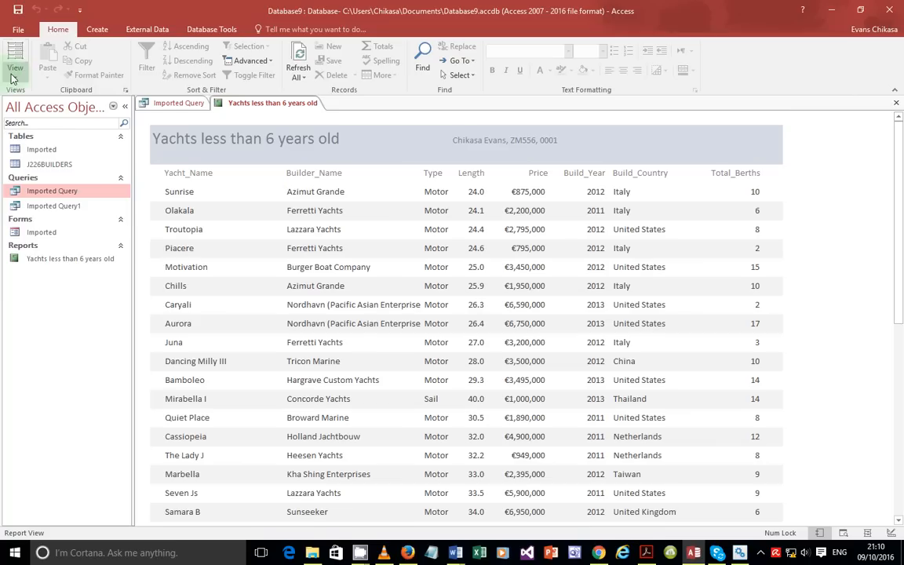
pyautogui.click(16, 77)
pyautogui.click(39, 174)
# Step: Narrow Yacht_Name and widen the Builder_Name label and field leftwards so names show in full
pyautogui.click(263, 195)
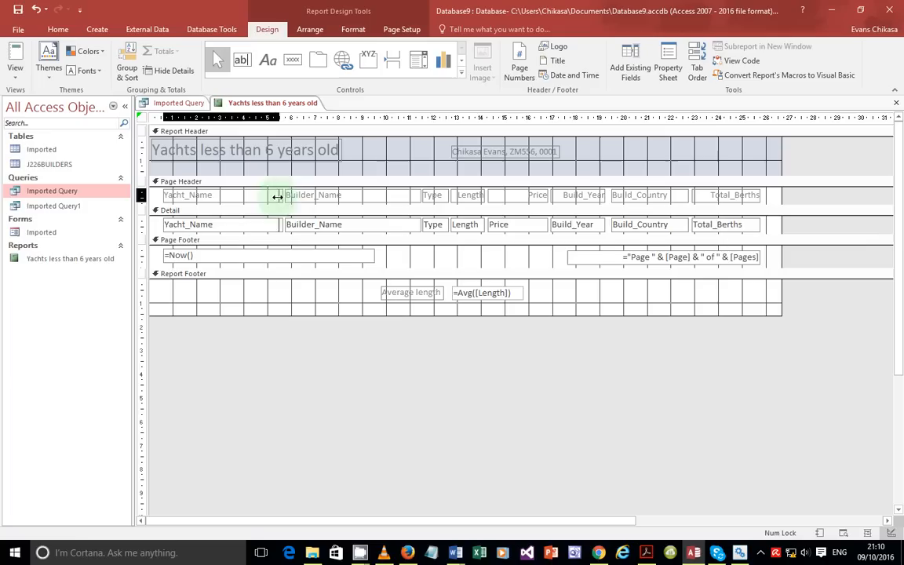
pyautogui.click(312, 195)
pyautogui.click(307, 225)
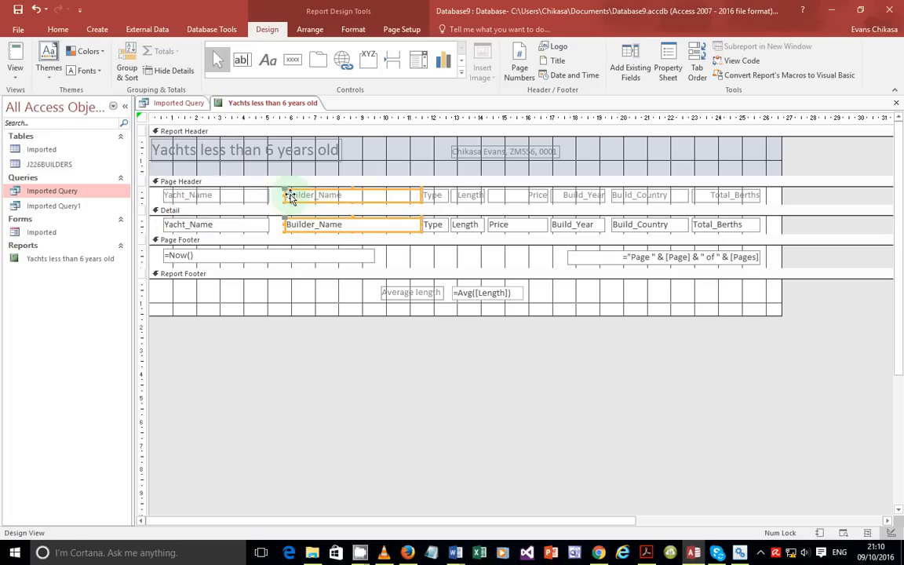
pyautogui.moveTo(286, 195); pyautogui.dragTo(270, 196)
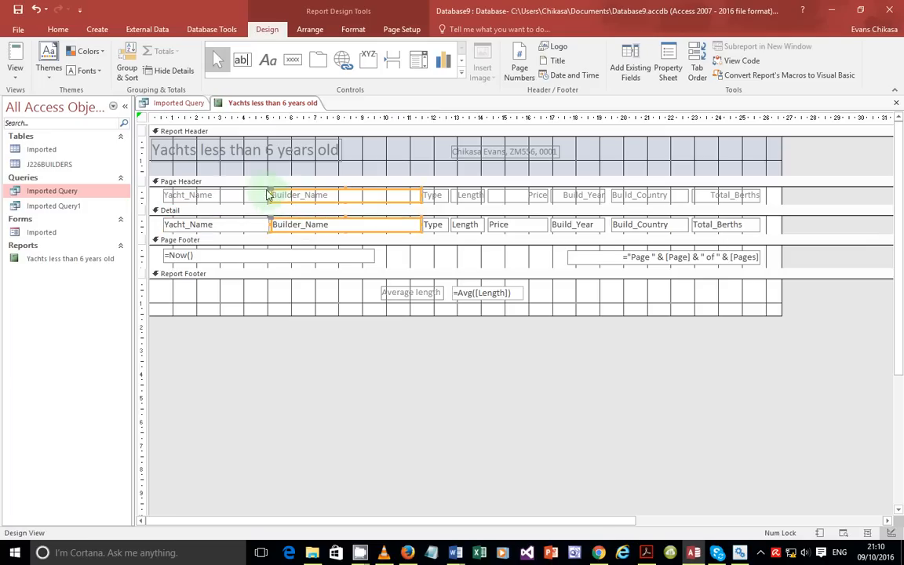
# Step: Show the report in Print Preview
pyautogui.click(15, 69)
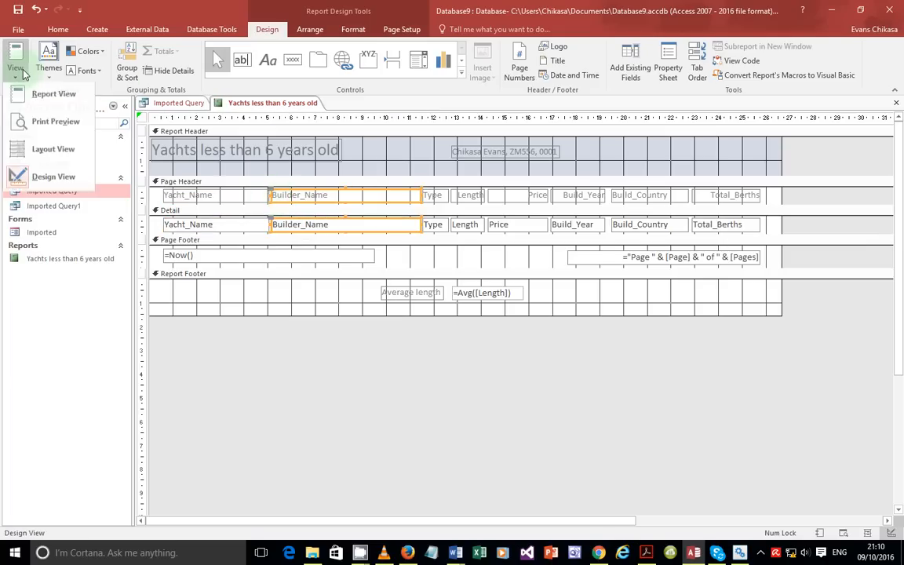
pyautogui.click(57, 125)
pyautogui.scroll(2, 510, 235)
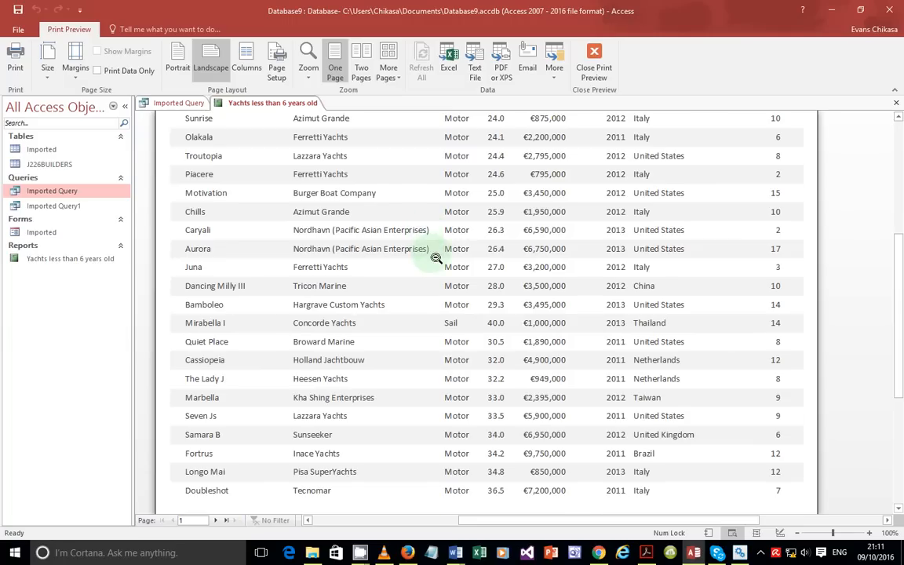
# Step: Scroll the landscape preview, then close and reopen Print Preview
pyautogui.scroll(2, 439, 255)
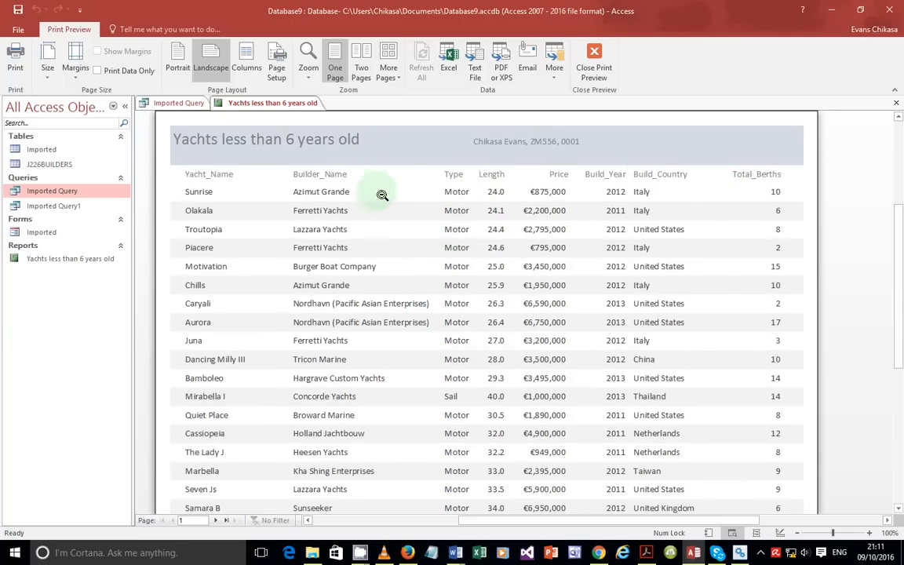
pyautogui.click(595, 70)
pyautogui.click(17, 76)
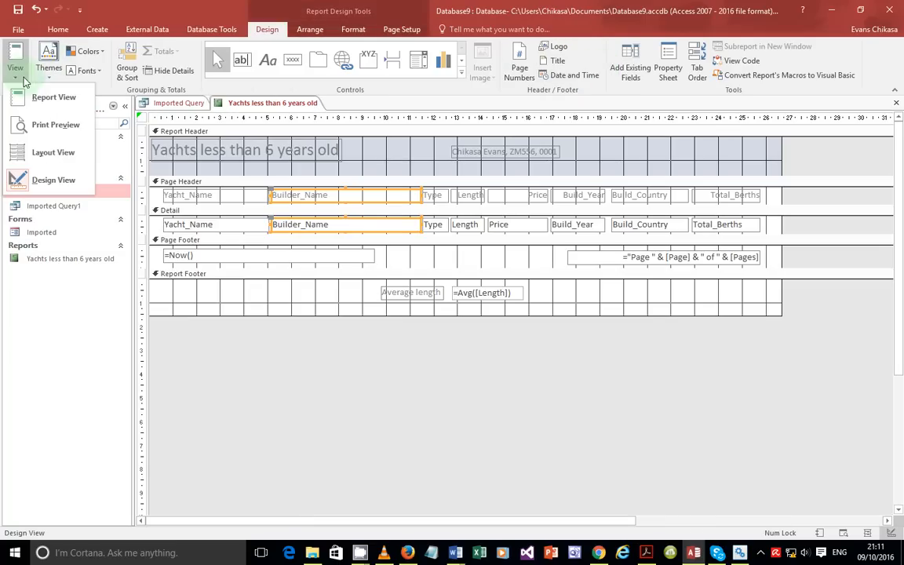
pyautogui.click(44, 127)
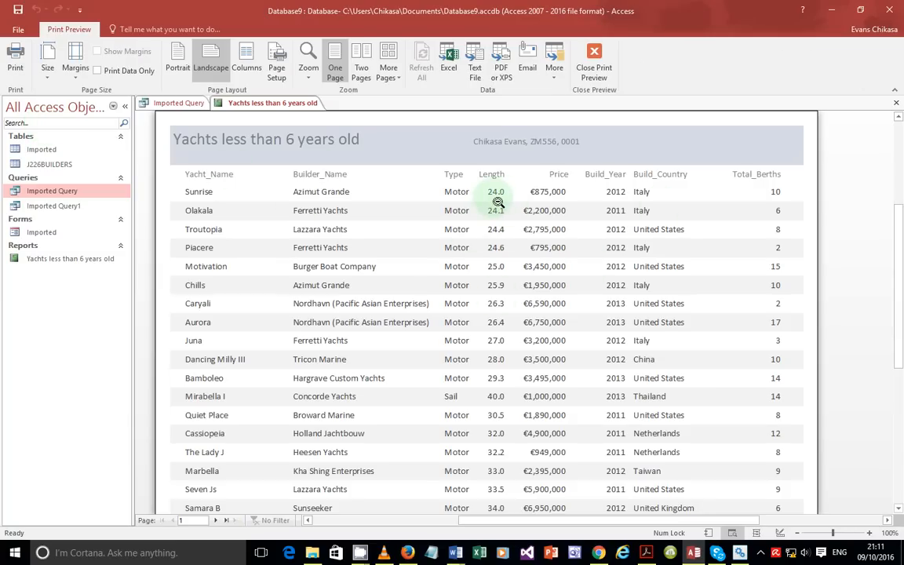
# Step: Scroll down to the page footer, close the preview and return to the exam PDF
pyautogui.scroll(-5, 491, 314)
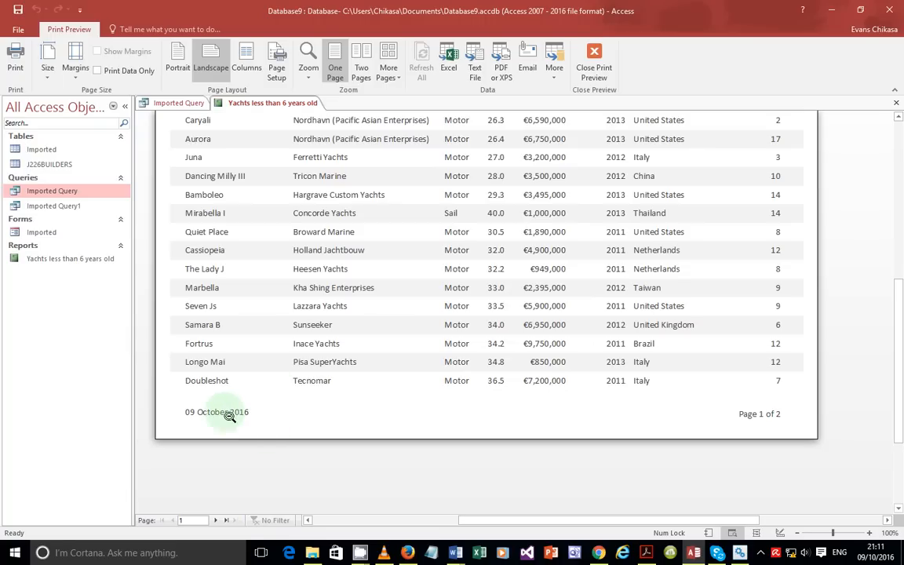
pyautogui.click(601, 57)
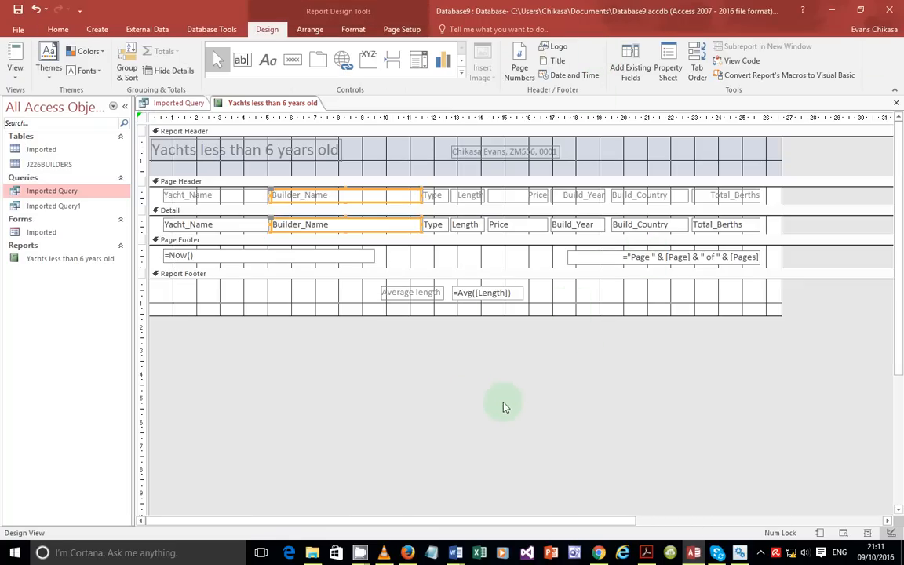
pyautogui.click(646, 553)
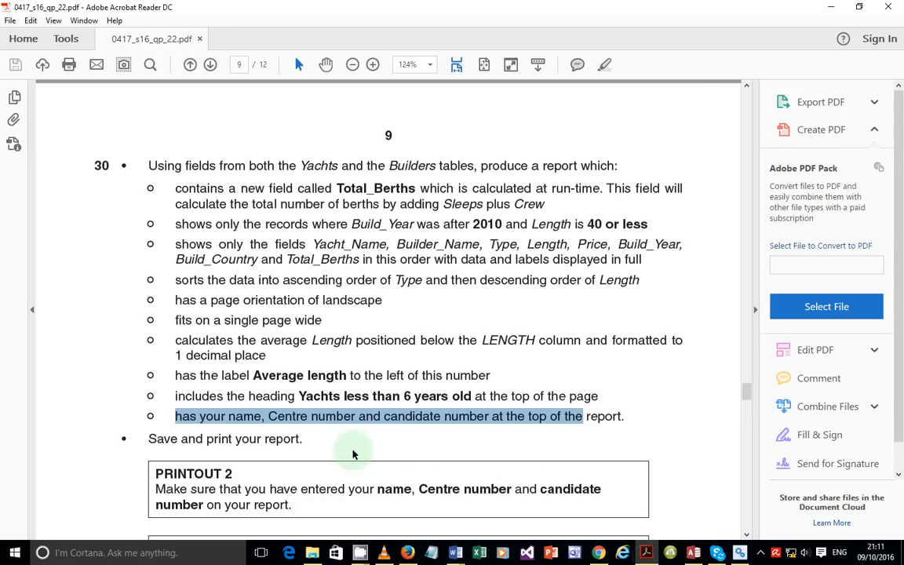
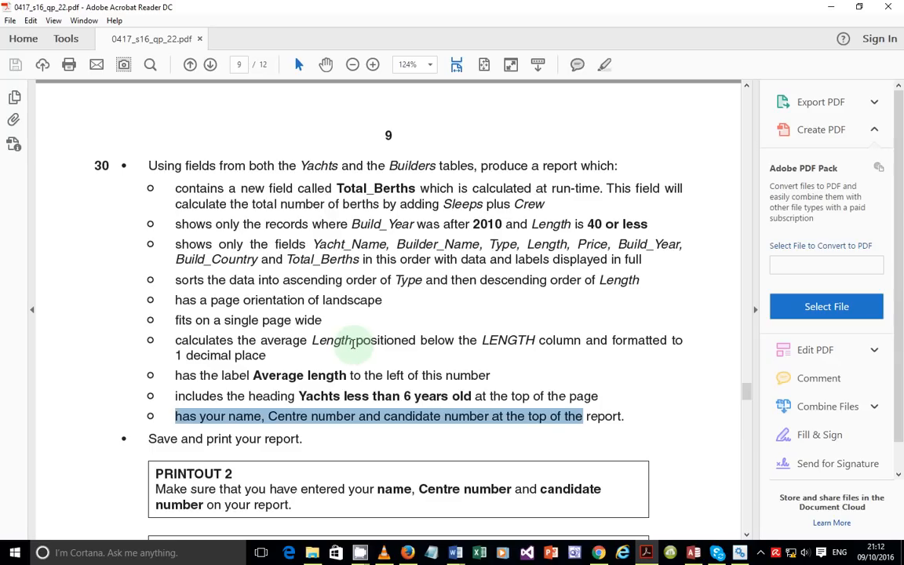
# Step: Highlight the Evidence 10 instruction in the exam PDF, then return to the Access report design
pyautogui.scroll(-1, 352, 343)
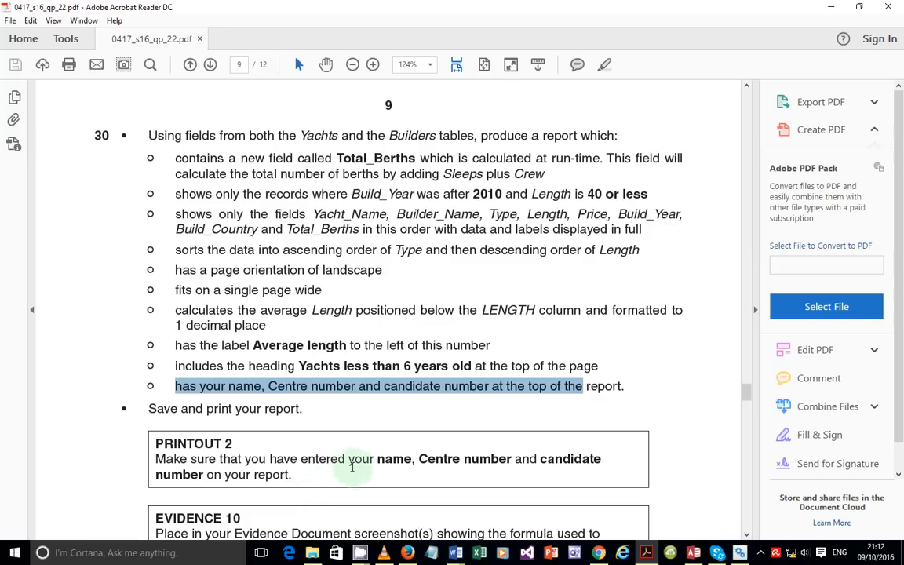
pyautogui.scroll(-4, 413, 468)
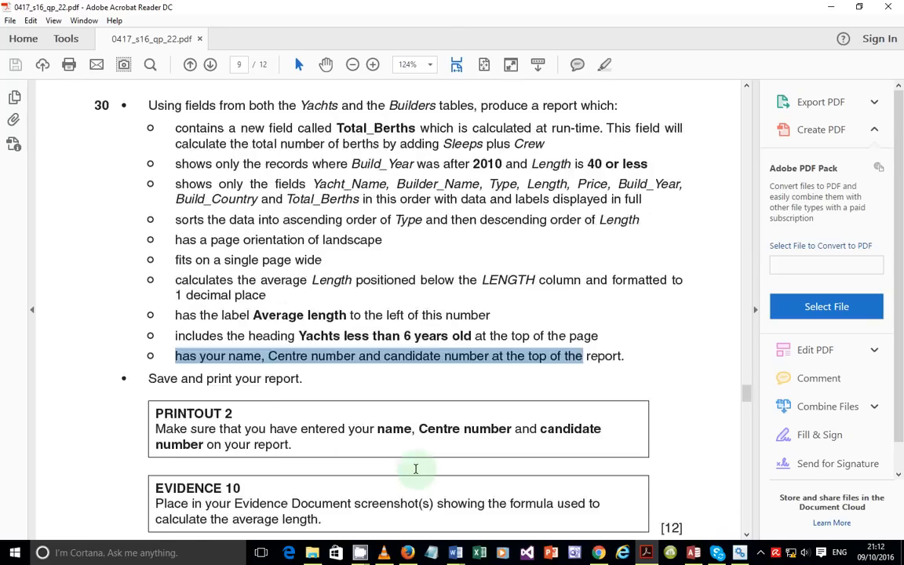
pyautogui.moveTo(157, 413); pyautogui.dragTo(324, 425)
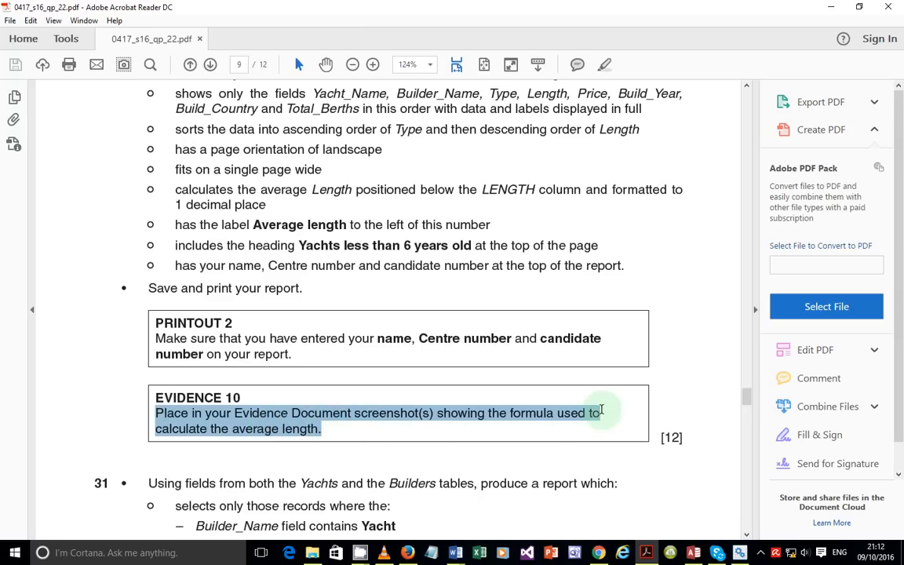
pyautogui.hotkey('alt', 'Tab')
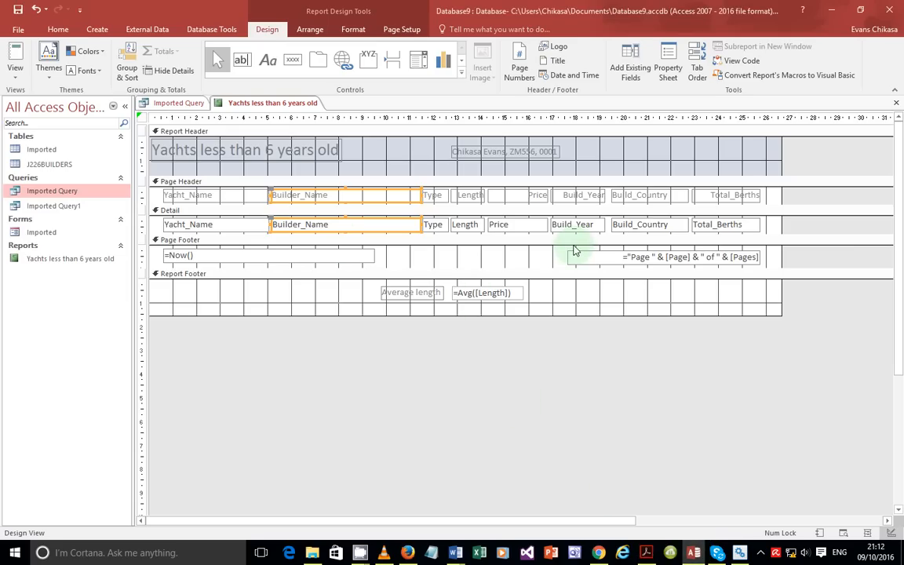
# Step: Capture the report footer's =Avg([Length]) average-length calculation to the clipboard with Lightshot
pyautogui.press('Print')
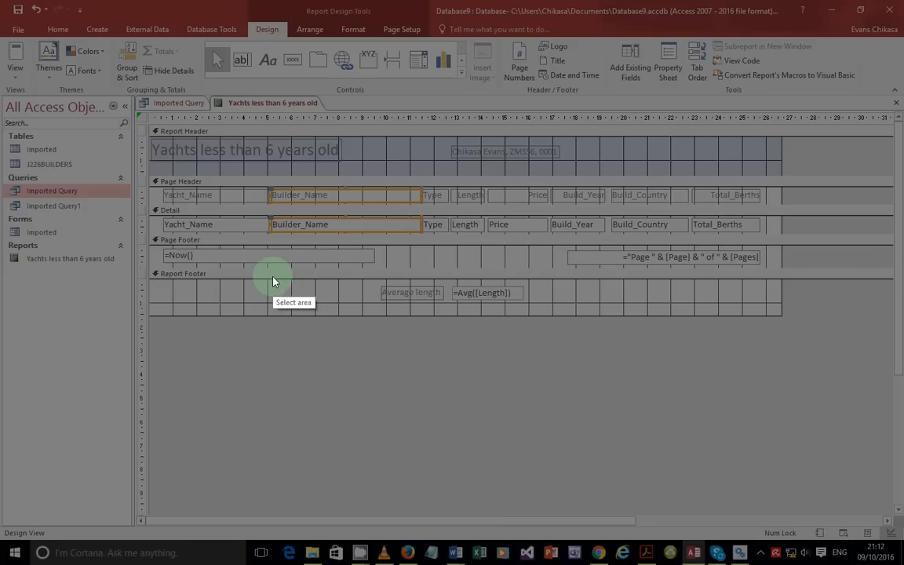
pyautogui.moveTo(338, 272); pyautogui.dragTo(546, 317)
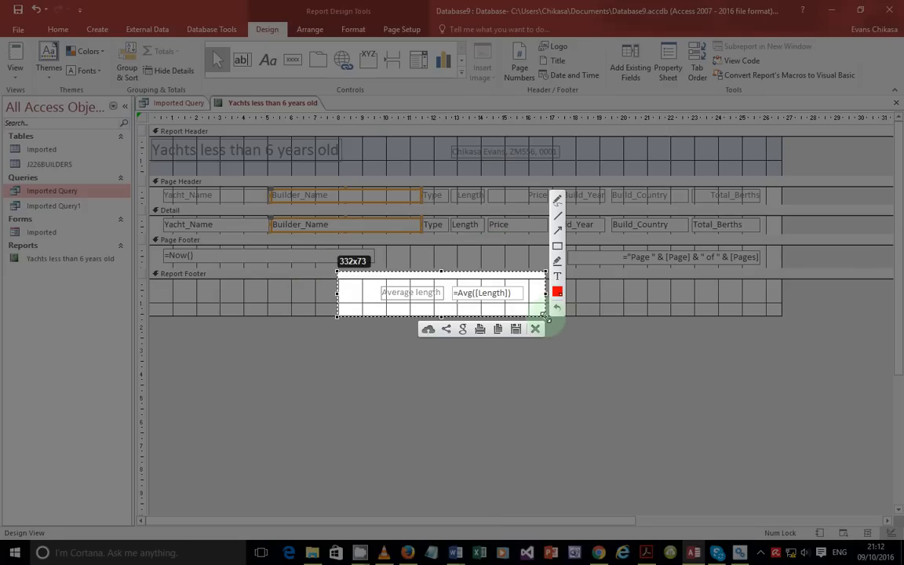
pyautogui.click(498, 329)
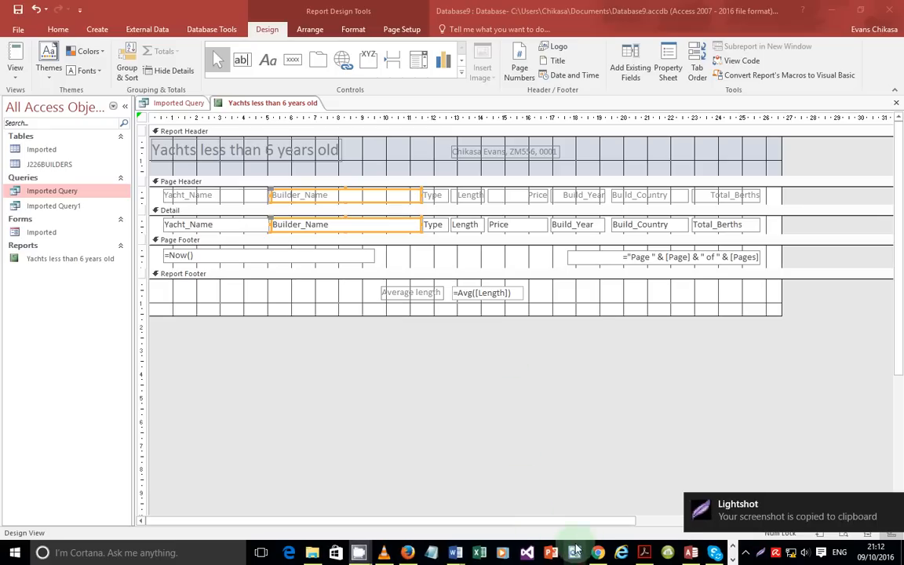
# Step: Paste the =Avg([Length]) footer screenshot under Step 30 in the Word evidence document
pyautogui.moveTo(457, 553)
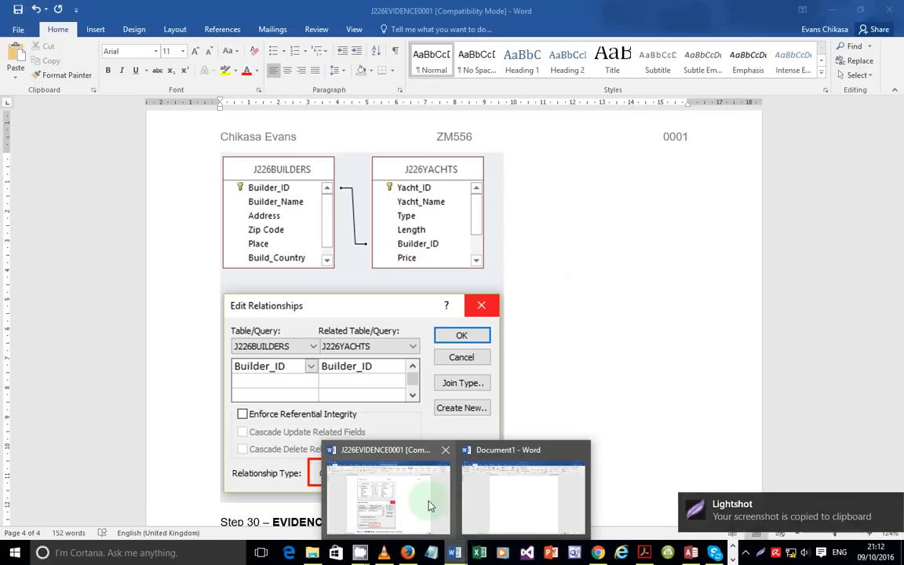
pyautogui.click(428, 504)
pyautogui.scroll(-2, 399, 423)
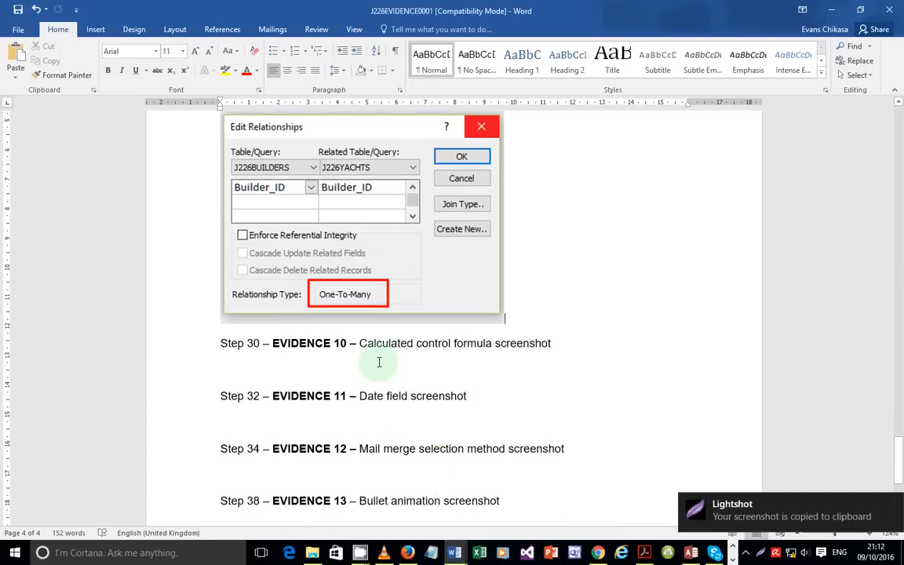
pyautogui.click(379, 362)
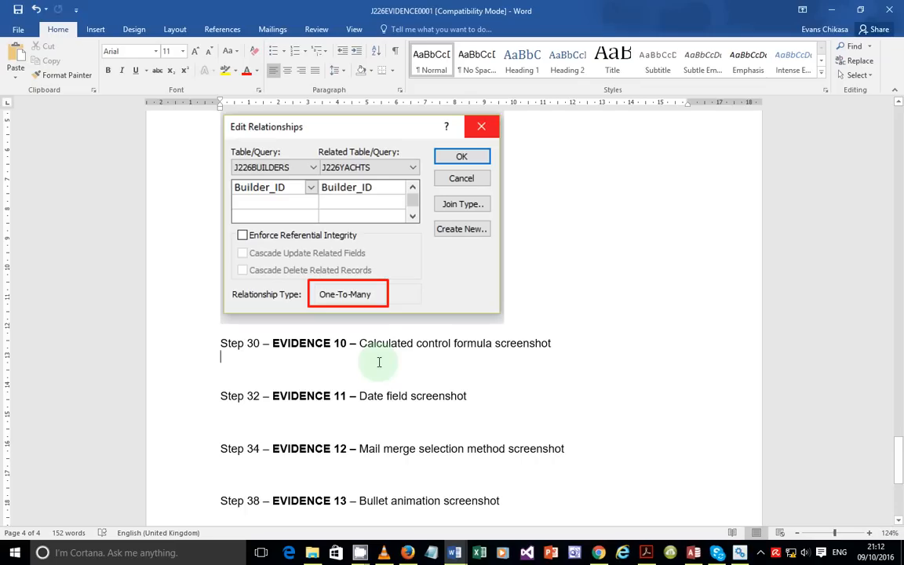
pyautogui.hotkey('ctrl', 'v')
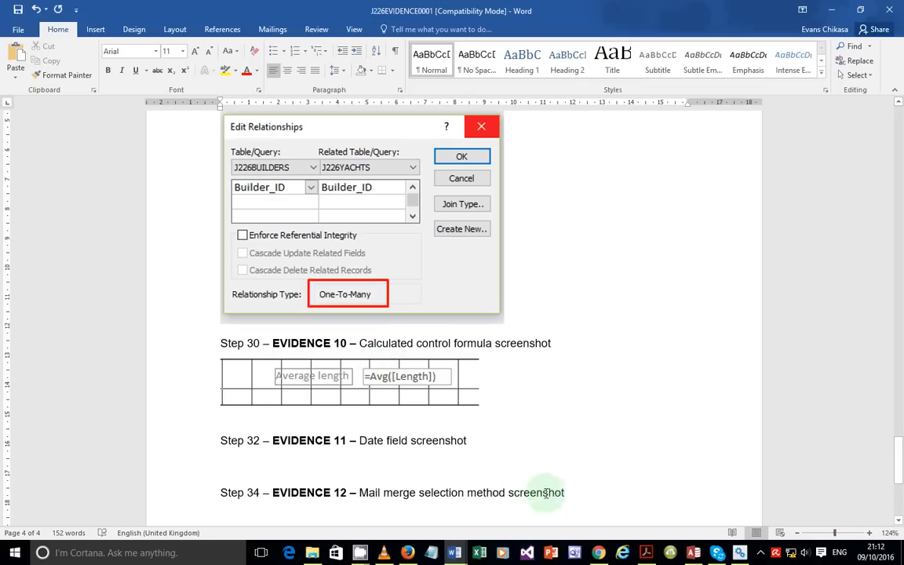
pyautogui.moveTo(694, 552)
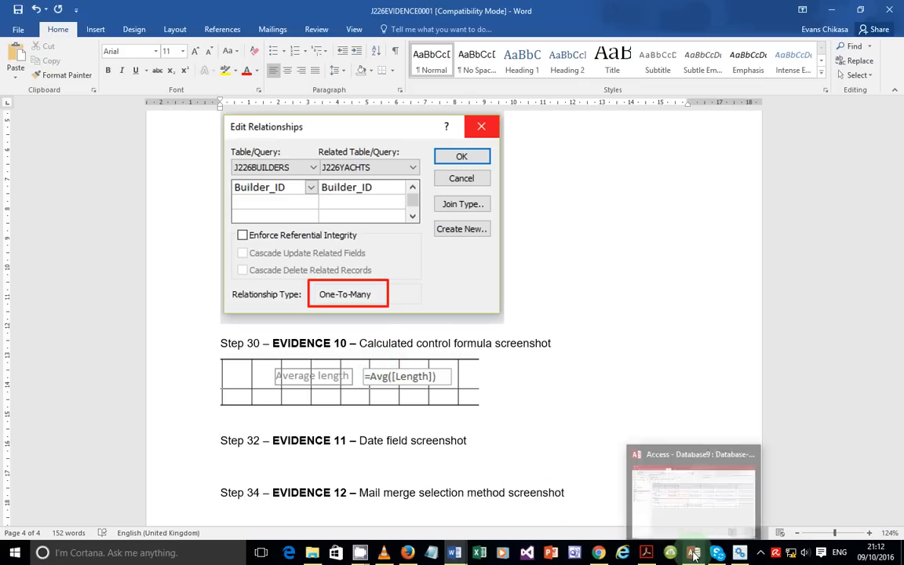
pyautogui.click(692, 516)
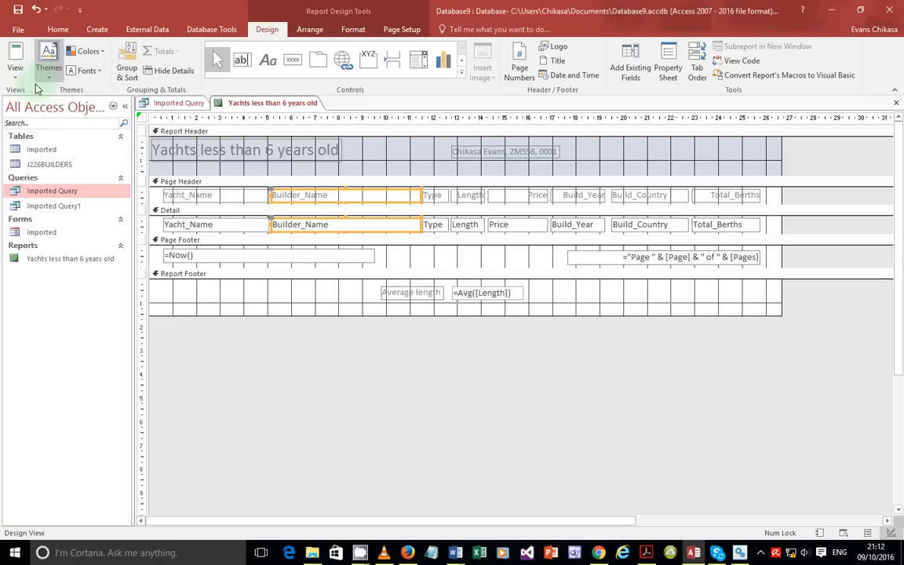
# Step: Preview the yacht report's print layout, then close the preview and minimise Access
pyautogui.click(16, 69)
pyautogui.click(43, 126)
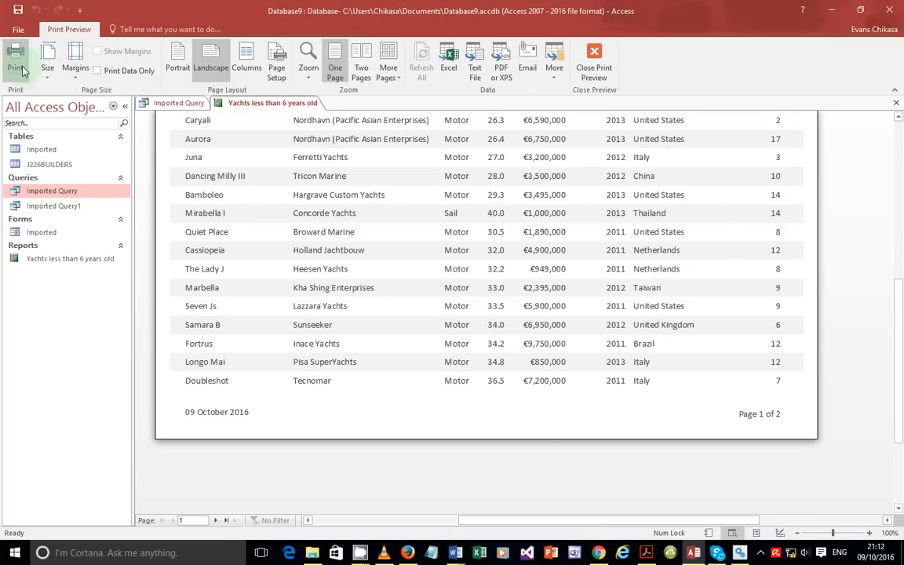
pyautogui.scroll(2, 262, 307)
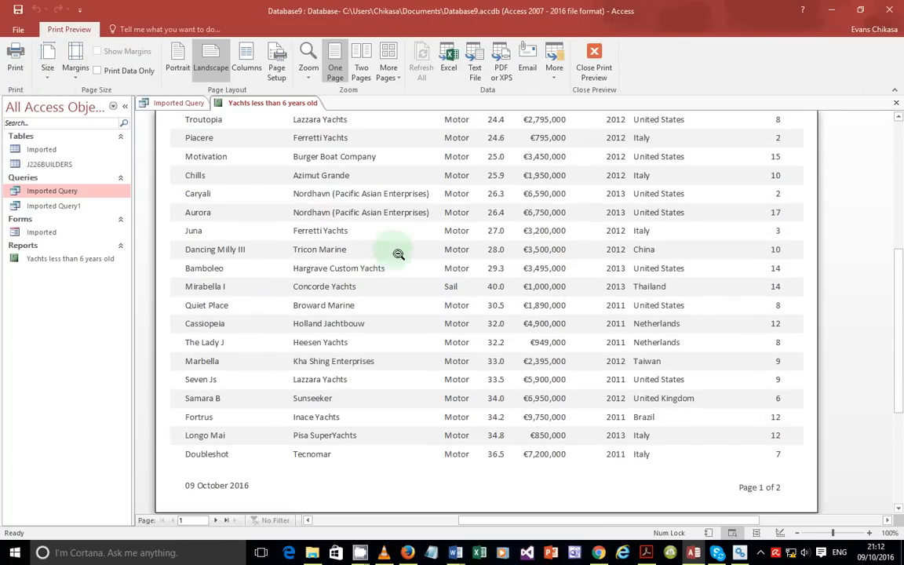
pyautogui.click(777, 488)
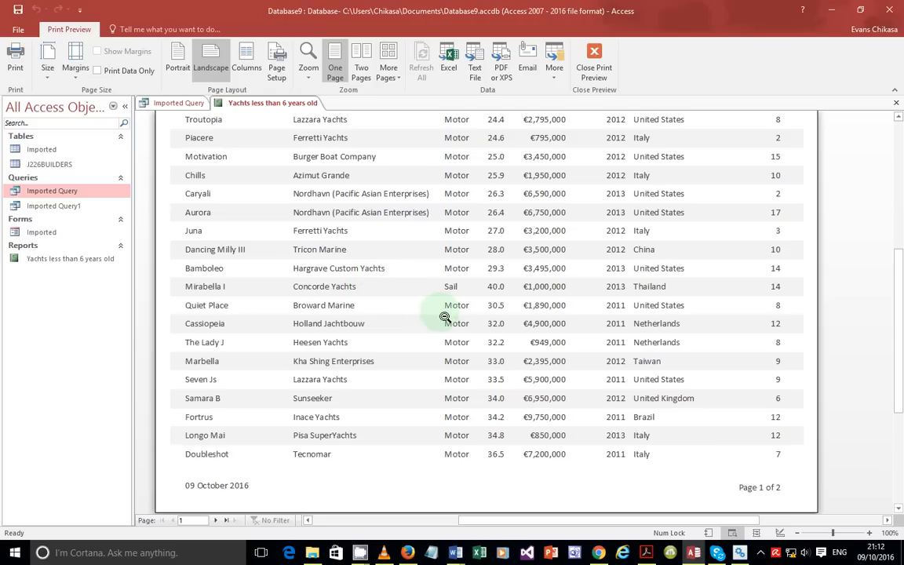
pyautogui.click(585, 69)
pyautogui.click(694, 552)
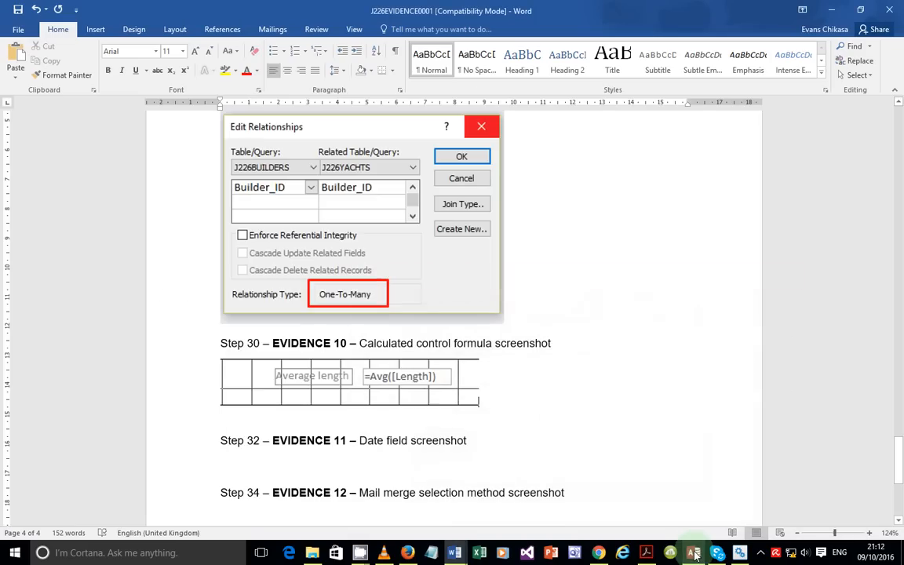
pyautogui.click(646, 553)
# Step: Read question 31, highlighting 'Yacht' and the required field names through Build_Country
pyautogui.scroll(-10, 228, 287)
pyautogui.scroll(-6, 232, 287)
pyautogui.scroll(5, 232, 286)
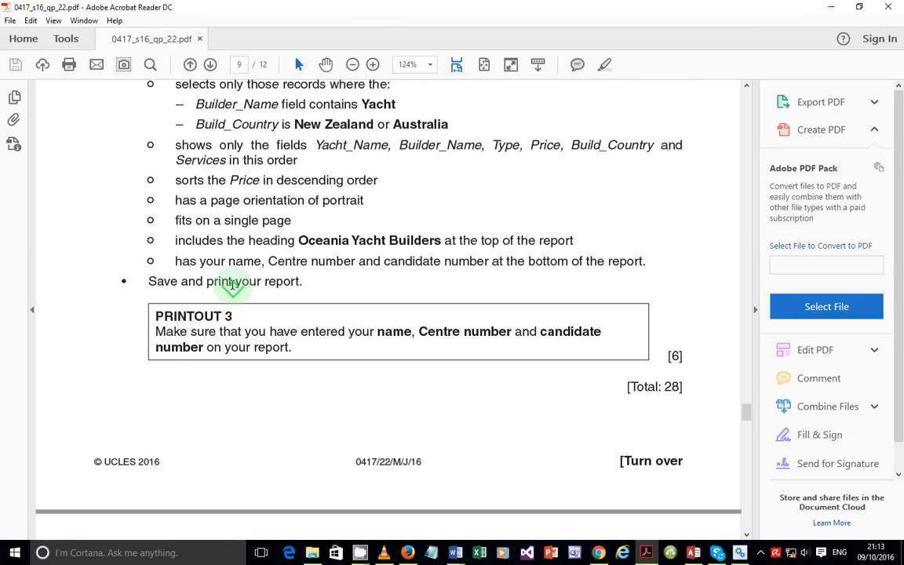
pyautogui.scroll(2, 232, 287)
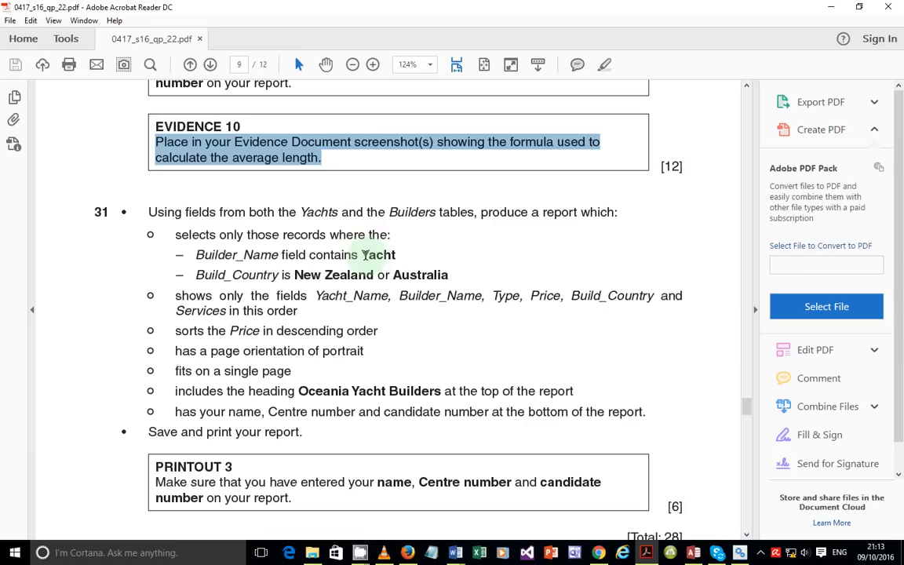
pyautogui.doubleClick(363, 255)
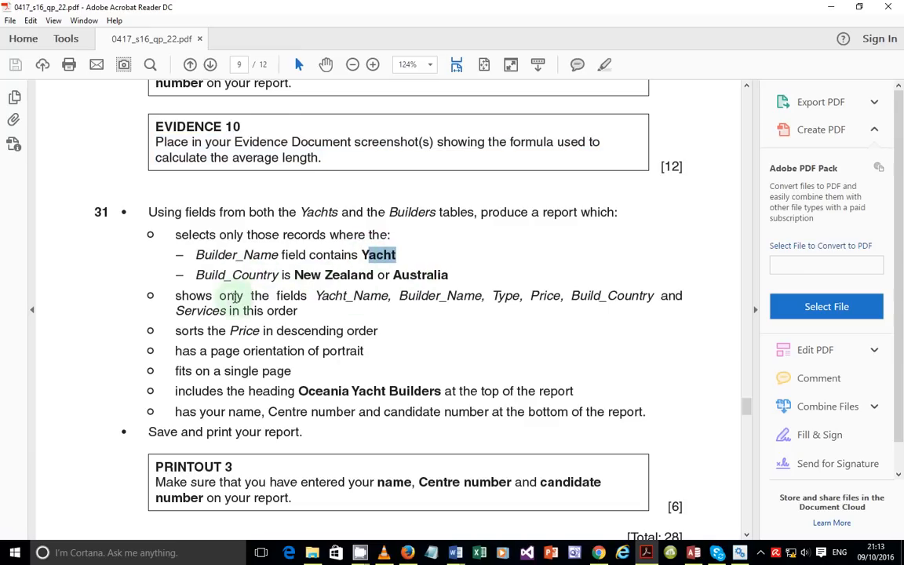
pyautogui.moveTo(277, 296); pyautogui.dragTo(652, 300)
pyautogui.click(384, 324)
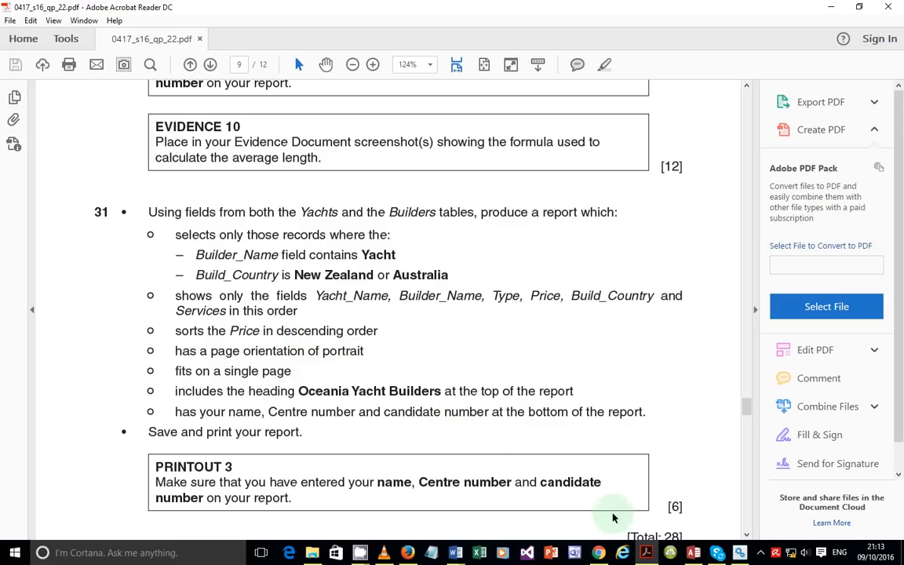
pyautogui.click(693, 554)
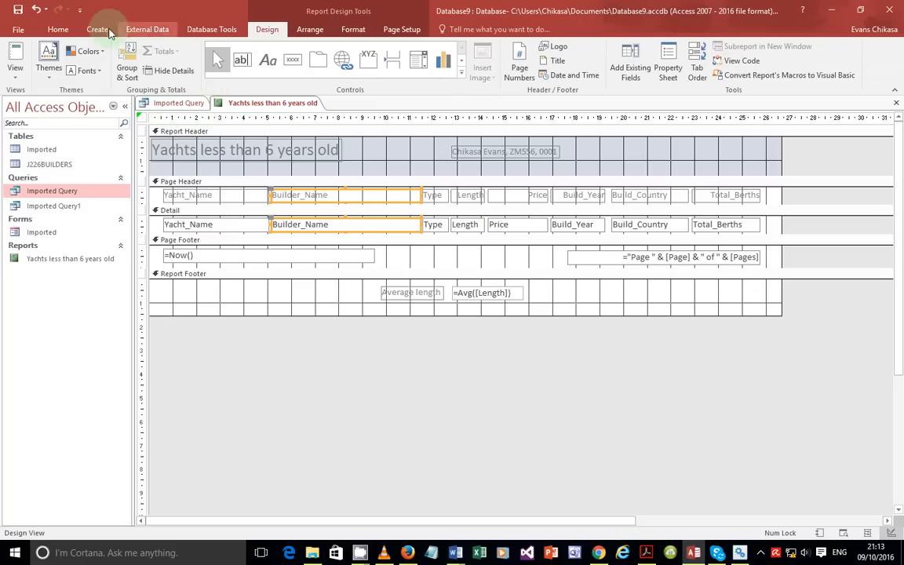
# Step: Close the 'Yachts less than 6 years old' report and the Imported Query datasheet
pyautogui.click(98, 30)
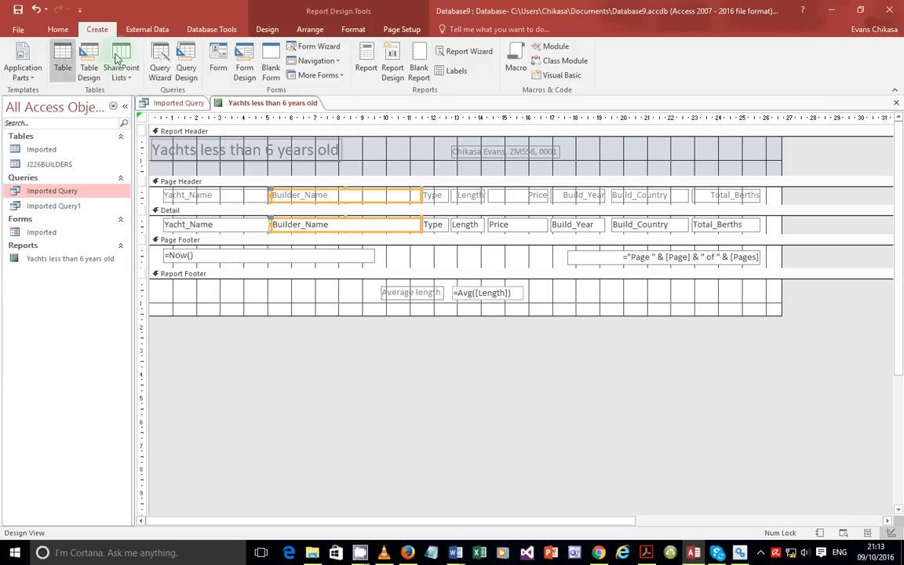
pyautogui.click(898, 105)
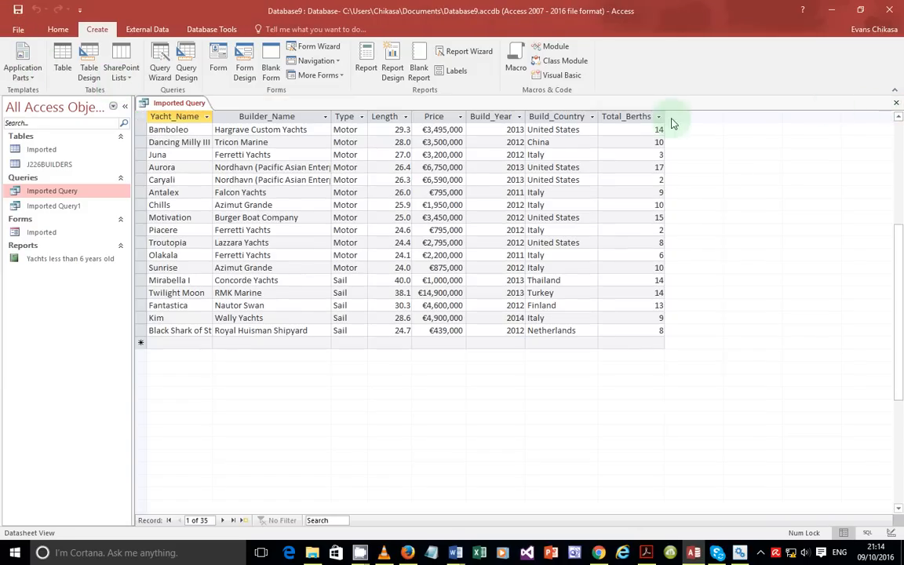
pyautogui.click(897, 105)
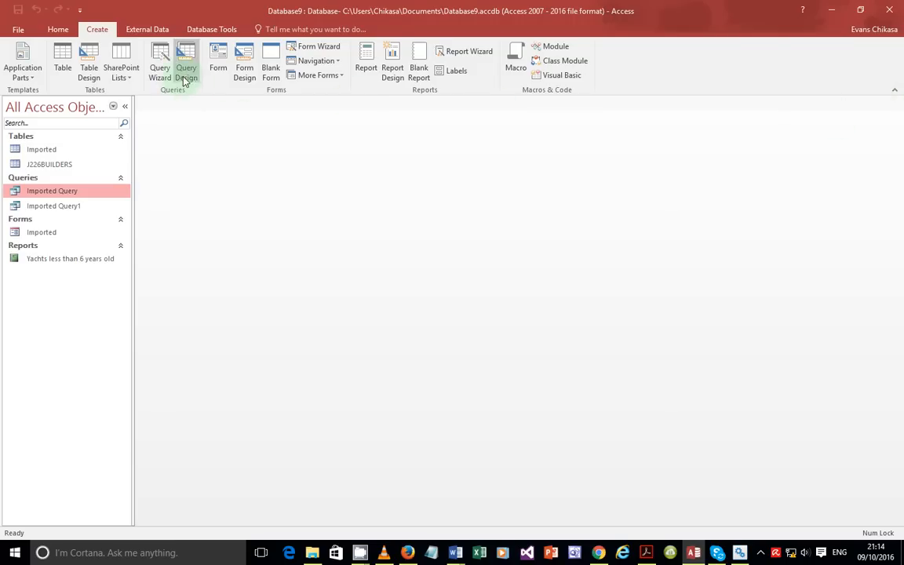
# Step: Start a Simple Query Wizard on Imported Query, add Yacht_Name, Builder_Name and Type, then clear them
pyautogui.click(157, 73)
pyautogui.click(496, 325)
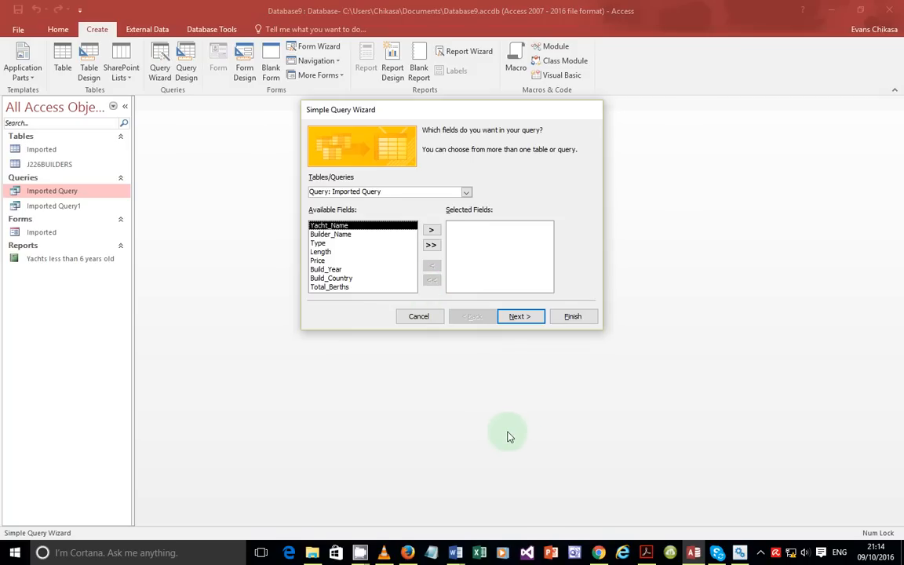
pyautogui.doubleClick(354, 226)
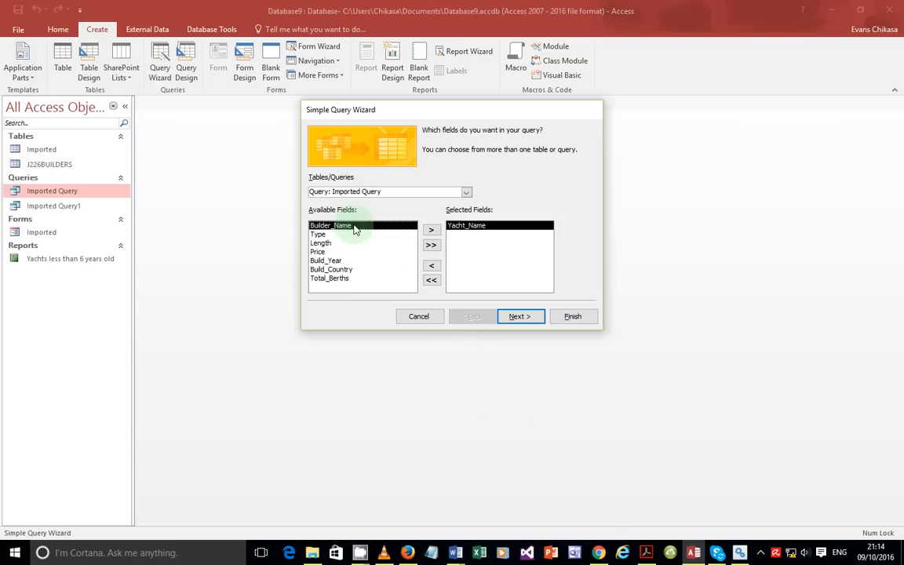
pyautogui.doubleClick(398, 227)
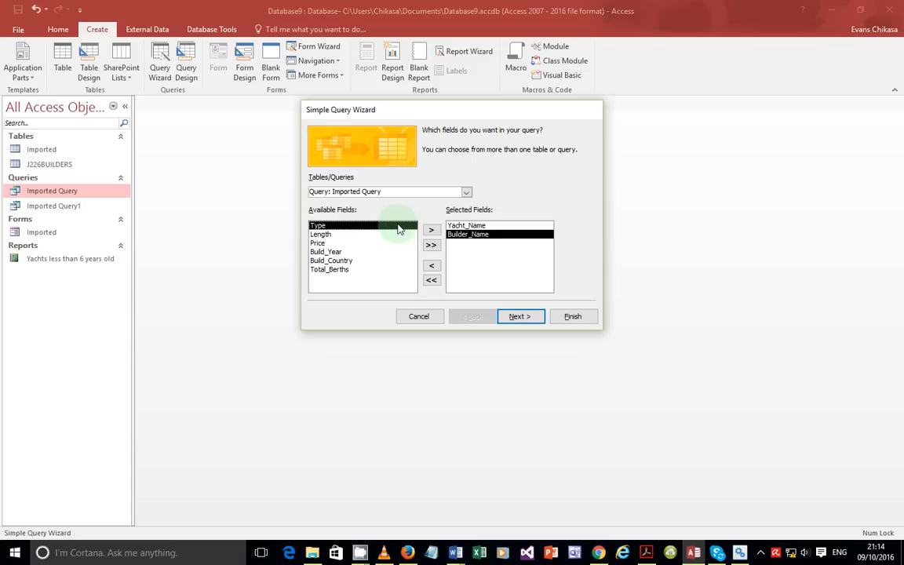
pyautogui.doubleClick(398, 226)
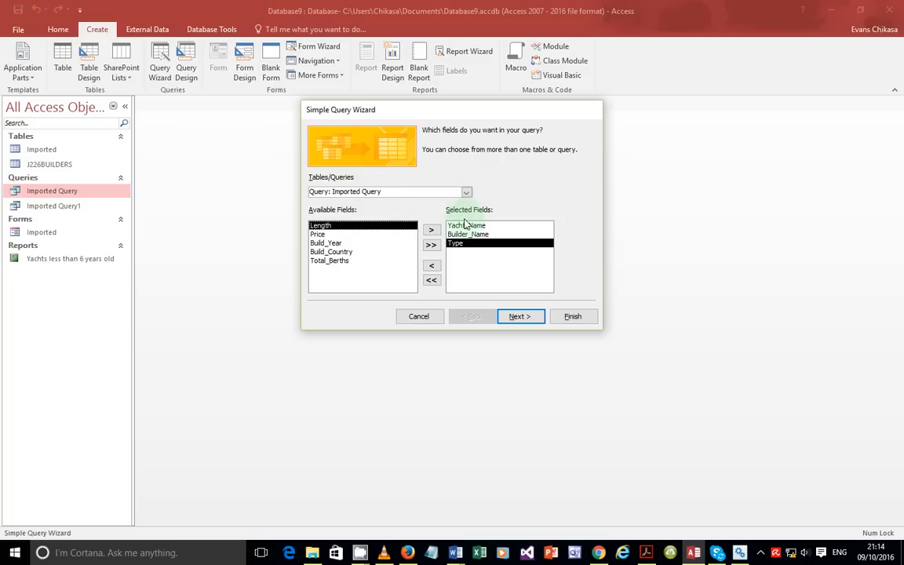
pyautogui.click(434, 281)
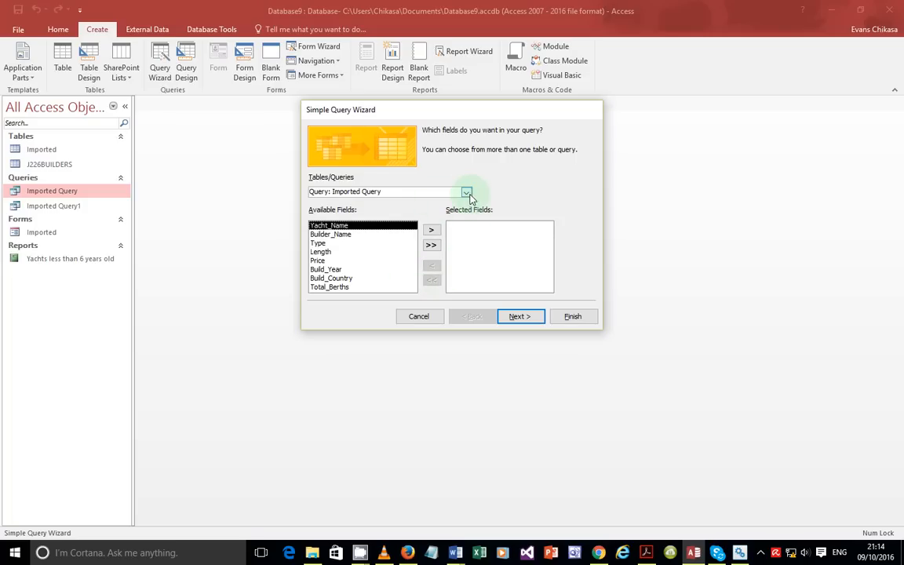
# Step: Add Yacht_Name, Type and Price from Imported and Builder_Name from J226BUILDERS
pyautogui.click(440, 191)
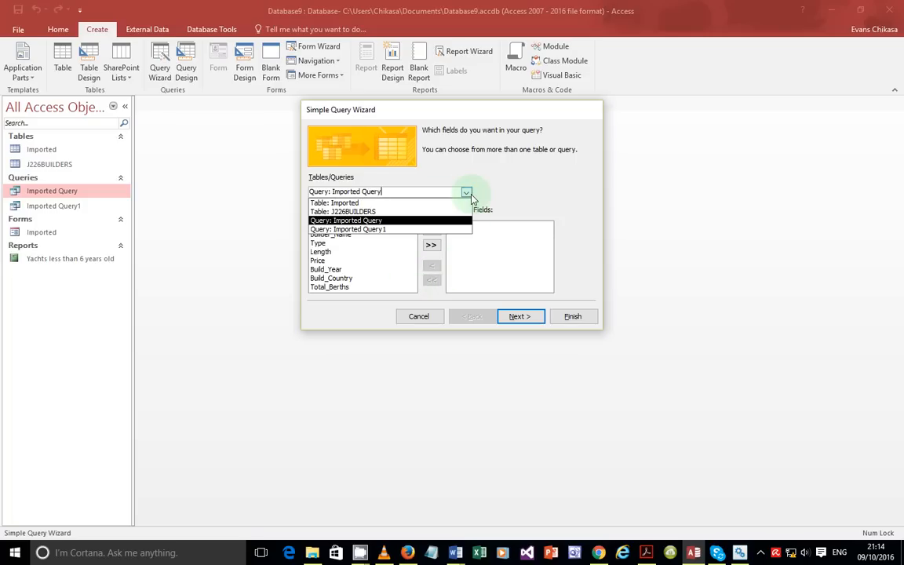
pyautogui.click(376, 205)
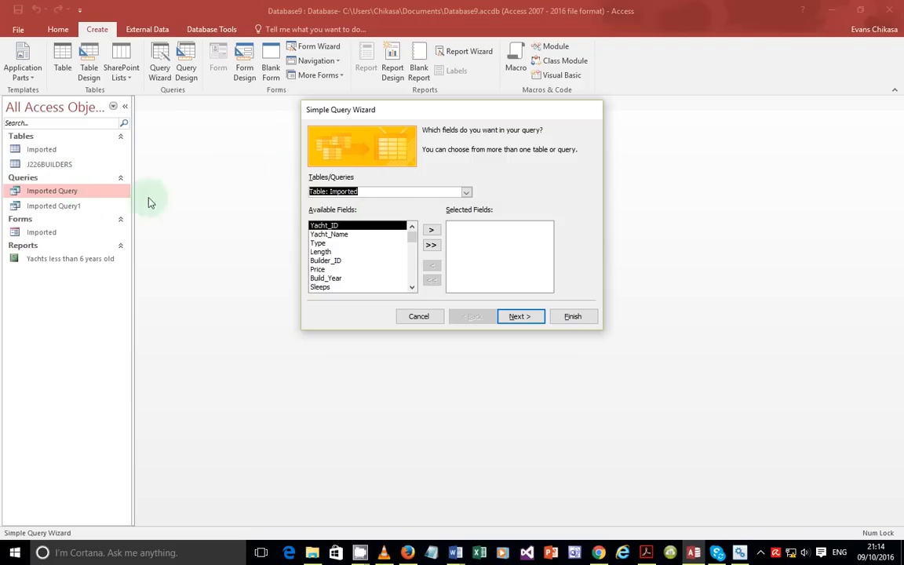
pyautogui.doubleClick(338, 237)
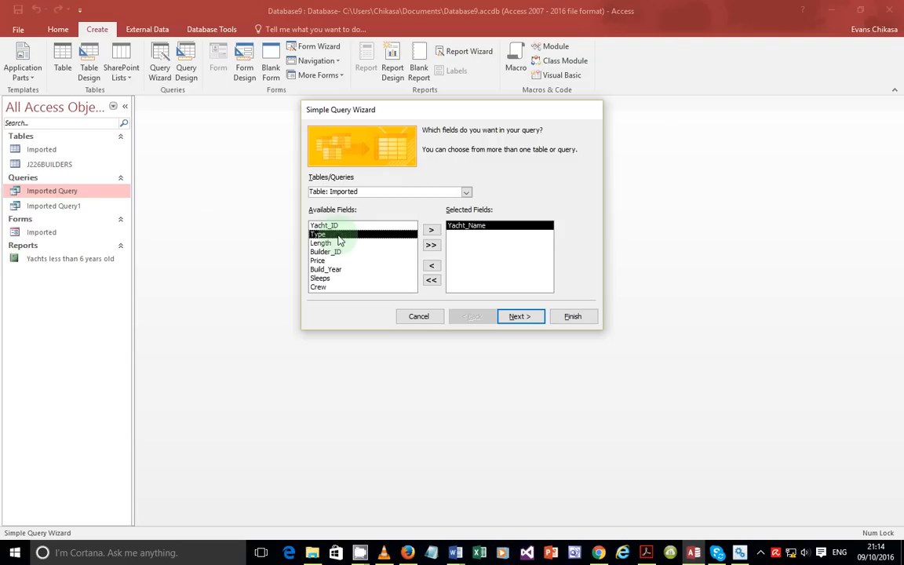
pyautogui.click(467, 193)
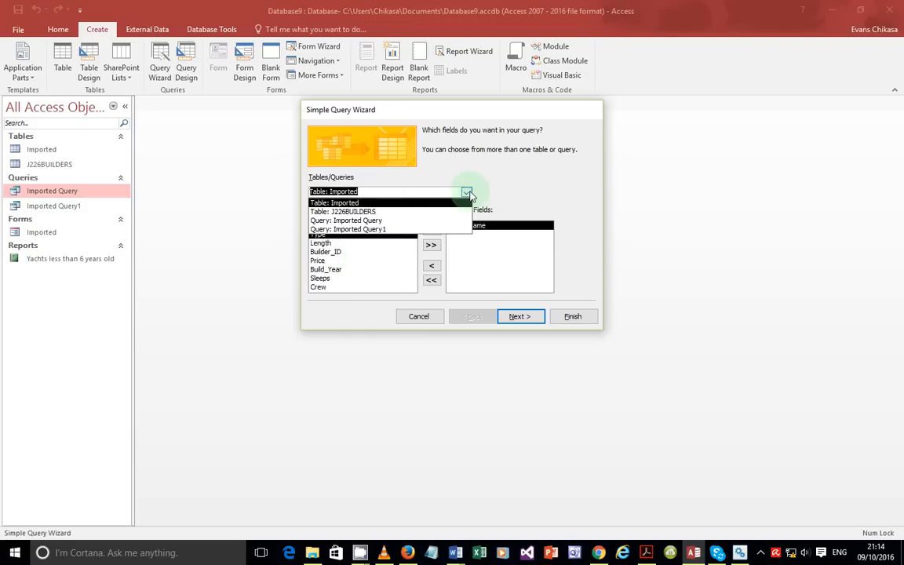
pyautogui.click(379, 213)
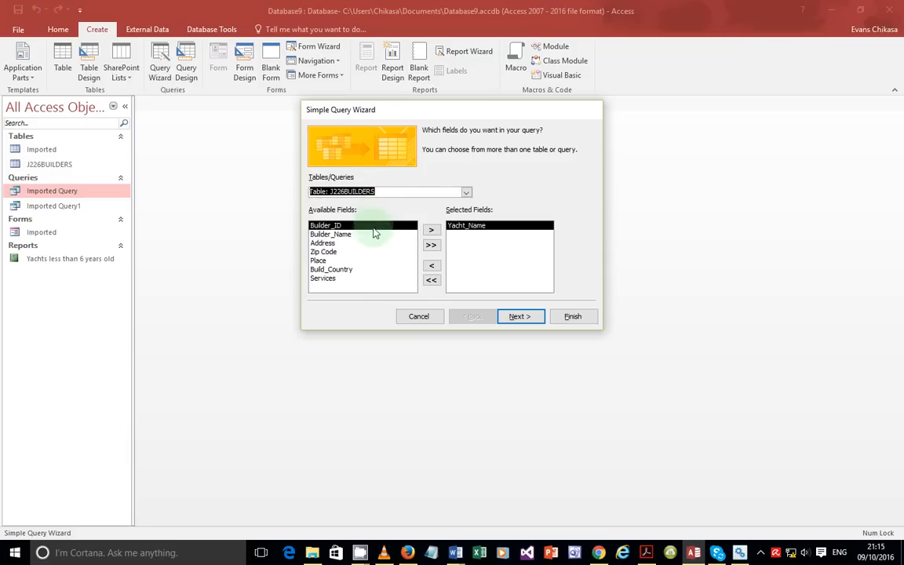
pyautogui.doubleClick(359, 235)
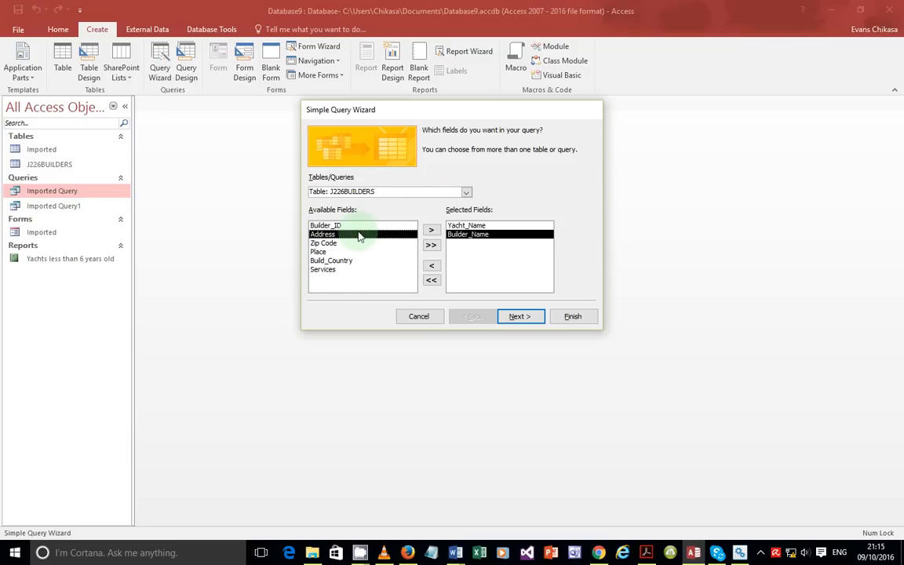
pyautogui.click(466, 192)
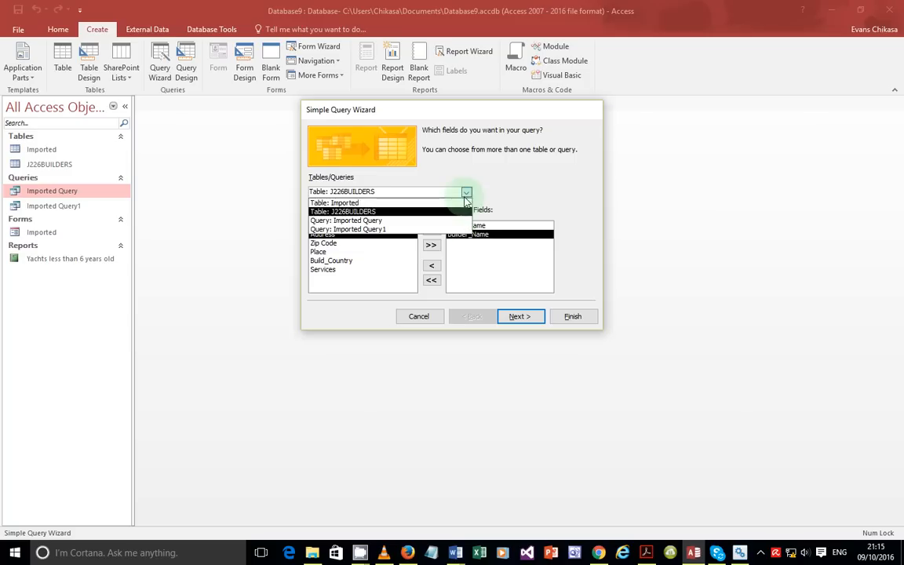
pyautogui.click(338, 202)
pyautogui.doubleClick(325, 235)
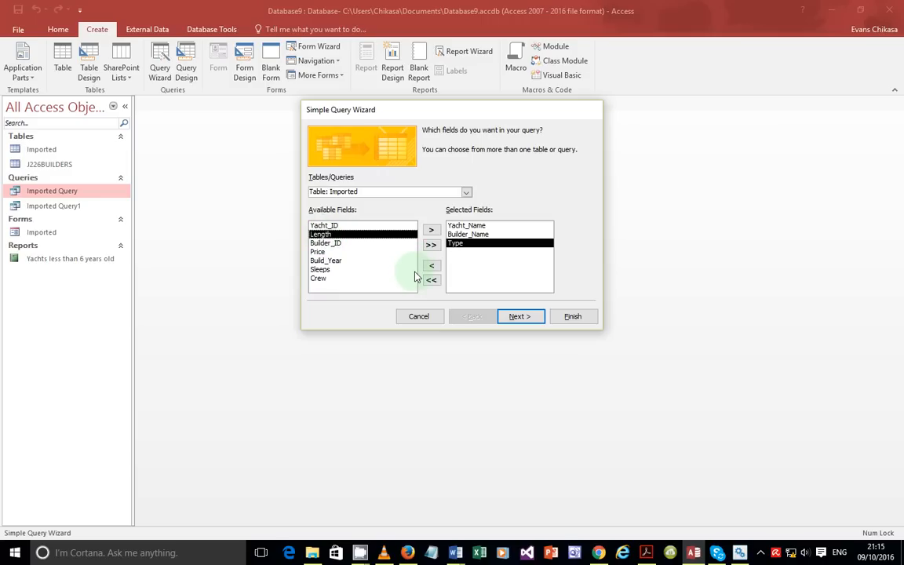
pyautogui.doubleClick(328, 252)
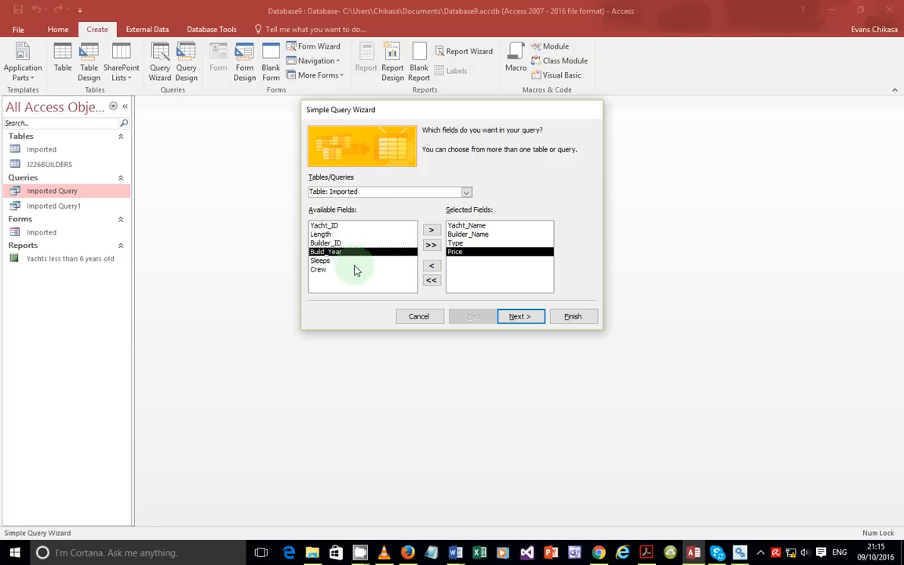
# Step: Add Build_Country and Services from J226BUILDERS, then check the exam paper
pyautogui.click(466, 193)
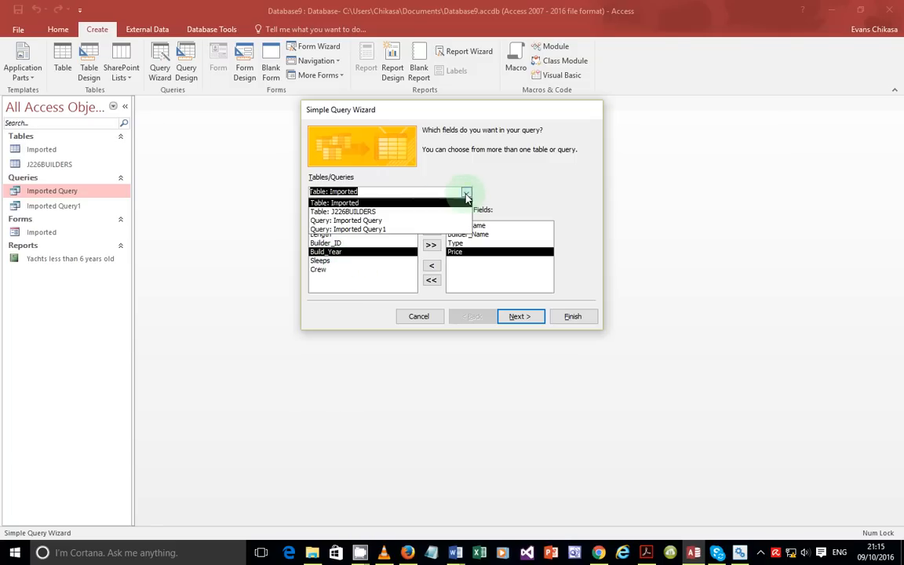
pyautogui.click(373, 212)
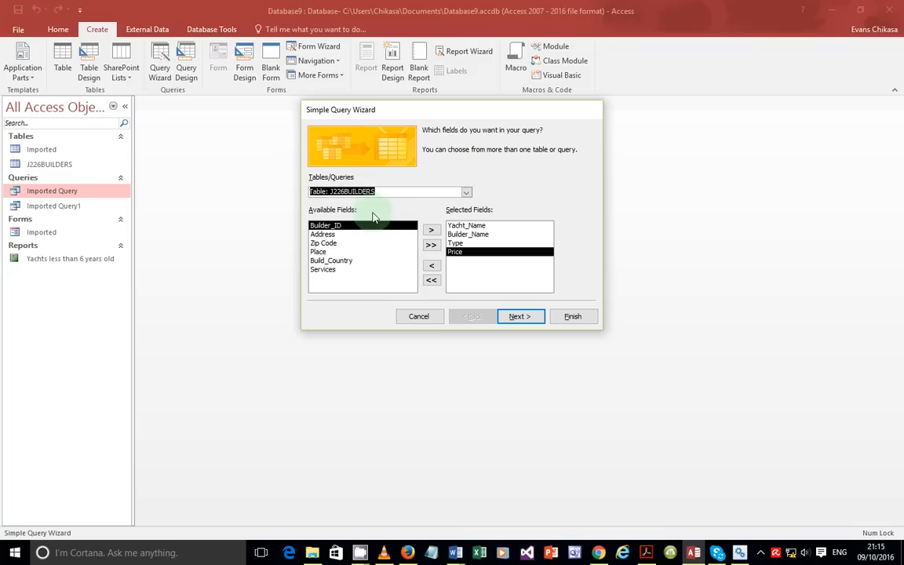
pyautogui.doubleClick(334, 261)
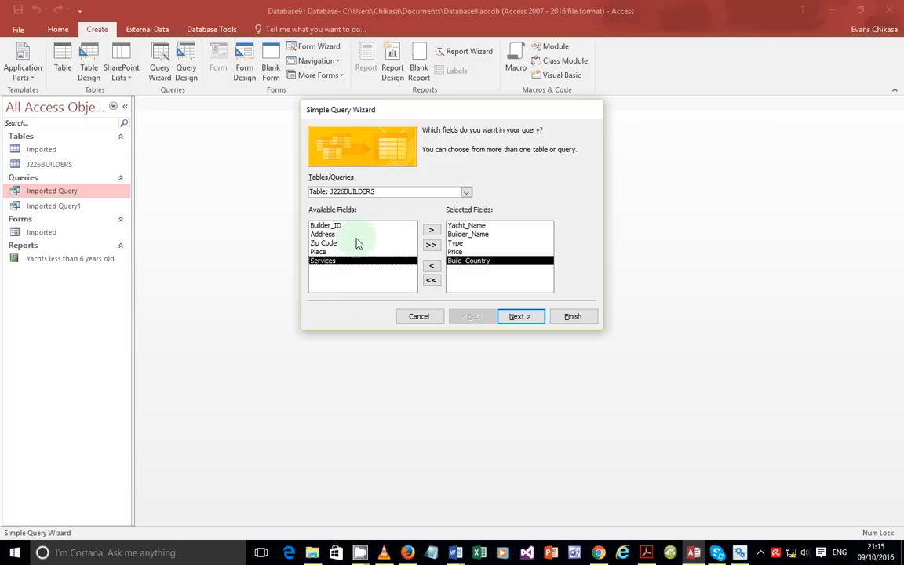
pyautogui.doubleClick(349, 263)
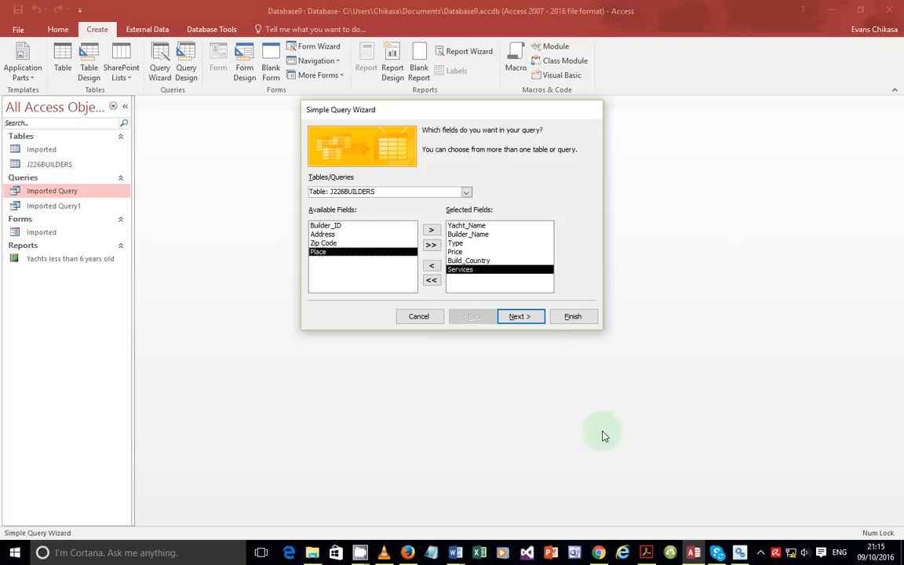
pyautogui.click(648, 554)
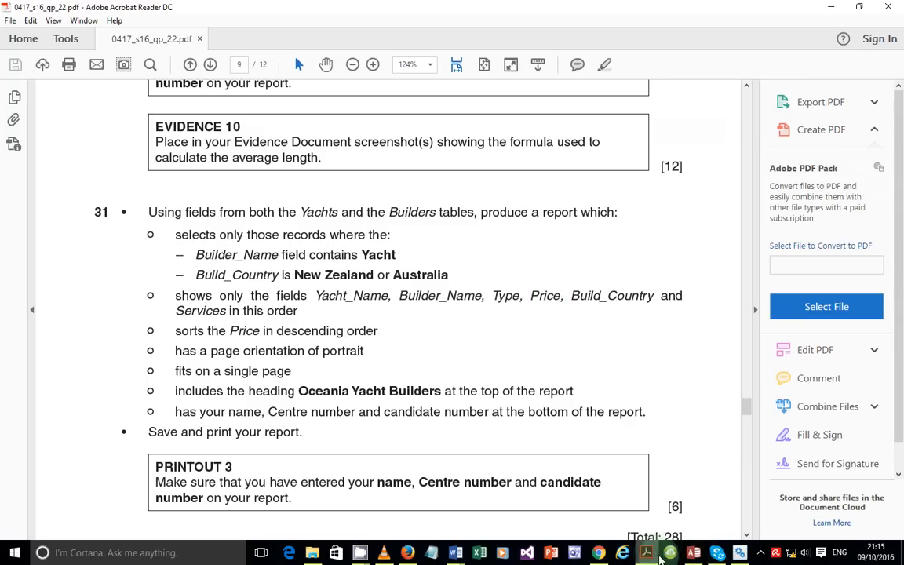
# Step: Return to the Simple Query Wizard in Access
pyautogui.click(694, 552)
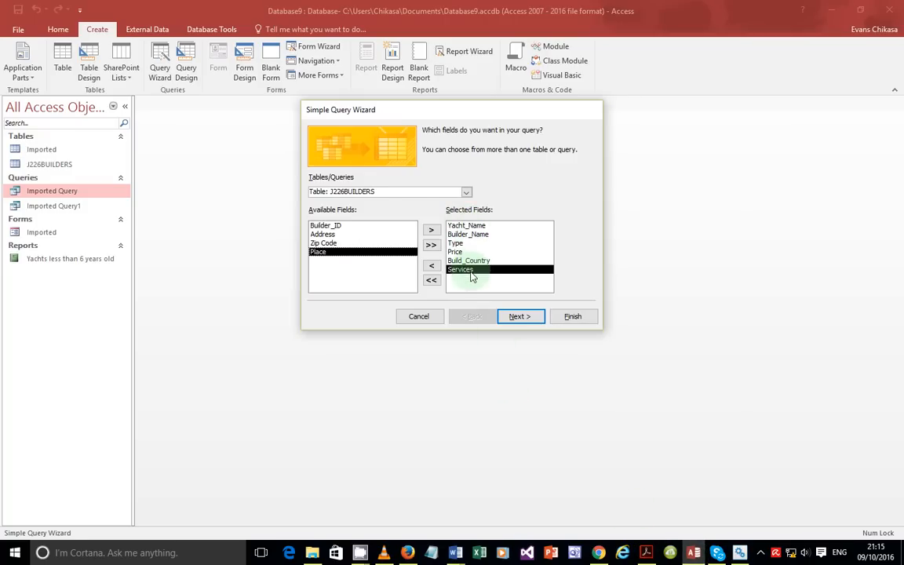
# Step: Finish the wizard as a detail query, Imported Query2, opening it in Design view
pyautogui.click(509, 317)
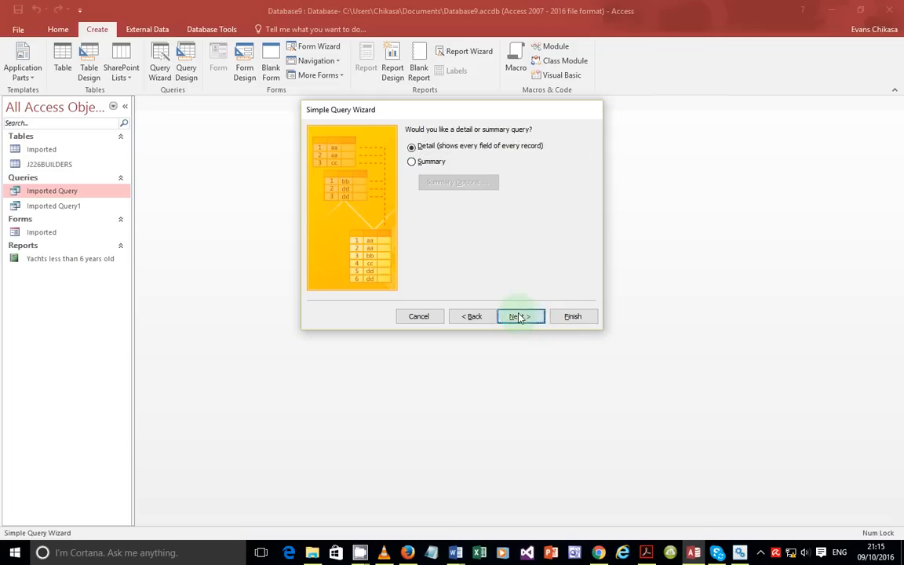
pyautogui.click(518, 317)
pyautogui.click(463, 250)
pyautogui.click(552, 315)
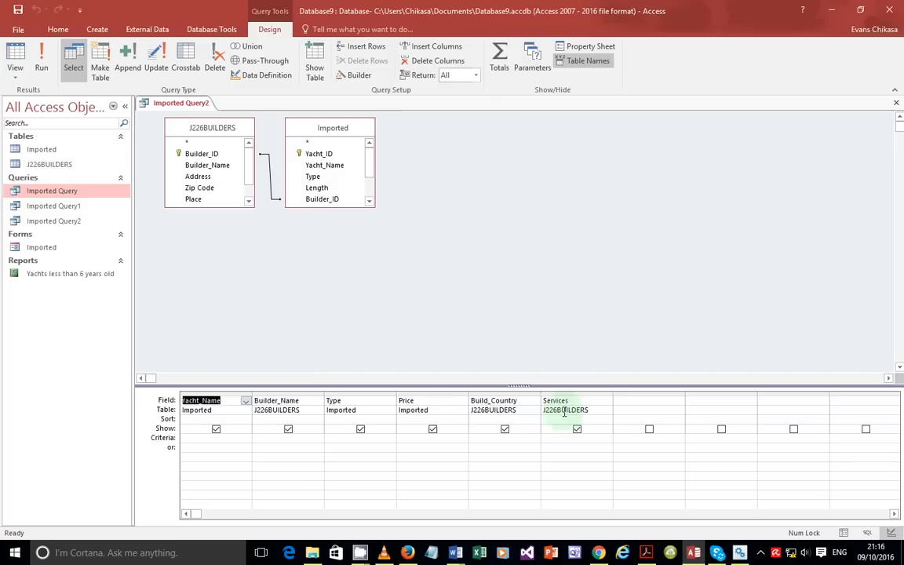
# Step: Set criteria Like "*Yacht*" on Builder_Name and New Zealand or Australia on Build_Country, then run it
pyautogui.click(286, 442)
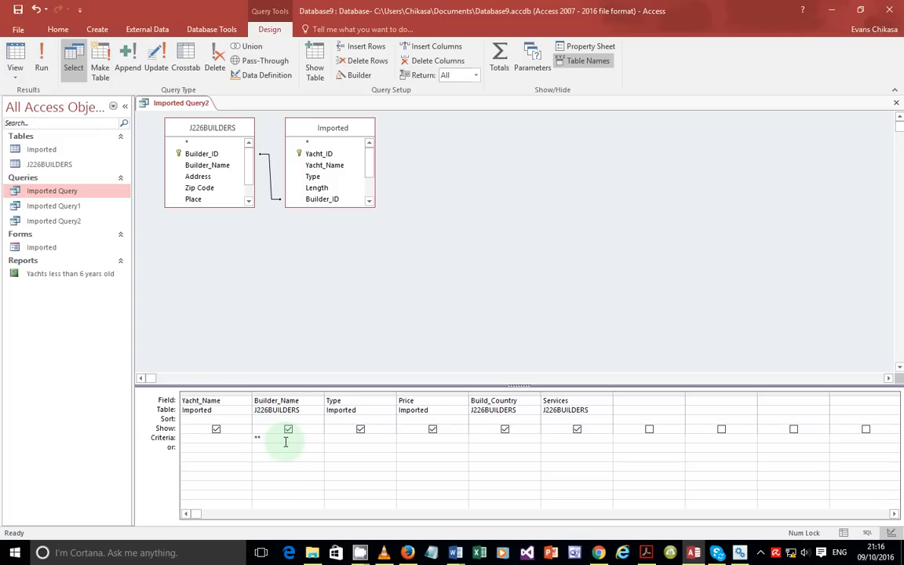
pyautogui.write('ht*')
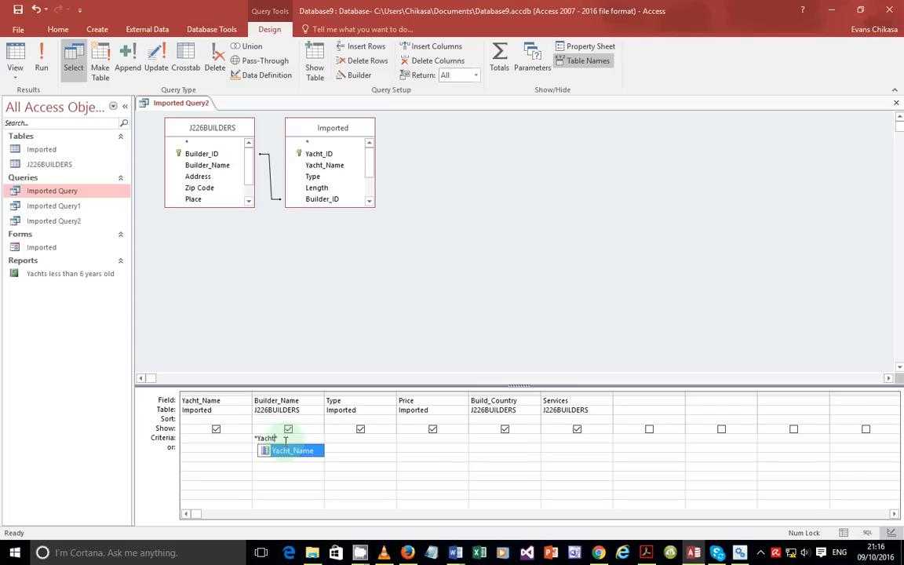
pyautogui.click(286, 441)
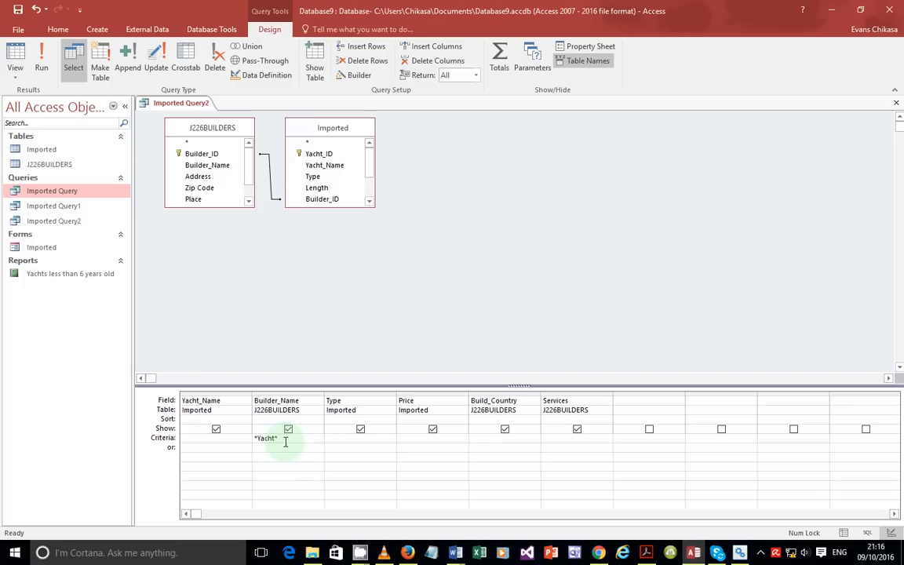
pyautogui.click(489, 437)
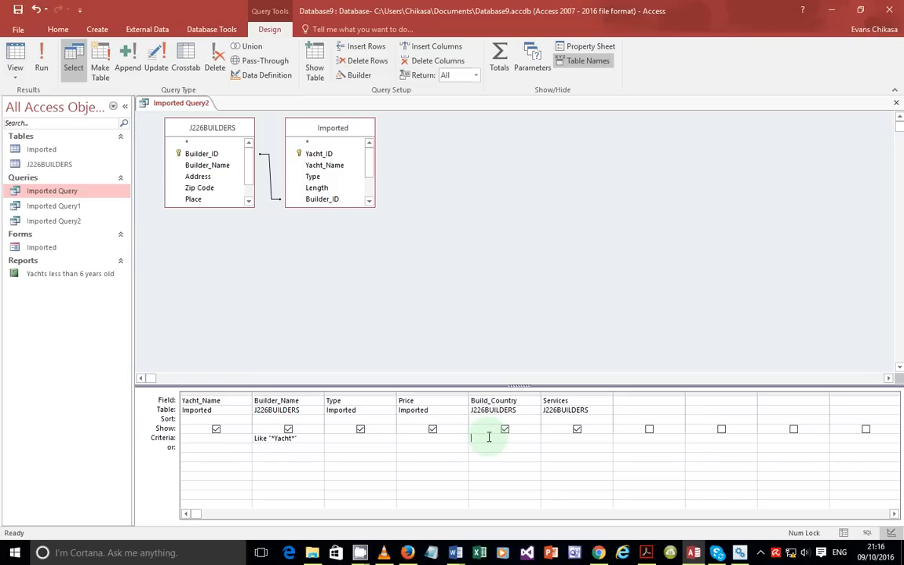
pyautogui.write('New')
pyautogui.write(' Zealand')
pyautogui.write(' or ')
pyautogui.write('Australia')
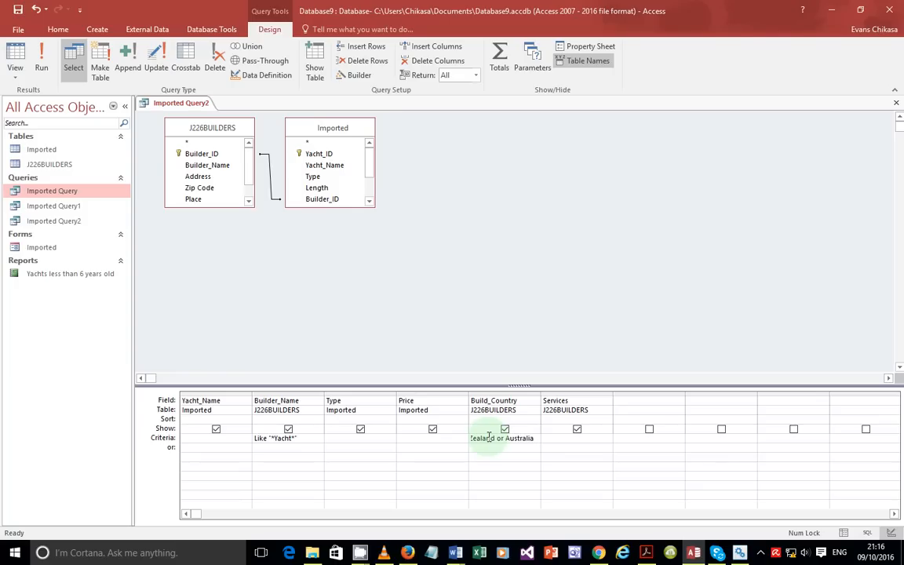
pyautogui.click(526, 453)
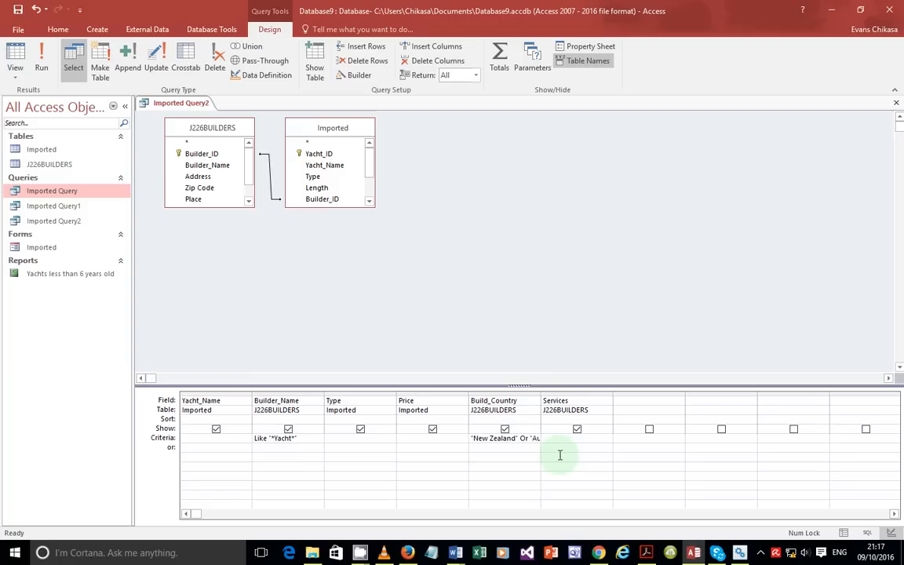
pyautogui.click(42, 59)
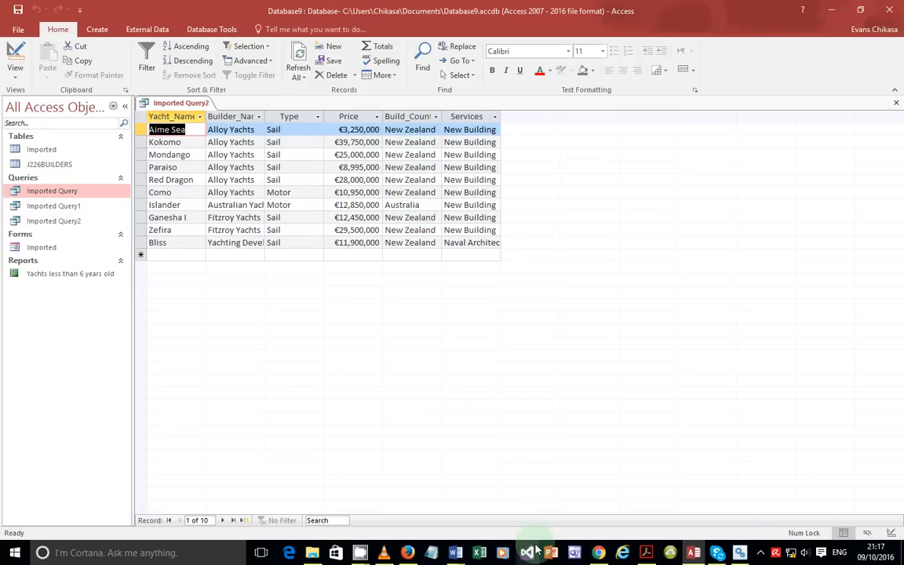
pyautogui.click(648, 552)
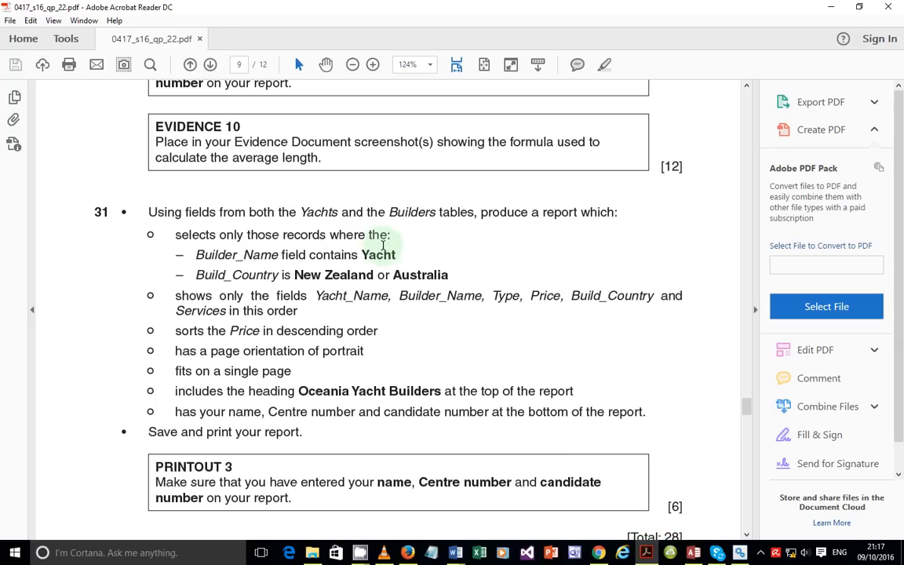
pyautogui.moveTo(391, 259); pyautogui.dragTo(198, 257)
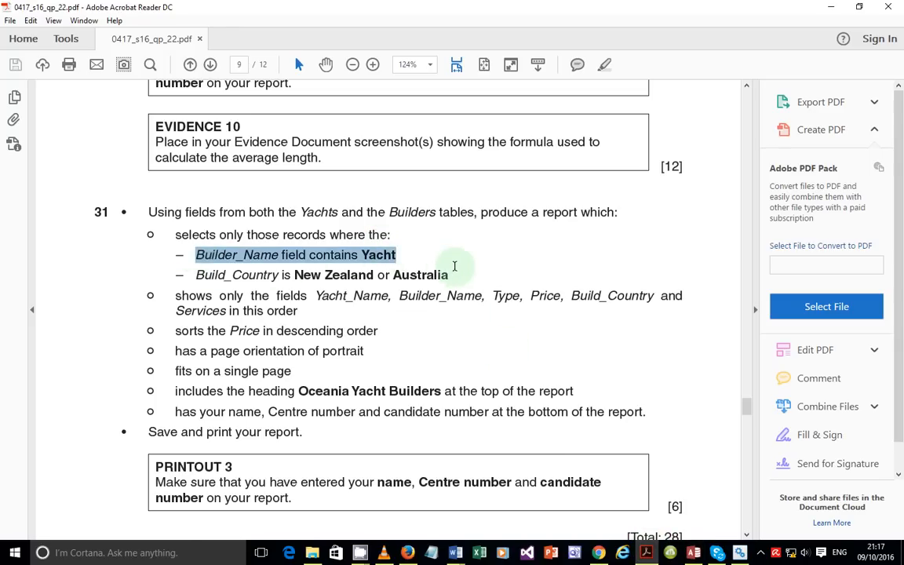
pyautogui.moveTo(448, 275); pyautogui.dragTo(251, 267)
pyautogui.moveTo(307, 295); pyautogui.dragTo(176, 296)
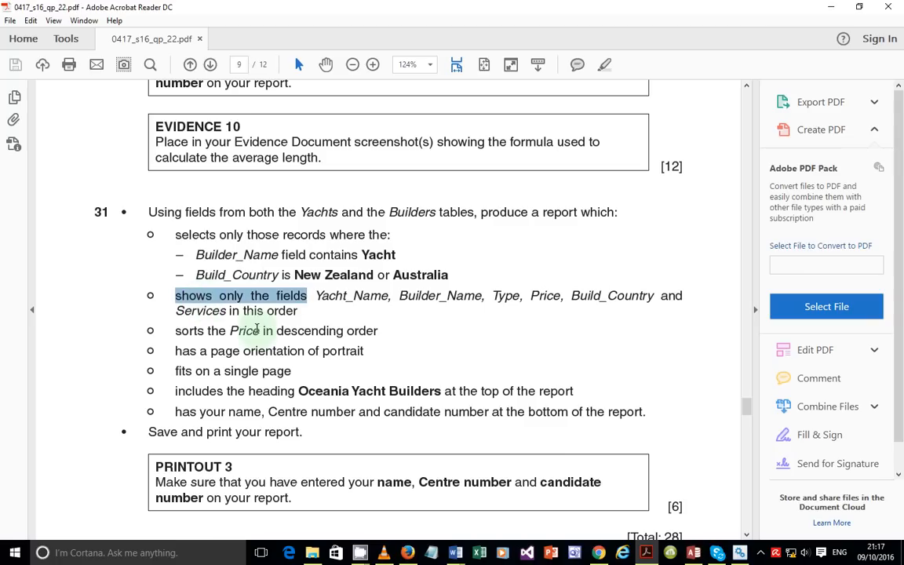
pyautogui.moveTo(176, 331); pyautogui.dragTo(343, 331)
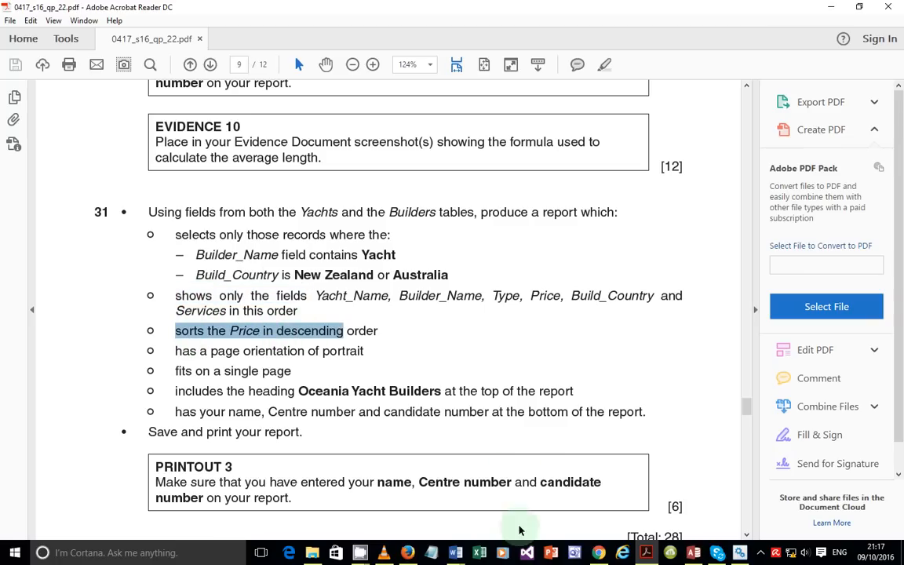
pyautogui.click(694, 555)
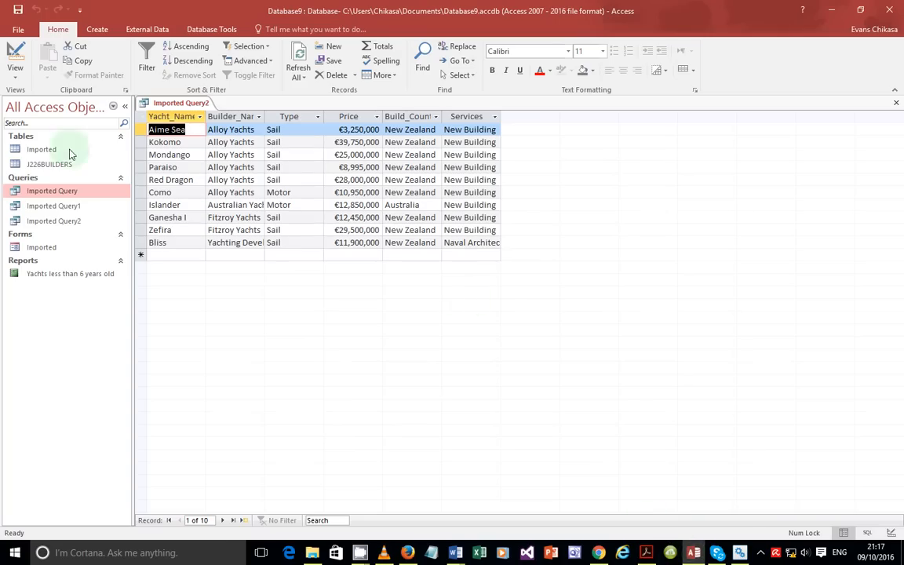
# Step: In Design View, set the Price field's sort to Descending
pyautogui.click(15, 76)
pyautogui.click(52, 151)
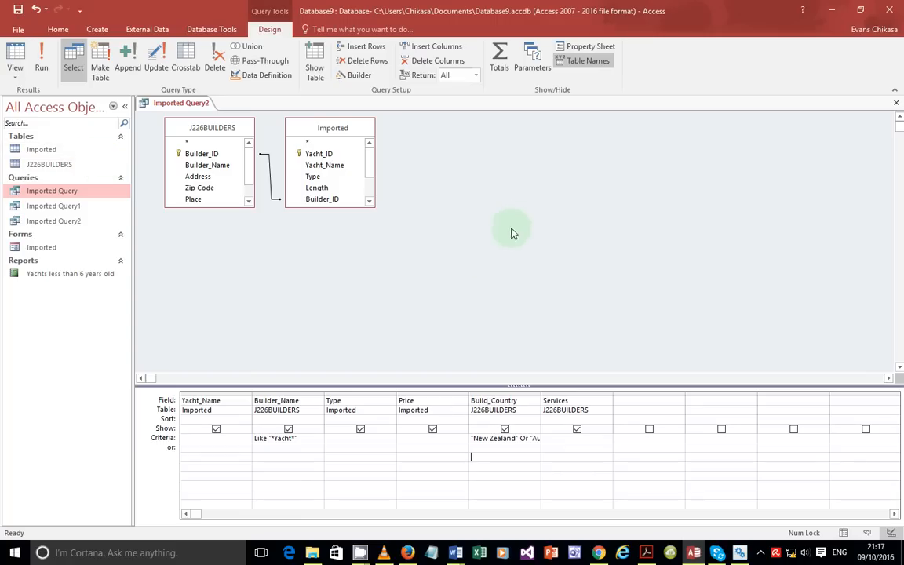
pyautogui.click(440, 419)
pyautogui.click(462, 420)
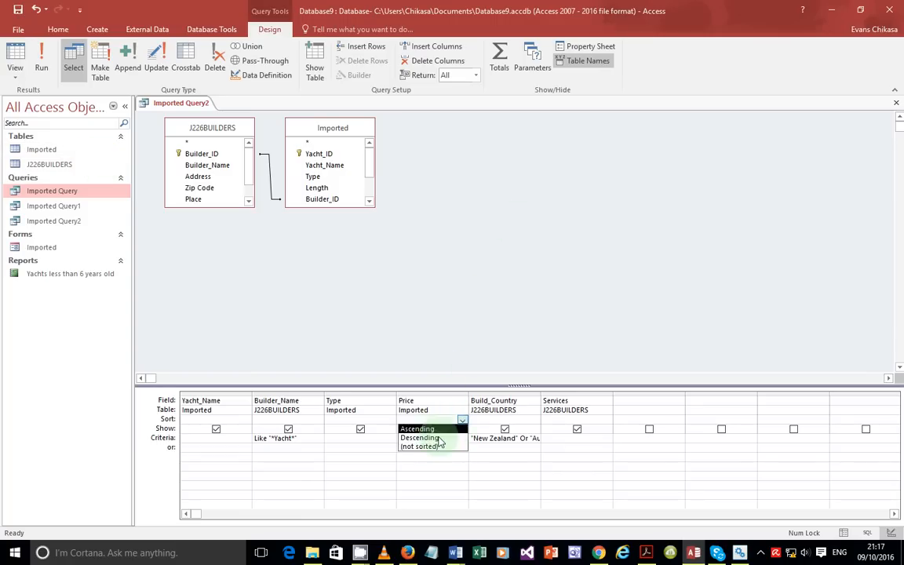
pyautogui.click(430, 438)
# Step: Run the query to confirm prices run highest to lowest, then close Imported Query2
pyautogui.click(42, 67)
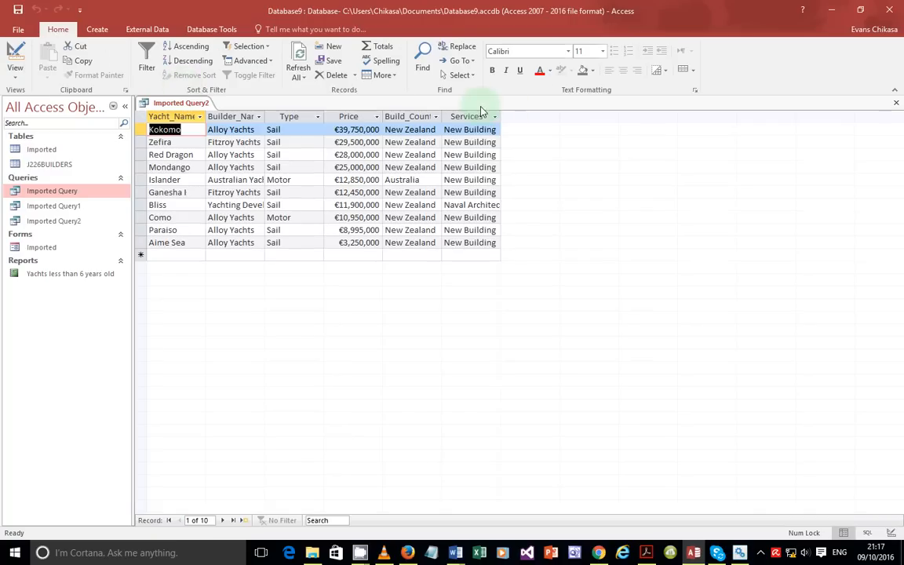
pyautogui.click(354, 118)
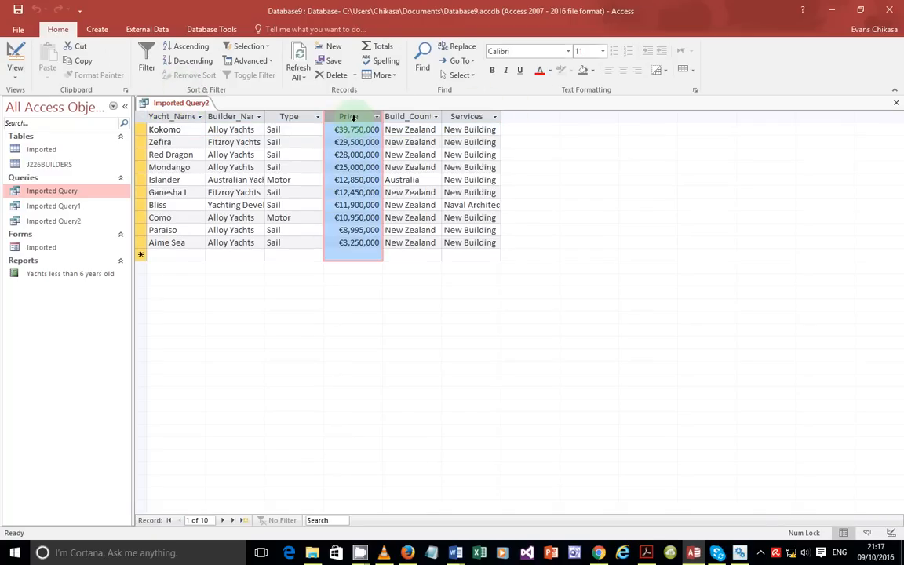
pyautogui.click(15, 70)
pyautogui.click(49, 152)
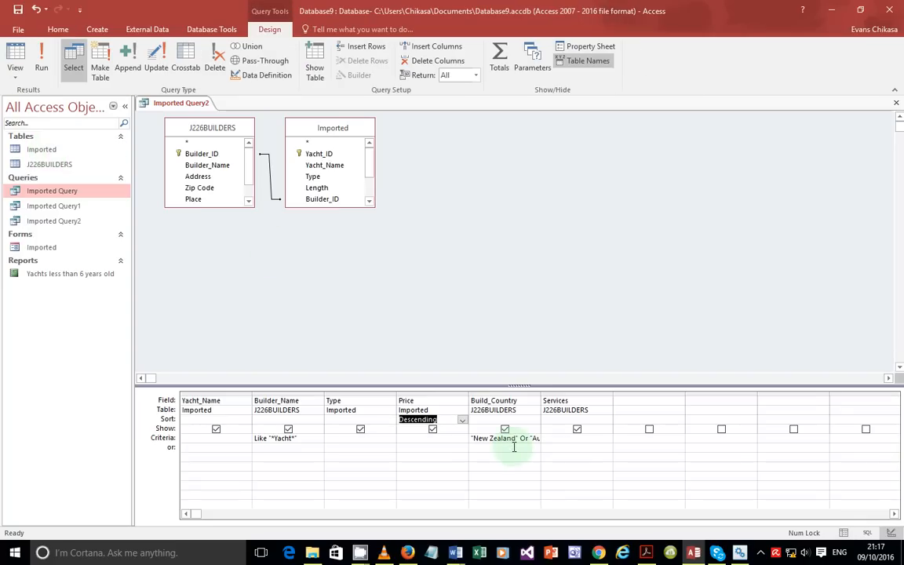
pyautogui.click(646, 553)
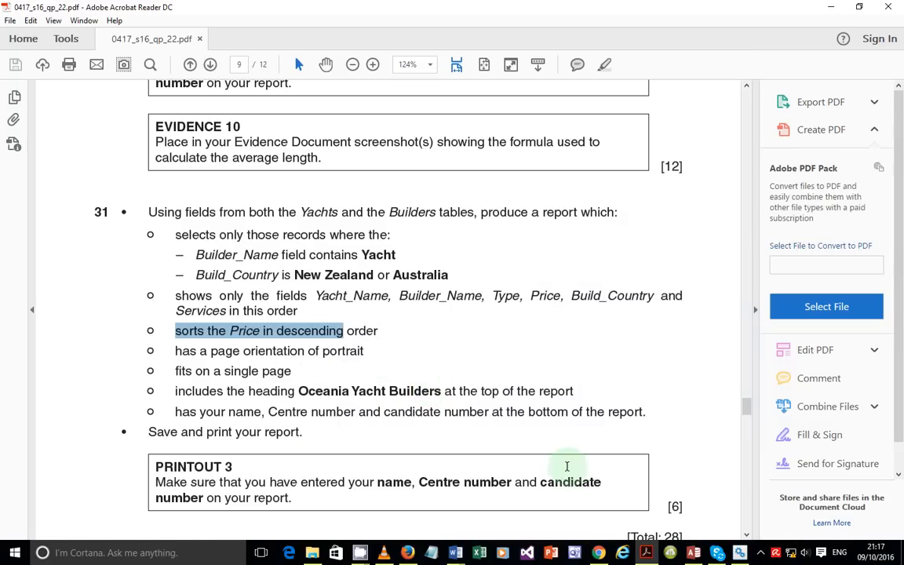
pyautogui.hotkey('alt', 'Tab')
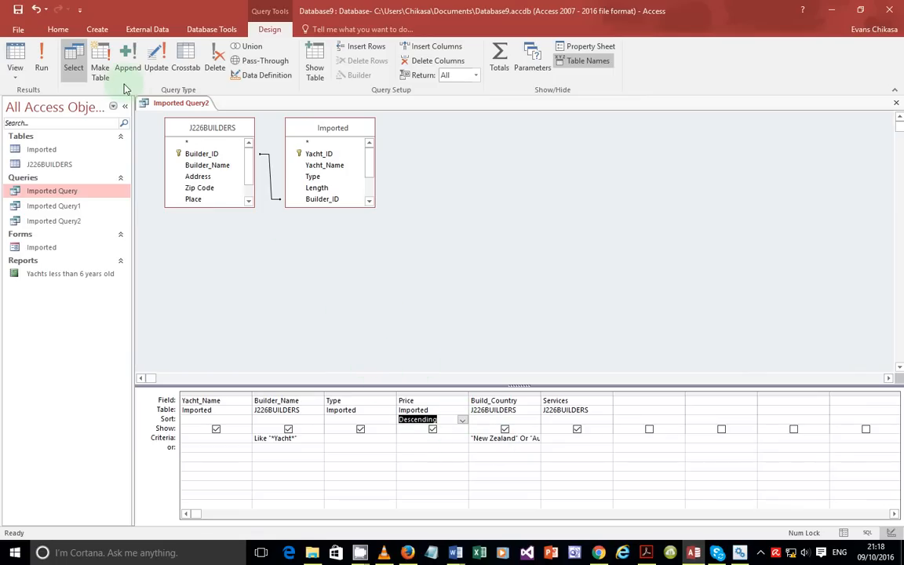
pyautogui.click(41, 67)
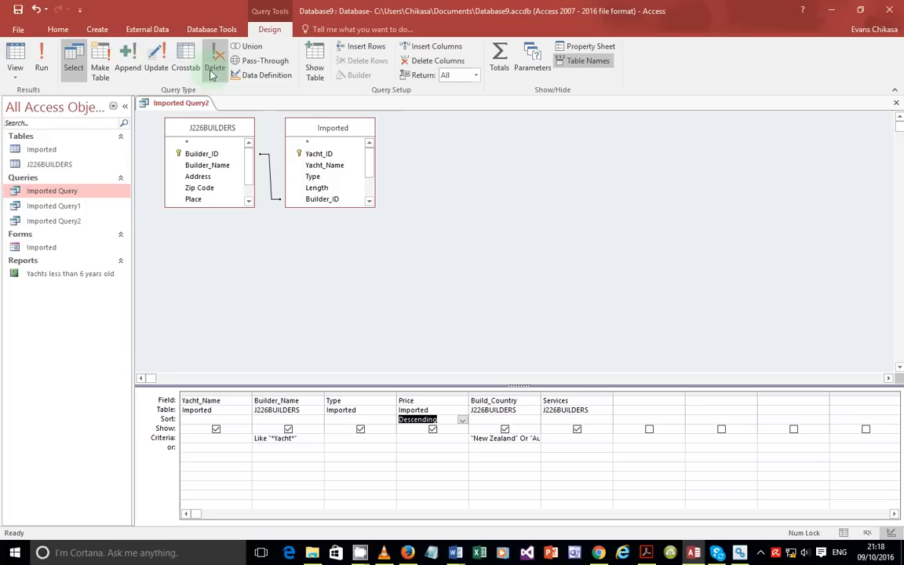
pyautogui.click(899, 104)
# Step: Start the Report Wizard on Imported Query2 with all six fields, skipping grouping and sorting
pyautogui.click(96, 31)
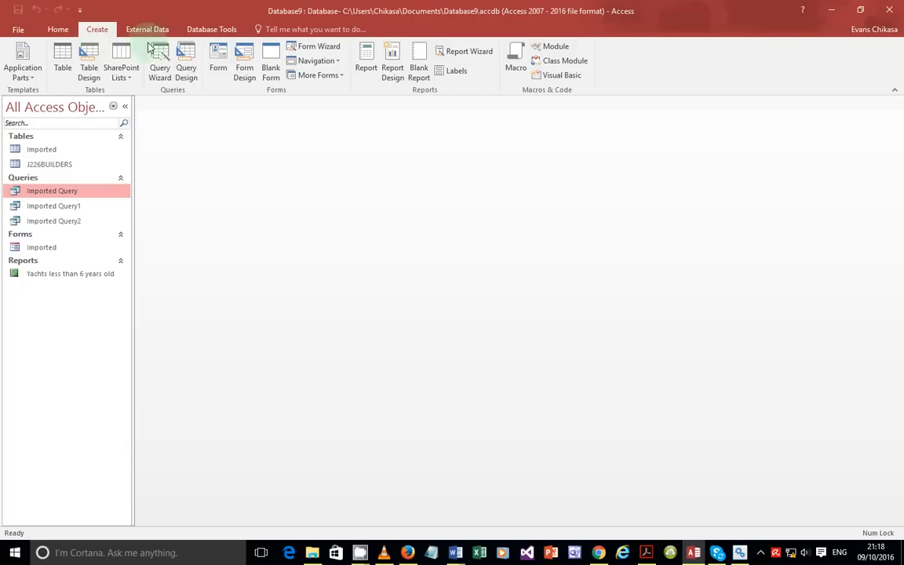
pyautogui.click(470, 51)
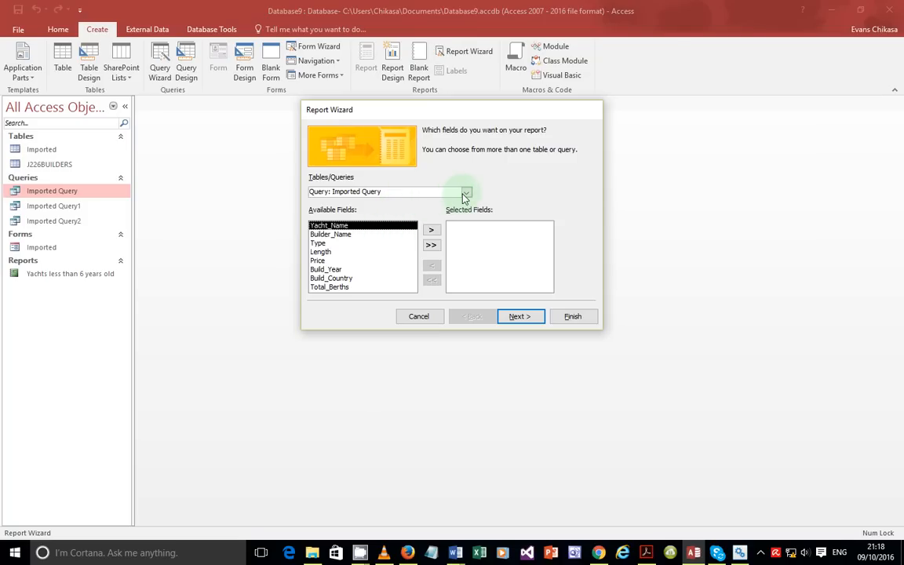
pyautogui.click(460, 192)
pyautogui.click(386, 239)
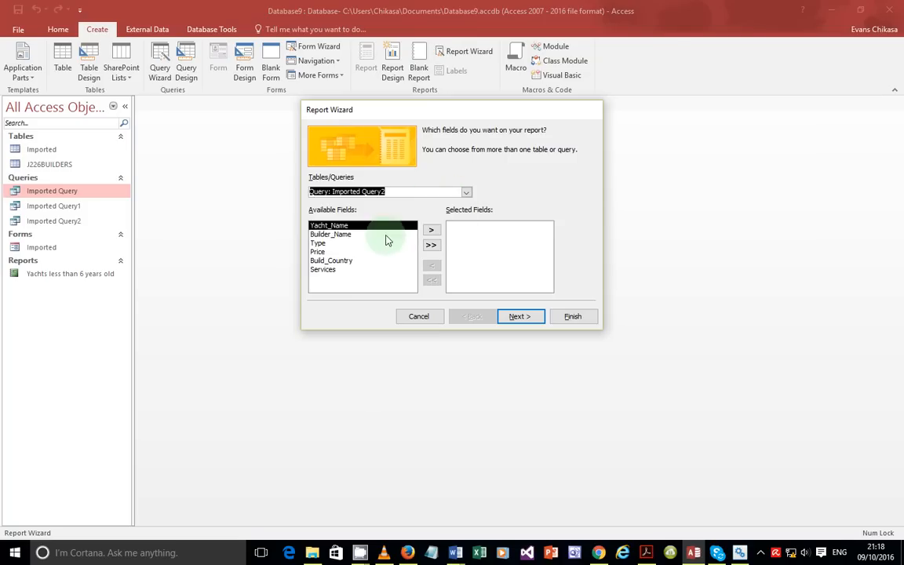
pyautogui.click(431, 247)
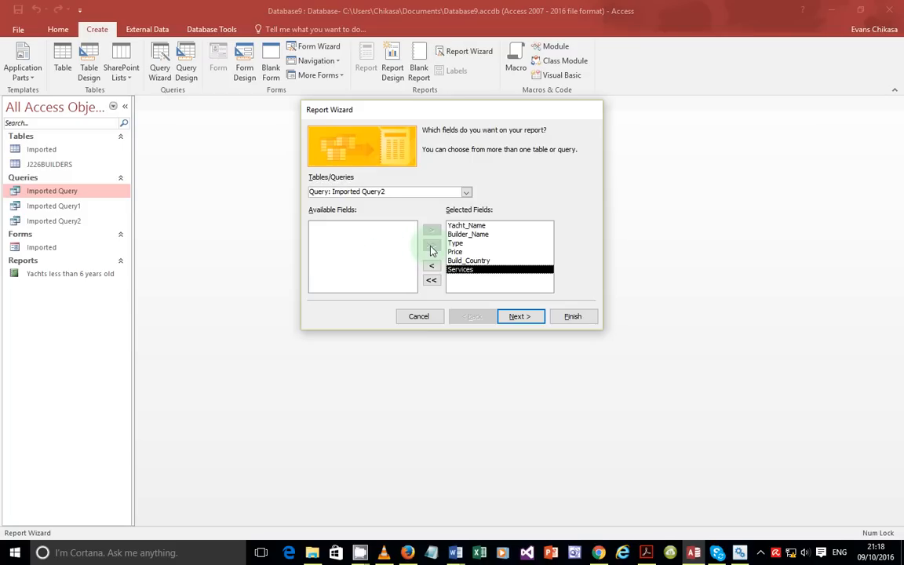
pyautogui.click(509, 316)
pyautogui.click(515, 316)
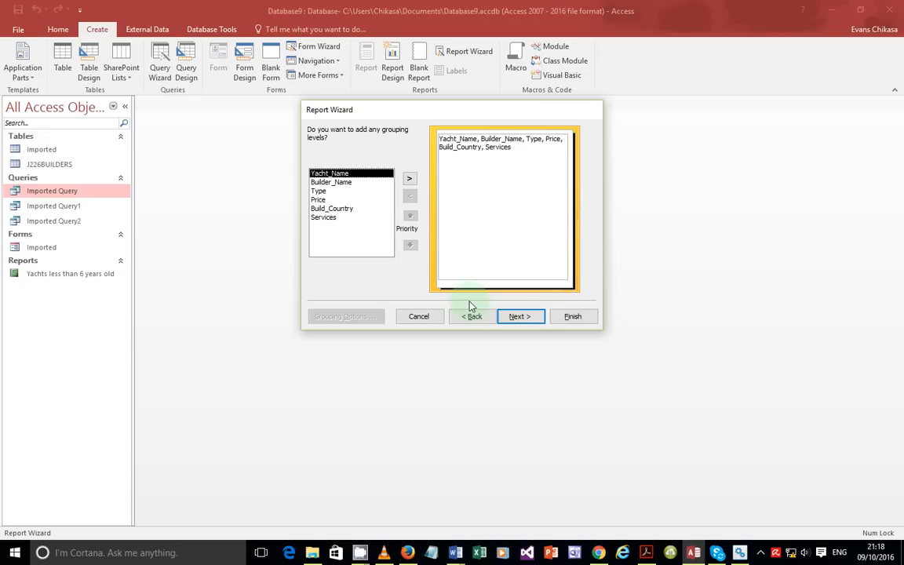
pyautogui.click(508, 317)
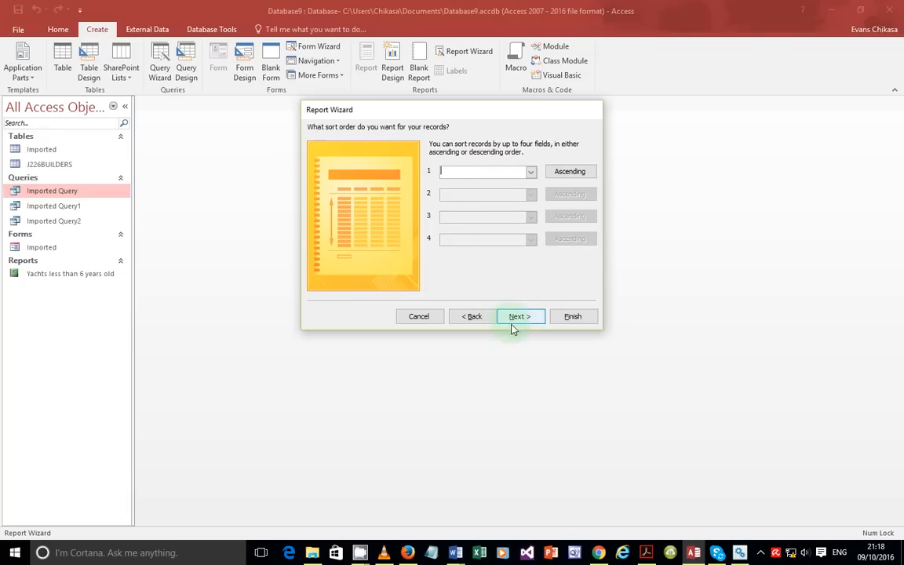
pyautogui.click(512, 321)
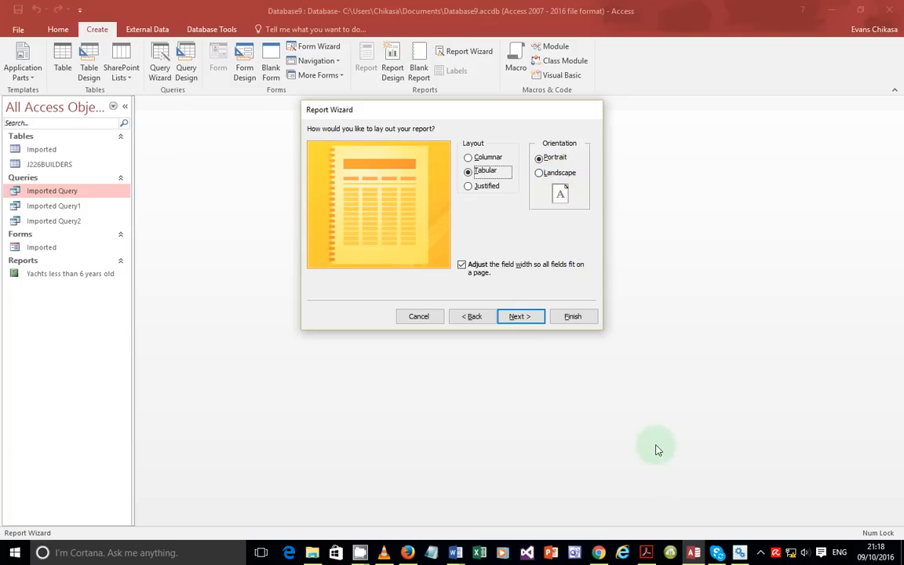
# Step: Highlight the portrait and single-page lines in the exam paper, then return to the Access wizard
pyautogui.click(646, 553)
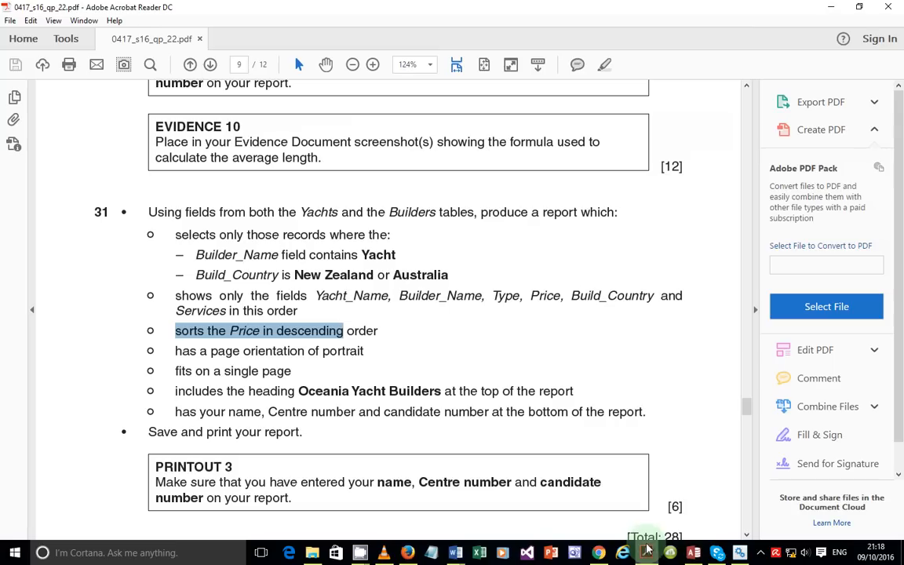
pyautogui.moveTo(364, 350); pyautogui.dragTo(211, 350)
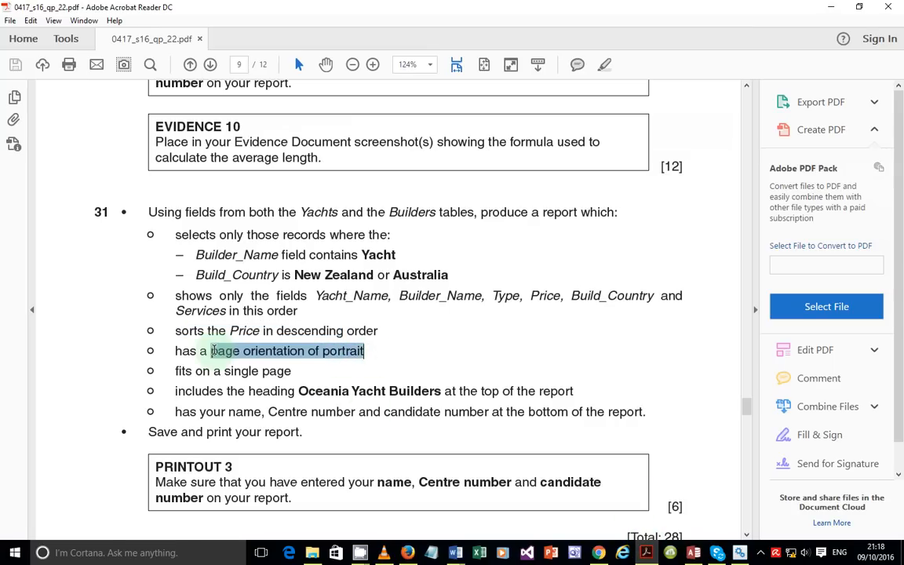
pyautogui.moveTo(295, 381); pyautogui.dragTo(274, 371)
pyautogui.click(189, 378)
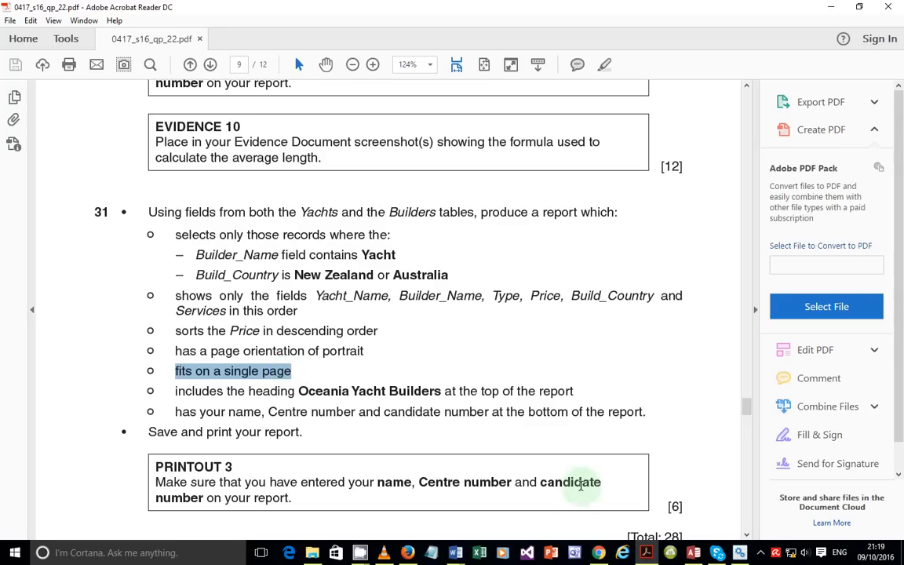
pyautogui.moveTo(690, 537)
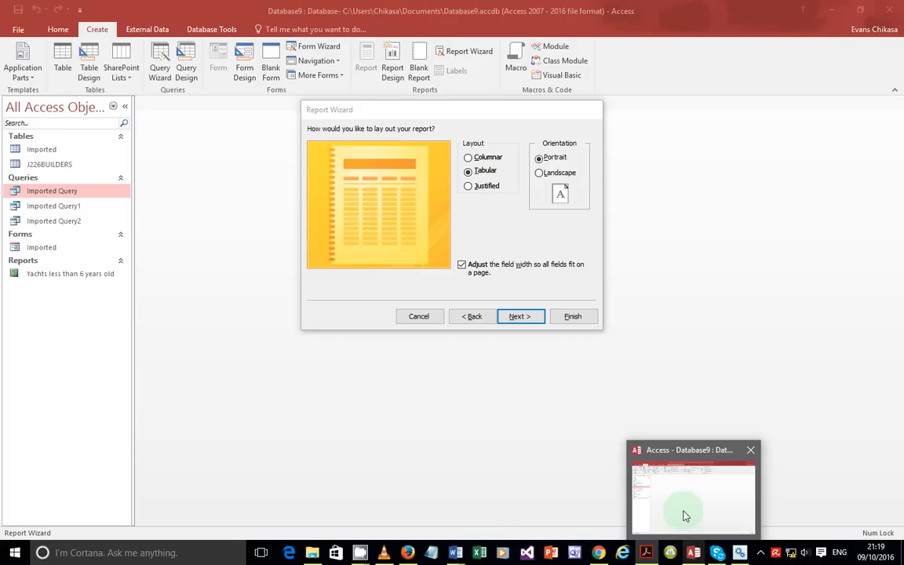
pyautogui.click(685, 516)
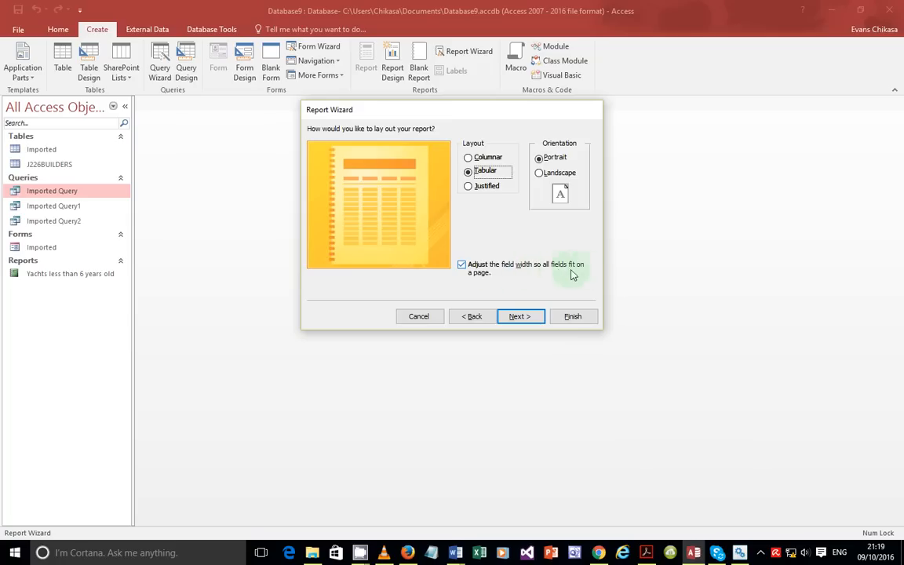
# Step: Title the report 'Oceania Yacht Builders' and finish it, opening it in design view
pyautogui.click(521, 317)
pyautogui.click(485, 252)
pyautogui.click(646, 553)
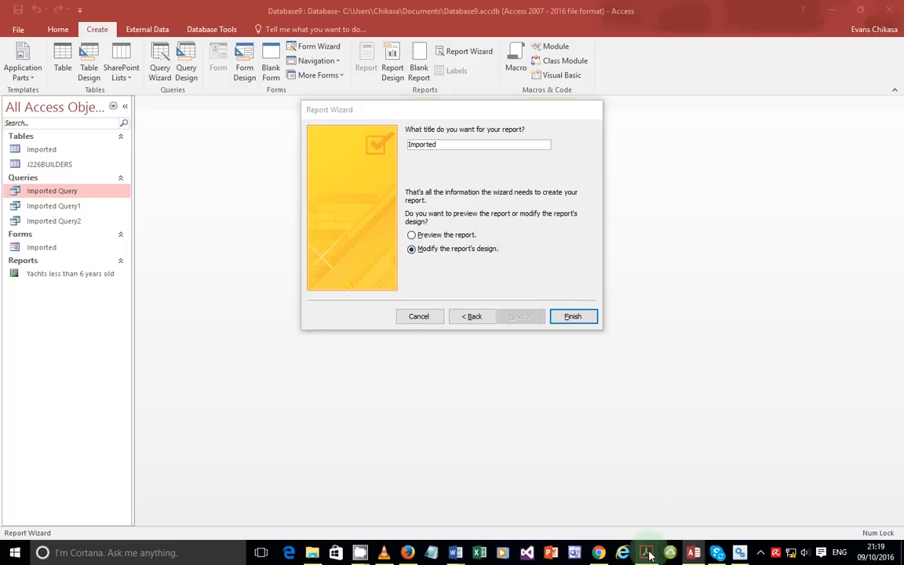
pyautogui.moveTo(300, 391); pyautogui.dragTo(434, 391)
pyautogui.hotkey('ctrl', 'c')
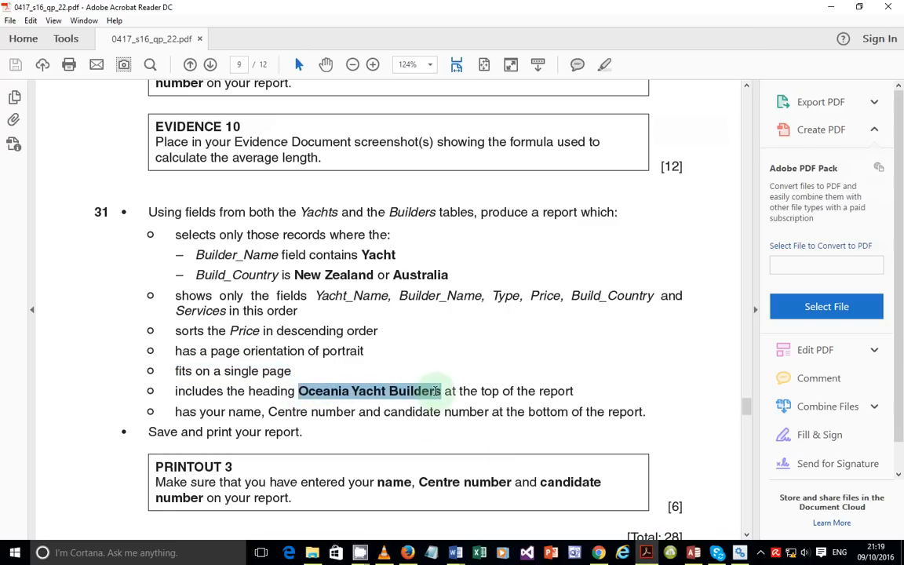
pyautogui.click(693, 553)
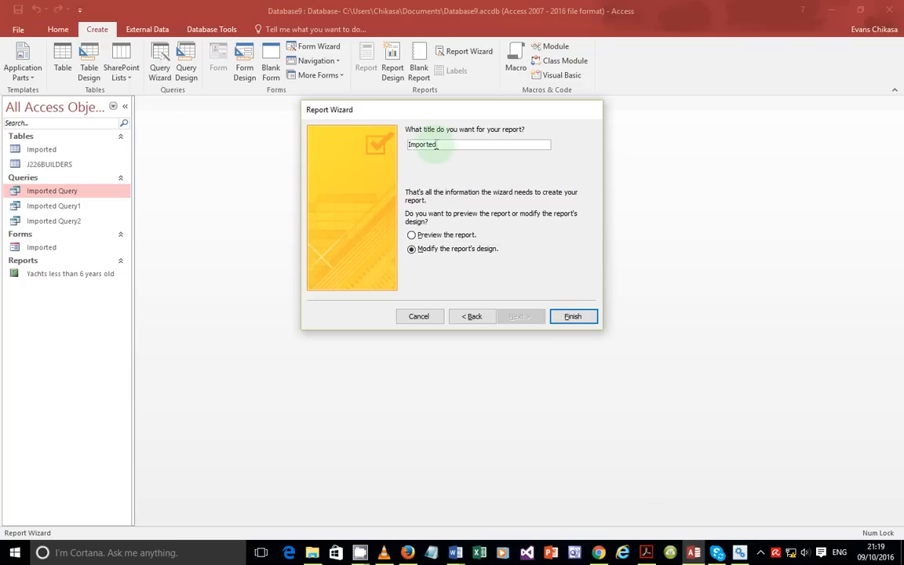
pyautogui.hotkey('ctrl', 'v')
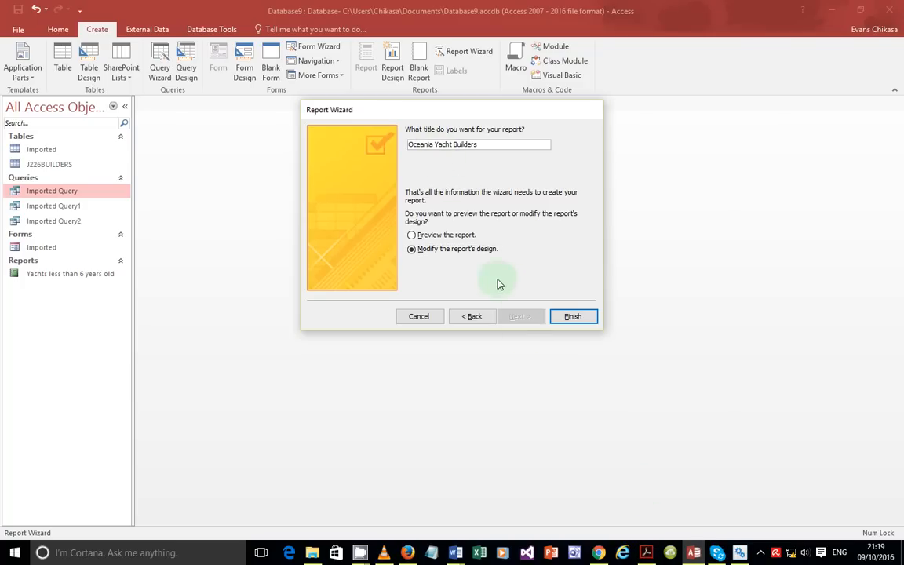
pyautogui.click(585, 326)
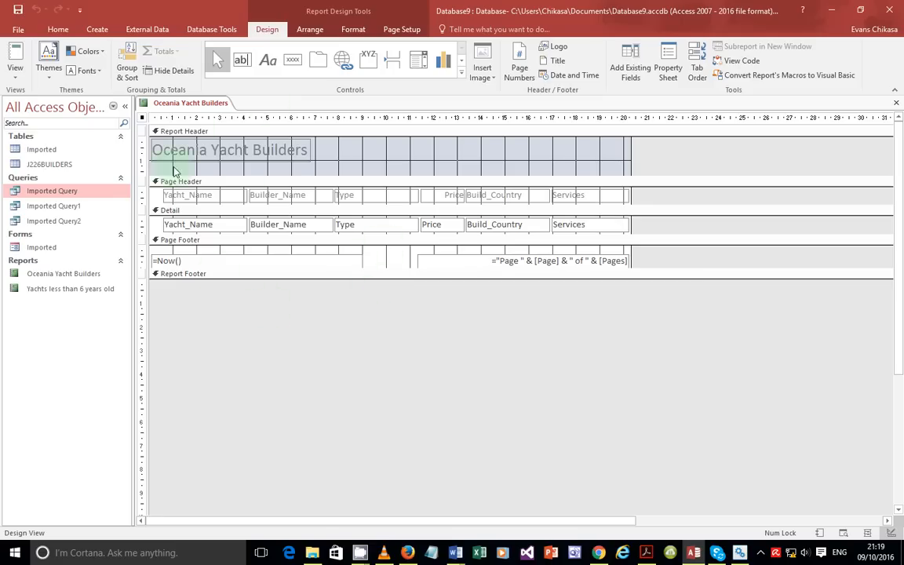
# Step: Preview the report, then narrow the Type column and widen Price so full prices show
pyautogui.click(15, 79)
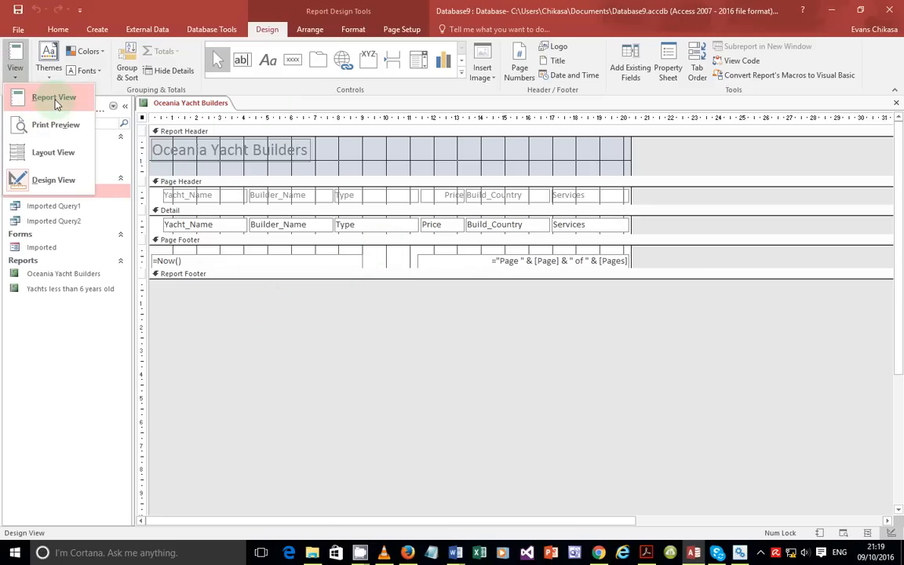
pyautogui.click(55, 96)
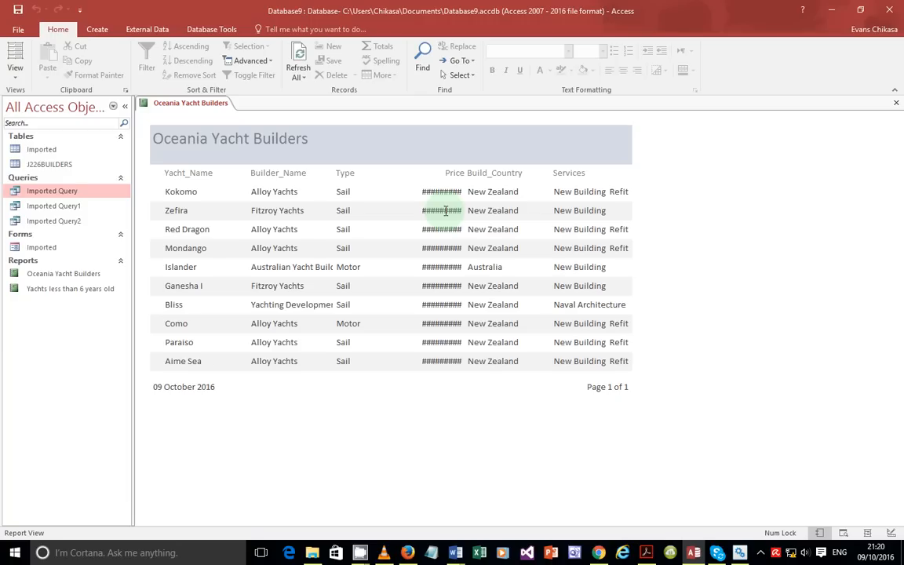
pyautogui.click(15, 61)
pyautogui.click(49, 175)
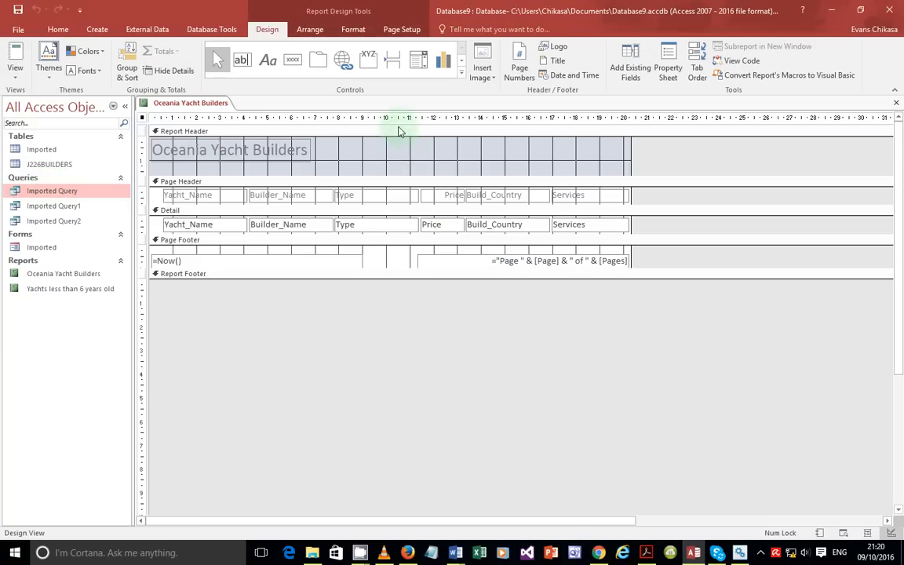
pyautogui.click(393, 198)
pyautogui.keyDown('shift'); pyautogui.click(404, 228); pyautogui.keyUp('shift')
pyautogui.moveTo(418, 195); pyautogui.dragTo(393, 197)
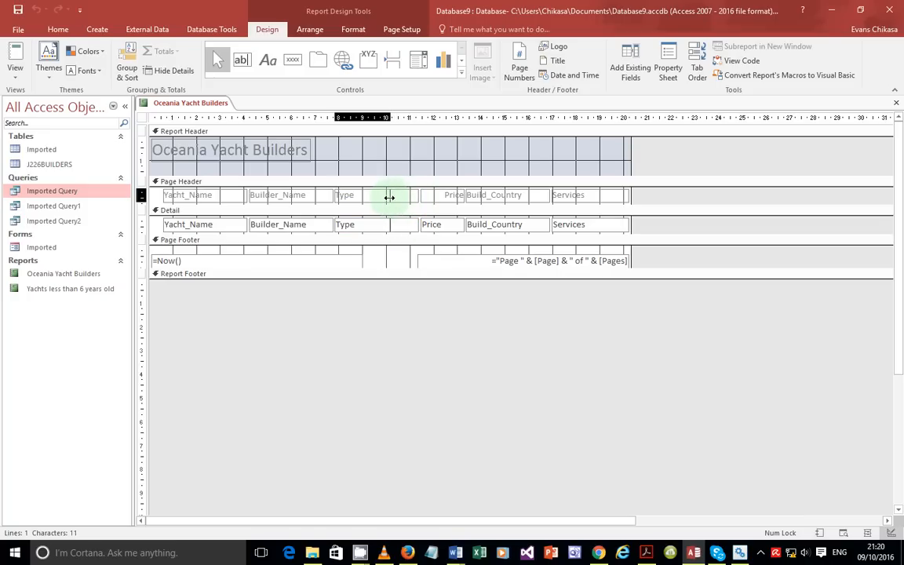
pyautogui.click(432, 195)
pyautogui.keyDown('shift'); pyautogui.click(428, 222); pyautogui.keyUp('shift')
pyautogui.moveTo(420, 198); pyautogui.dragTo(390, 198)
pyautogui.click(15, 76)
pyautogui.click(40, 103)
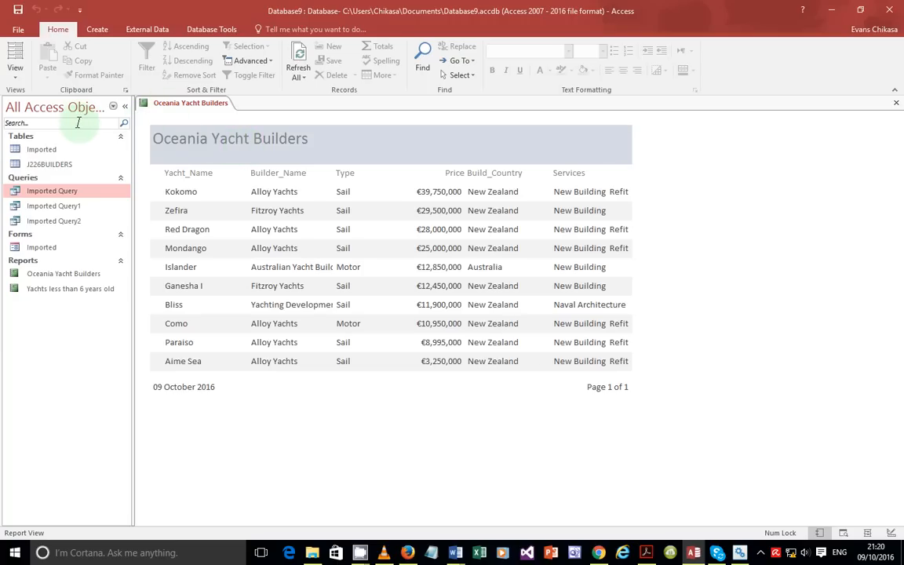
# Step: Narrow Type from its left edge and widen Builder_Name to the right, then preview
pyautogui.click(15, 69)
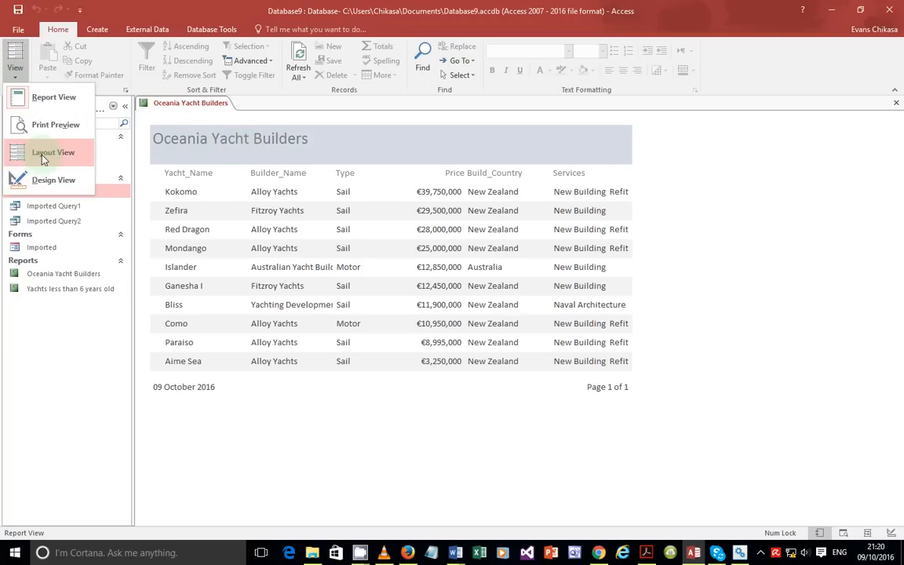
pyautogui.click(43, 179)
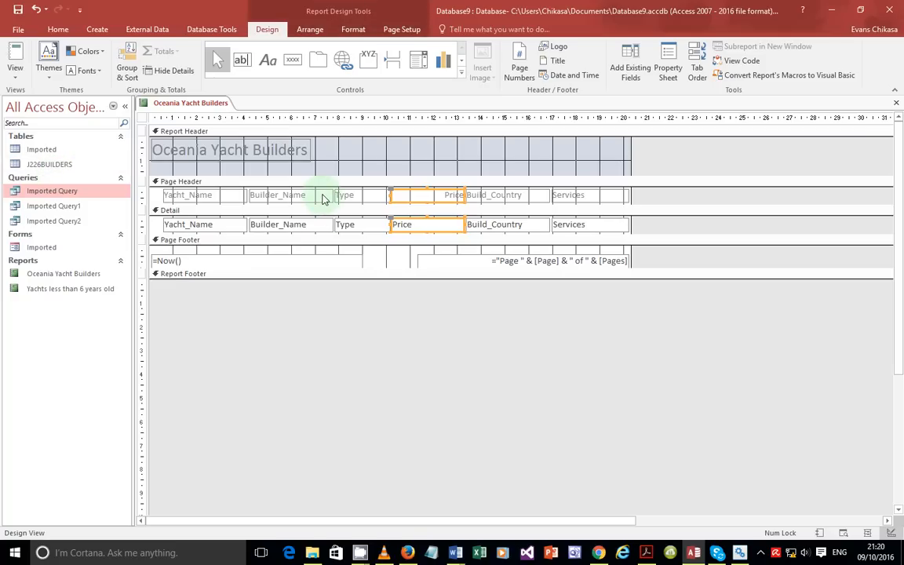
pyautogui.click(15, 71)
pyautogui.click(33, 100)
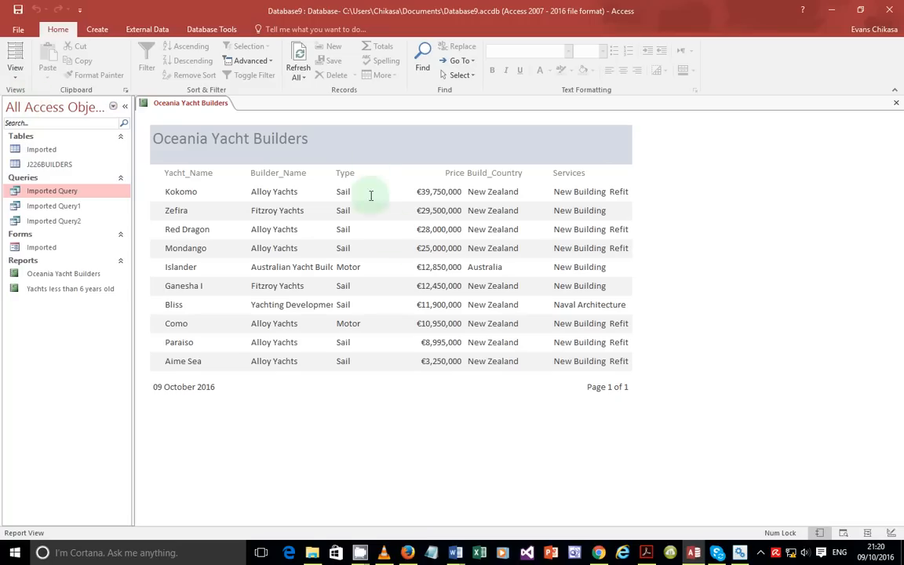
pyautogui.click(15, 69)
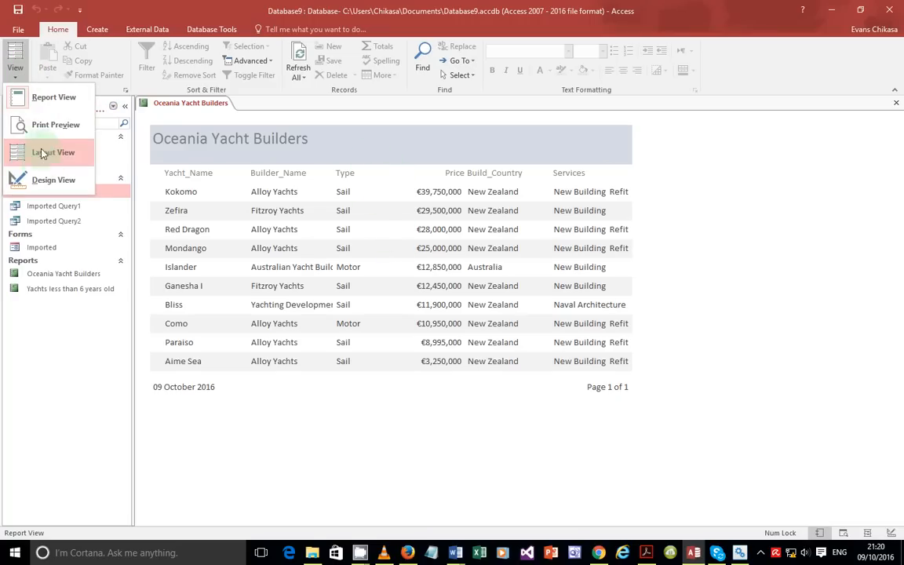
pyautogui.click(38, 179)
pyautogui.click(355, 196)
pyautogui.keyDown('shift'); pyautogui.click(347, 226); pyautogui.keyUp('shift')
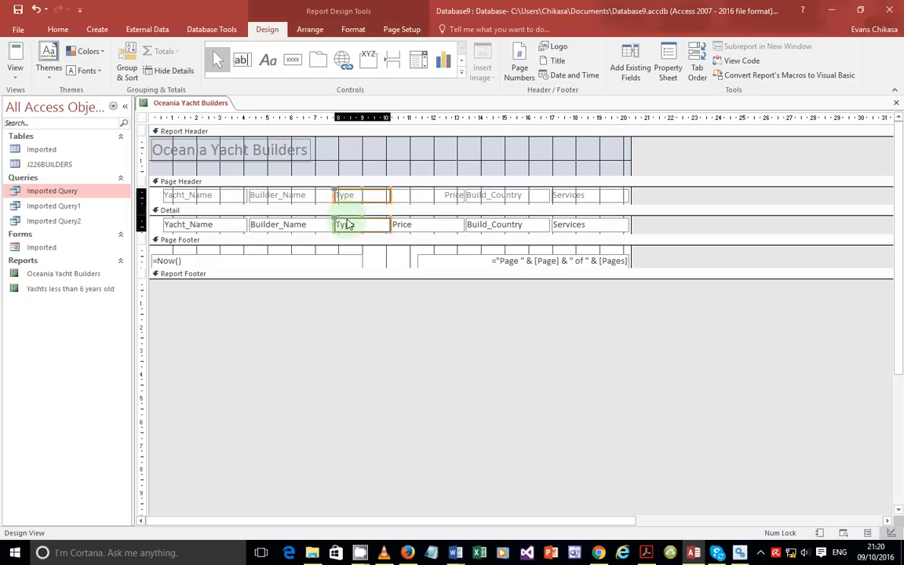
pyautogui.moveTo(333, 195); pyautogui.dragTo(347, 198)
pyautogui.click(324, 197)
pyautogui.keyDown('shift'); pyautogui.click(326, 225); pyautogui.keyUp('shift')
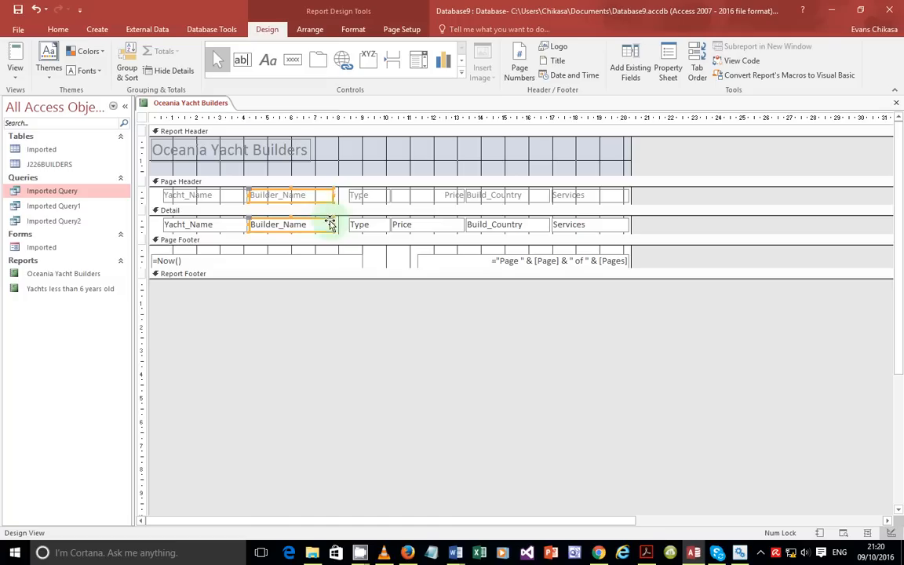
pyautogui.moveTo(334, 195); pyautogui.dragTo(343, 196)
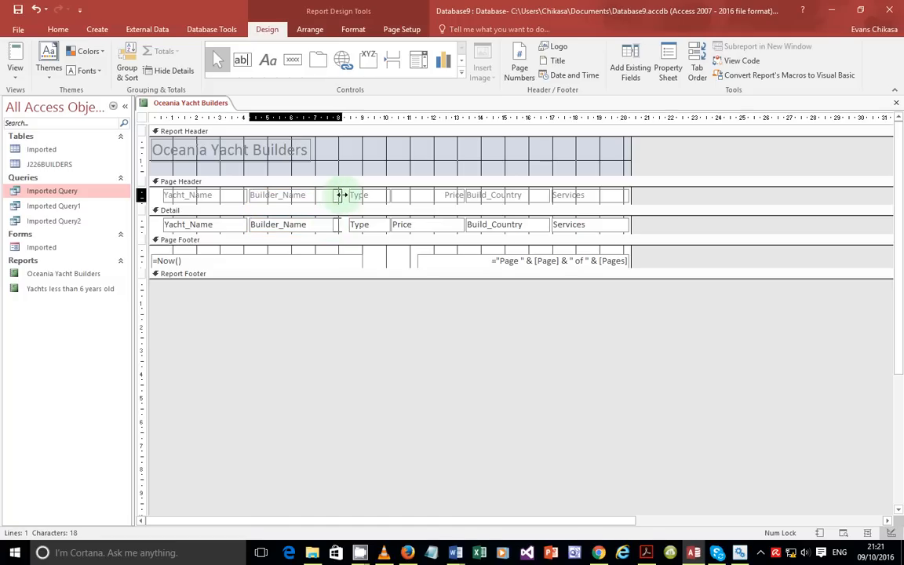
pyautogui.click(16, 73)
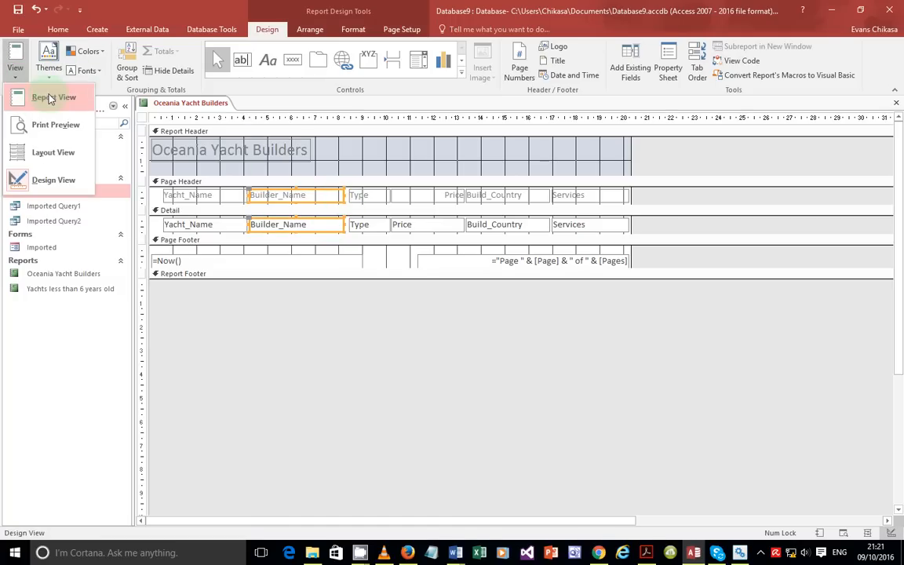
pyautogui.click(43, 94)
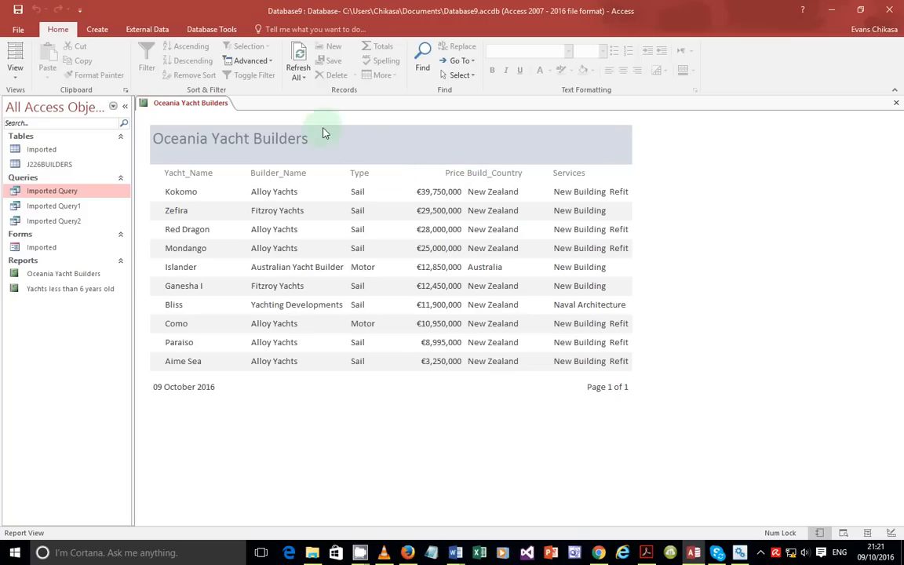
# Step: In design view, adjust the Type column's left edge and select the Builder_Name controls
pyautogui.click(15, 76)
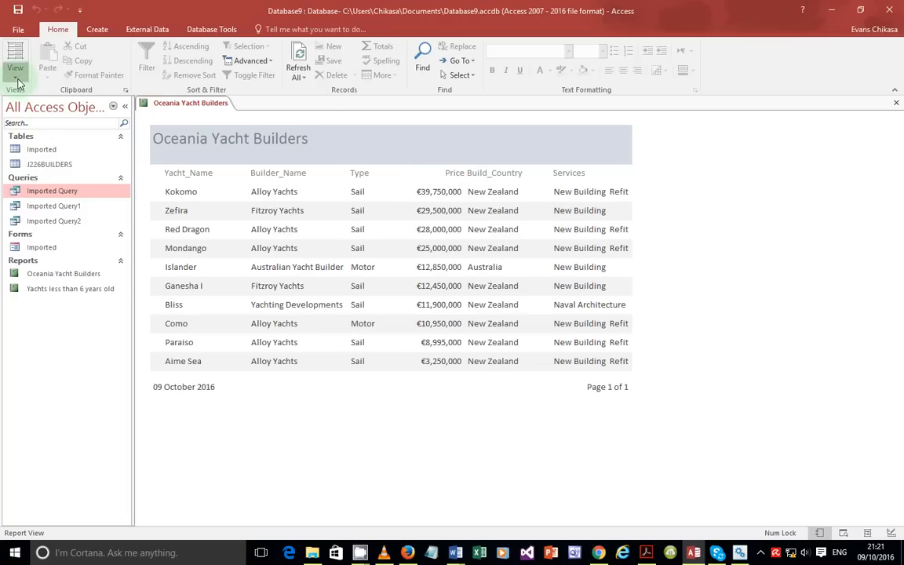
pyautogui.click(49, 176)
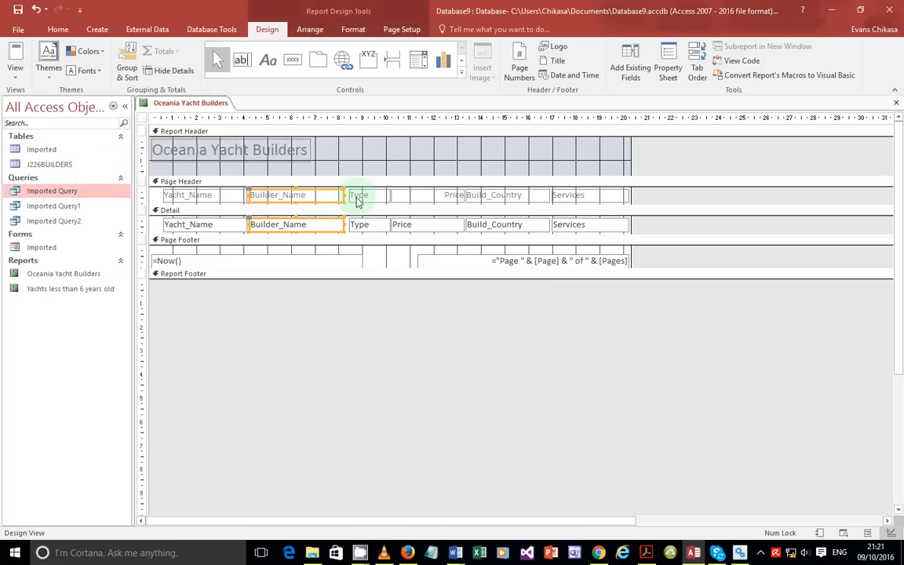
pyautogui.click(358, 196)
pyautogui.keyDown('shift'); pyautogui.click(359, 227); pyautogui.keyUp('shift')
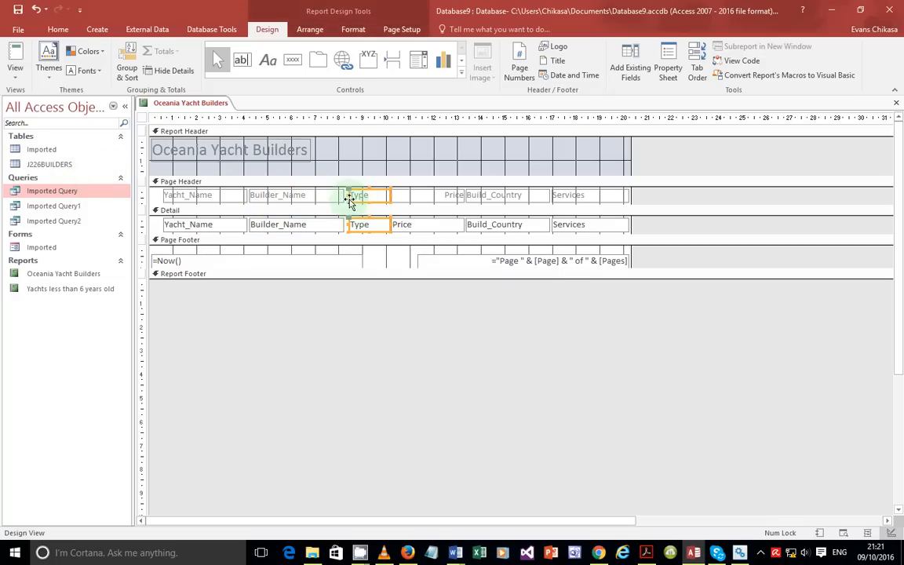
pyautogui.moveTo(349, 195); pyautogui.dragTo(350, 193)
pyautogui.click(339, 196)
pyautogui.keyDown('shift'); pyautogui.click(339, 226); pyautogui.keyUp('shift')
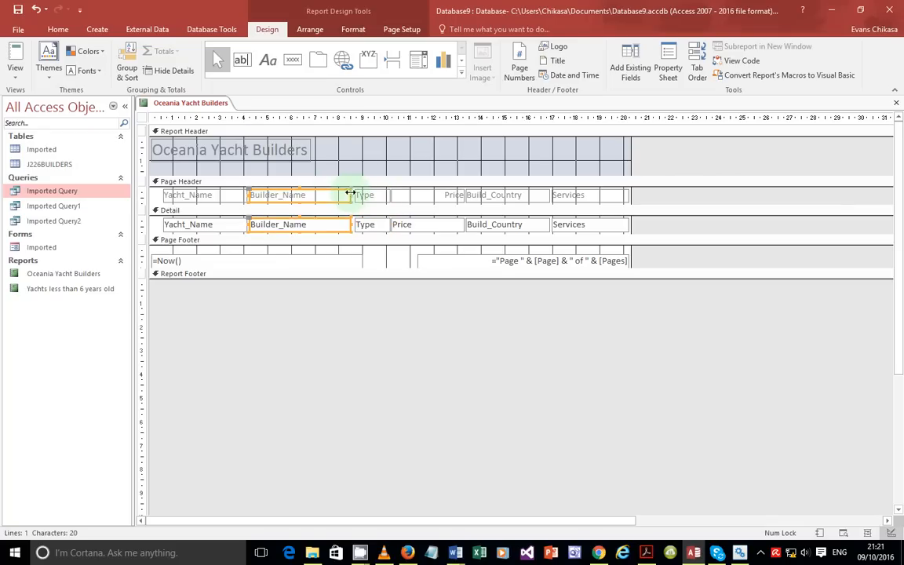
# Step: Narrow the Build_Country and Services columns from their left edges and preview the report
pyautogui.click(524, 198)
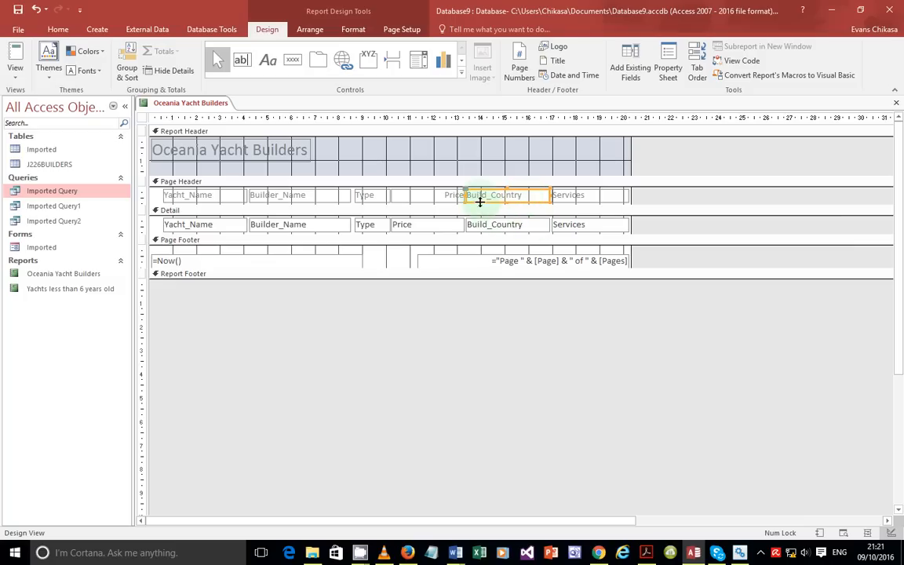
pyautogui.keyDown('shift'); pyautogui.click(491, 225); pyautogui.keyUp('shift')
pyautogui.moveTo(464, 194); pyautogui.dragTo(471, 195)
pyautogui.click(574, 201)
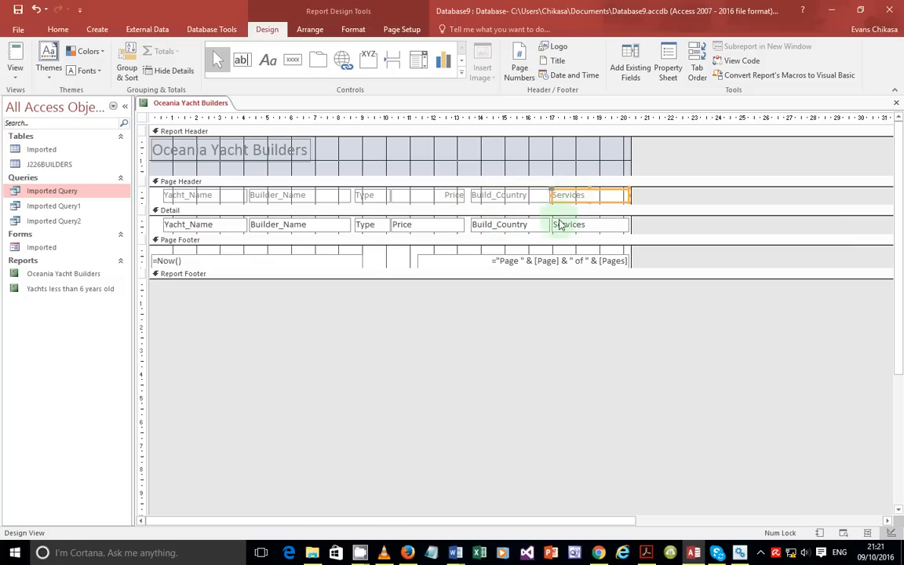
pyautogui.click(562, 228)
pyautogui.keyDown('shift'); pyautogui.click(555, 201); pyautogui.keyUp('shift')
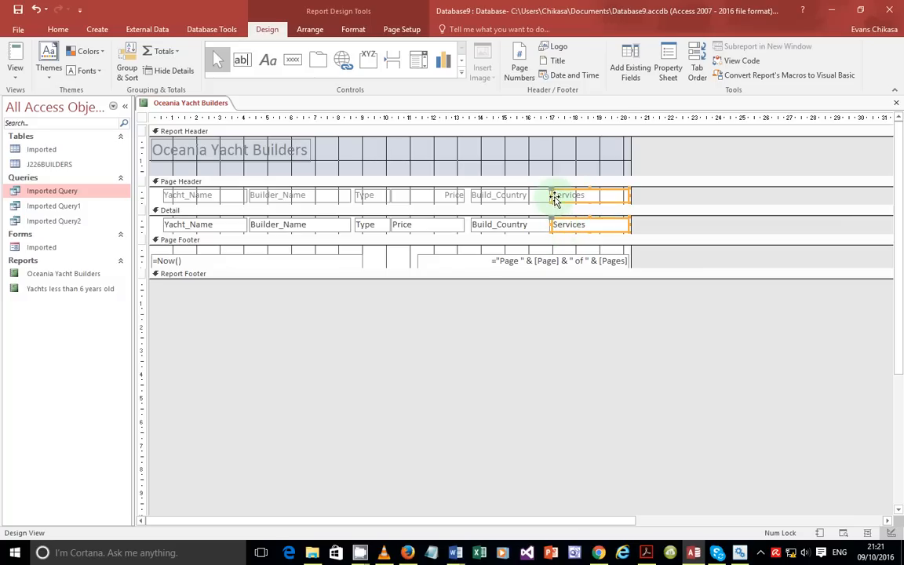
pyautogui.moveTo(553, 195); pyautogui.dragTo(557, 194)
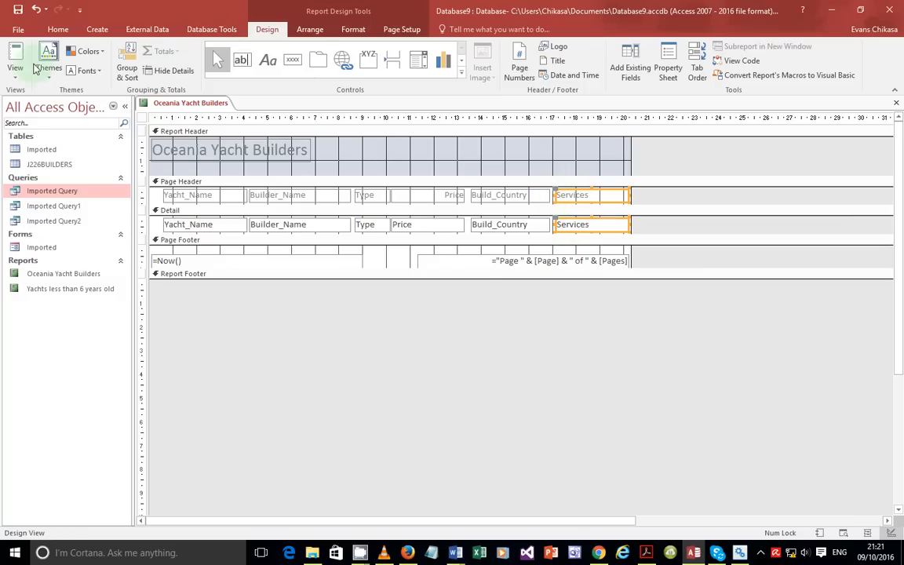
pyautogui.click(15, 75)
pyautogui.click(54, 93)
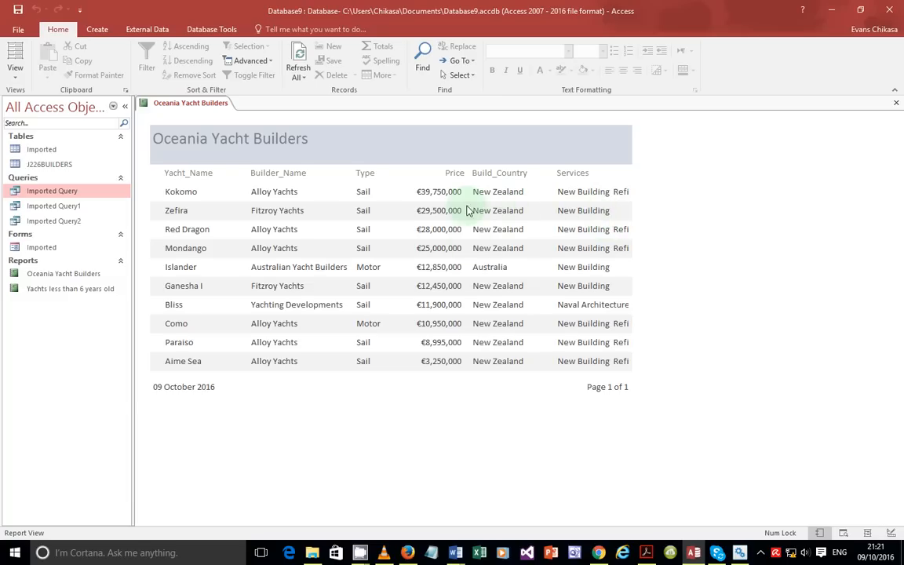
# Step: Narrow the Price column and move the Services column further left, then preview
pyautogui.click(15, 68)
pyautogui.click(51, 176)
pyautogui.click(454, 196)
pyautogui.moveTo(463, 196); pyautogui.dragTo(477, 197)
pyautogui.click(478, 225)
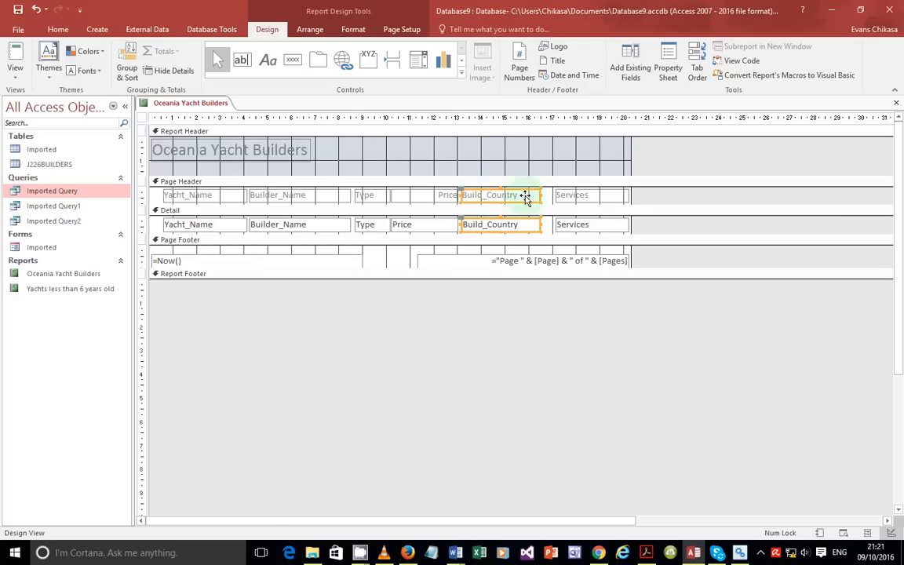
pyautogui.keyDown('shift'); pyautogui.click(568, 194); pyautogui.keyUp('shift')
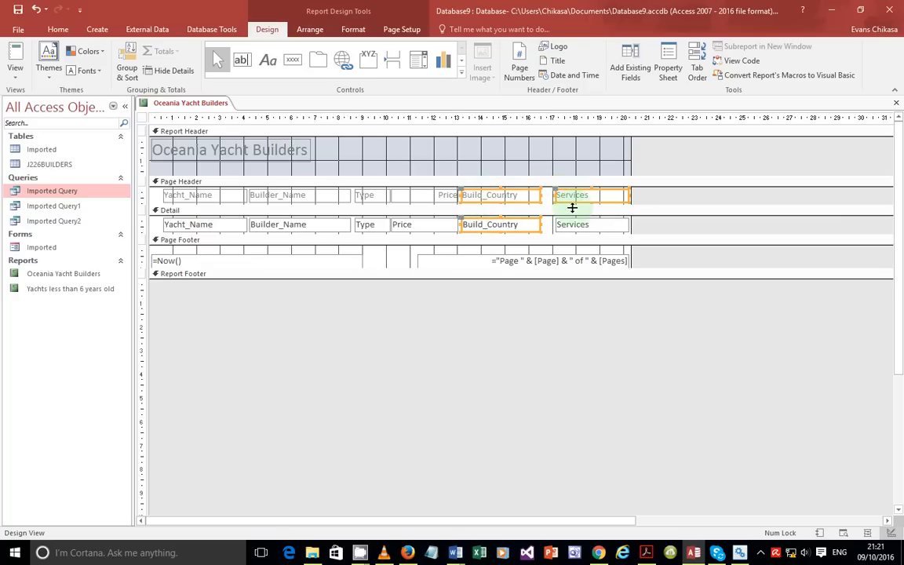
pyautogui.keyDown('shift'); pyautogui.click(532, 225); pyautogui.keyUp('shift')
pyautogui.keyDown('shift'); pyautogui.click(570, 225); pyautogui.keyUp('shift')
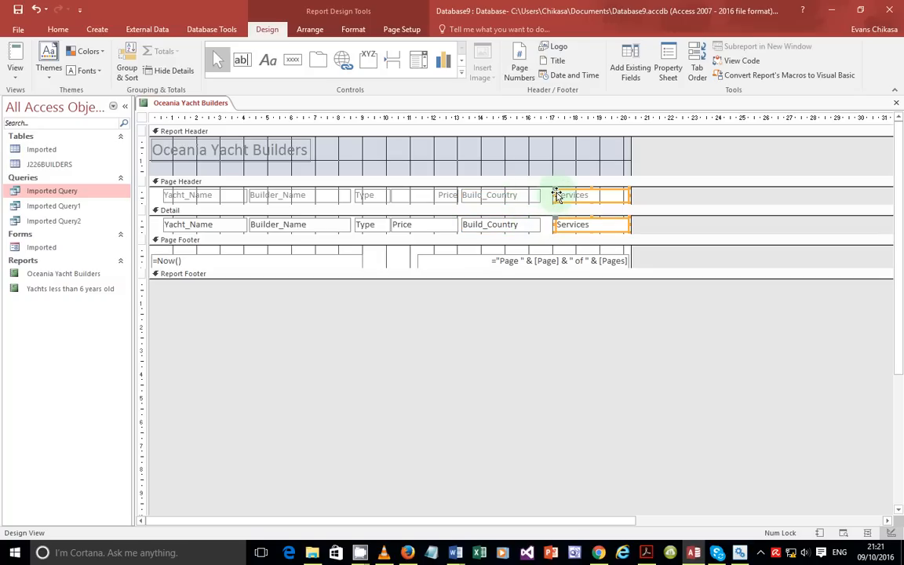
pyautogui.moveTo(556, 194); pyautogui.dragTo(542, 197)
pyautogui.click(15, 69)
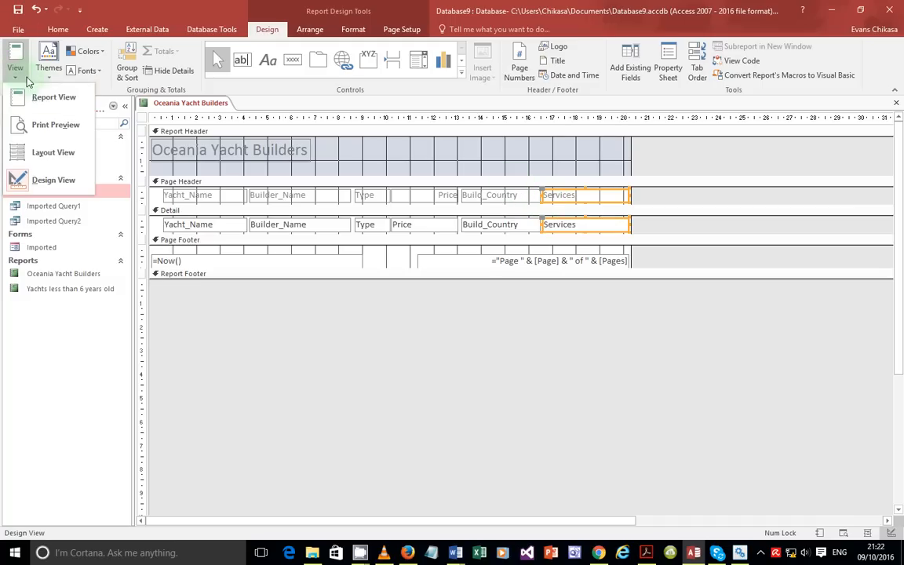
pyautogui.click(49, 97)
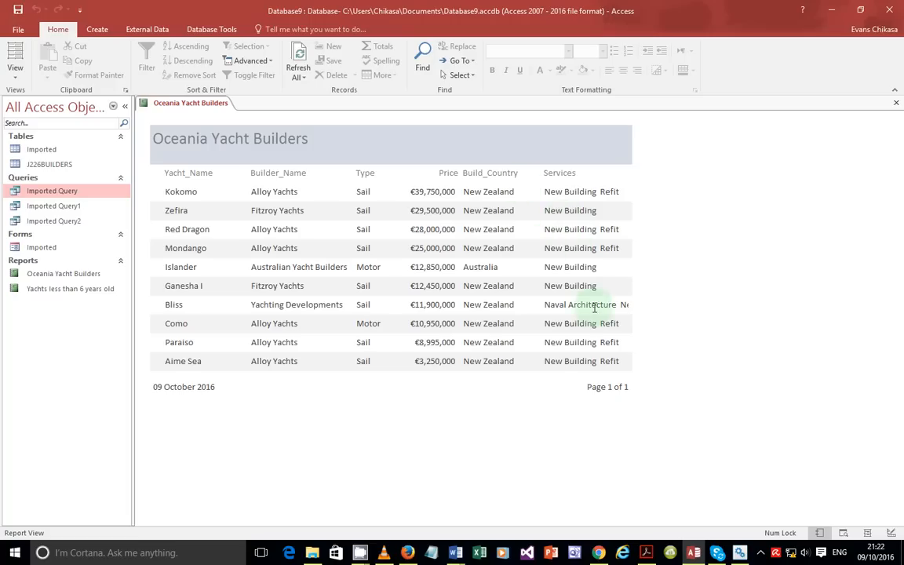
# Step: Shift the Services heading slightly left and stretch it wider, then preview the report
pyautogui.click(15, 66)
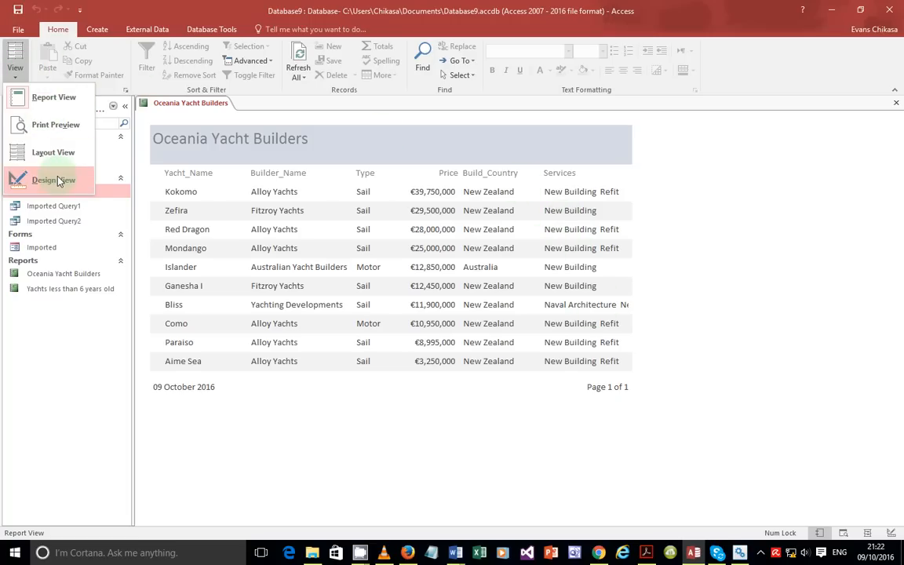
pyautogui.click(55, 180)
pyautogui.click(502, 195)
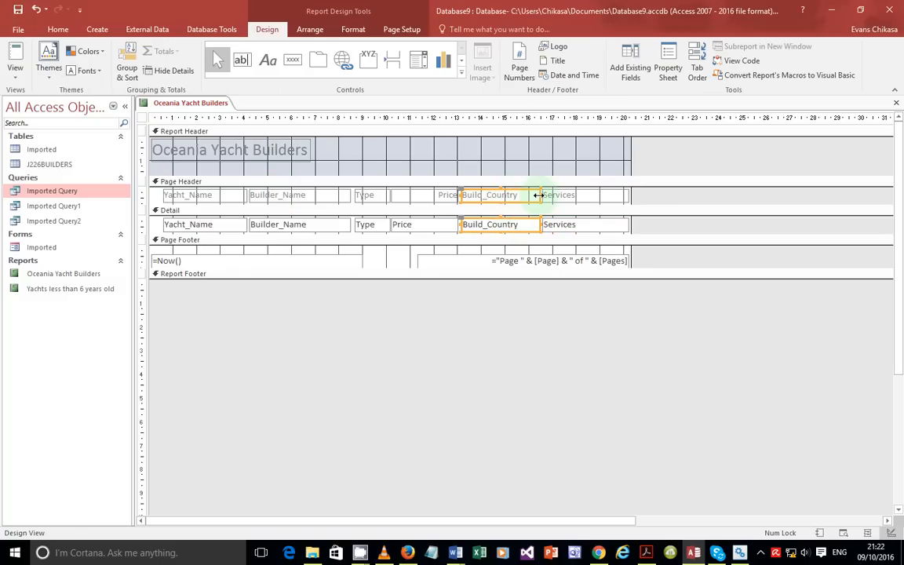
pyautogui.click(532, 195)
pyautogui.click(567, 200)
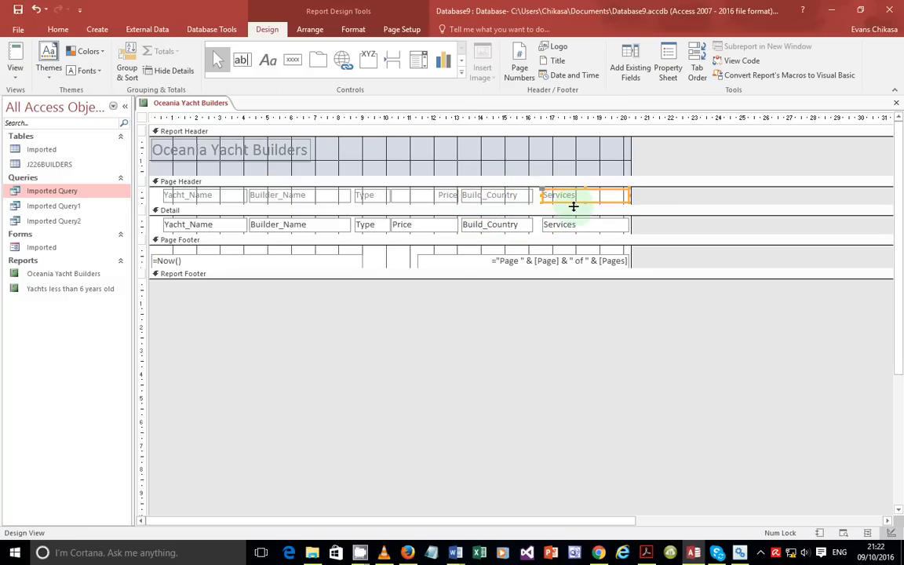
pyautogui.moveTo(558, 201); pyautogui.dragTo(549, 201)
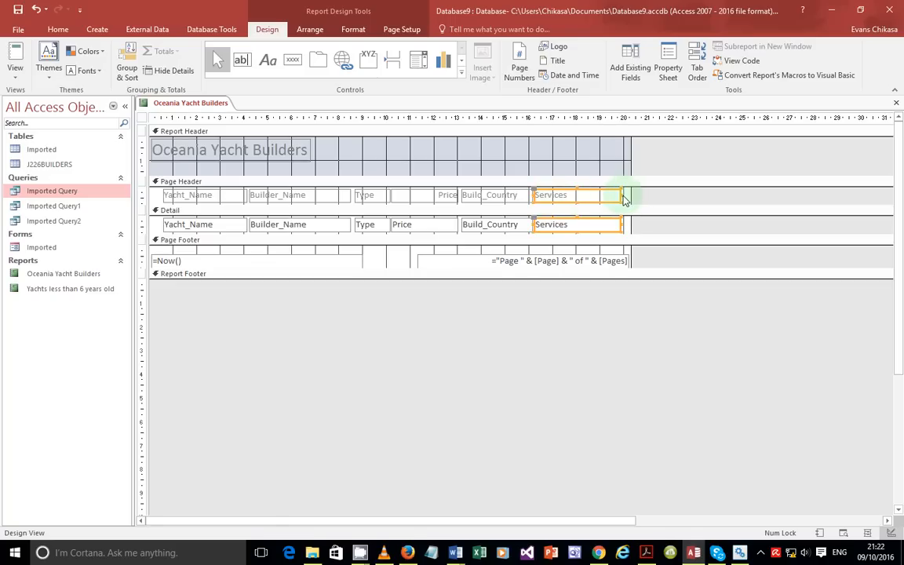
pyautogui.moveTo(621, 194); pyautogui.dragTo(627, 195)
pyautogui.click(15, 69)
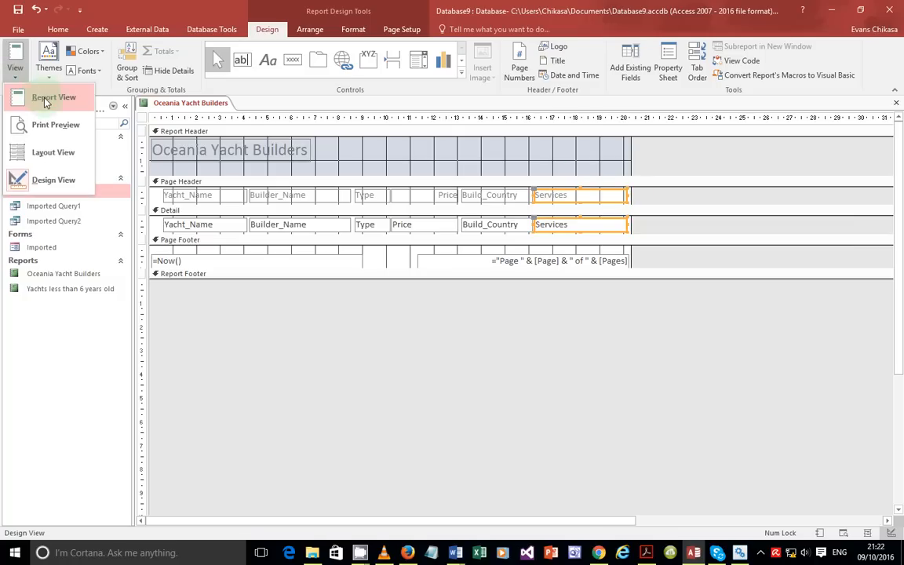
pyautogui.click(46, 100)
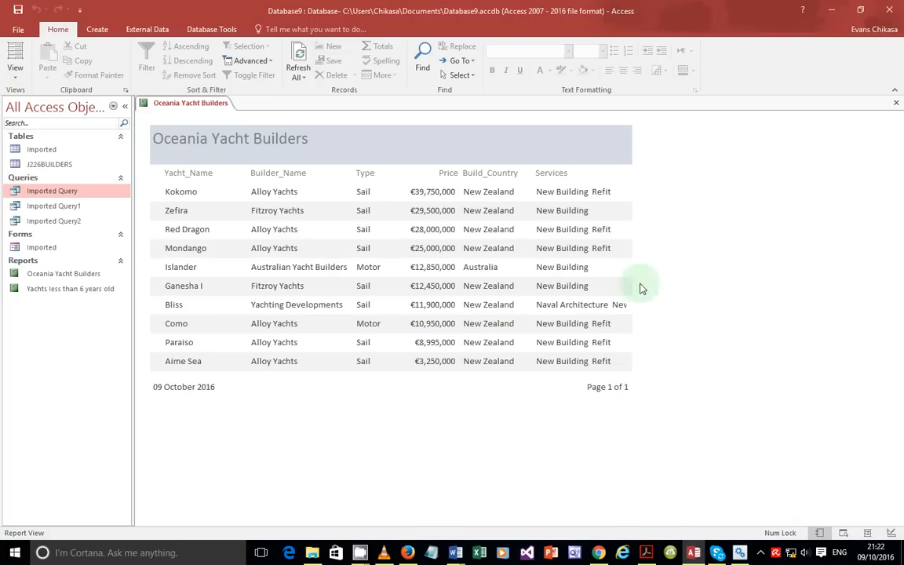
# Step: Trim Build_Country from its right side and widen Services to the right, then show Report View
pyautogui.click(15, 69)
pyautogui.click(49, 173)
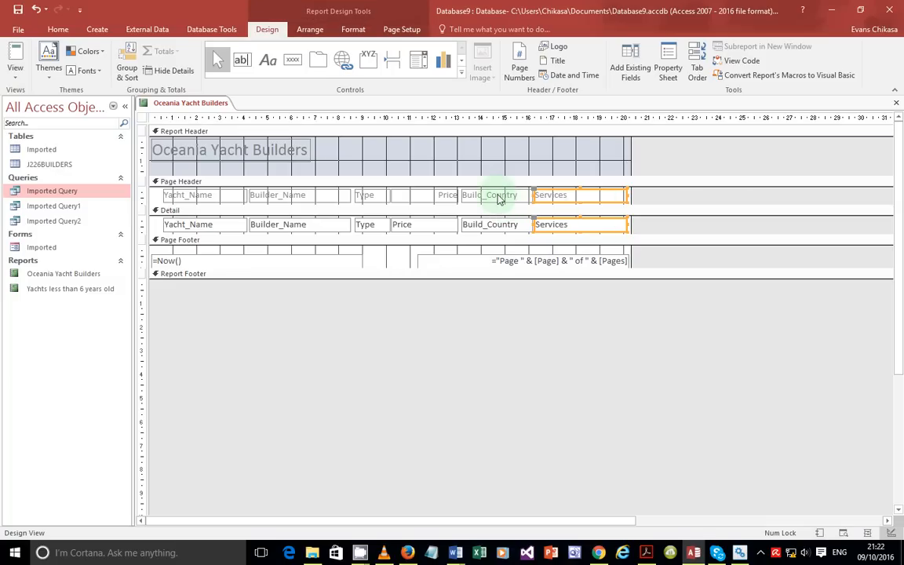
pyautogui.keyDown('shift'); pyautogui.click(509, 226); pyautogui.keyUp('shift')
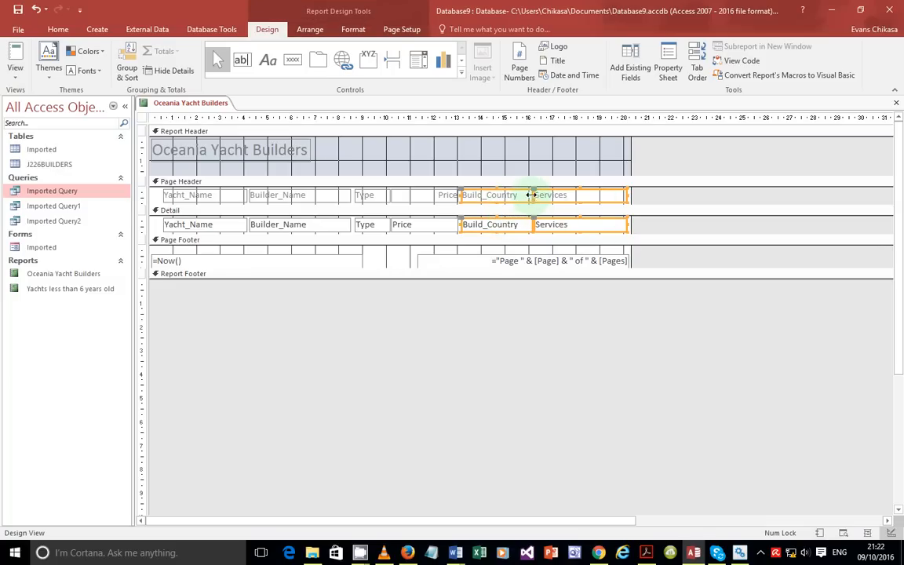
pyautogui.keyDown('shift'); pyautogui.click(548, 230); pyautogui.keyUp('shift')
pyautogui.moveTo(531, 195); pyautogui.dragTo(551, 199)
pyautogui.click(549, 197)
pyautogui.moveTo(623, 194); pyautogui.dragTo(629, 193)
pyautogui.click(19, 76)
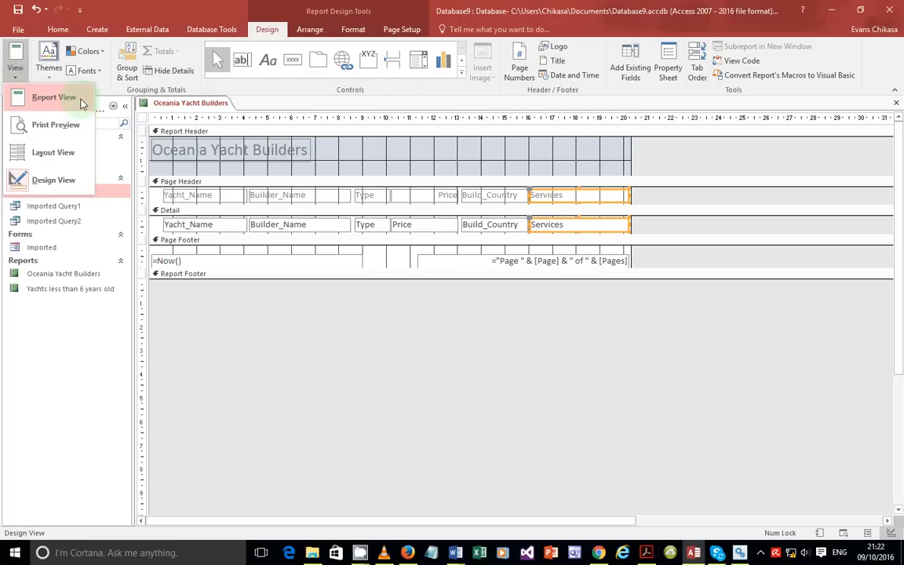
pyautogui.click(79, 96)
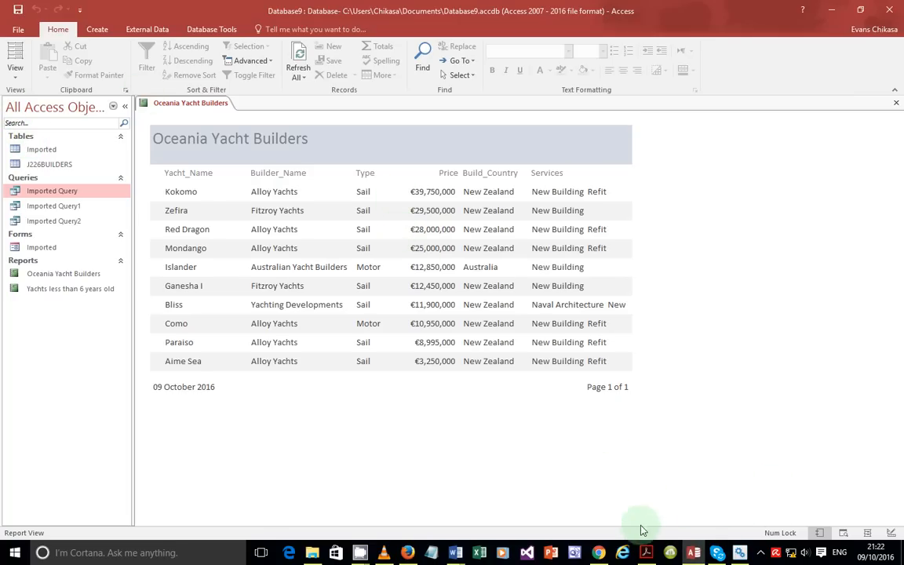
pyautogui.click(646, 553)
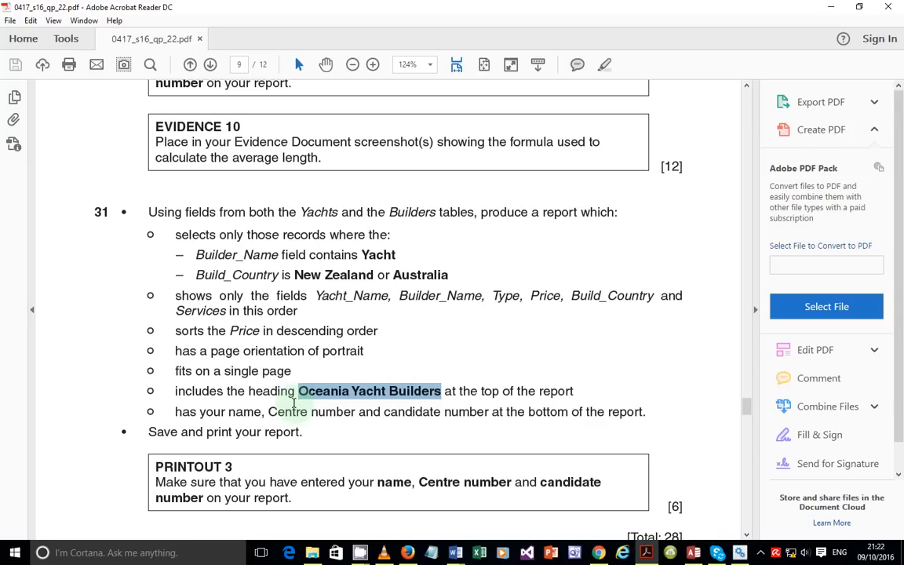
pyautogui.moveTo(174, 411); pyautogui.dragTo(642, 411)
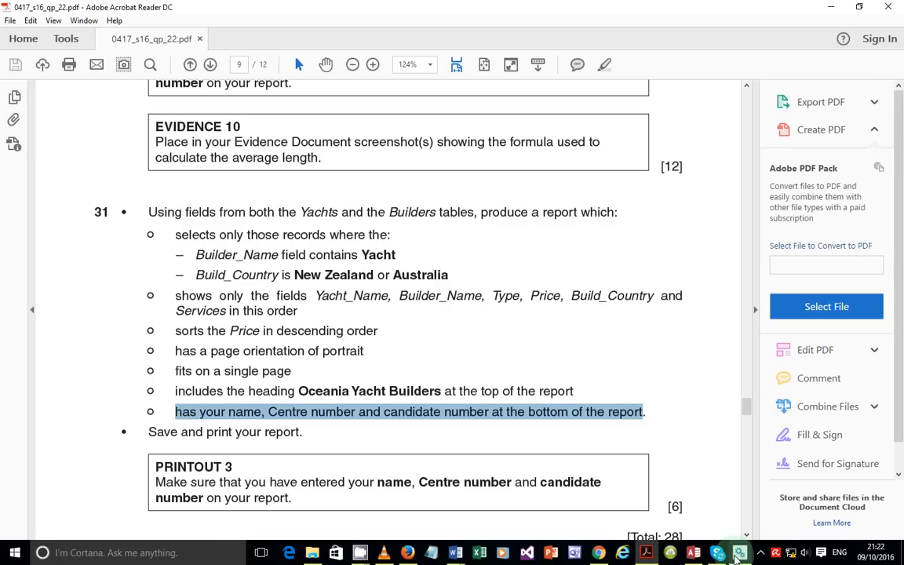
pyautogui.moveTo(647, 554)
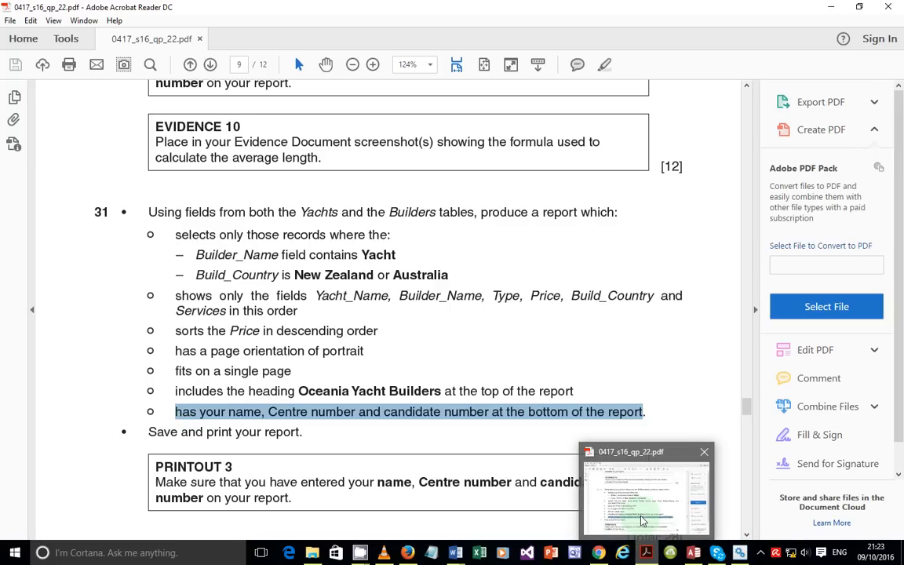
pyautogui.click(693, 551)
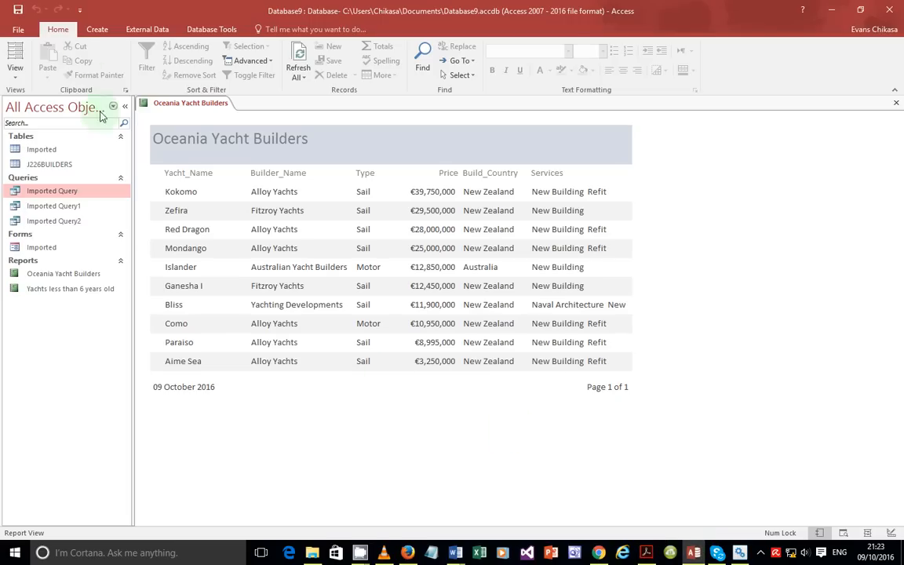
# Step: Enlarge the Report Footer and add a label containing the candidate's name
pyautogui.click(15, 76)
pyautogui.click(31, 177)
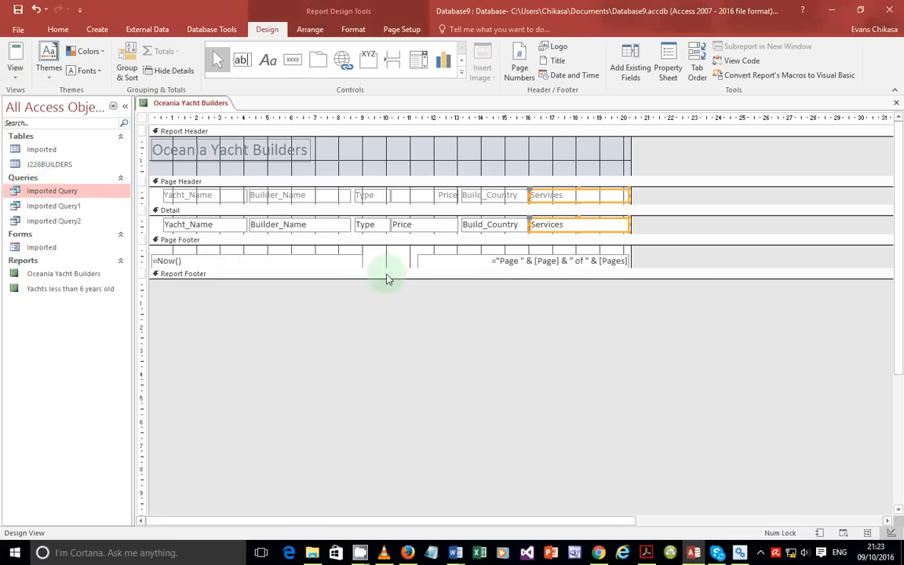
pyautogui.moveTo(354, 279); pyautogui.dragTo(354, 303)
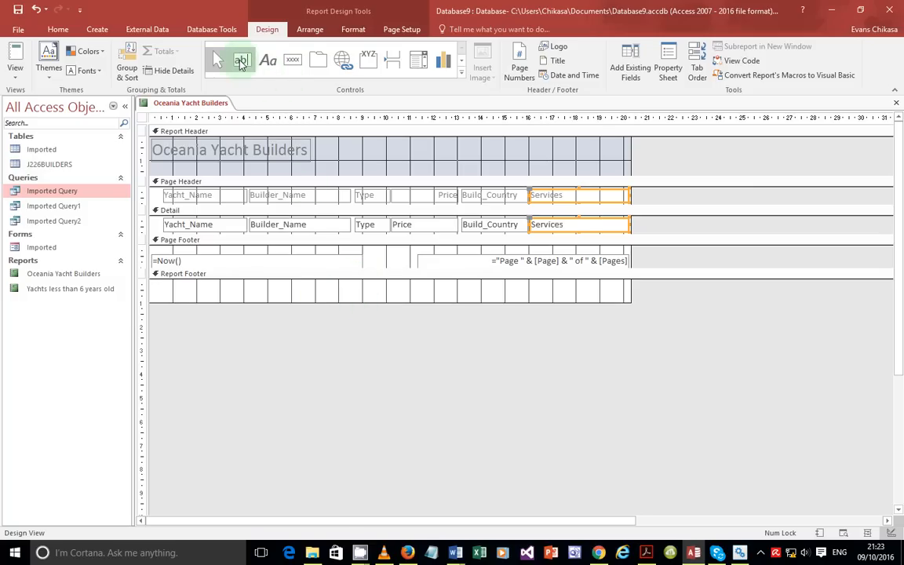
pyautogui.click(268, 134)
pyautogui.click(242, 61)
pyautogui.click(268, 60)
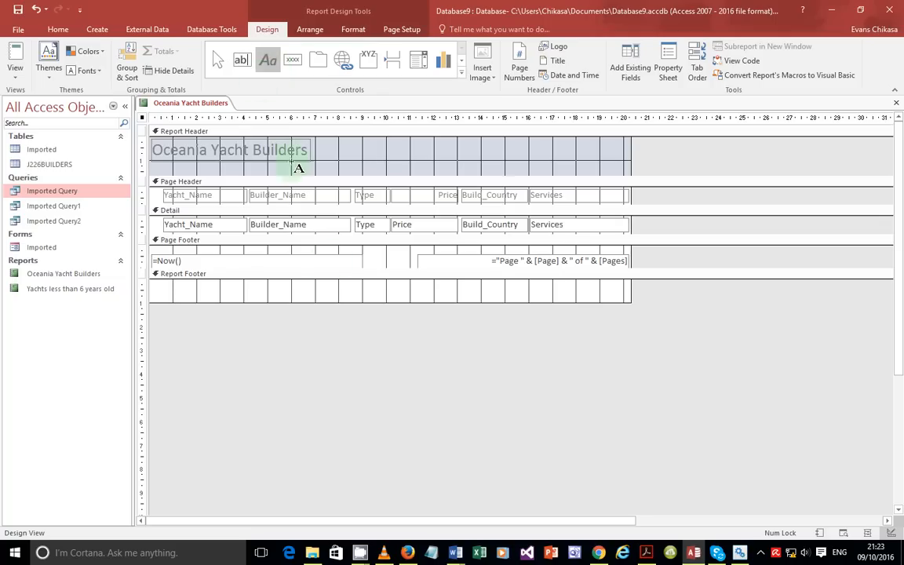
pyautogui.click(322, 288)
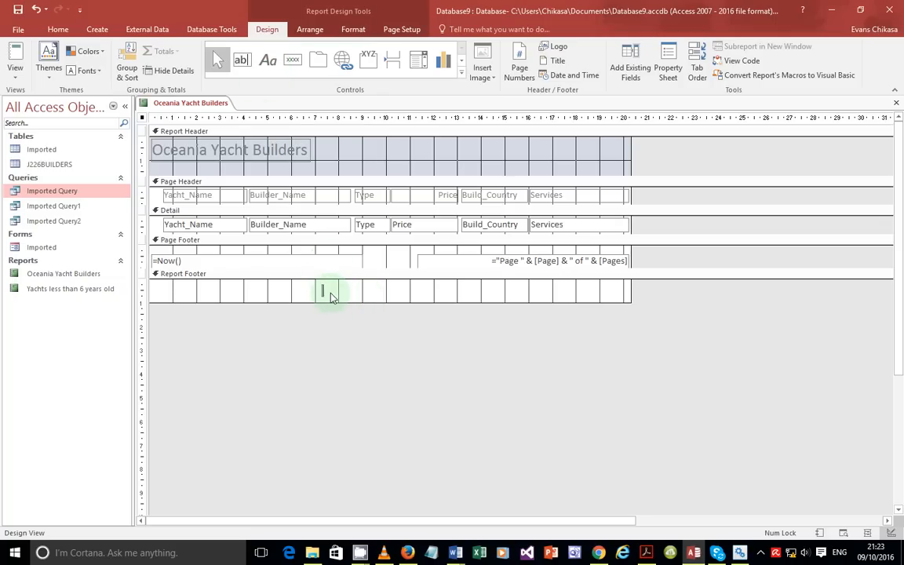
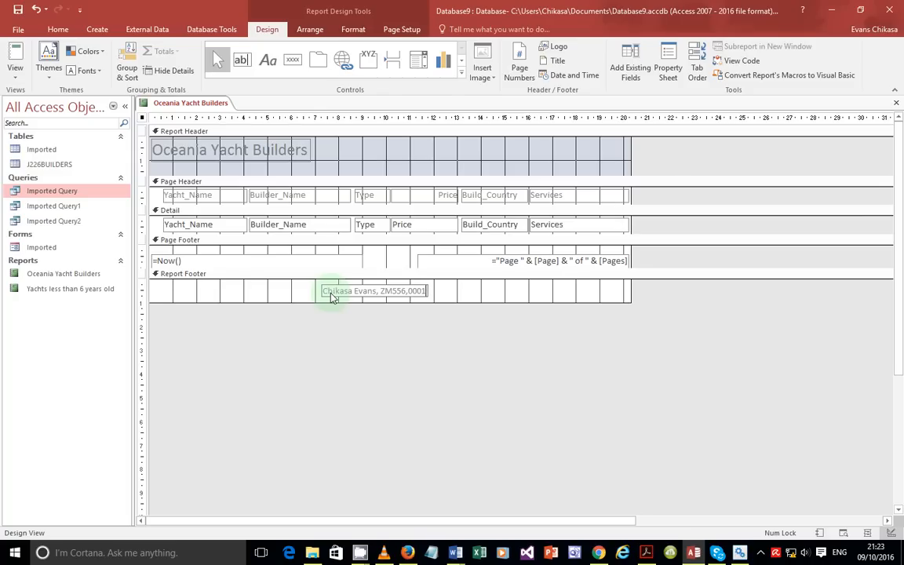
# Step: Check the new footer label in Report View, then select the page-number box in design
pyautogui.click(15, 73)
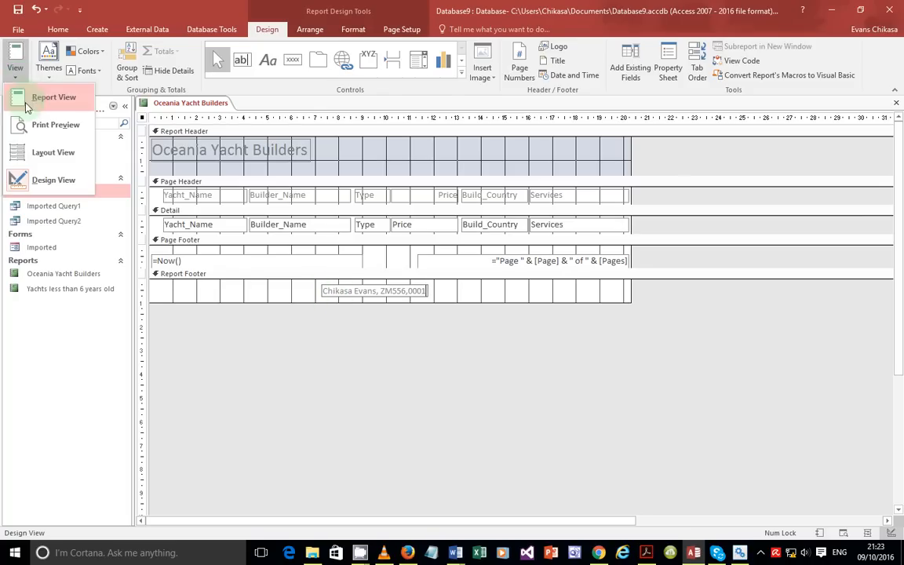
pyautogui.click(32, 97)
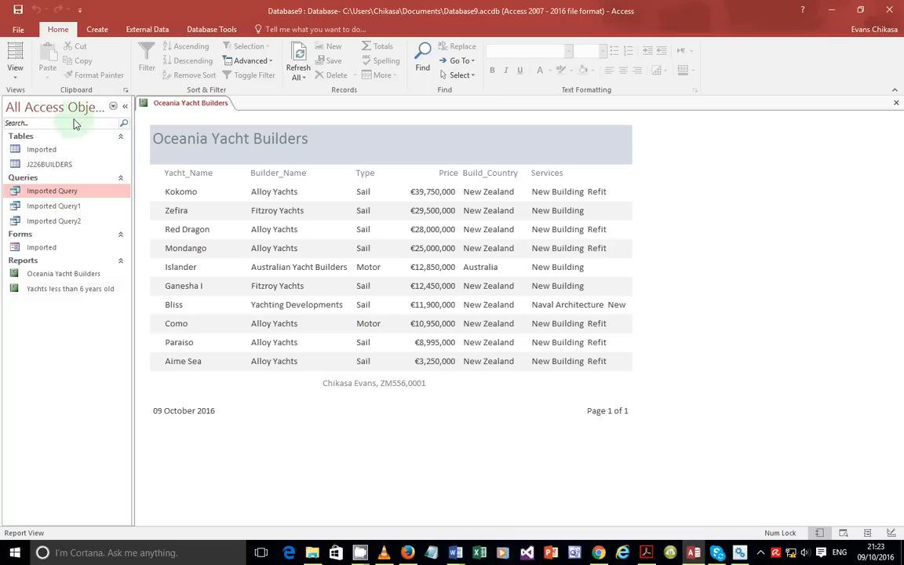
pyautogui.click(17, 79)
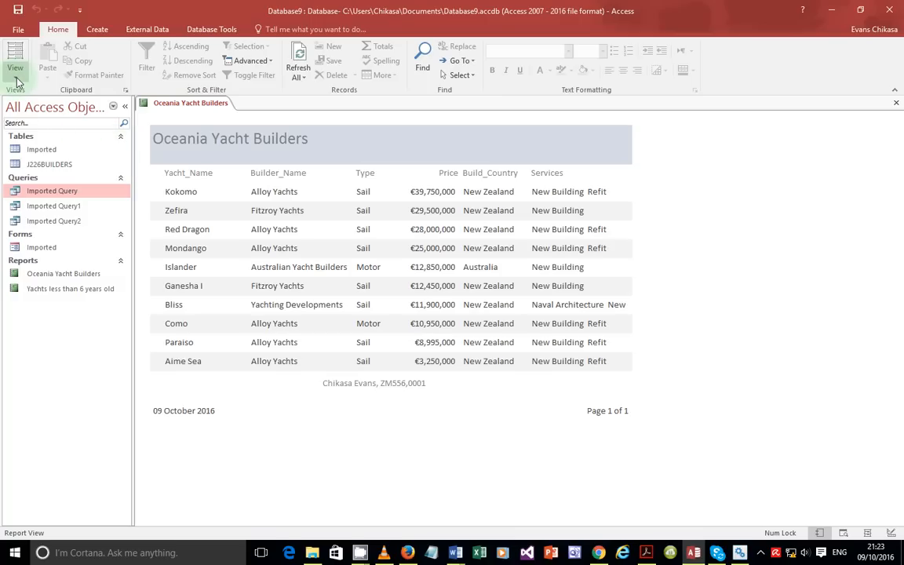
pyautogui.click(31, 178)
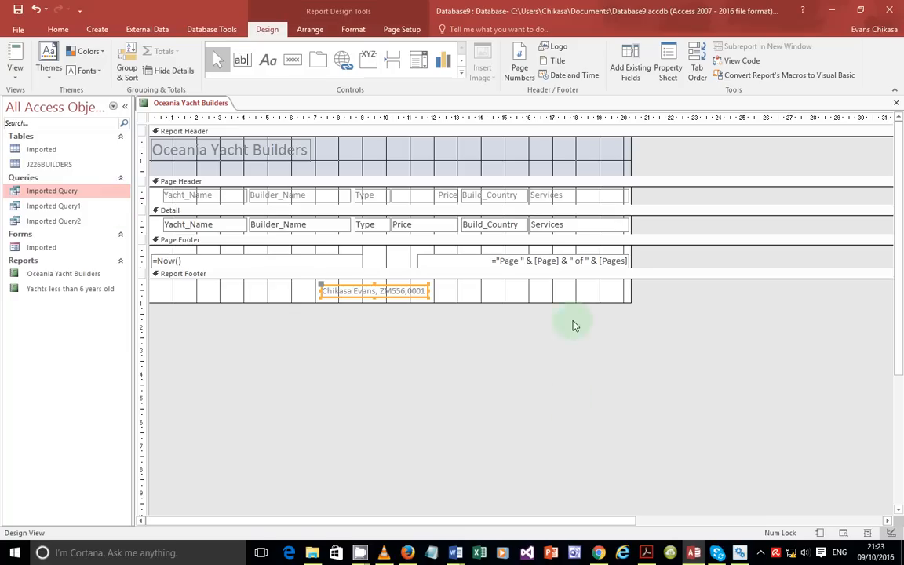
pyautogui.click(551, 264)
# Step: Delete the page-number and =Now() date boxes from the Page Footer
pyautogui.press('Delete')
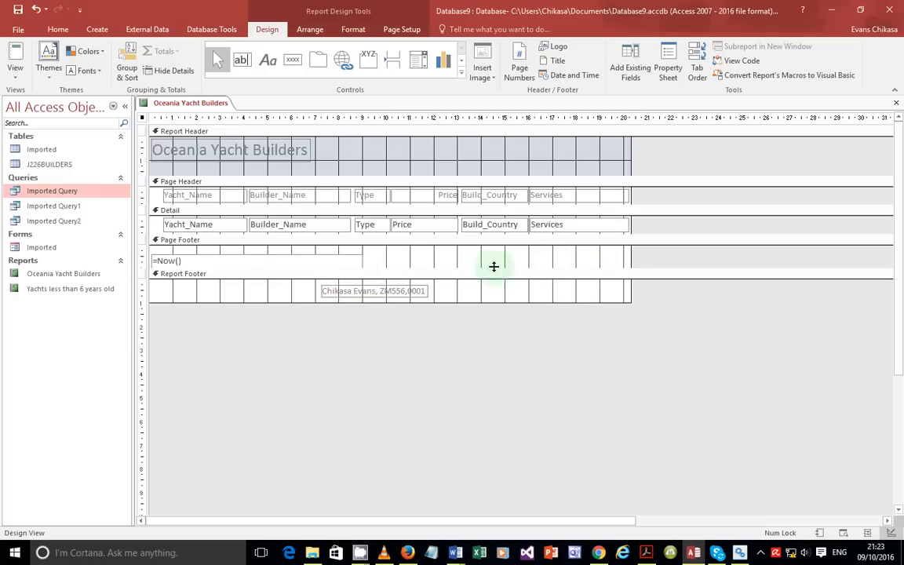
pyautogui.click(274, 262)
pyautogui.press('Delete')
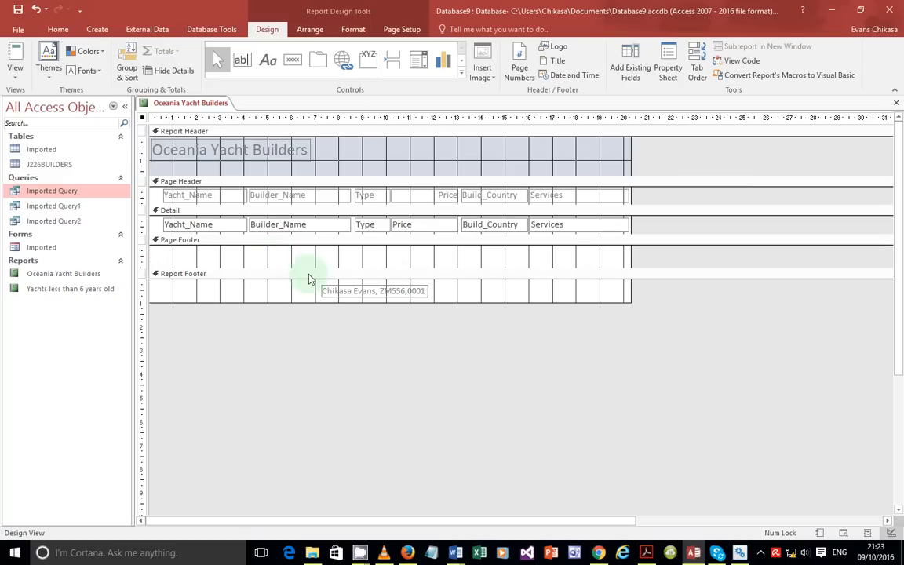
# Step: Check the report in Report View, then in Print Preview as a single page
pyautogui.click(15, 81)
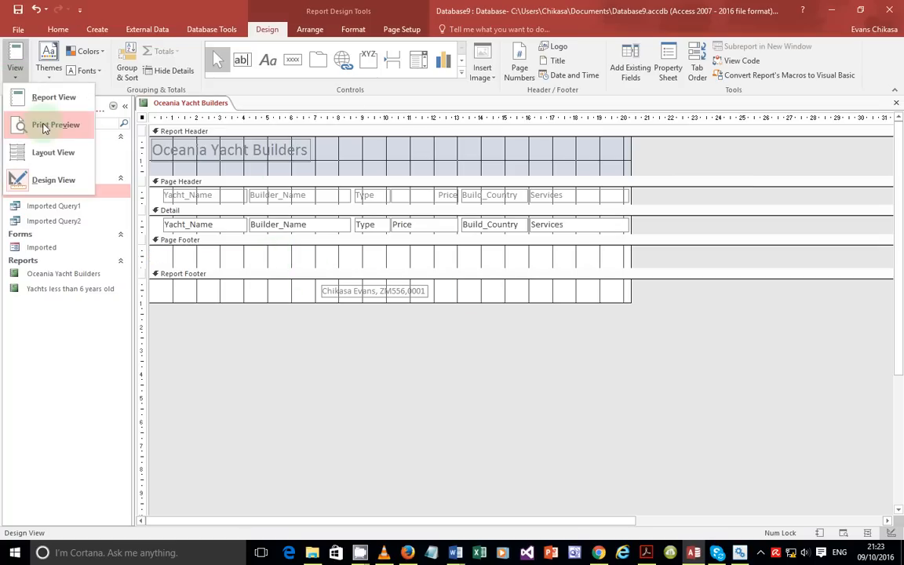
pyautogui.click(52, 108)
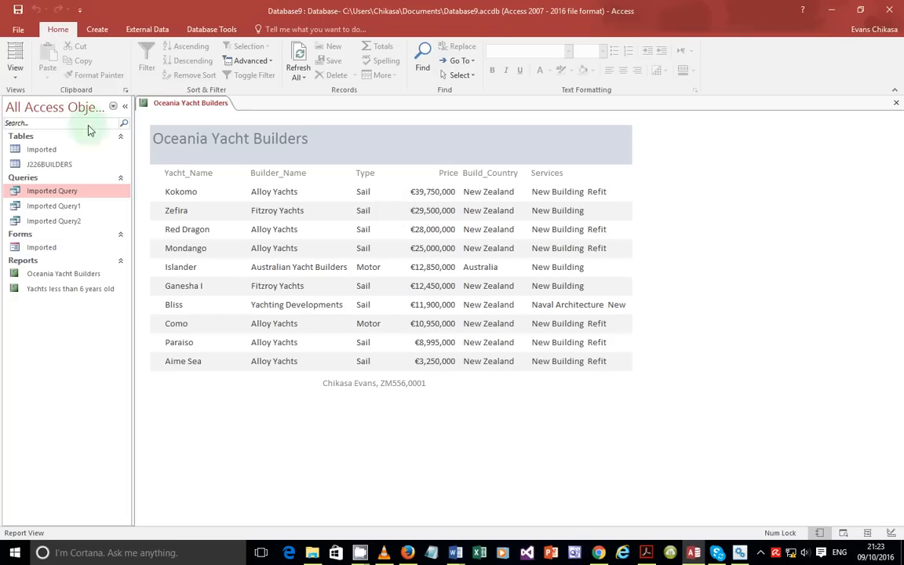
pyautogui.click(23, 81)
pyautogui.click(47, 124)
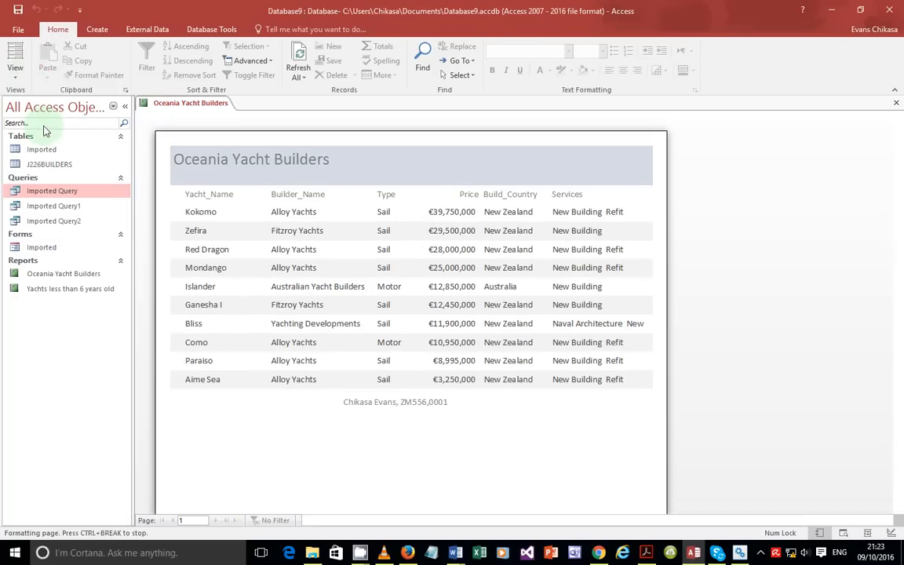
pyautogui.scroll(-3, 515, 293)
pyautogui.scroll(3, 517, 294)
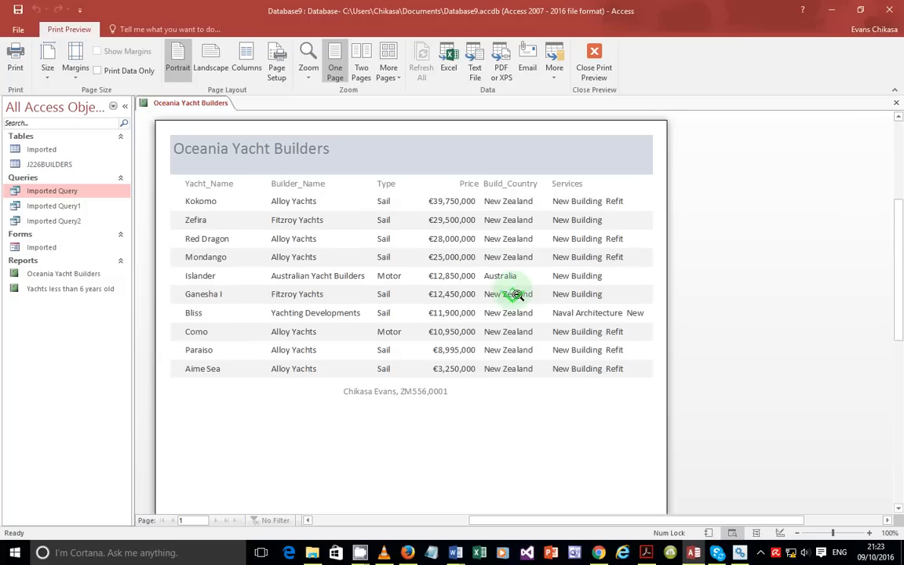
pyautogui.scroll(-3, 464, 258)
pyautogui.scroll(-2, 503, 382)
pyautogui.scroll(5, 498, 379)
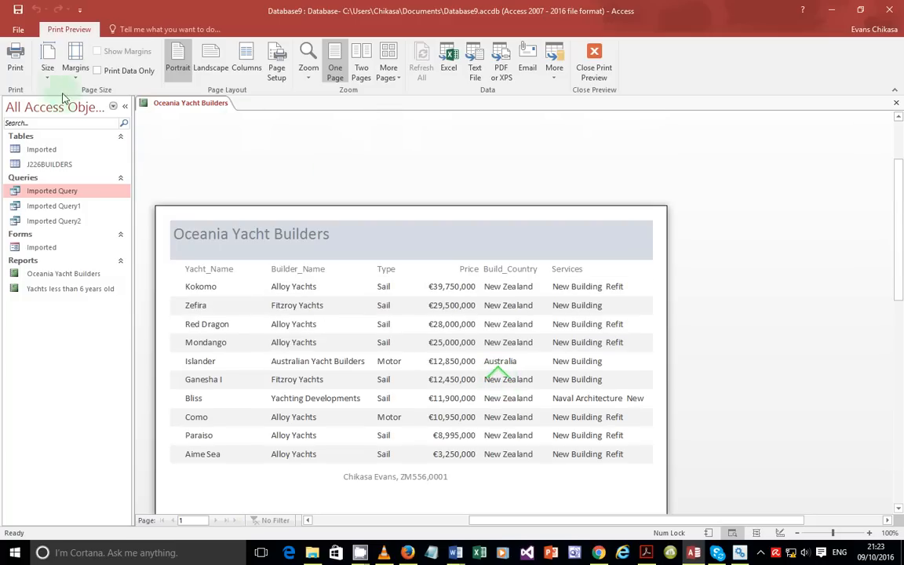
pyautogui.click(16, 65)
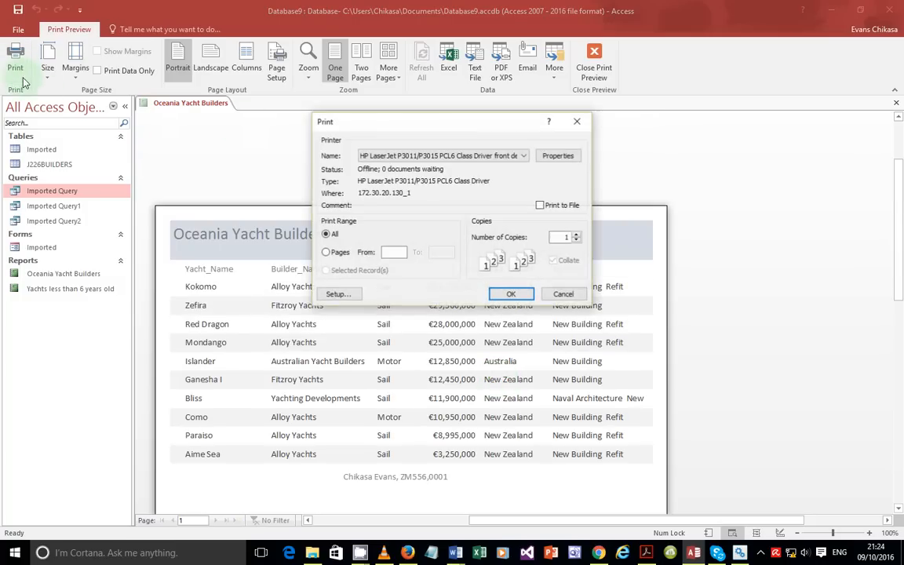
pyautogui.click(558, 156)
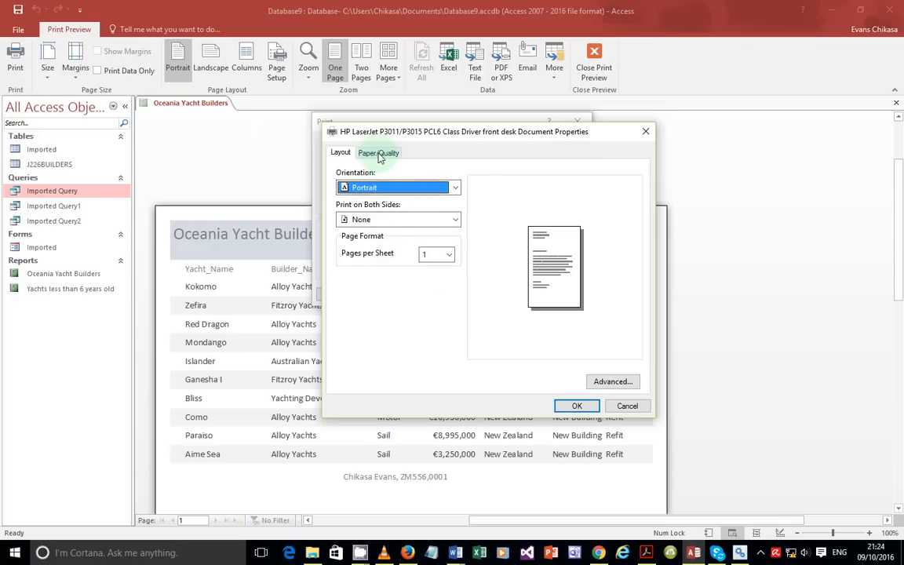
pyautogui.click(627, 381)
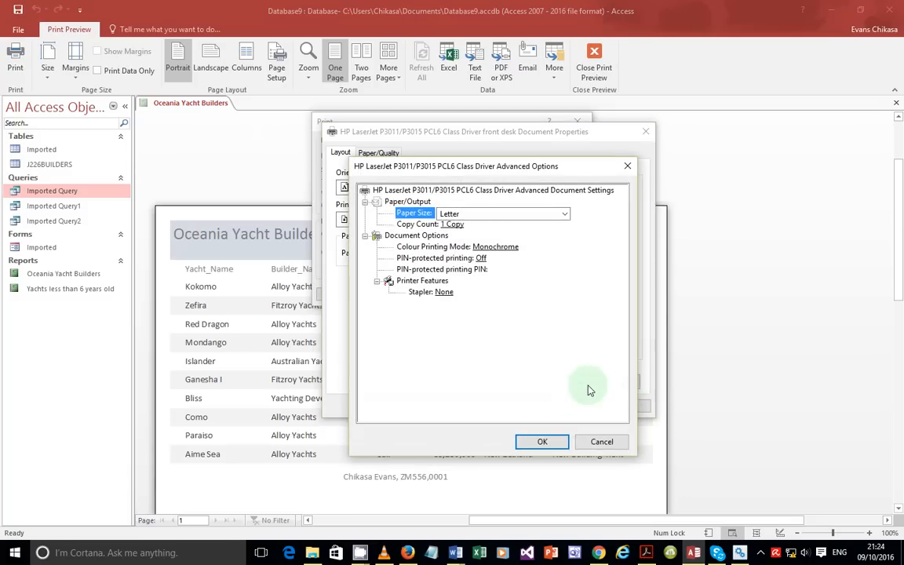
pyautogui.click(595, 452)
pyautogui.click(626, 405)
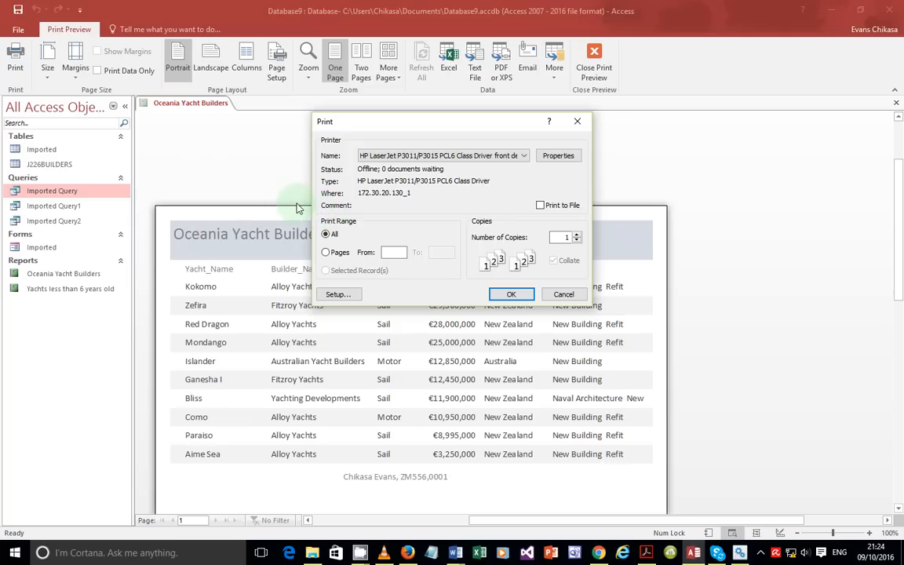
pyautogui.click(572, 298)
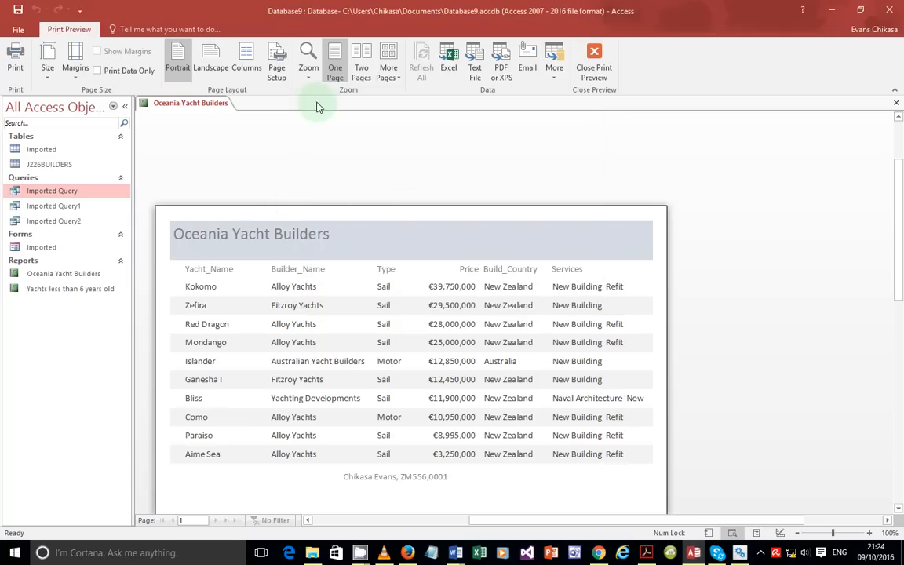
pyautogui.click(277, 67)
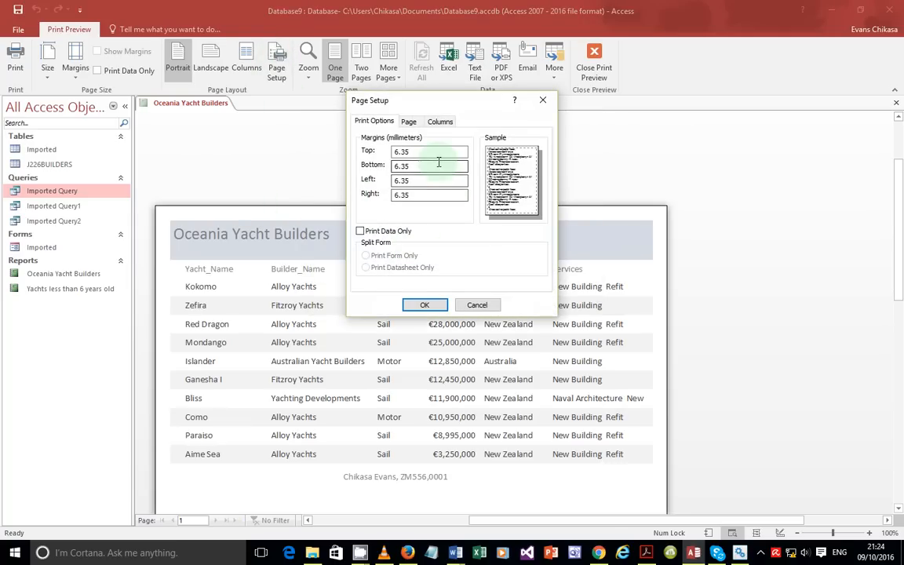
# Step: Verify portrait orientation on the Page and Columns tabs, then cancel Page Setup
pyautogui.click(409, 123)
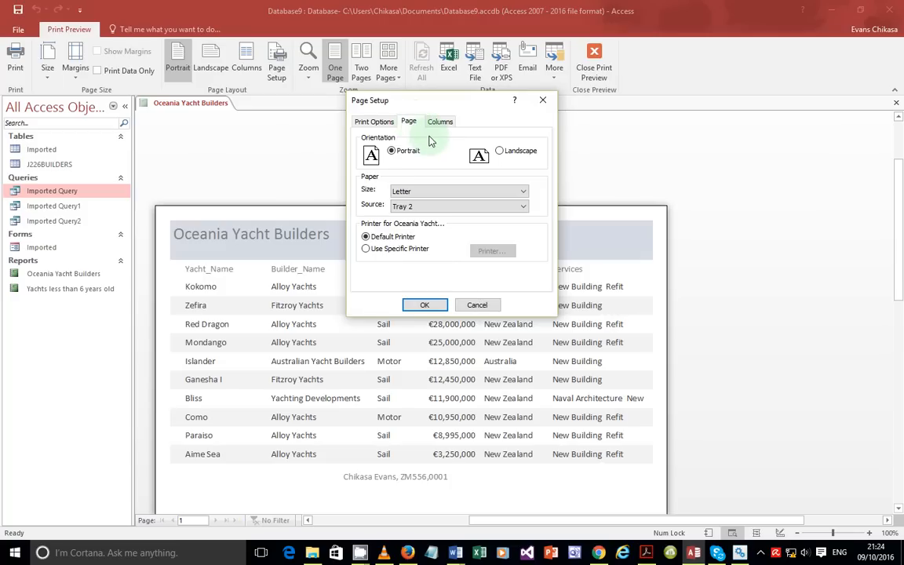
pyautogui.click(441, 124)
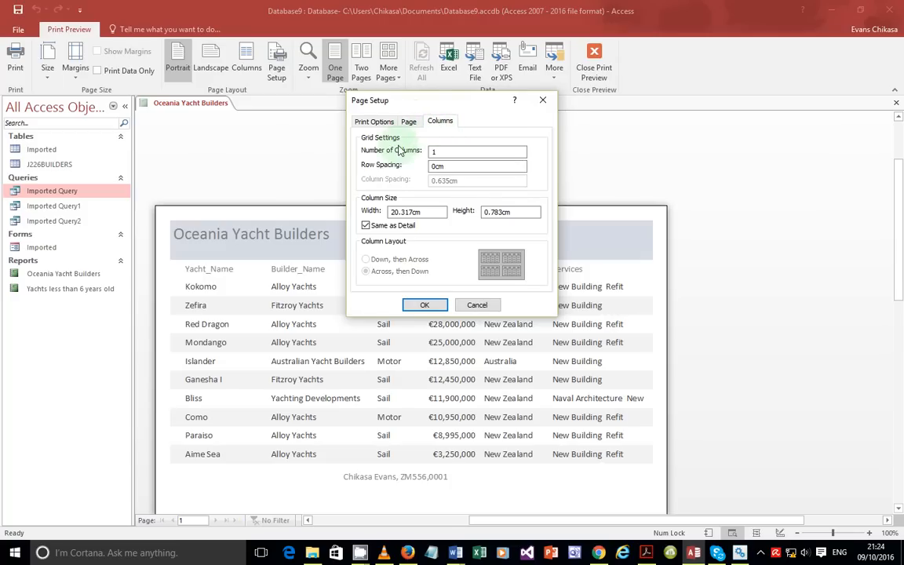
pyautogui.click(476, 305)
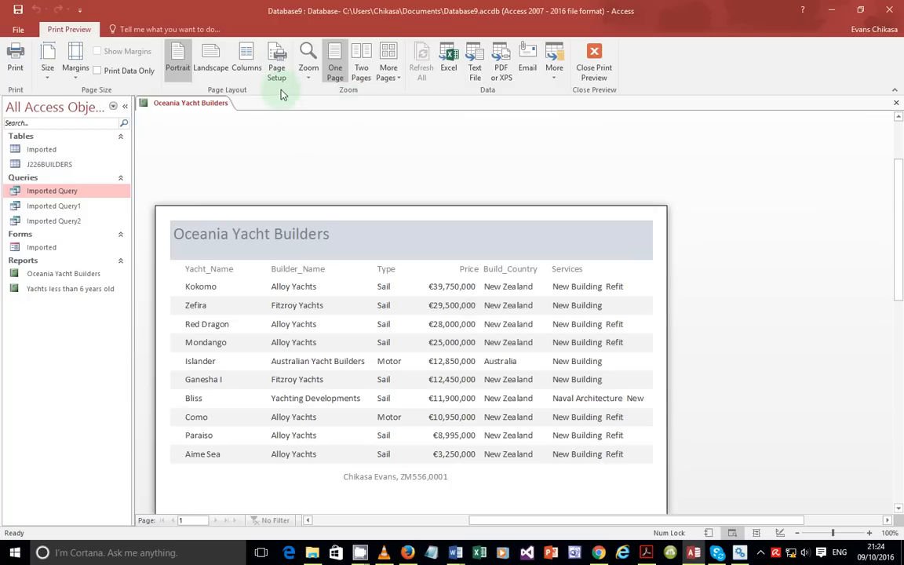
pyautogui.click(15, 69)
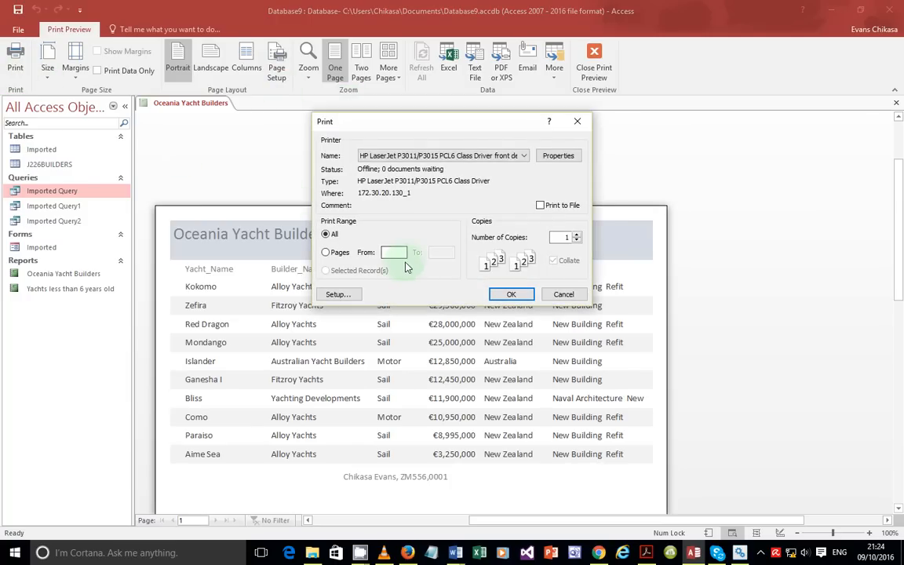
pyautogui.click(341, 296)
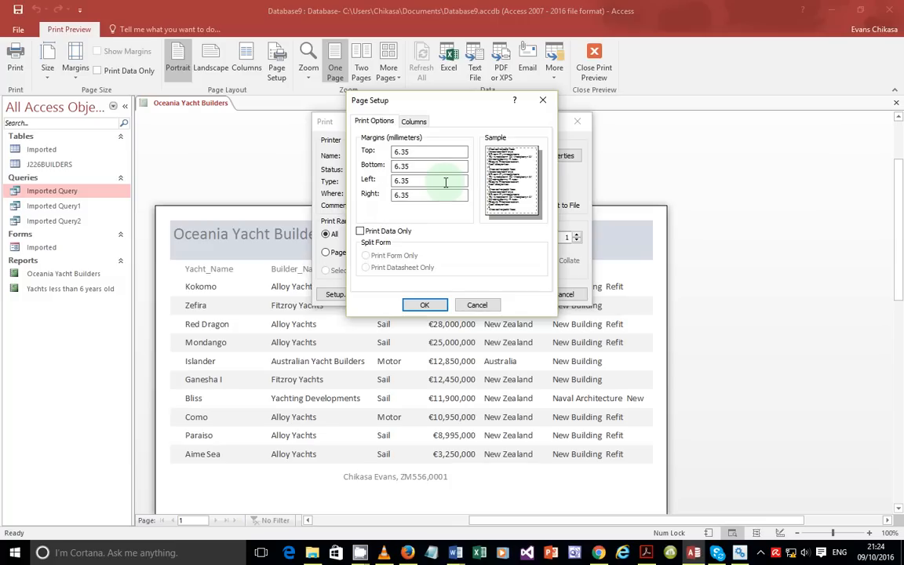
pyautogui.click(478, 306)
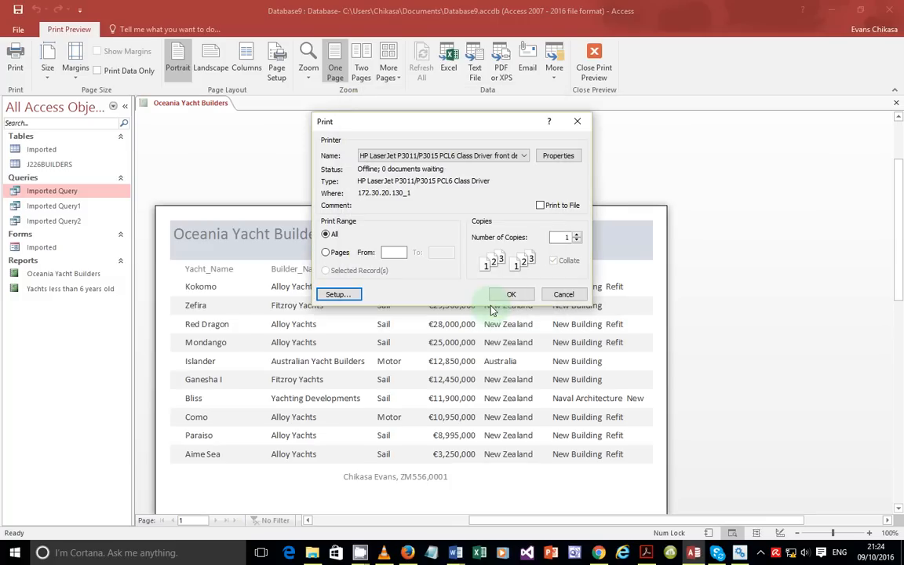
pyautogui.click(563, 294)
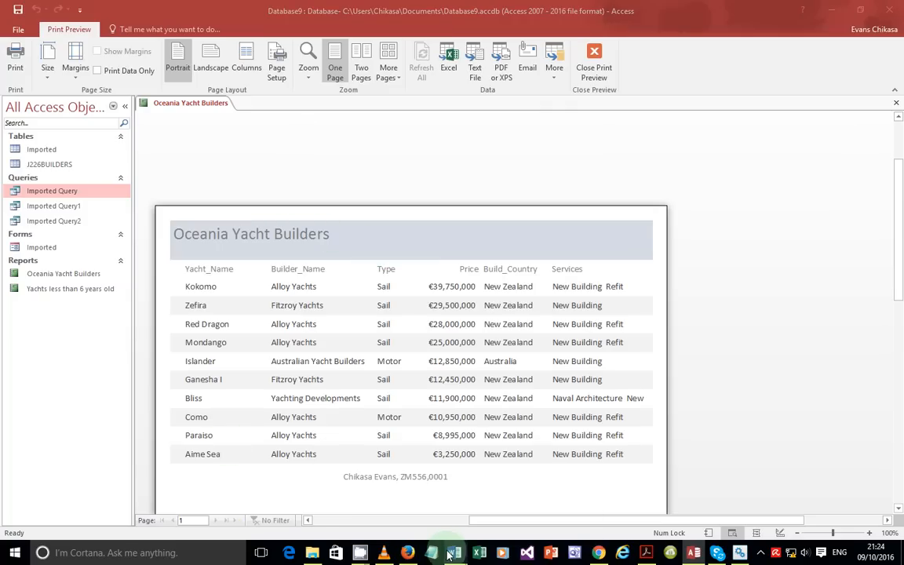
pyautogui.moveTo(451, 554)
pyautogui.click(428, 512)
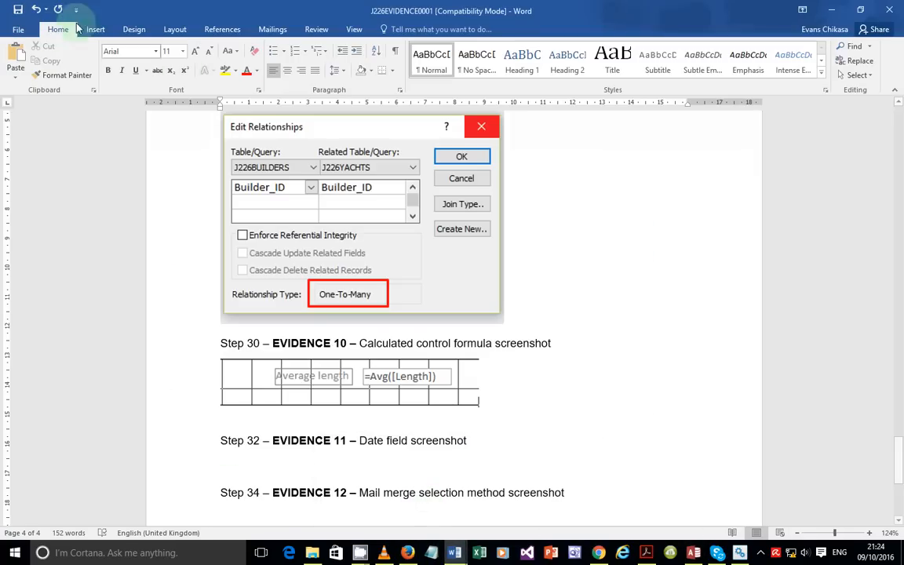
# Step: Show the evidence document's print preview in Word, keeping one page per sheet
pyautogui.click(17, 29)
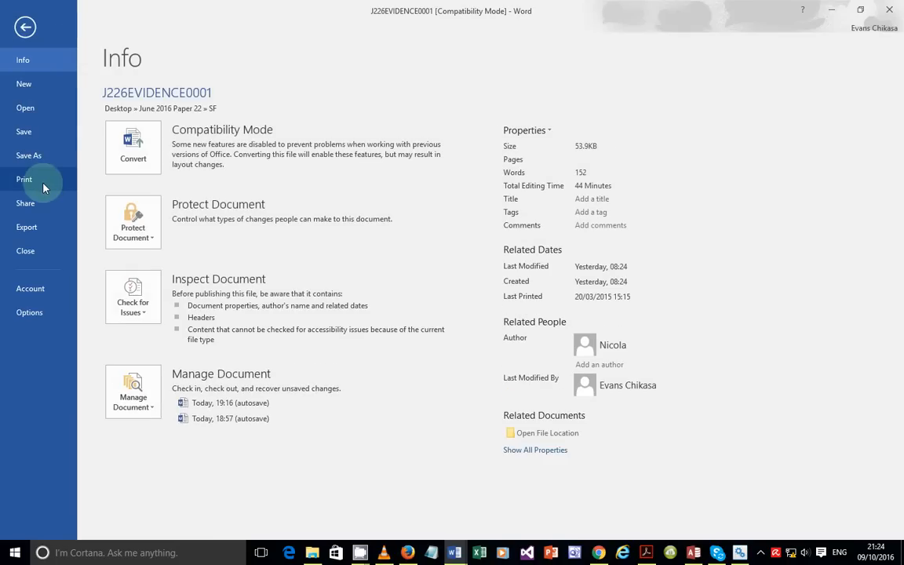
pyautogui.click(43, 187)
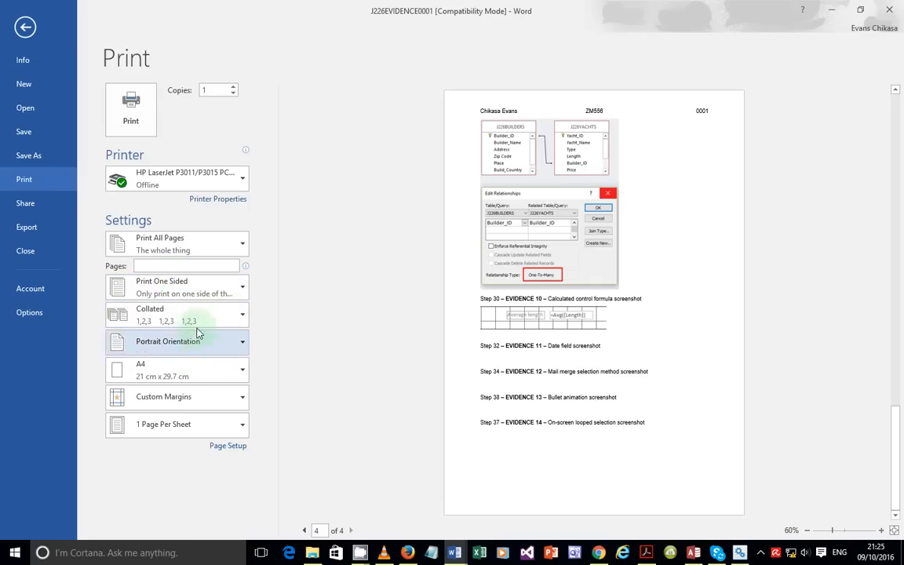
pyautogui.click(185, 425)
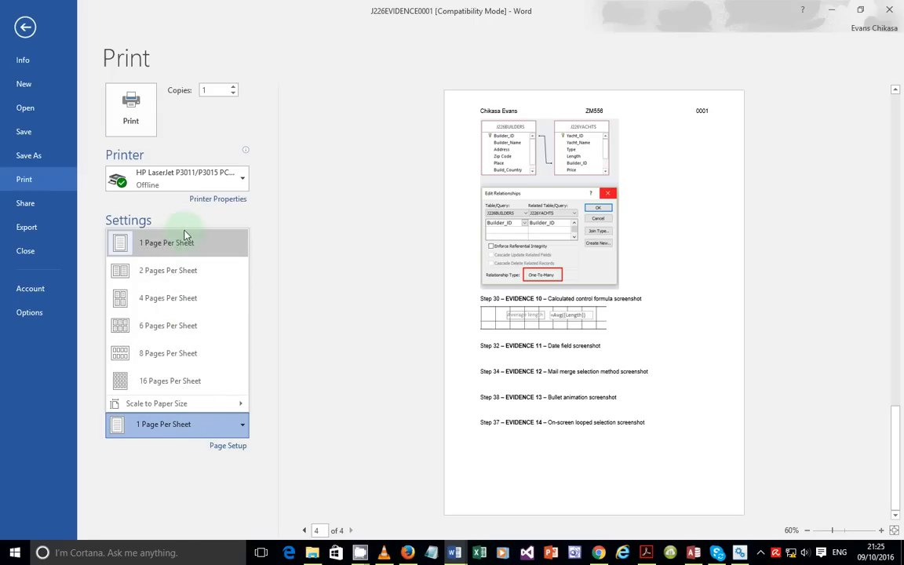
pyautogui.click(165, 466)
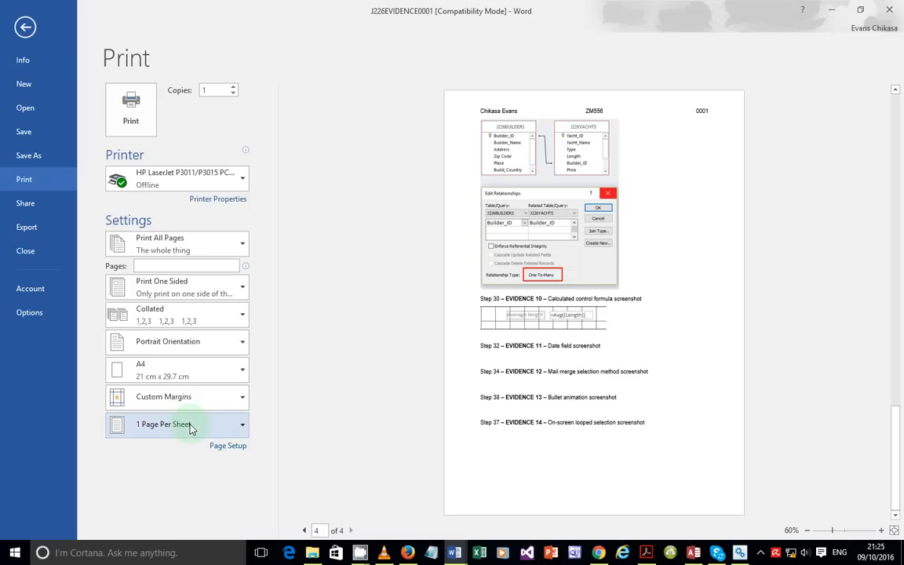
# Step: Check Page Setup's paper and layout settings, cancel without changes, and launch Excel
pyautogui.click(227, 446)
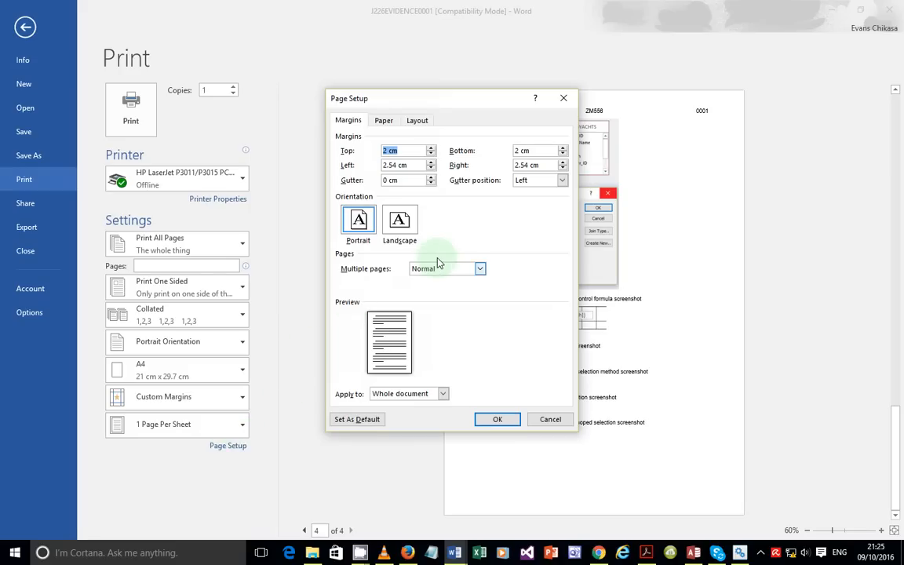
pyautogui.click(383, 121)
pyautogui.click(415, 121)
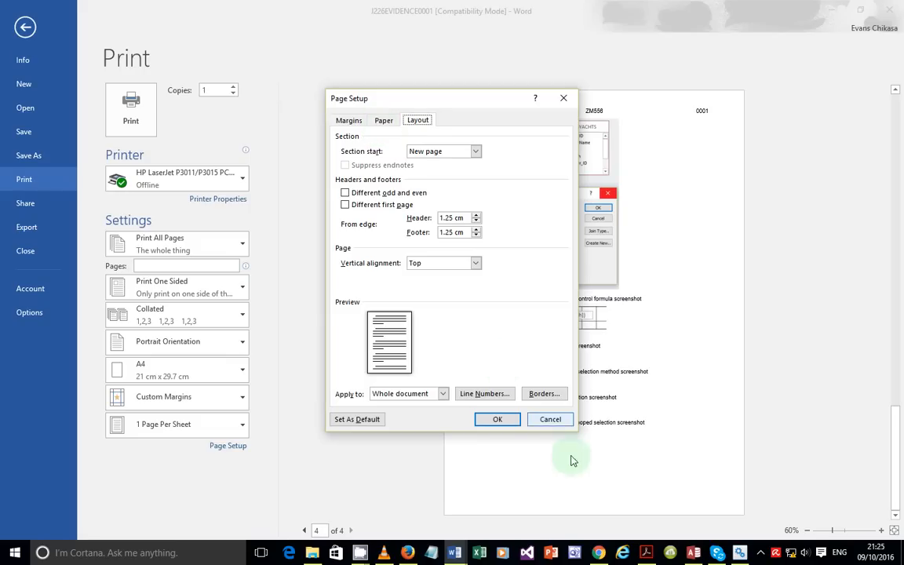
pyautogui.click(549, 420)
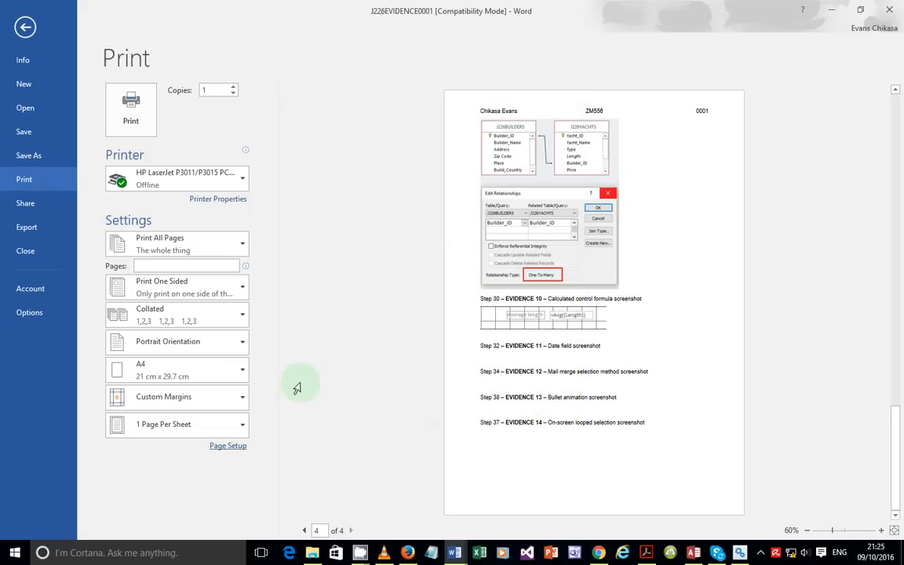
pyautogui.click(478, 558)
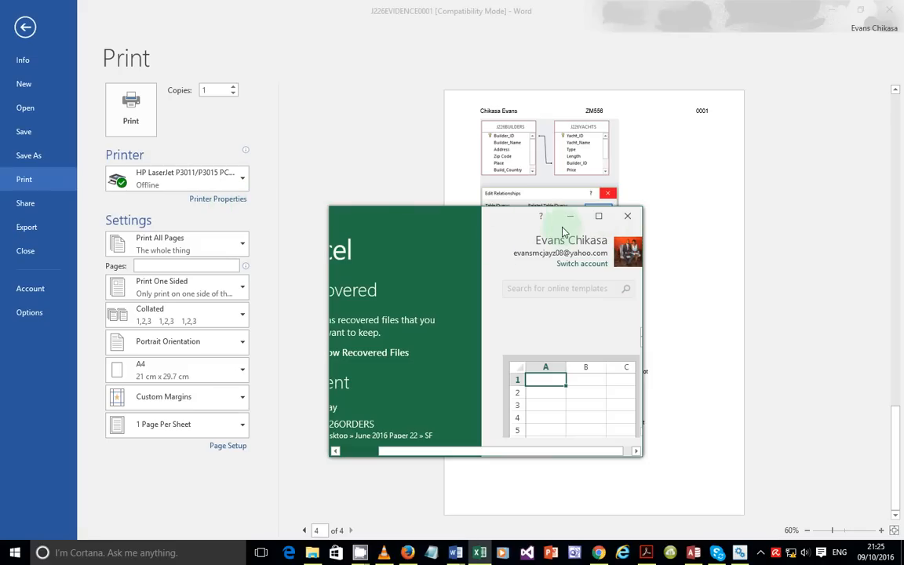
# Step: Start a blank Excel workbook and view its No Scaling fit-to-page print options
pyautogui.click(599, 216)
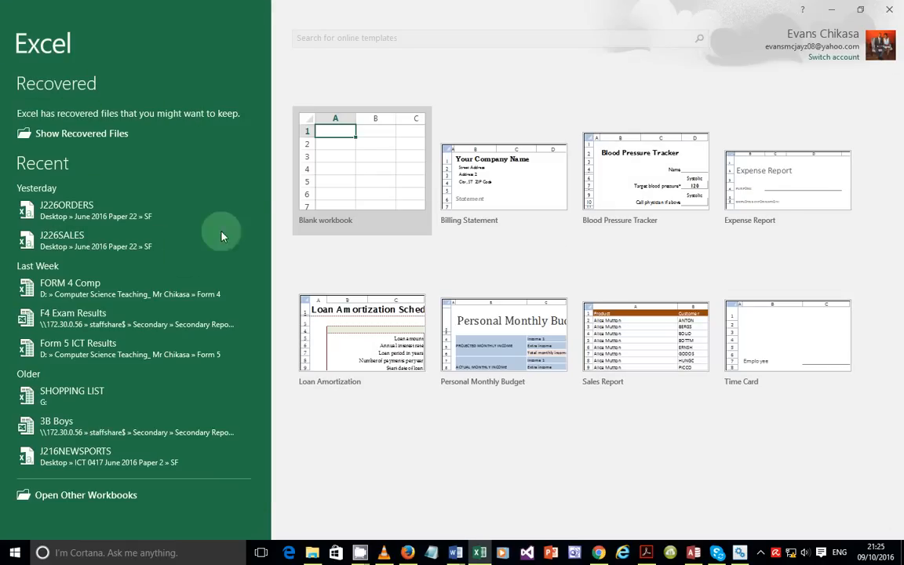
pyautogui.click(340, 179)
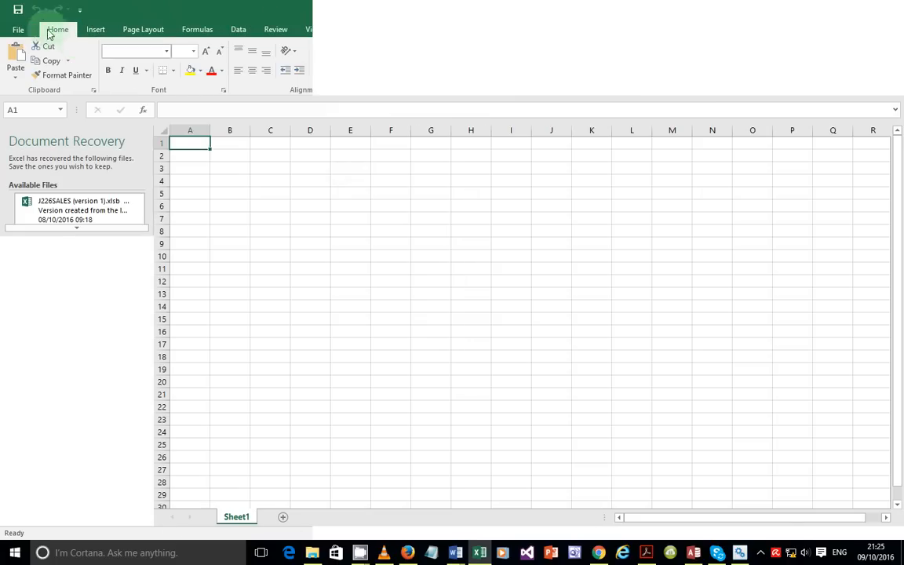
pyautogui.click(18, 30)
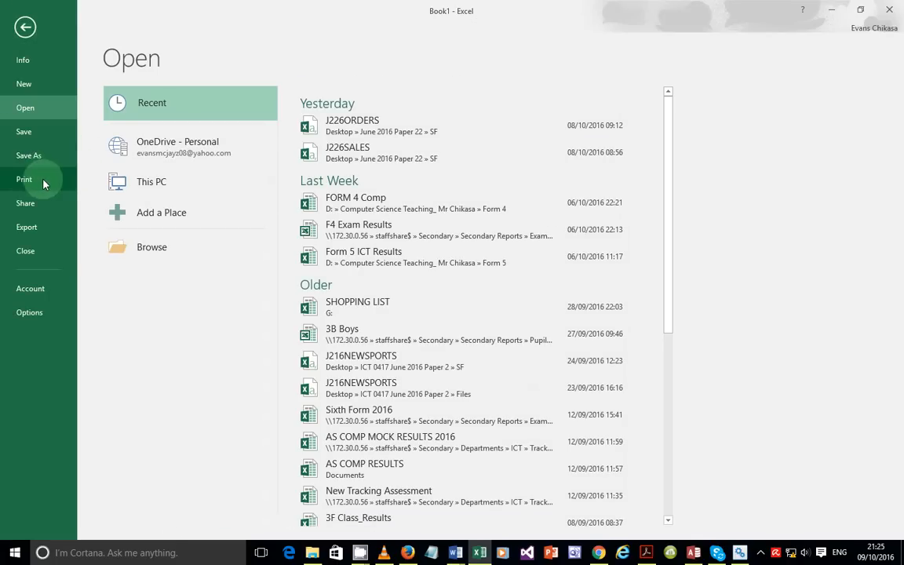
pyautogui.click(23, 179)
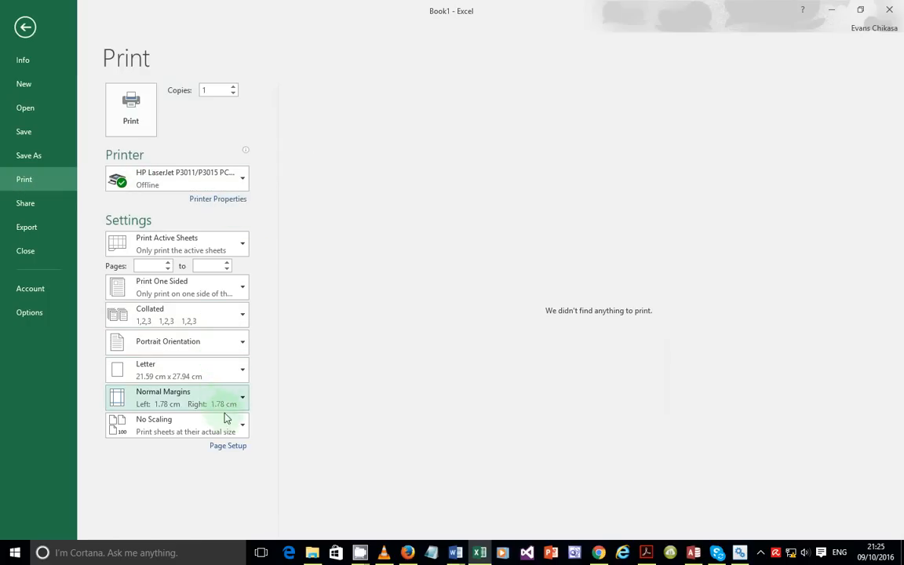
pyautogui.click(221, 432)
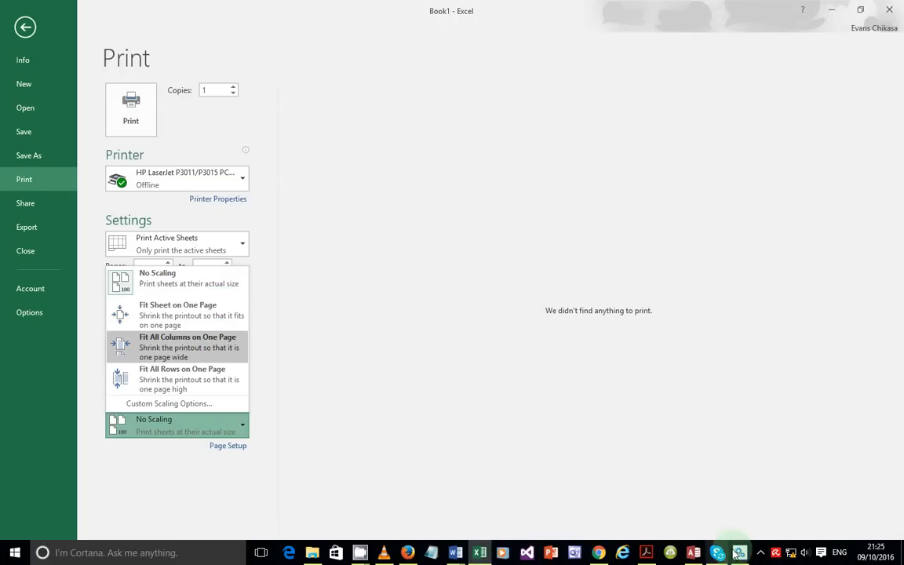
pyautogui.click(694, 553)
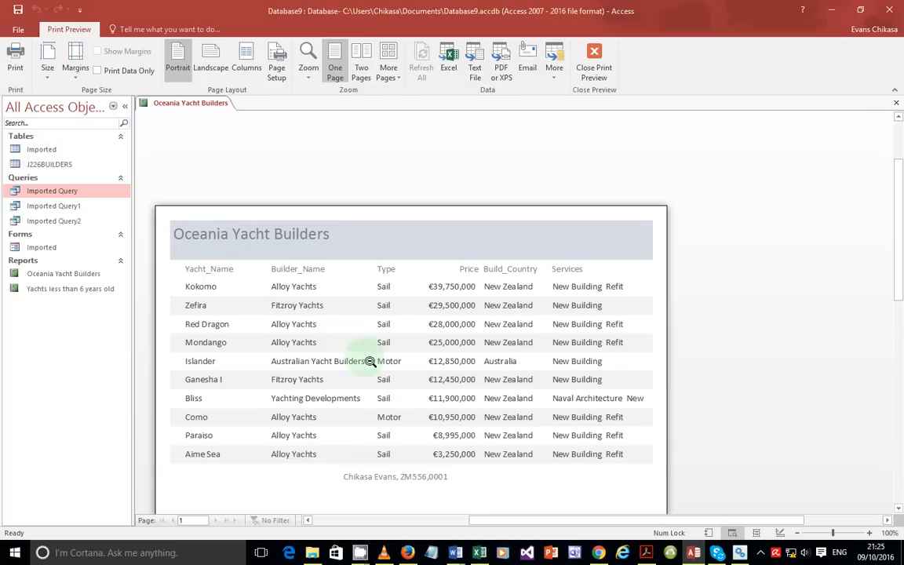
# Step: Scroll the Oceania Yacht Builders preview, then bring the Acrobat exam paper forward
pyautogui.scroll(-3, 368, 364)
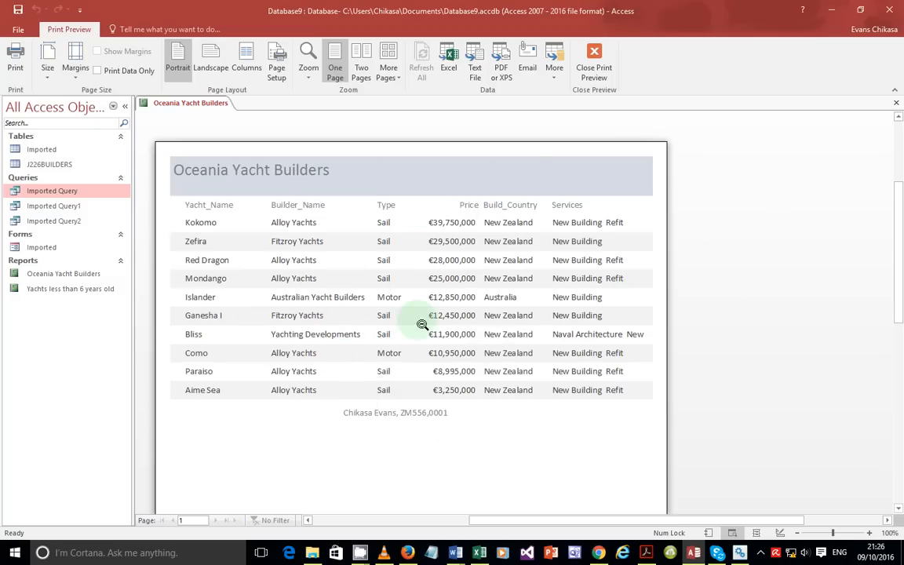
pyautogui.click(646, 553)
# Step: Highlight question 31's report requirements and read ahead to Task 5 on page 11
pyautogui.moveTo(175, 235); pyautogui.dragTo(311, 449)
pyautogui.scroll(-3, 282, 400)
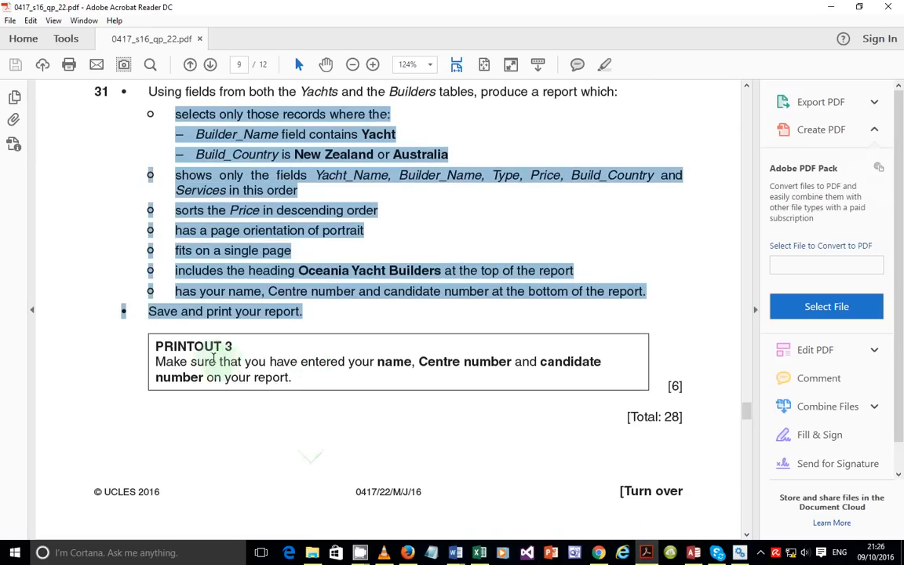
pyautogui.scroll(-2, 401, 386)
pyautogui.scroll(-2, 400, 387)
pyautogui.scroll(3, 404, 384)
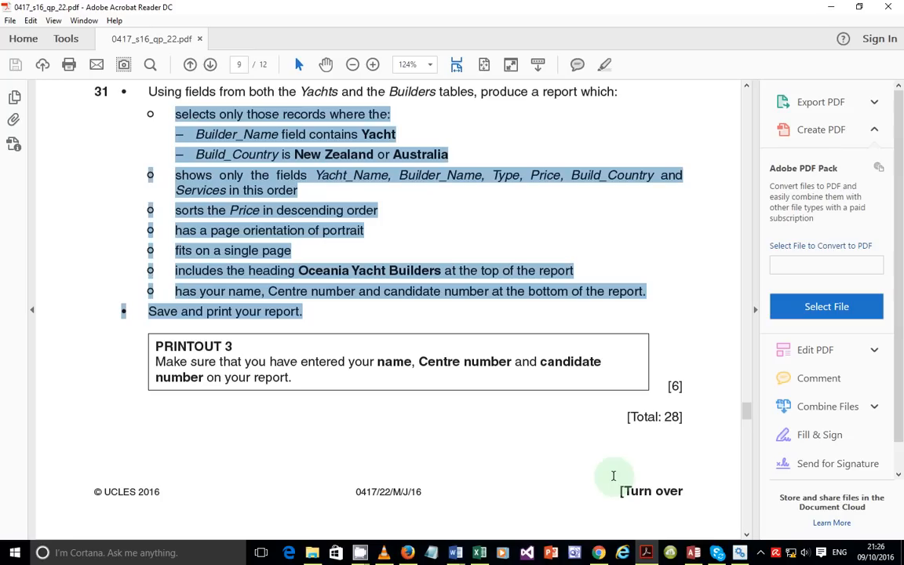
pyautogui.scroll(-15, 614, 475)
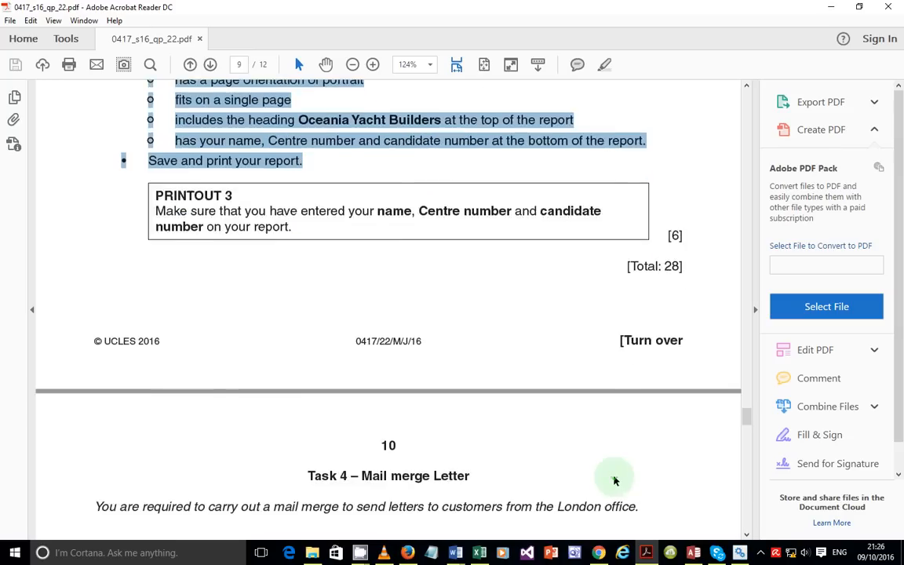
pyautogui.scroll(-15, 504, 411)
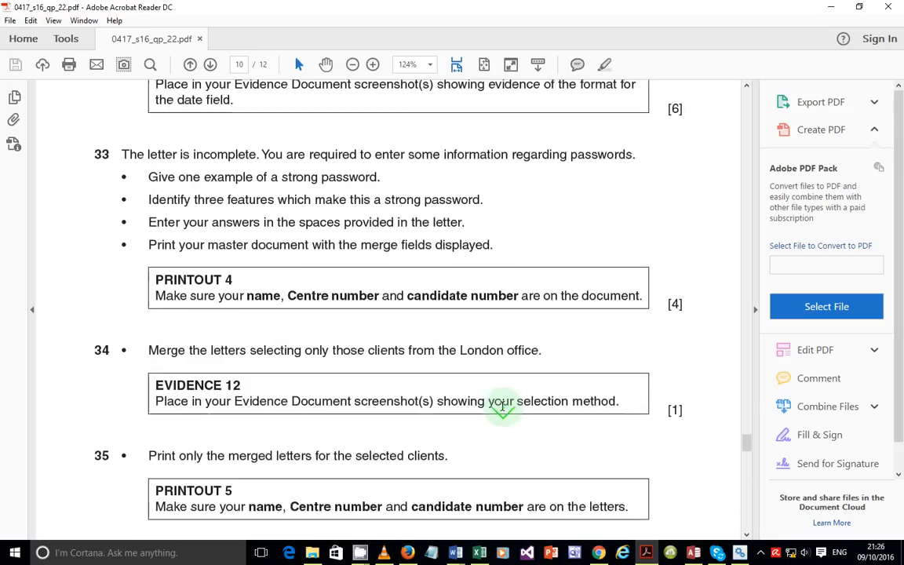
pyautogui.scroll(-10, 504, 411)
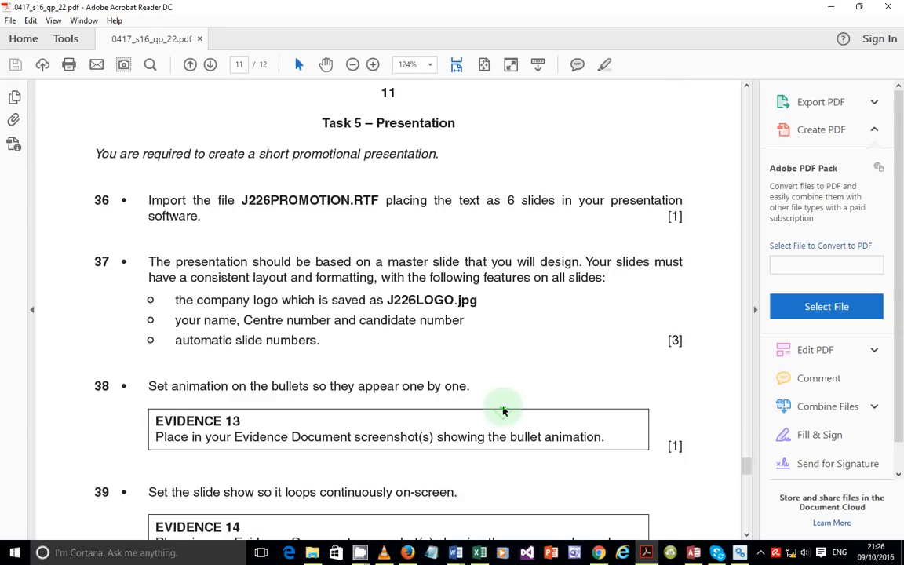
pyautogui.scroll(5, 504, 411)
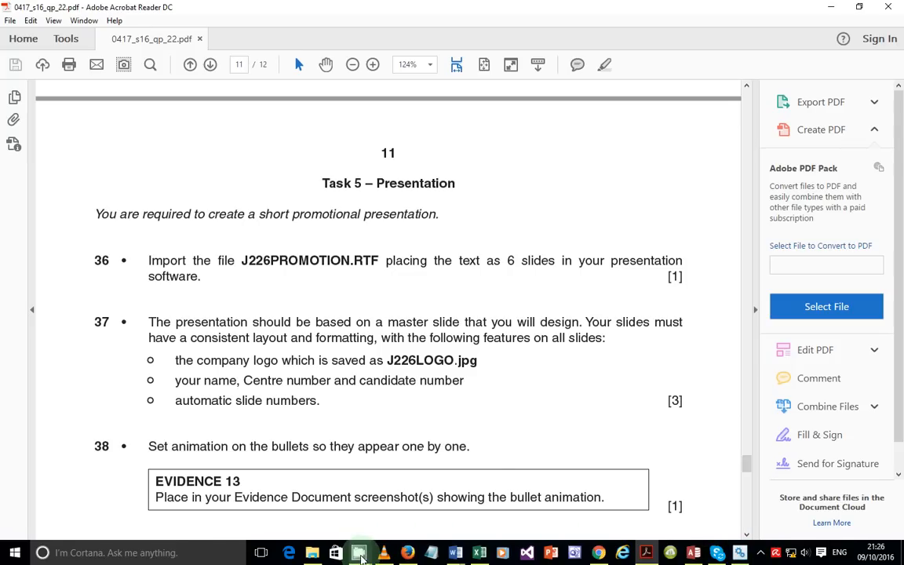
# Step: Bring up the screen recorder window from the hidden background apps
pyautogui.moveTo(361, 555)
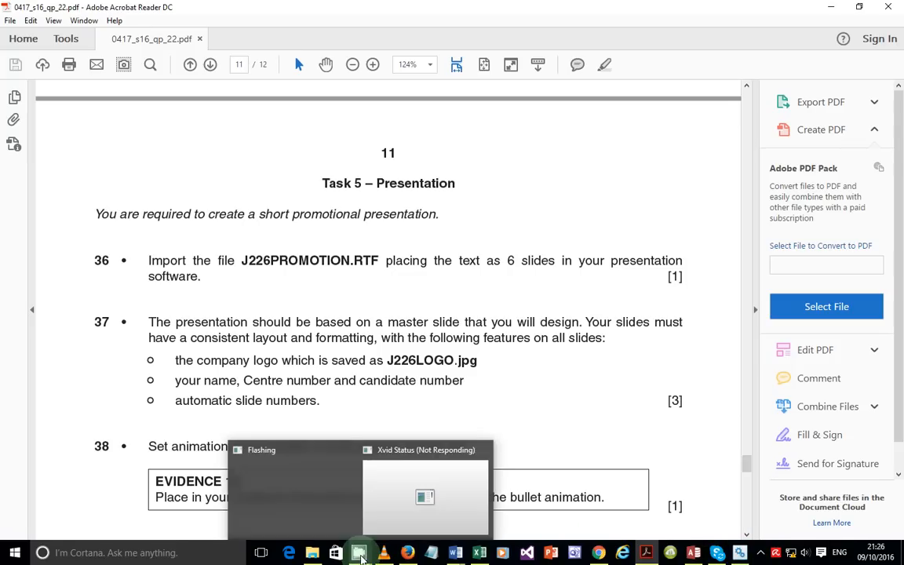
pyautogui.click(761, 556)
pyautogui.click(774, 502)
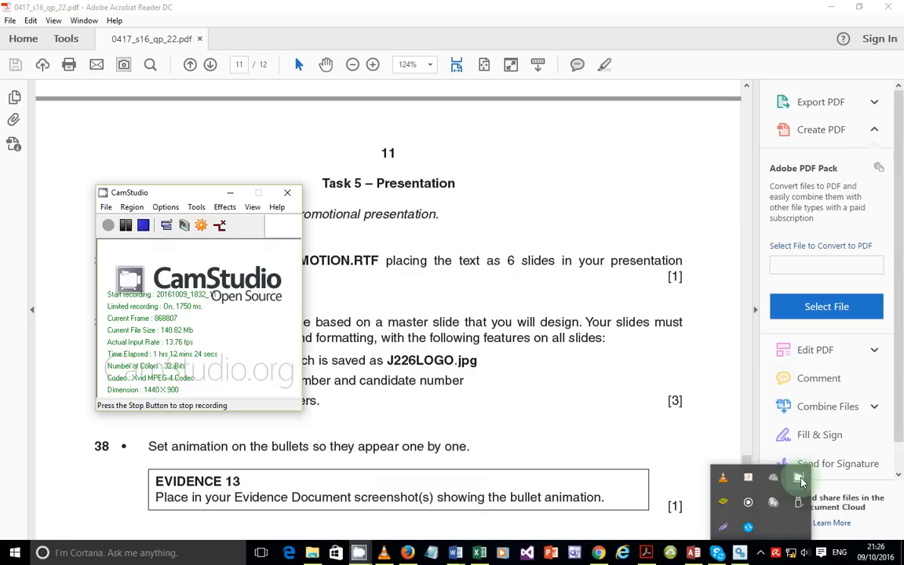